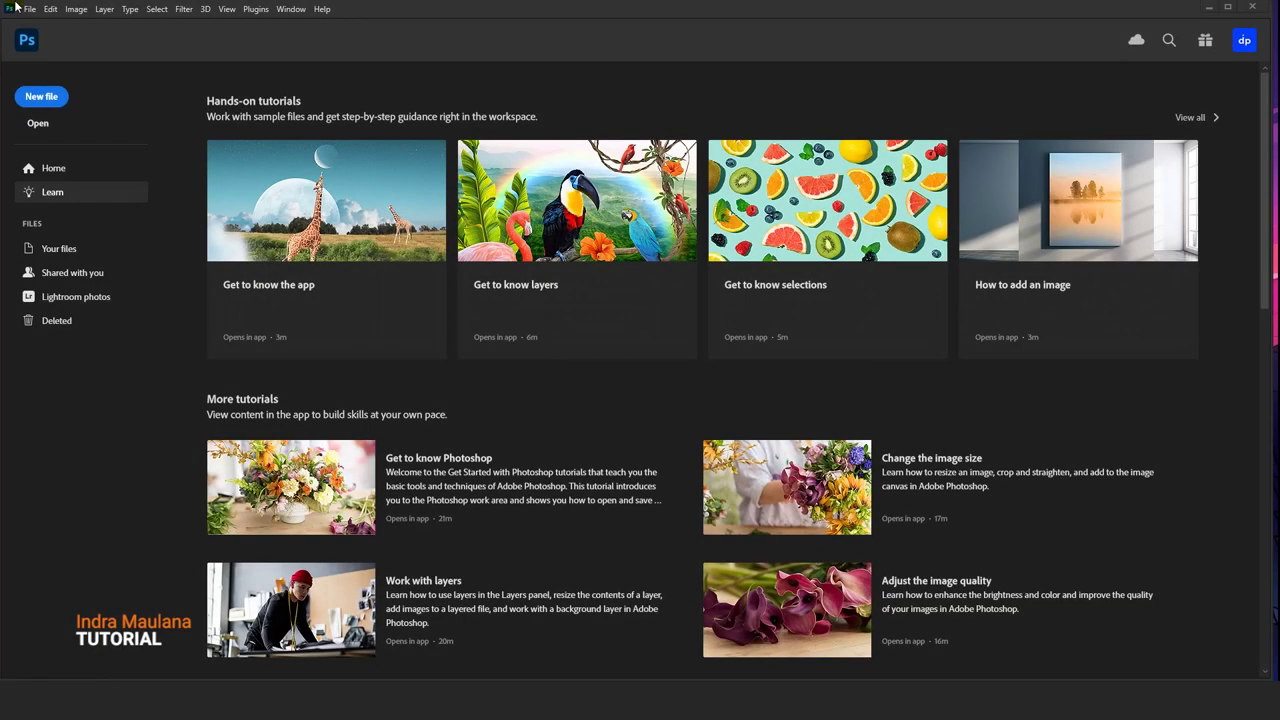
- Show the File menu's New and Open commands from the Photoshop home screen
{"action": "left_click", "coordinate": [29, 9]}
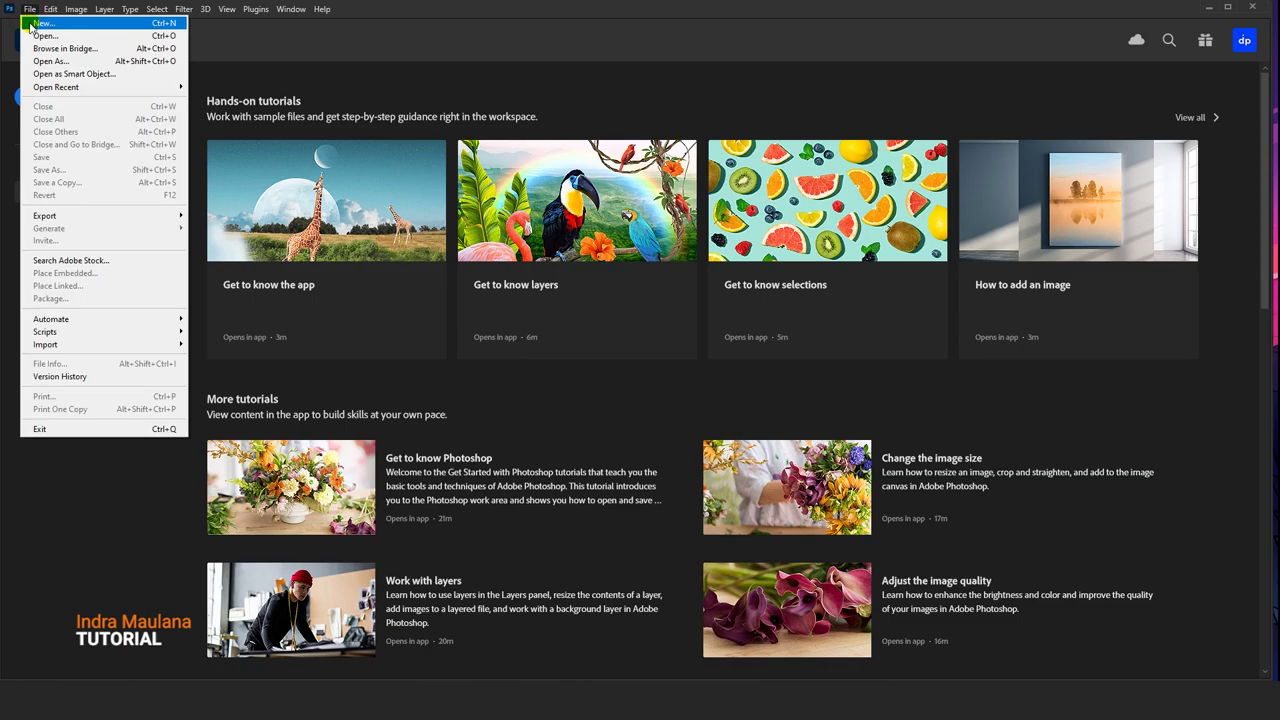
- Create a new A4 print-preset document in pixels: 2480 × 3508 px at 300 ppi
{"action": "left_click", "coordinate": [33, 26]}
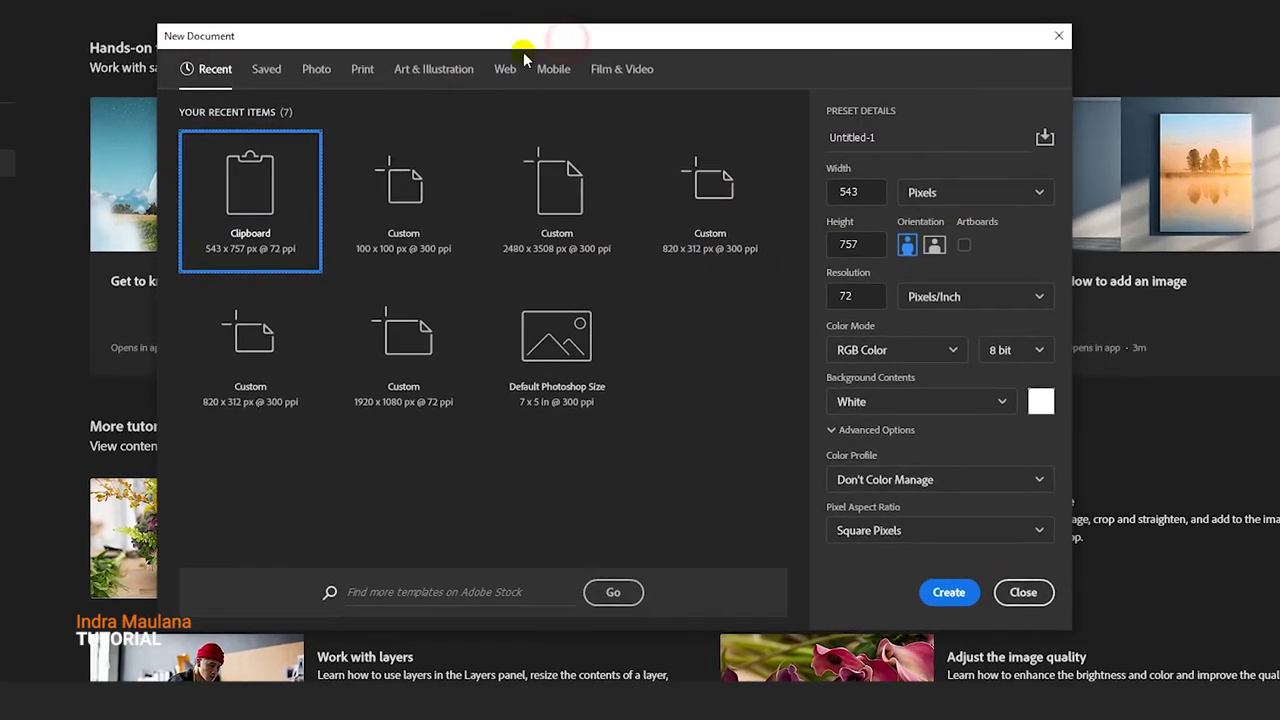
{"action": "left_click", "coordinate": [506, 64]}
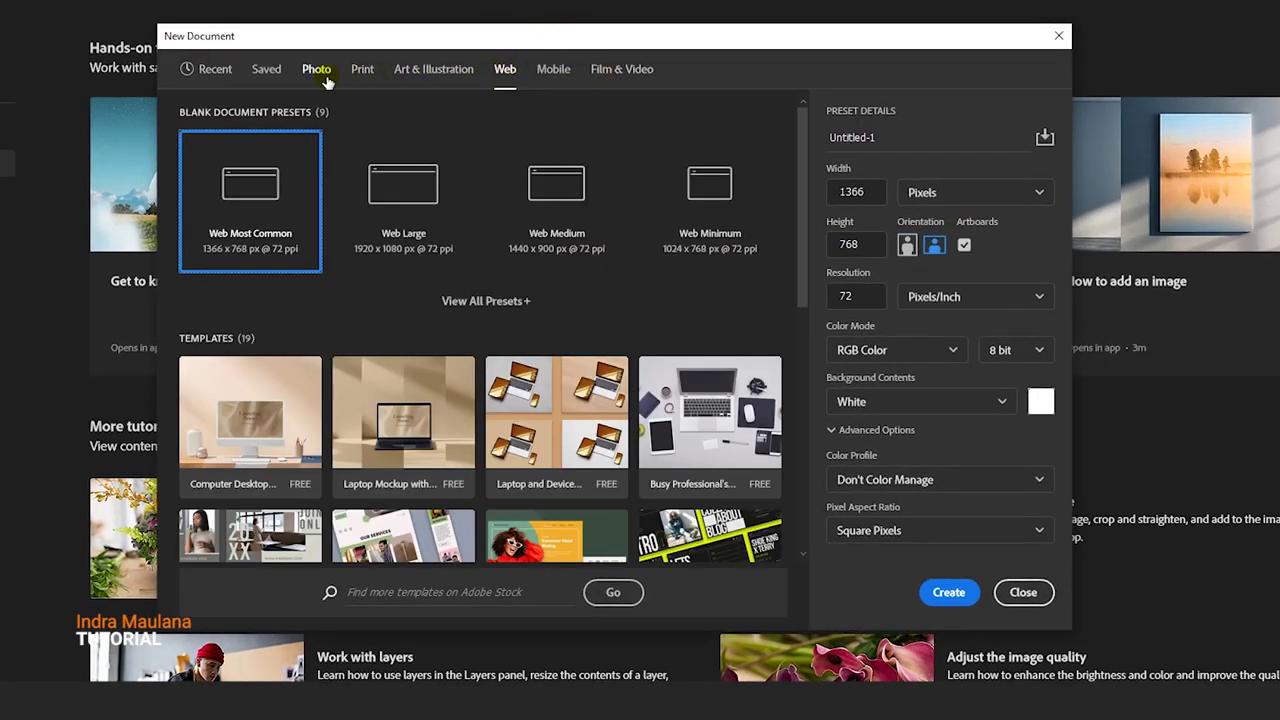
{"action": "left_click", "coordinate": [362, 69]}
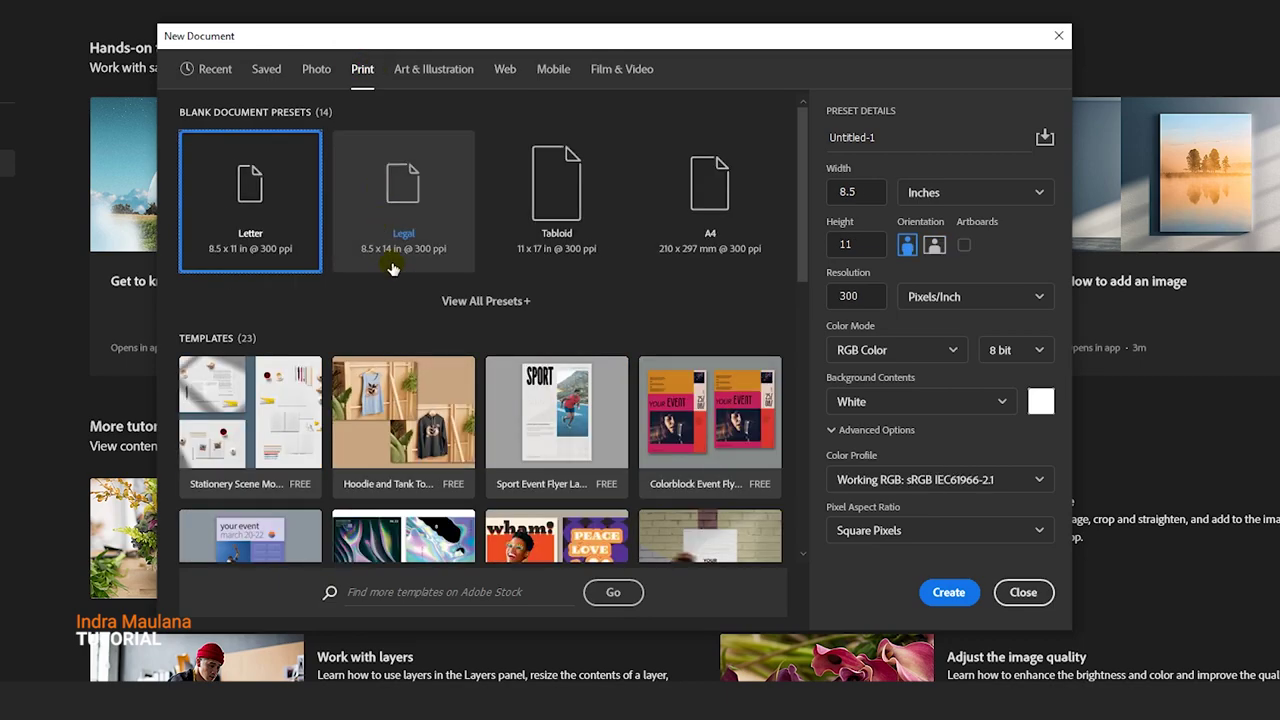
{"action": "left_click", "coordinate": [665, 185]}
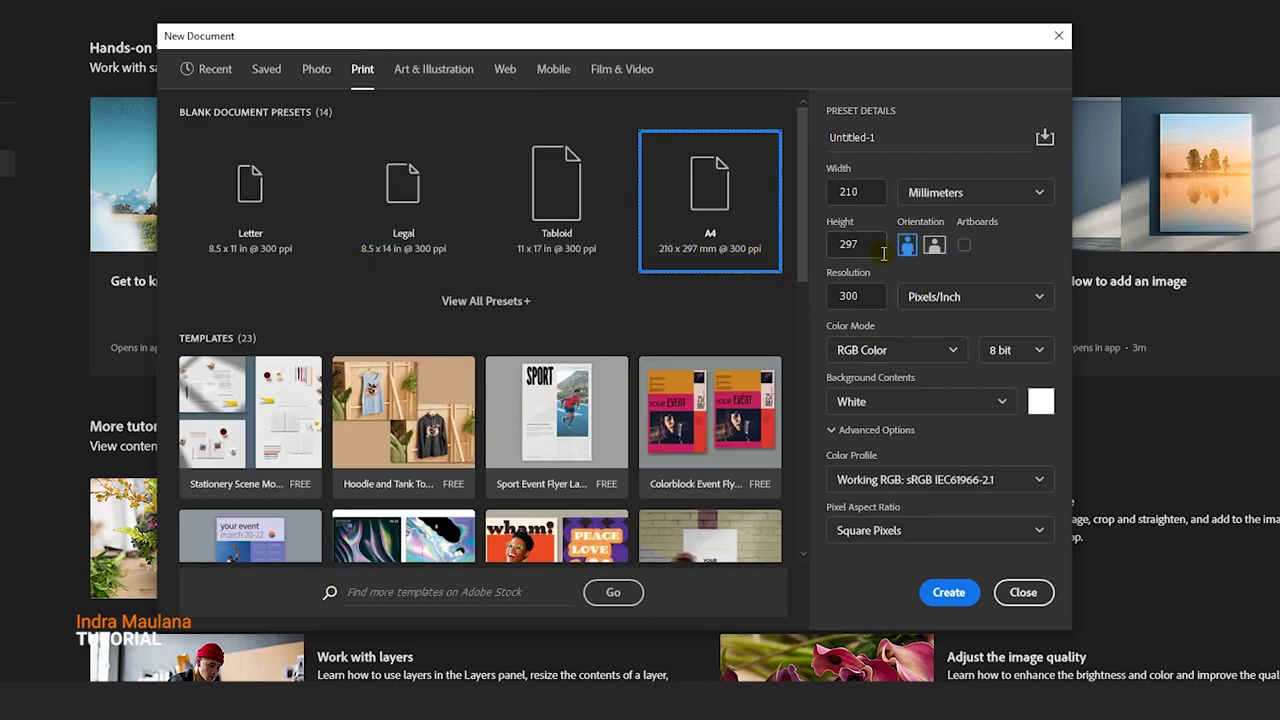
{"action": "left_click", "coordinate": [912, 192]}
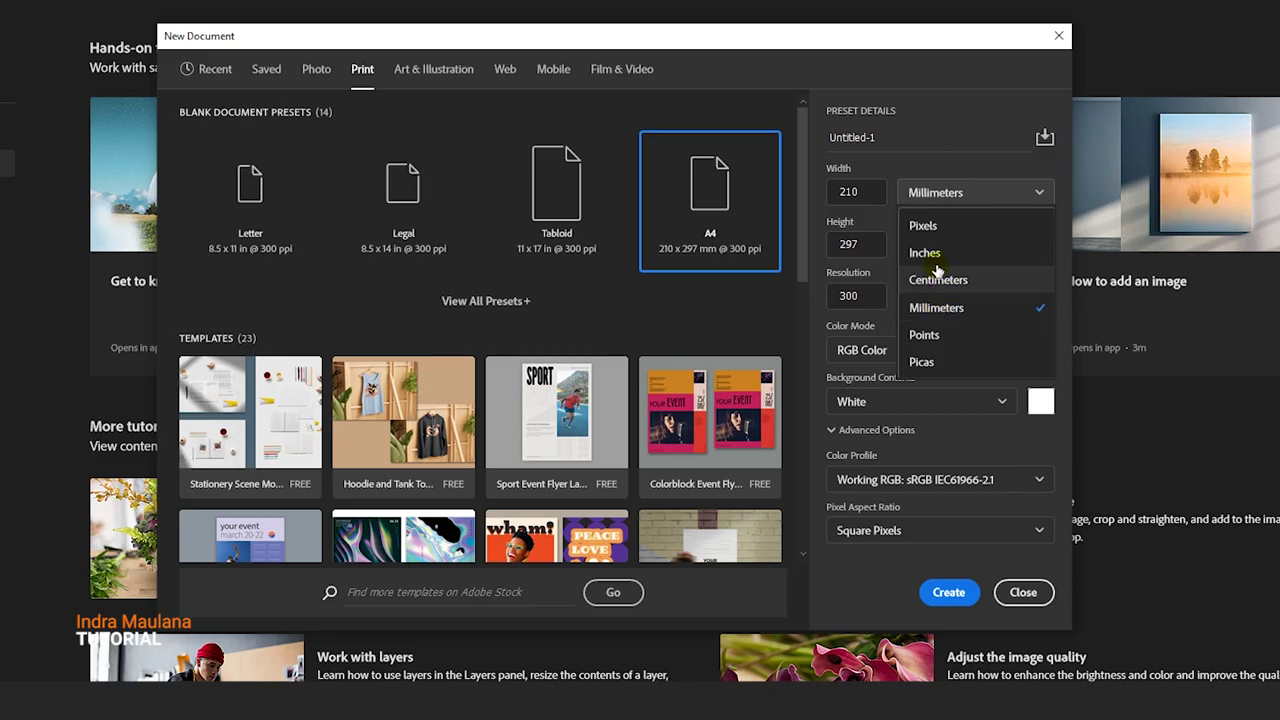
{"action": "left_click", "coordinate": [923, 226]}
{"action": "left_click", "coordinate": [948, 592]}
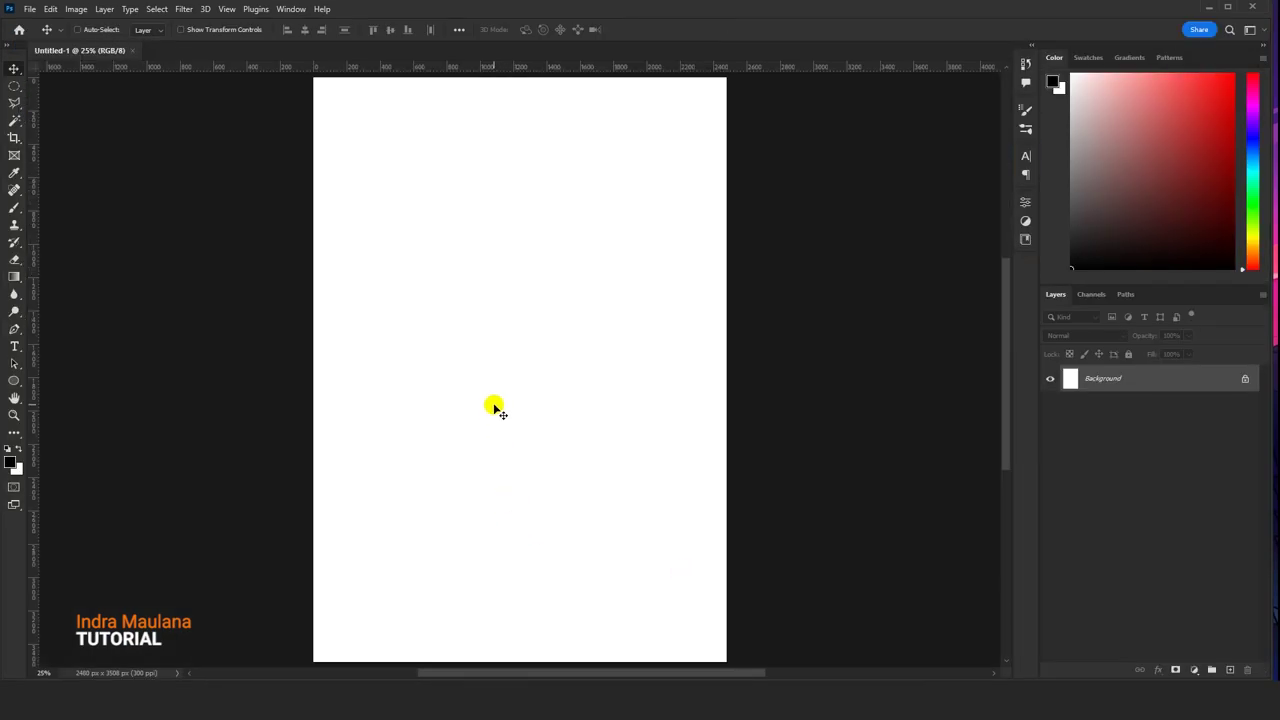
- Add a Gradient Fill layer using the Foreground to Background preset
{"action": "left_click", "coordinate": [1186, 673]}
{"action": "left_click", "coordinate": [1188, 444]}
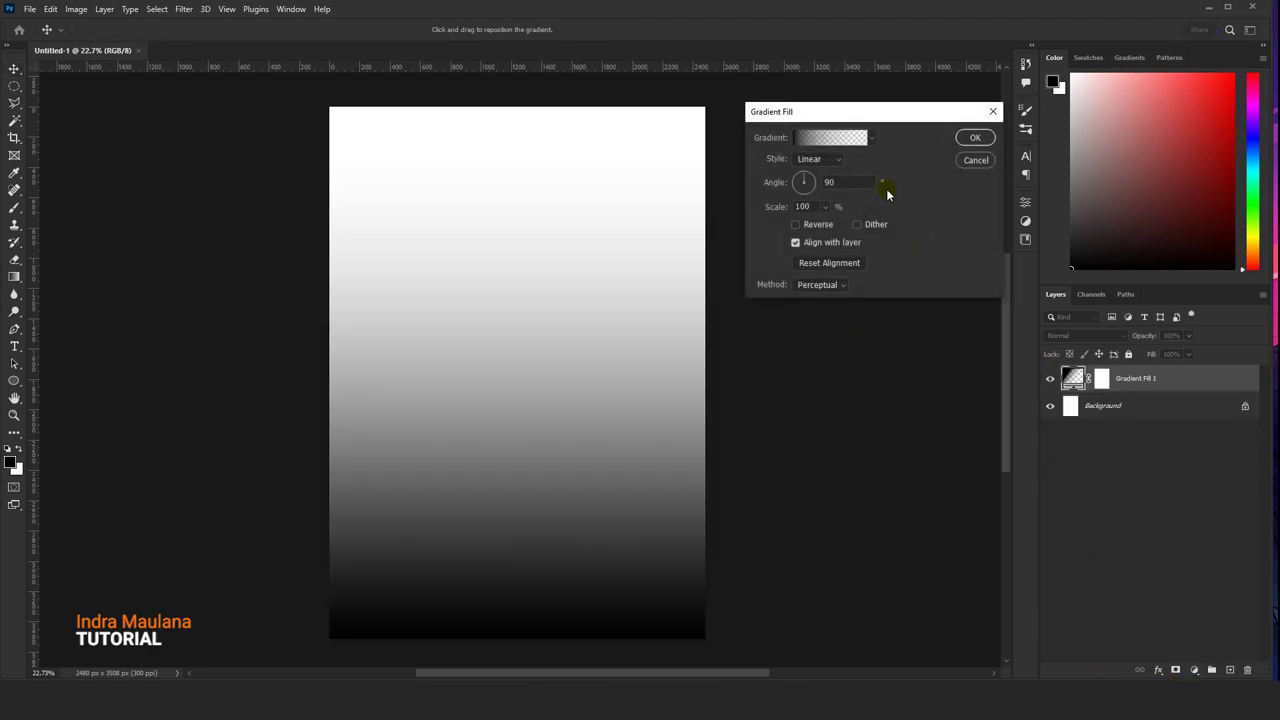
{"action": "left_click", "coordinate": [867, 133]}
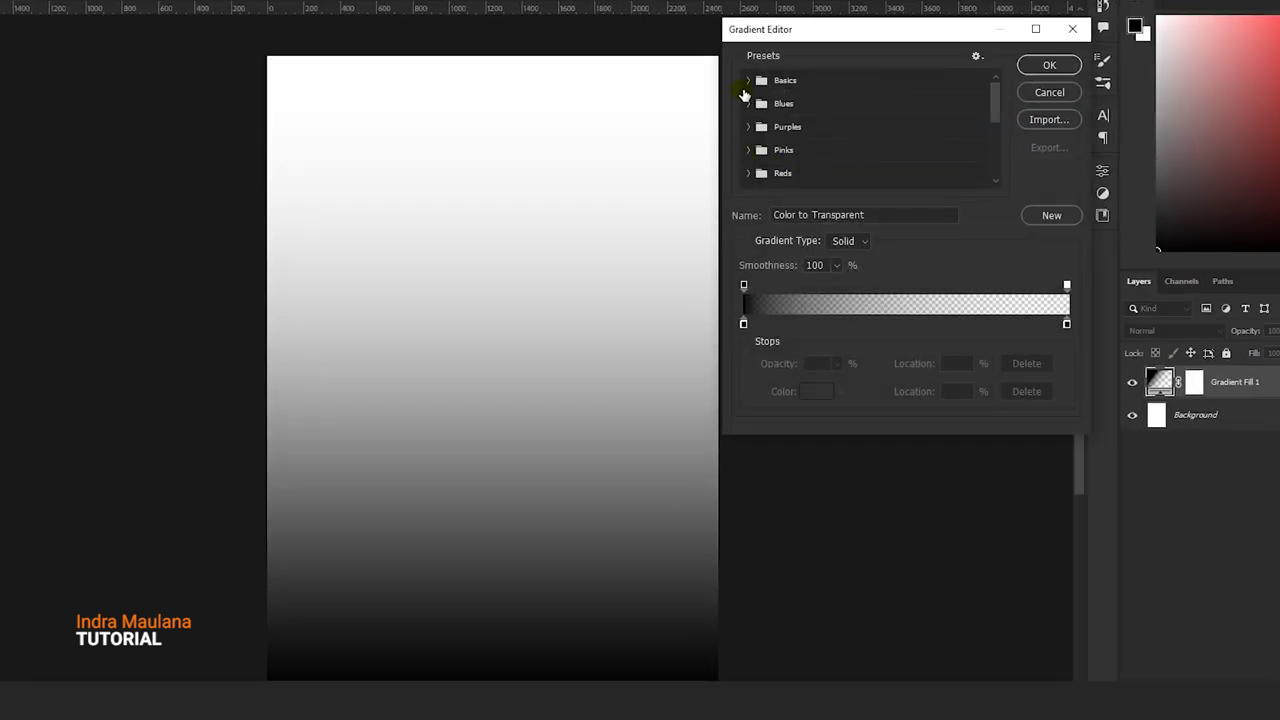
{"action": "left_click", "coordinate": [748, 81]}
{"action": "left_click", "coordinate": [769, 105]}
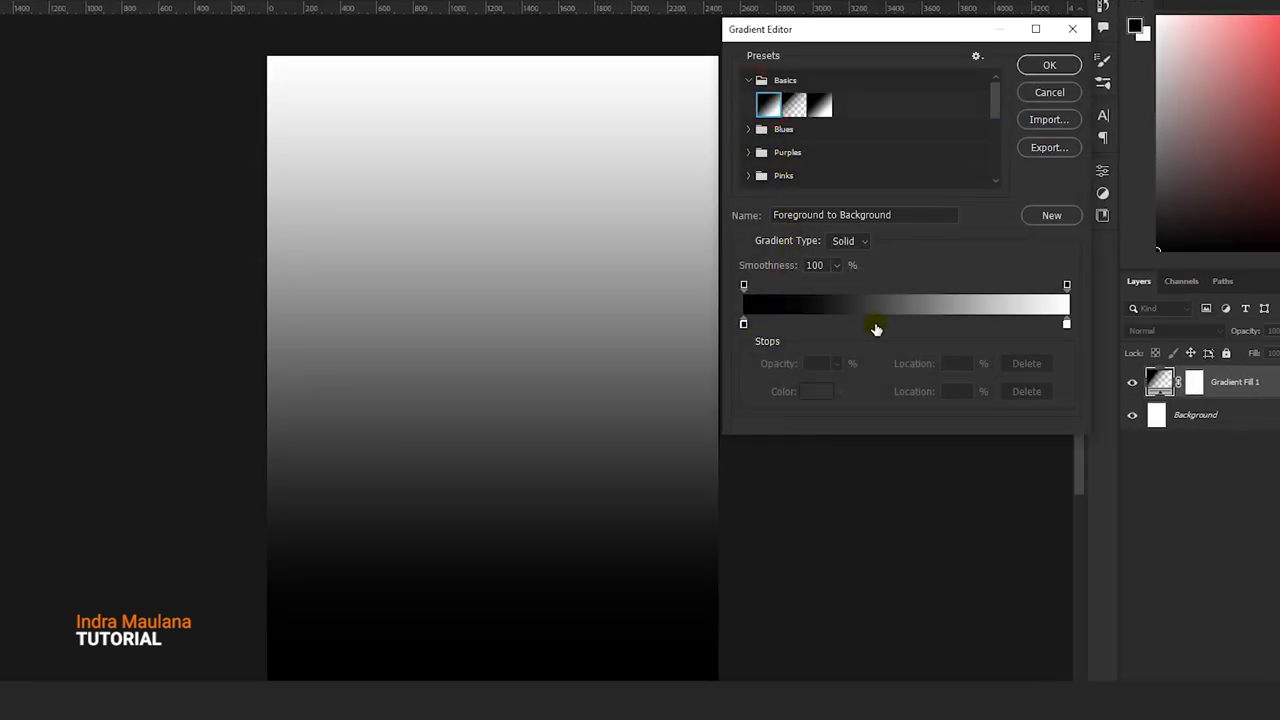
- Set the gradient's right stop to near-black #191818 and apply the fill
{"action": "double_click", "coordinate": [1067, 324]}
{"action": "left_click", "coordinate": [862, 308]}
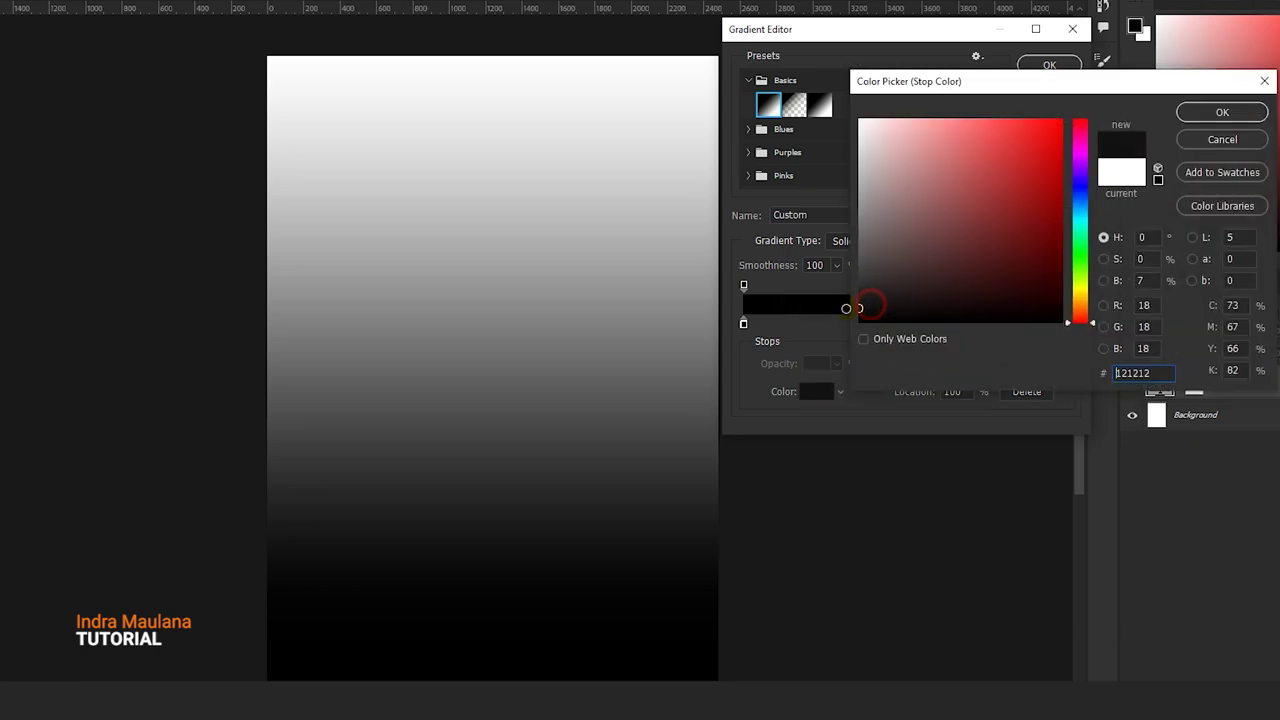
{"action": "left_click", "coordinate": [864, 303]}
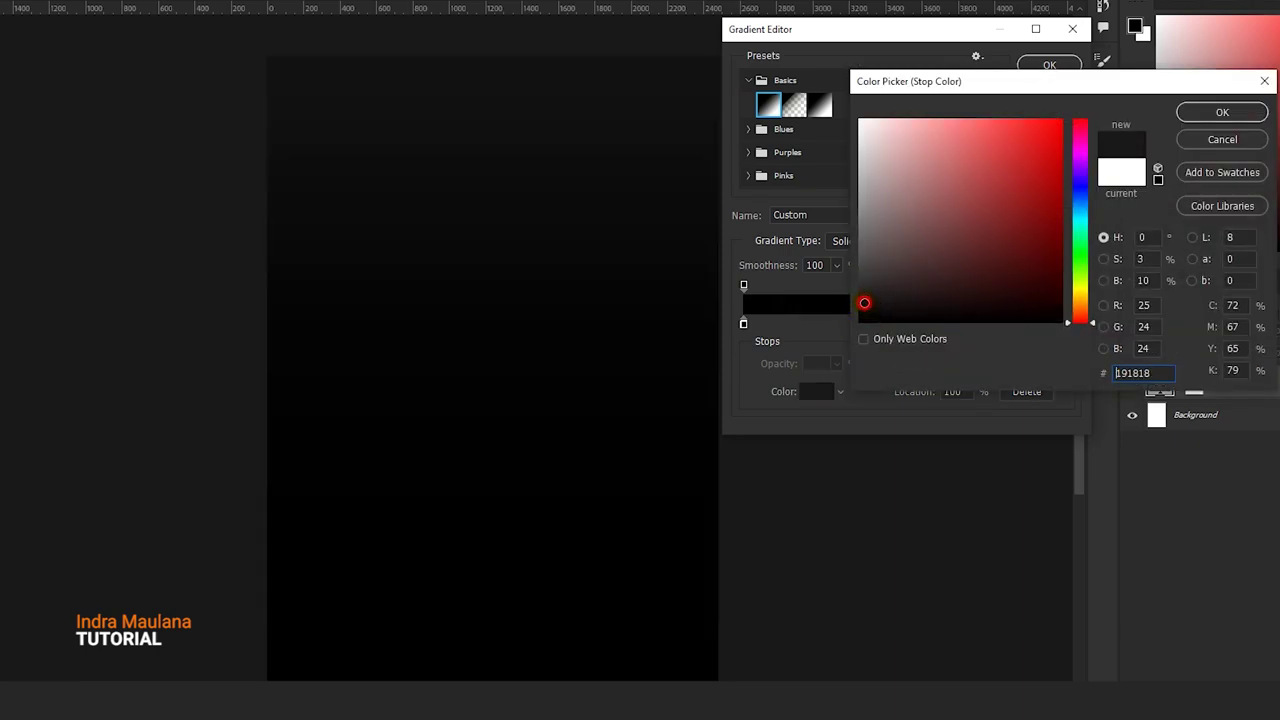
{"action": "left_click", "coordinate": [1221, 112]}
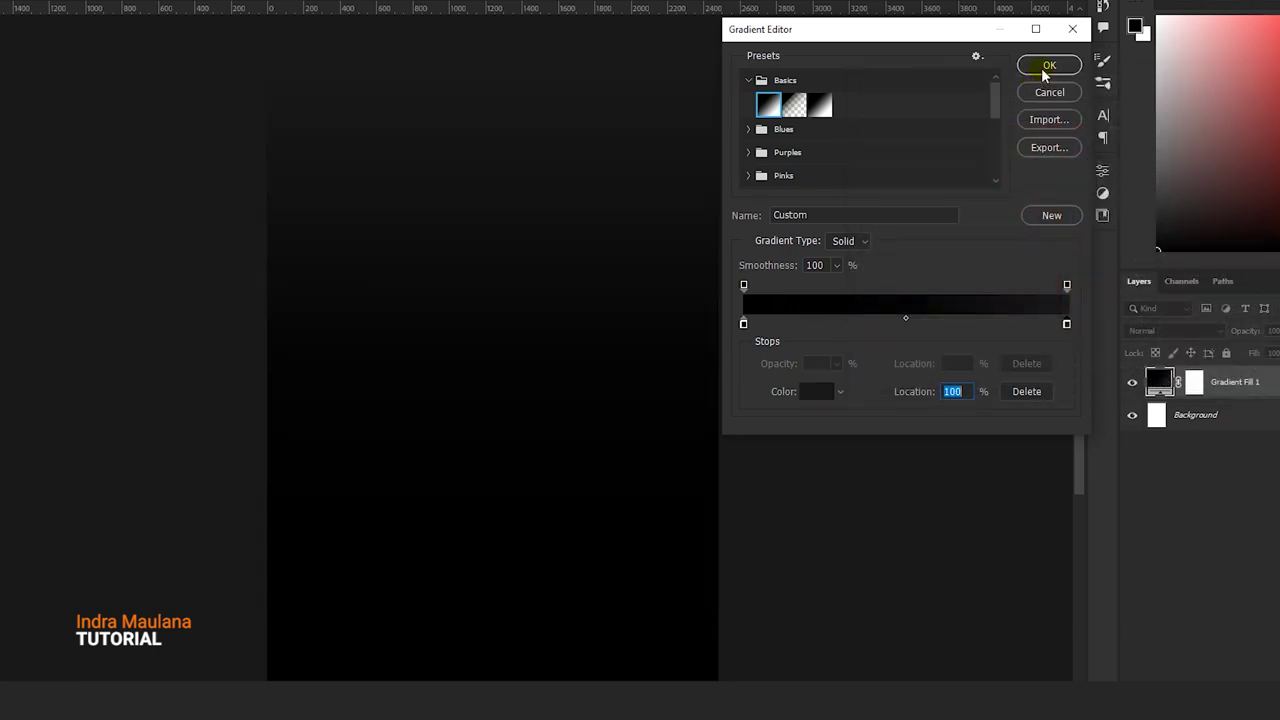
{"action": "left_click", "coordinate": [1049, 64]}
{"action": "left_click", "coordinate": [558, 270]}
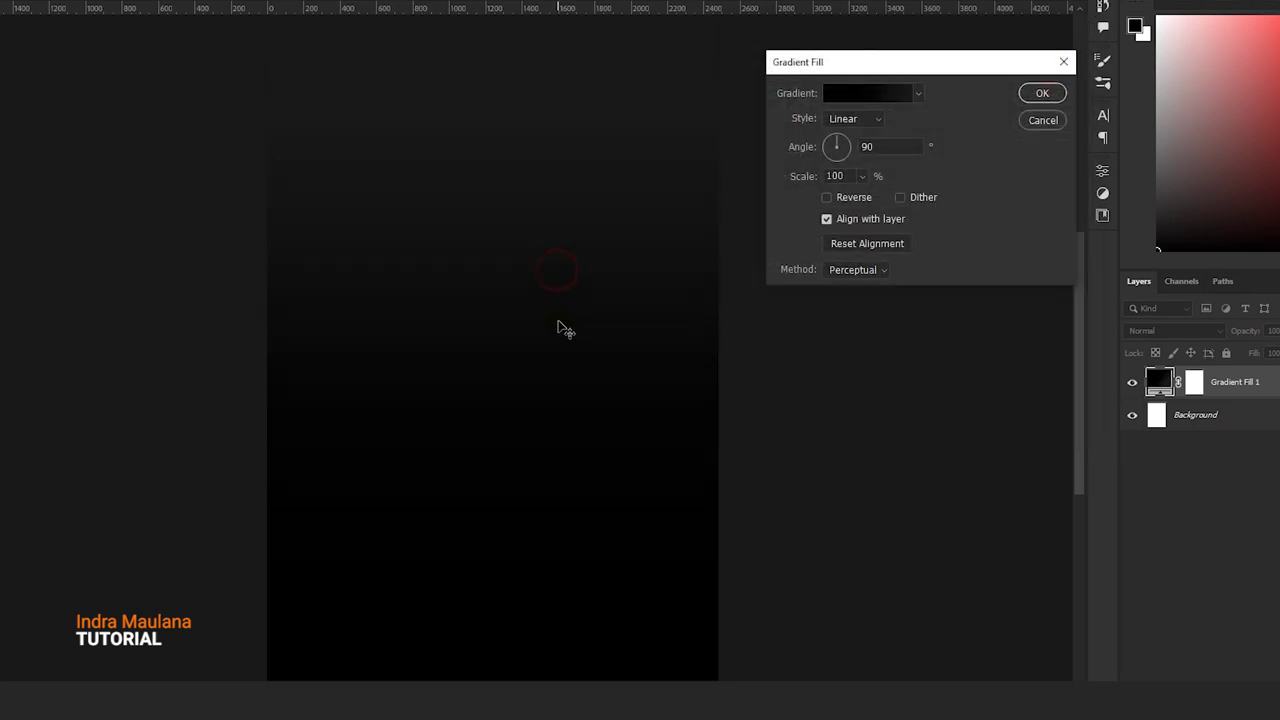
{"action": "left_click", "coordinate": [1035, 93]}
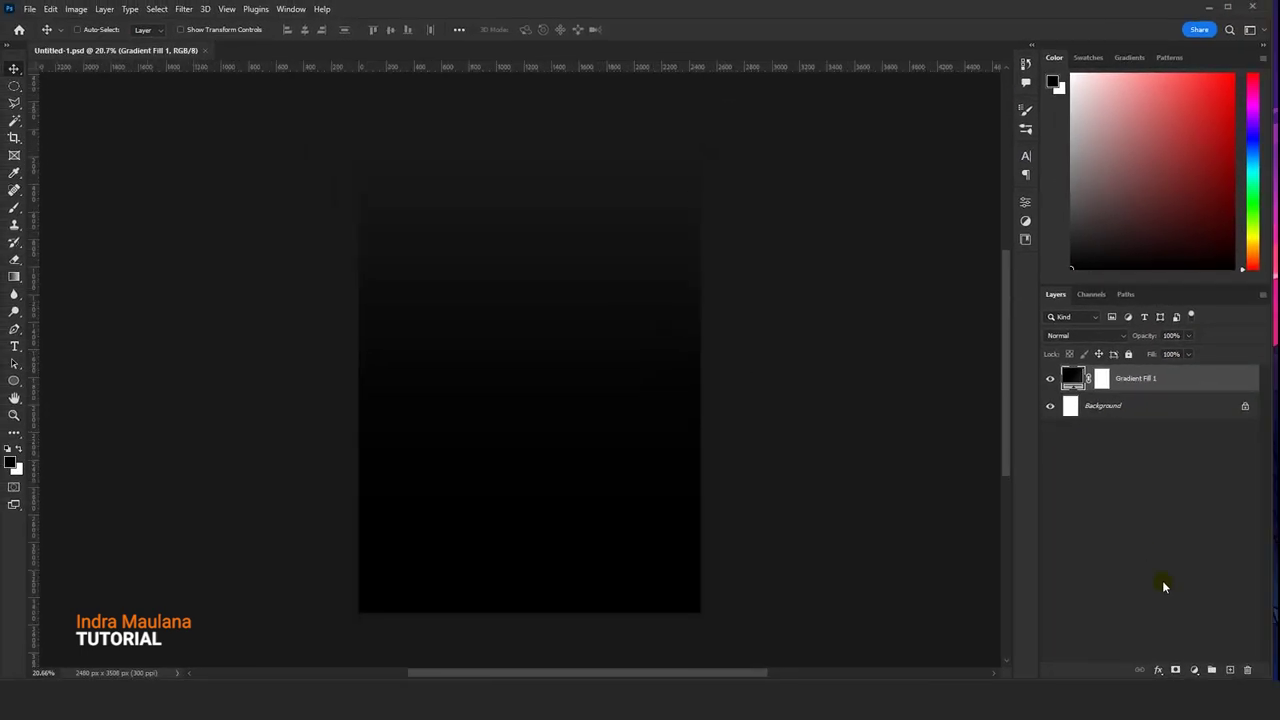
- Add Layer 1 and paint a large soft bright-red brush spot
{"action": "left_click", "coordinate": [1229, 669]}
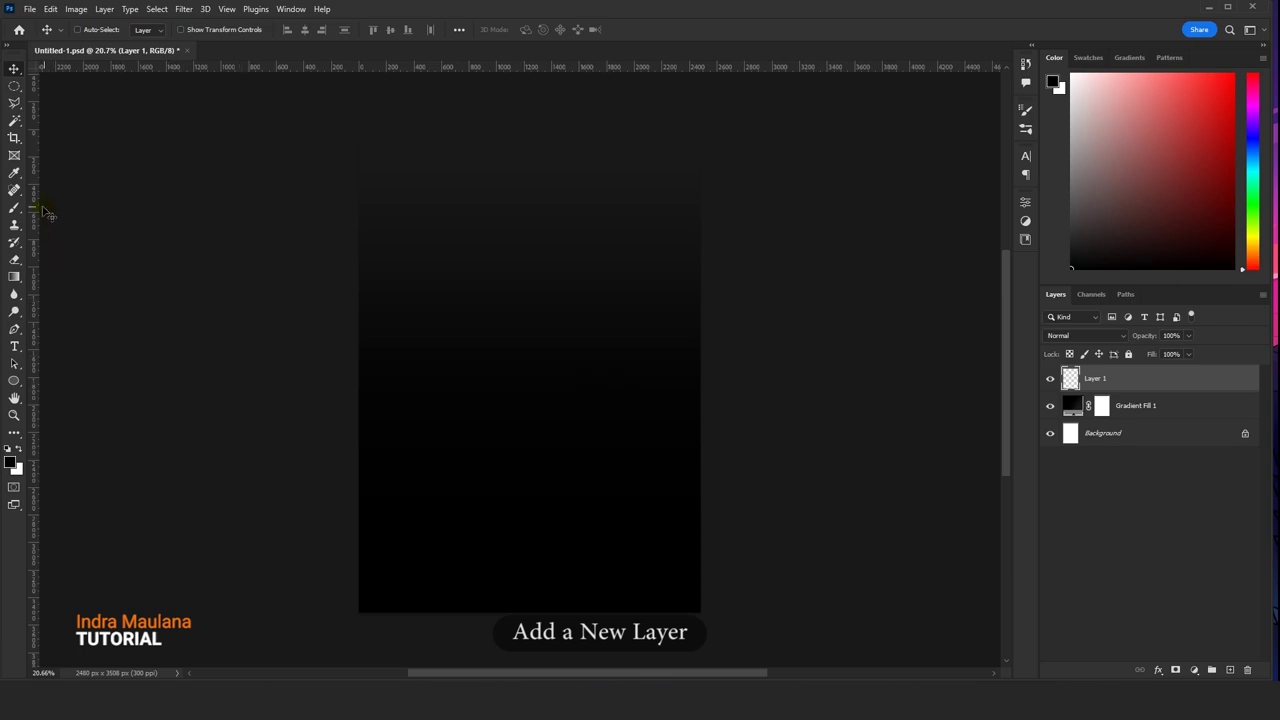
{"action": "key", "text": "b"}
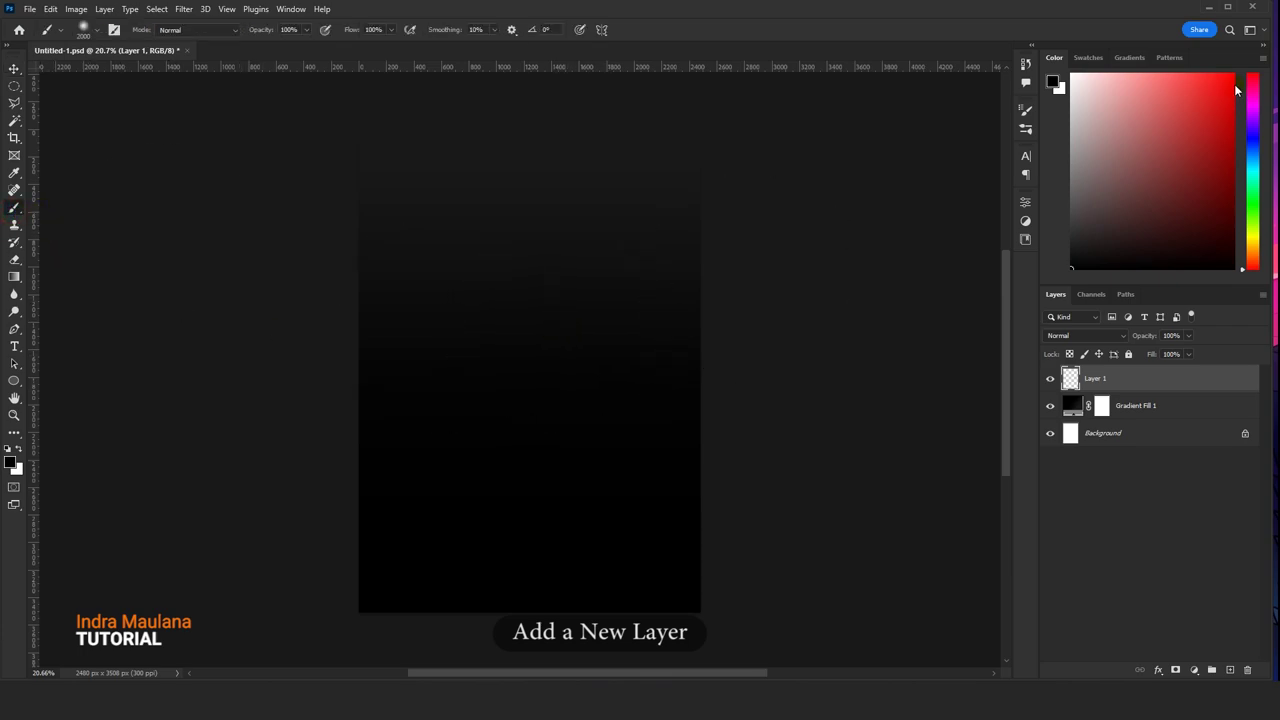
{"action": "left_click", "coordinate": [1229, 82]}
{"action": "left_click", "coordinate": [1233, 95]}
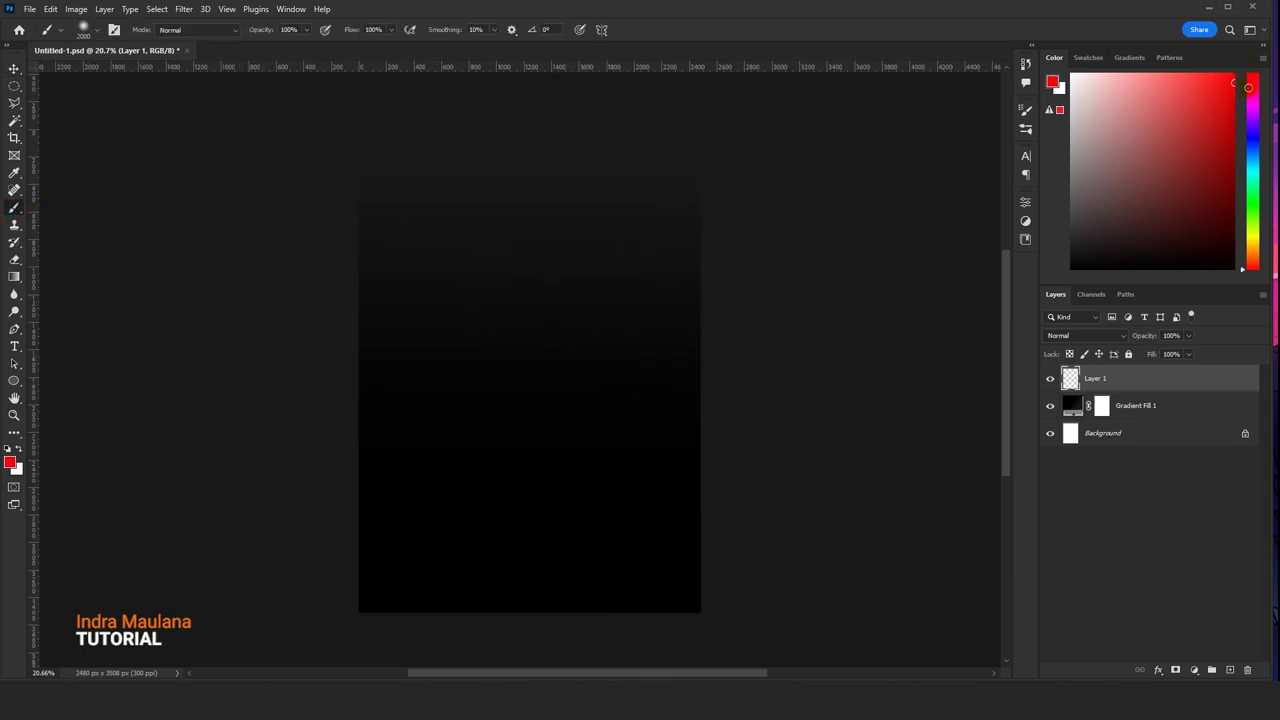
{"action": "left_click", "coordinate": [525, 394]}
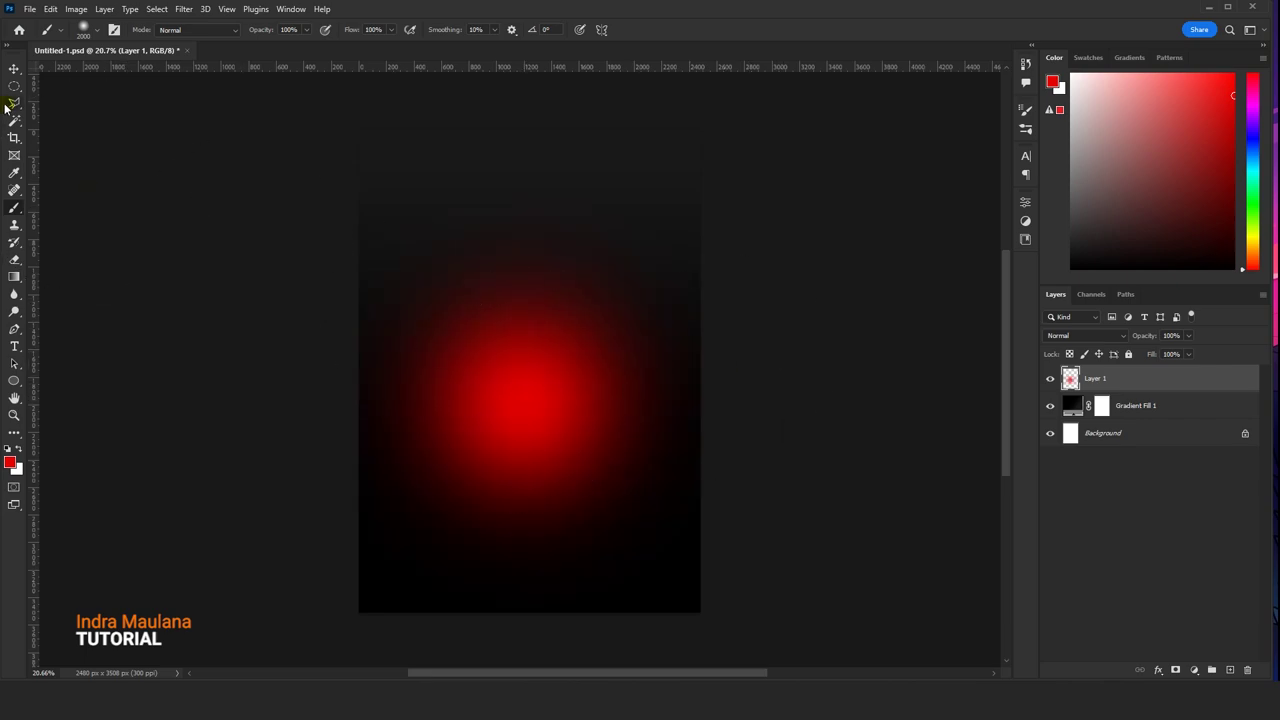
- Move the red glow to the page bottom, pick an orange paint colour, and add Layer 2
{"action": "left_click", "coordinate": [15, 68]}
{"action": "mouse_move", "coordinate": [506, 294]}
{"action": "left_mouse_down"}
{"action": "mouse_move", "coordinate": [514, 517]}
{"action": "mouse_move", "coordinate": [553, 542]}
{"action": "left_mouse_up"}
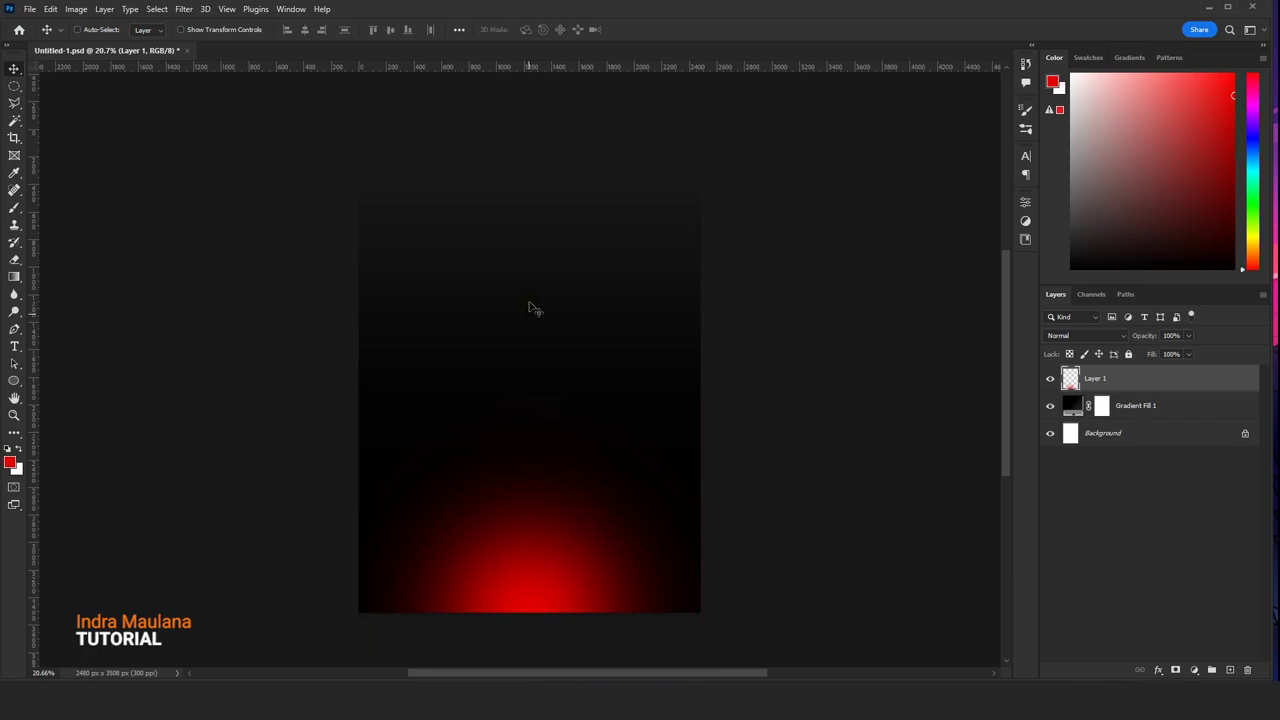
{"action": "scroll", "coordinate": [530, 300], "scroll_direction": "up", "scroll_amount": 1}
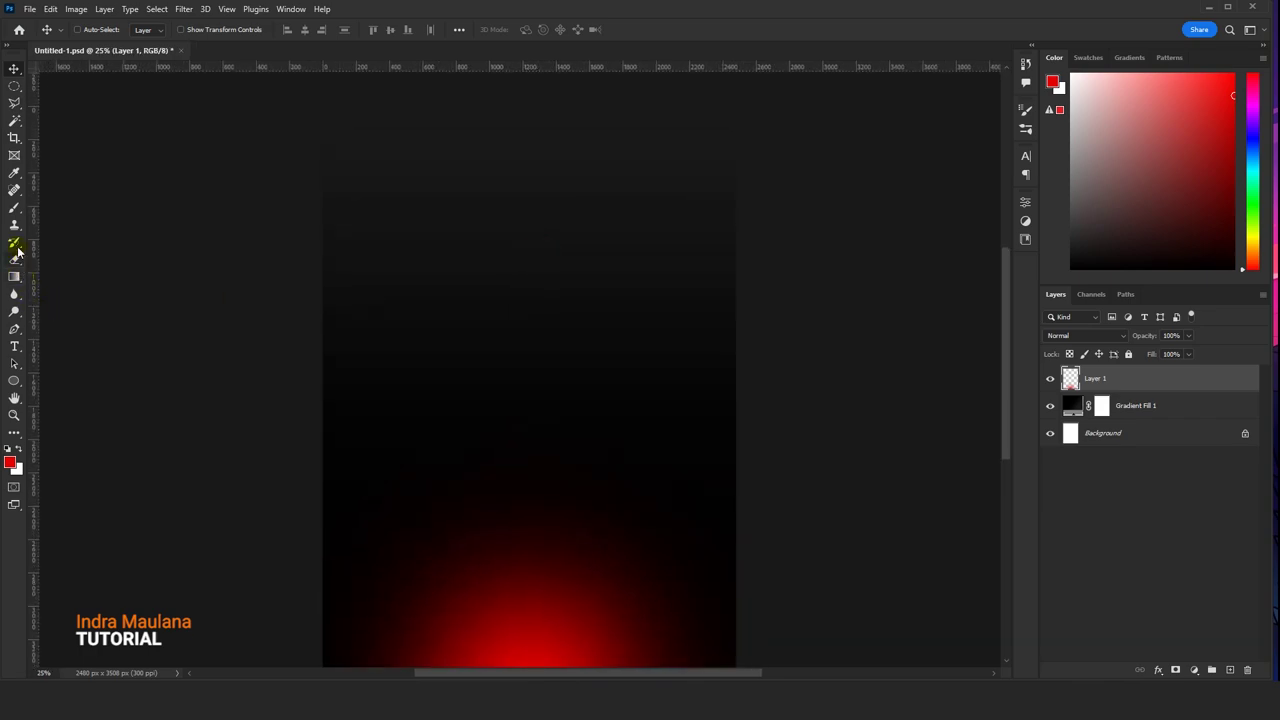
{"action": "left_click", "coordinate": [15, 210]}
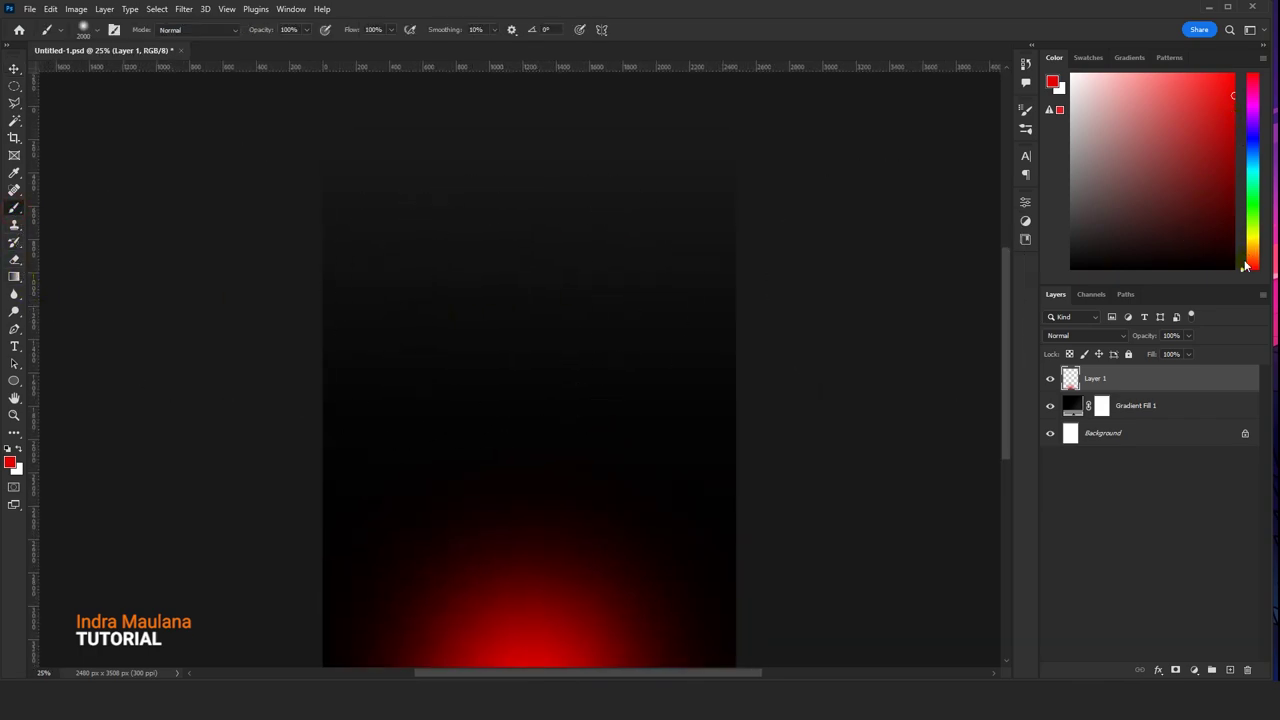
{"action": "left_click_drag", "start_coordinate": [1245, 274], "coordinate": [1247, 266]}
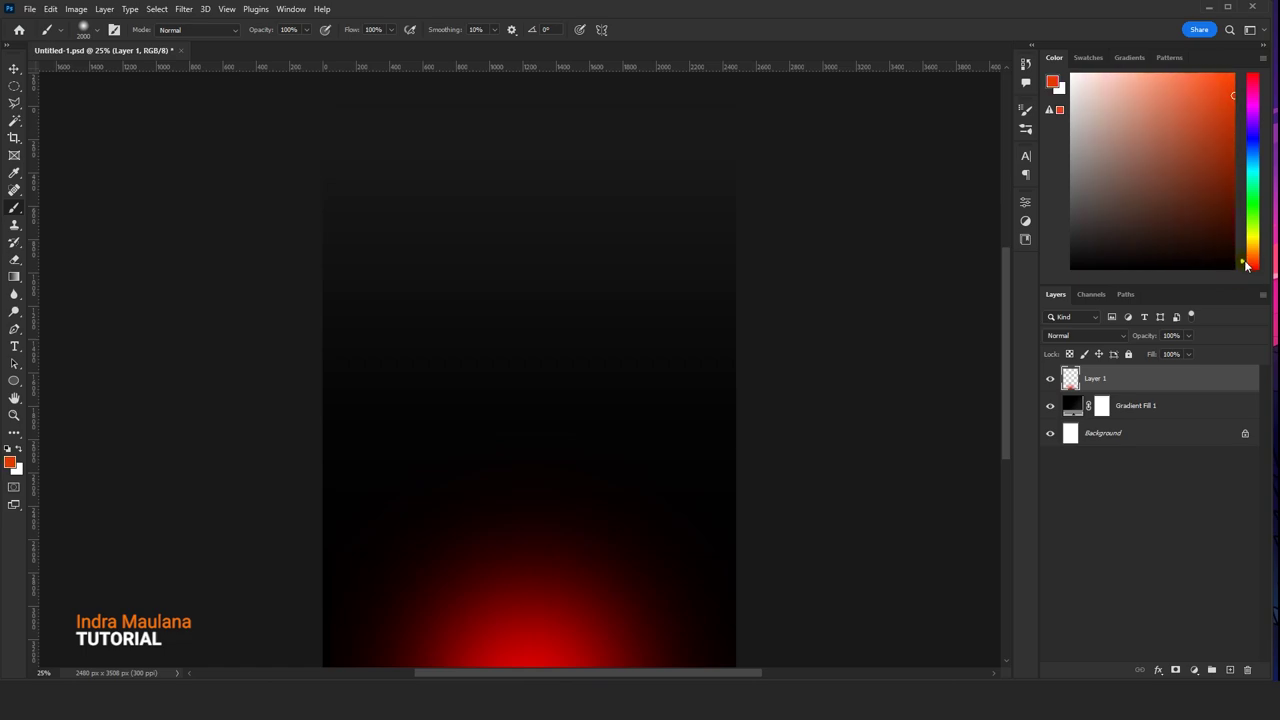
{"action": "key", "text": "v"}
{"action": "key", "text": "ctrl+0"}
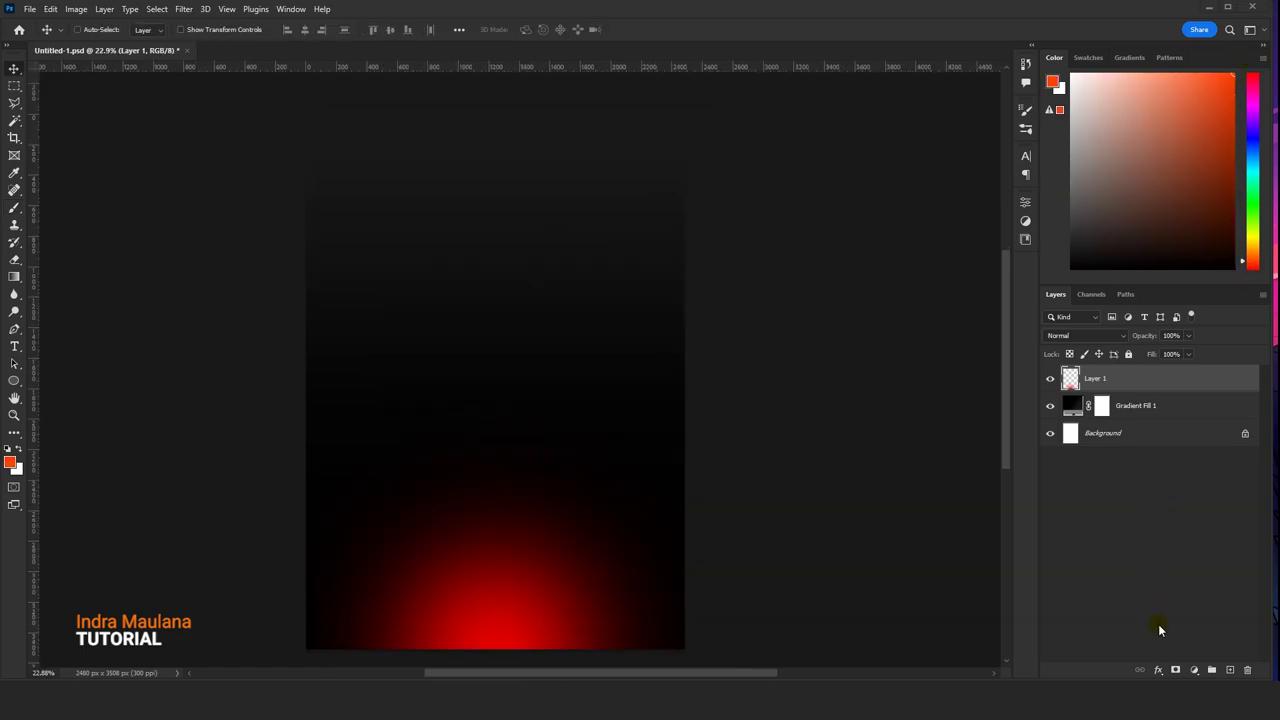
{"action": "left_click", "coordinate": [1230, 670]}
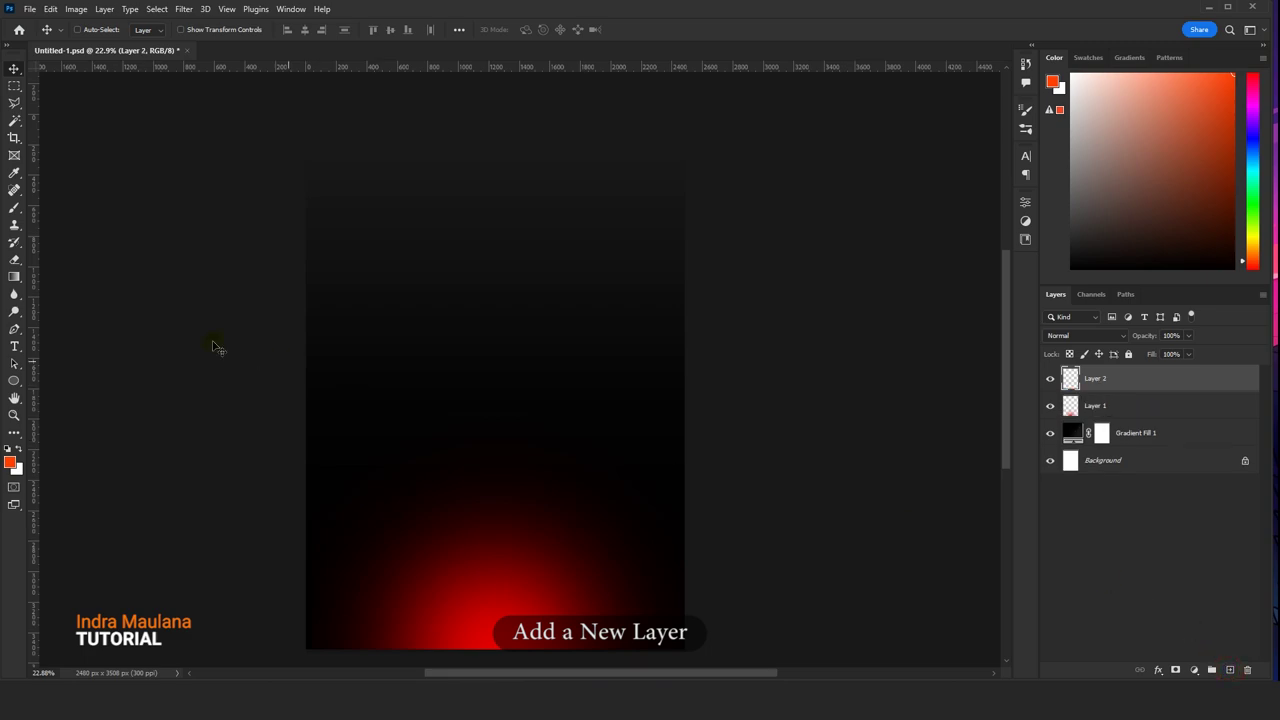
- Paint an orange glow along the top of a lower-page rectangular selection, then deselect
{"action": "left_click", "coordinate": [20, 90]}
{"action": "left_click_drag", "start_coordinate": [306, 281], "coordinate": [684, 636]}
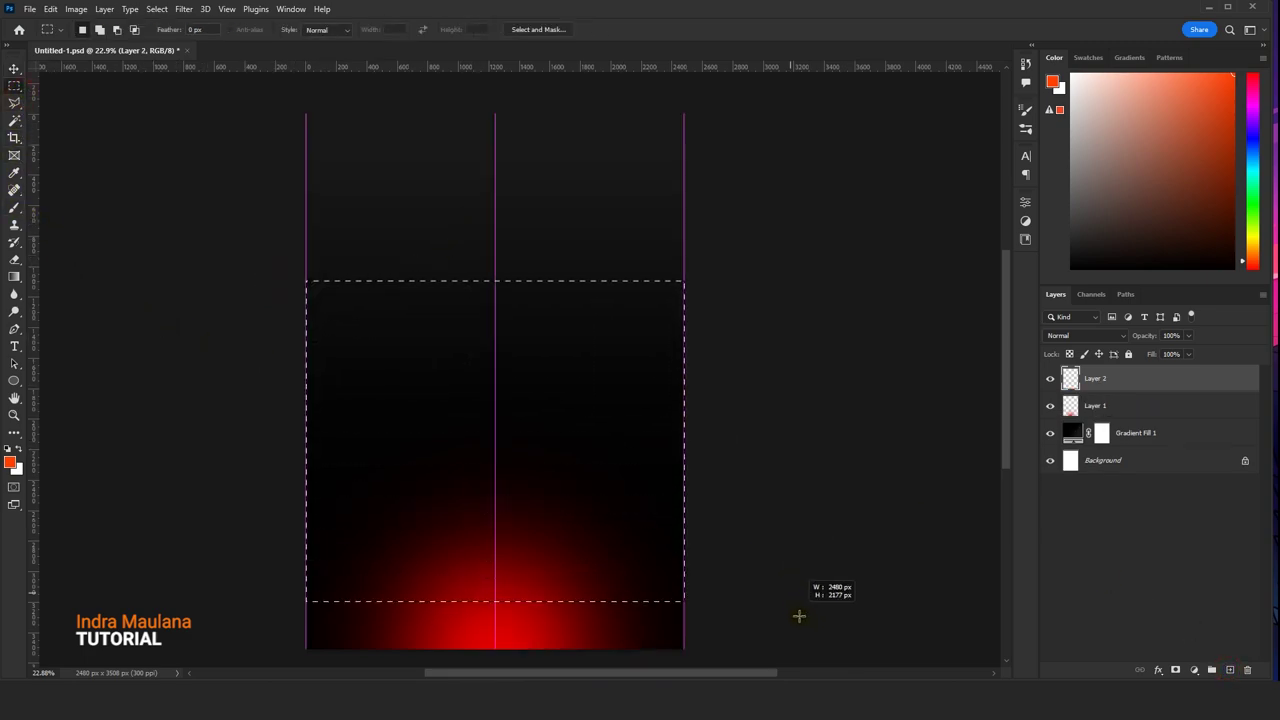
{"action": "left_click", "coordinate": [14, 207]}
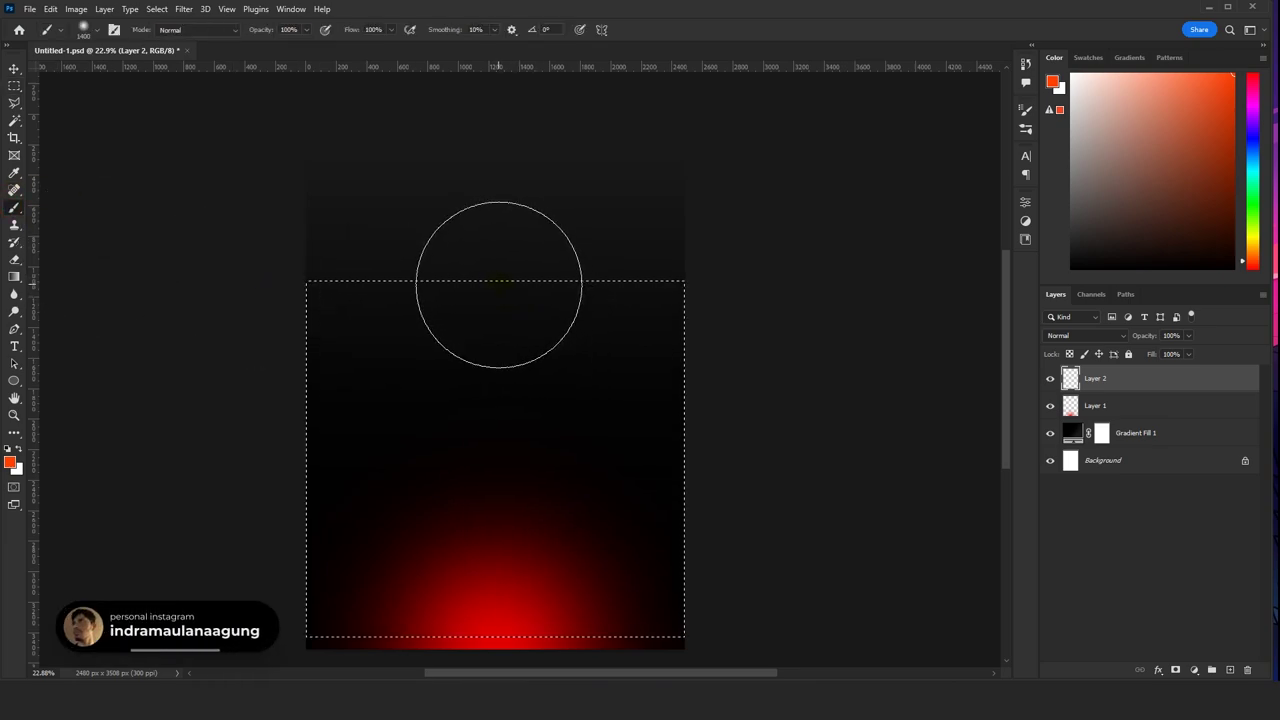
{"action": "left_click", "coordinate": [499, 280]}
{"action": "key", "text": "v"}
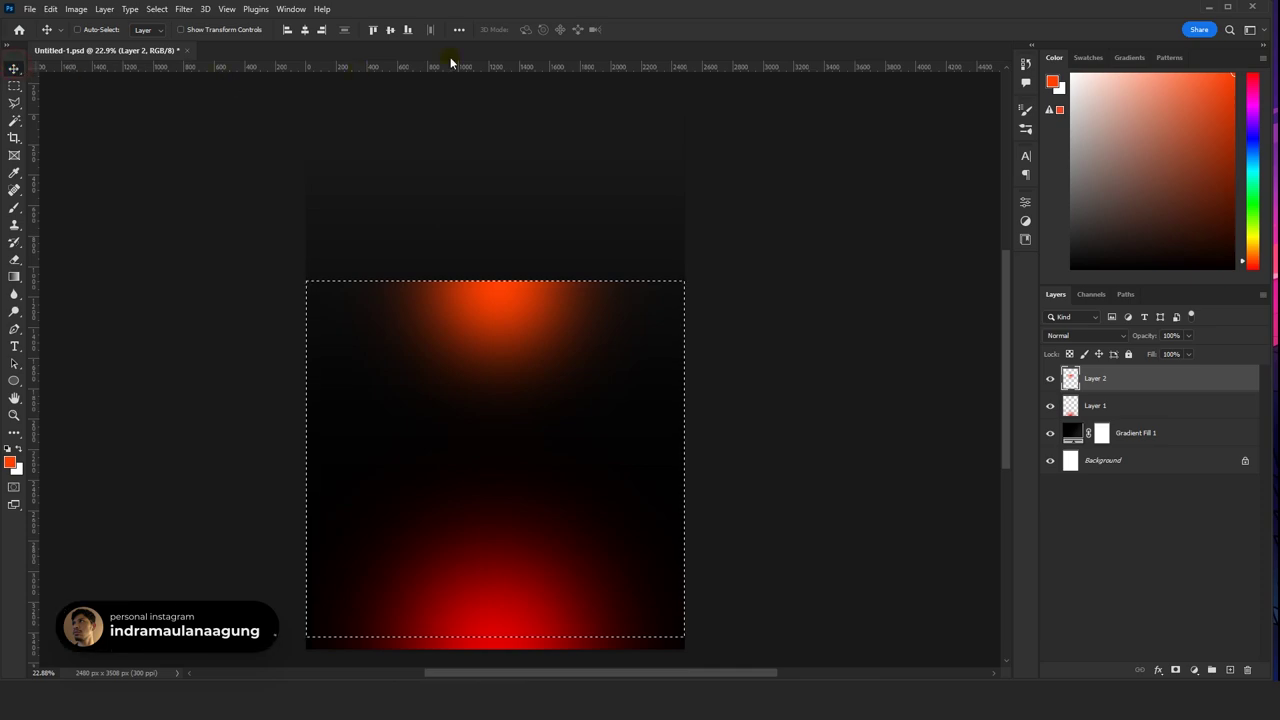
{"action": "left_click", "coordinate": [157, 9]}
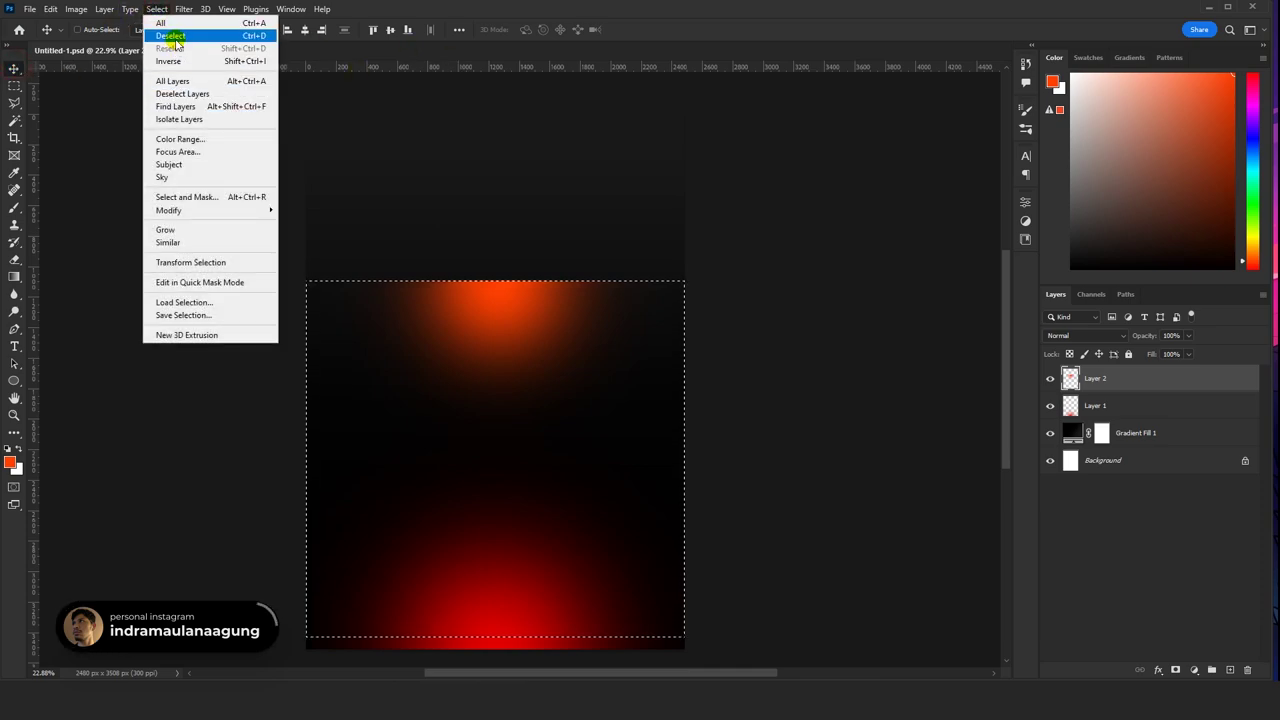
{"action": "left_click", "coordinate": [168, 35]}
- Free Transform the orange glow into a thin, wide stripe lower on the page
{"action": "left_click", "coordinate": [50, 9]}
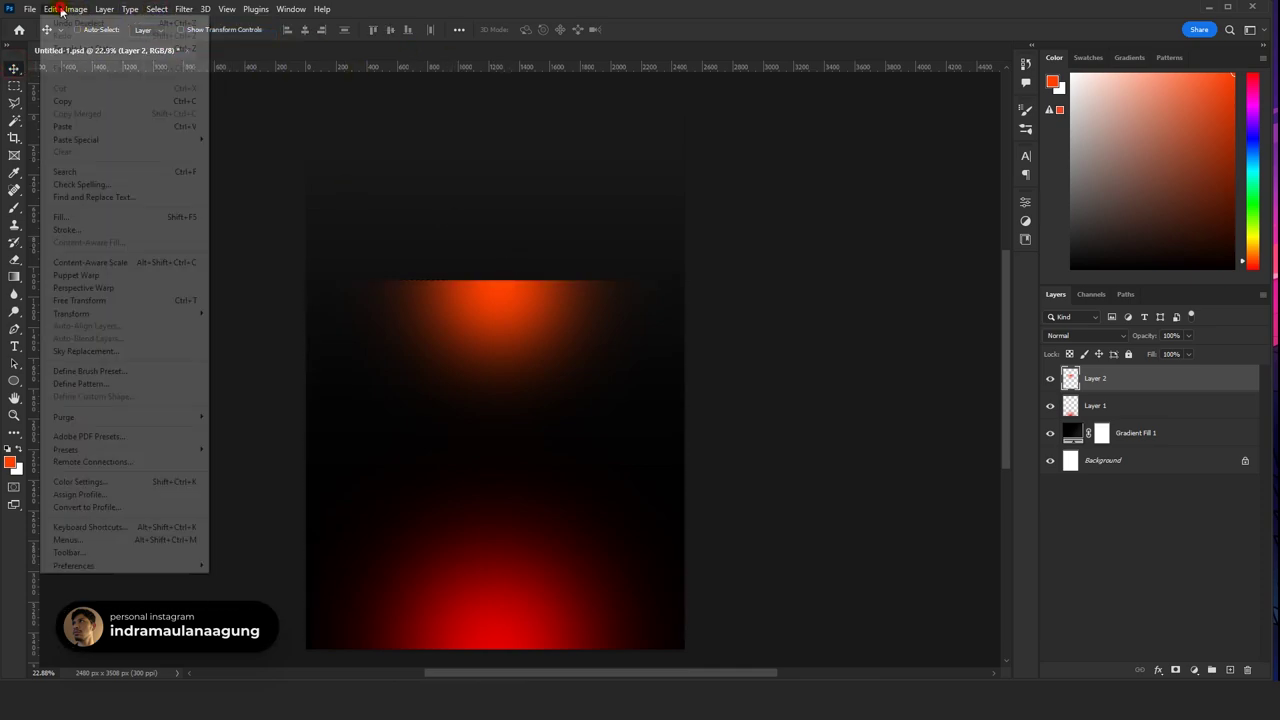
{"action": "left_click", "coordinate": [133, 305]}
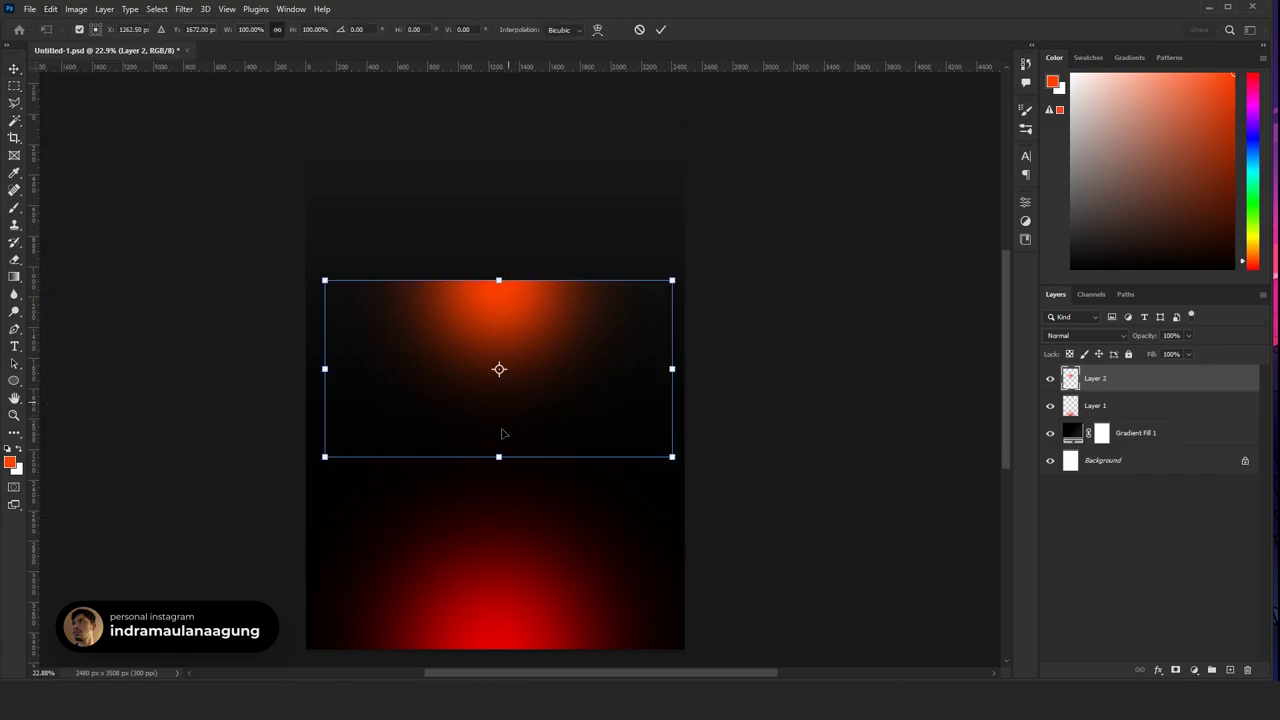
{"action": "left_click_drag", "start_coordinate": [499, 456], "coordinate": [519, 311]}
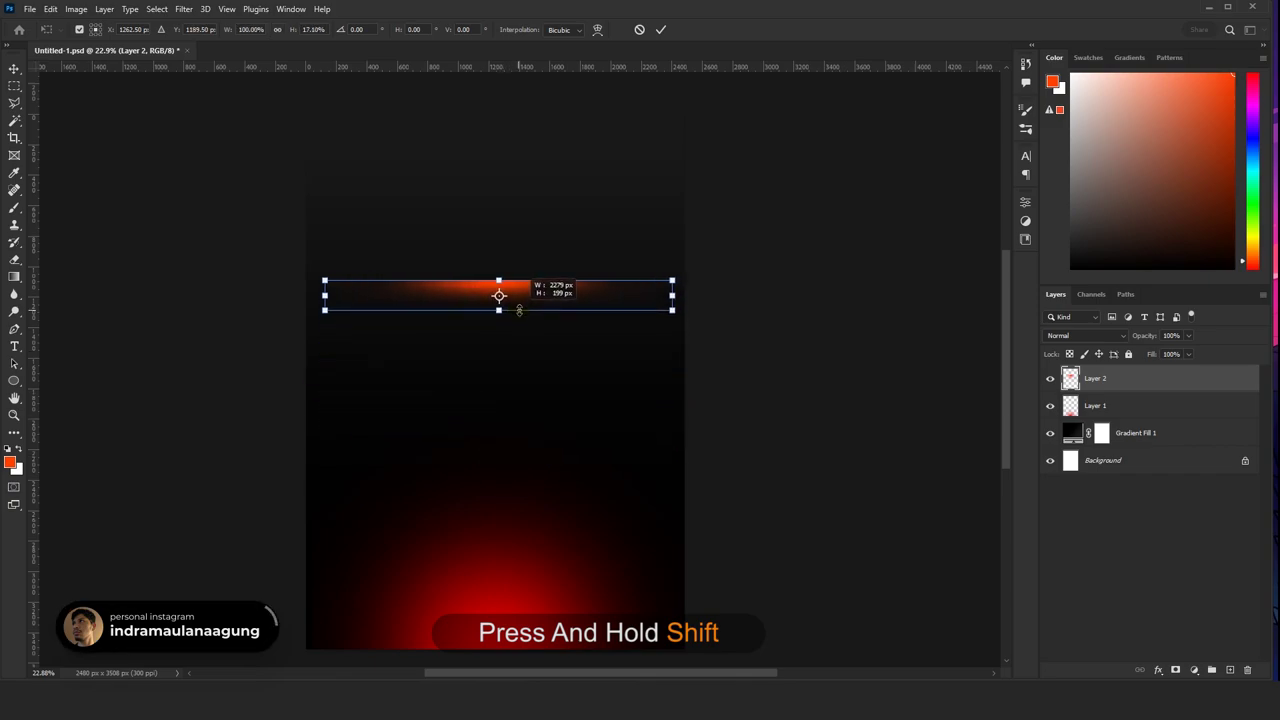
{"action": "left_click_drag", "start_coordinate": [672, 296], "coordinate": [714, 297]}
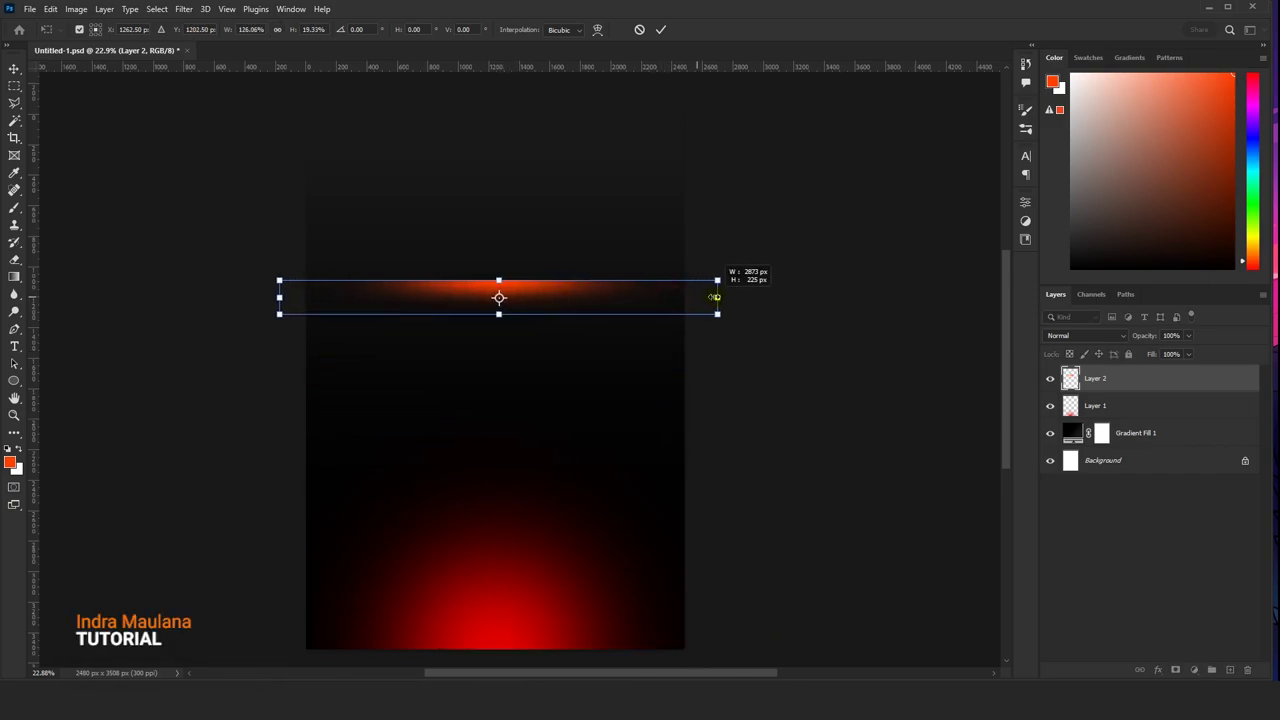
{"action": "left_click_drag", "start_coordinate": [586, 294], "coordinate": [578, 380]}
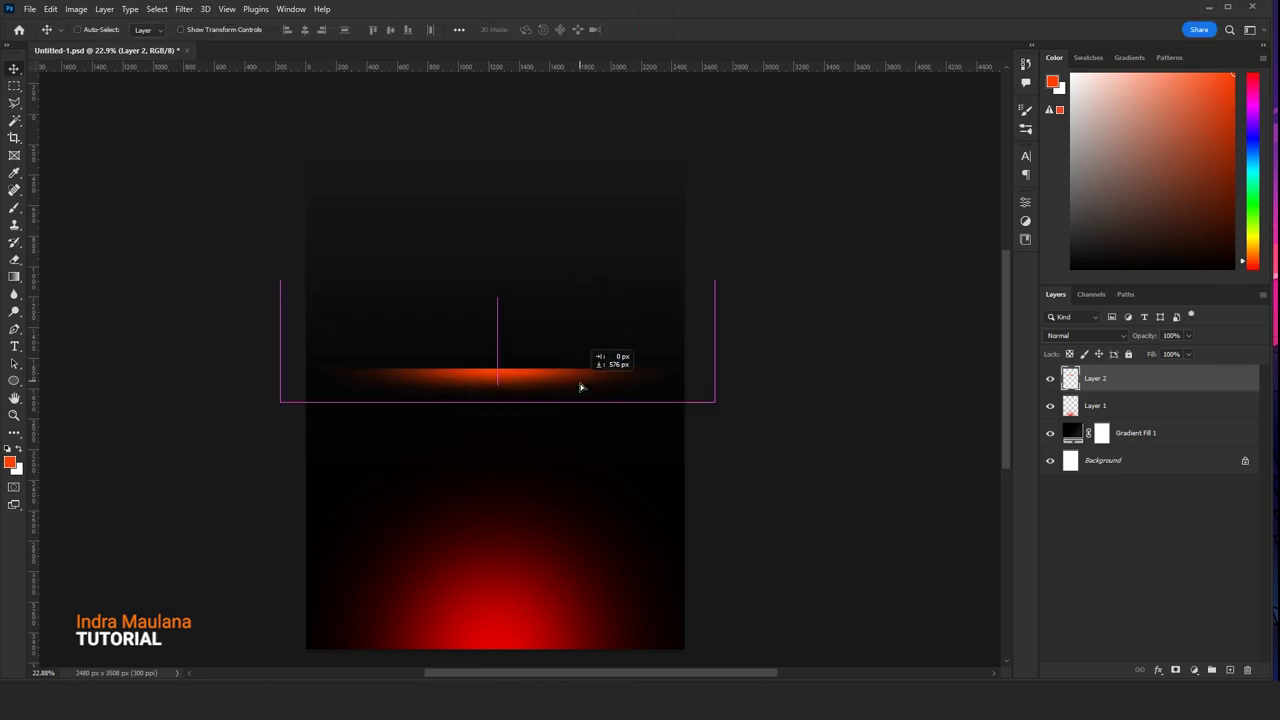
- Soften the stripe with a Gaussian Blur of about 5.2 px
{"action": "left_click", "coordinate": [185, 10]}
{"action": "mouse_move", "coordinate": [192, 180]}
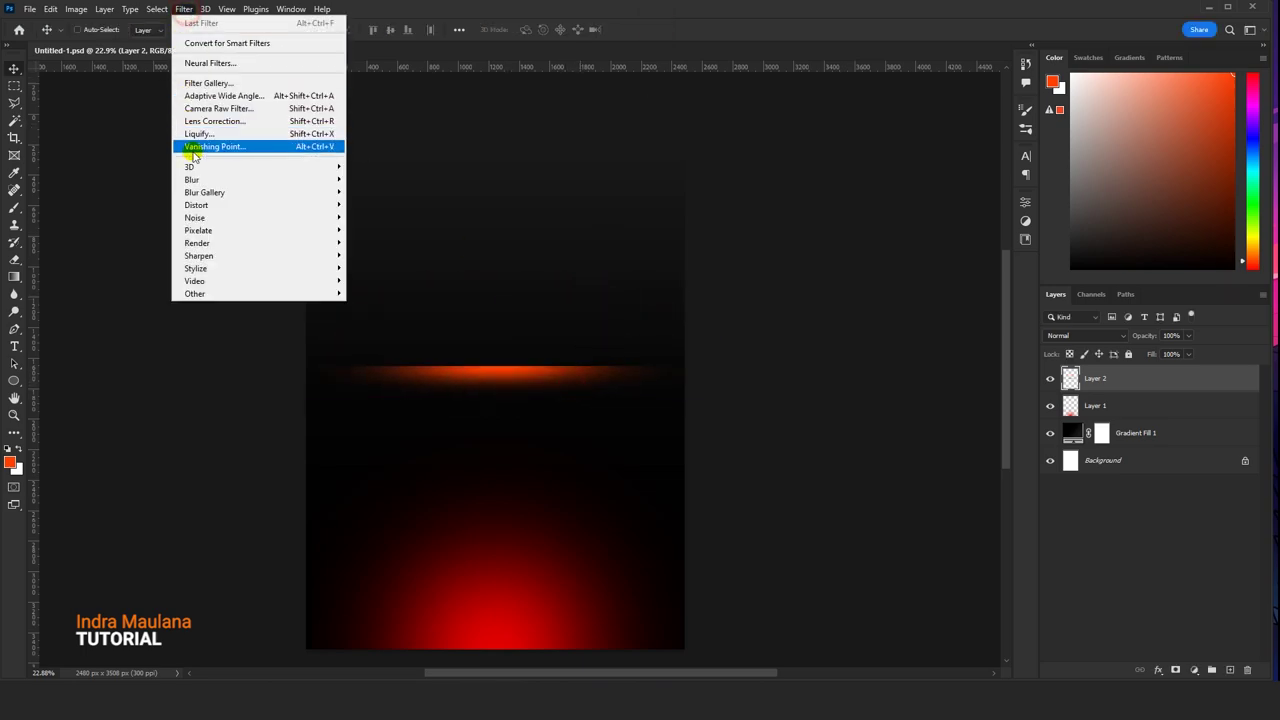
{"action": "left_click", "coordinate": [380, 230]}
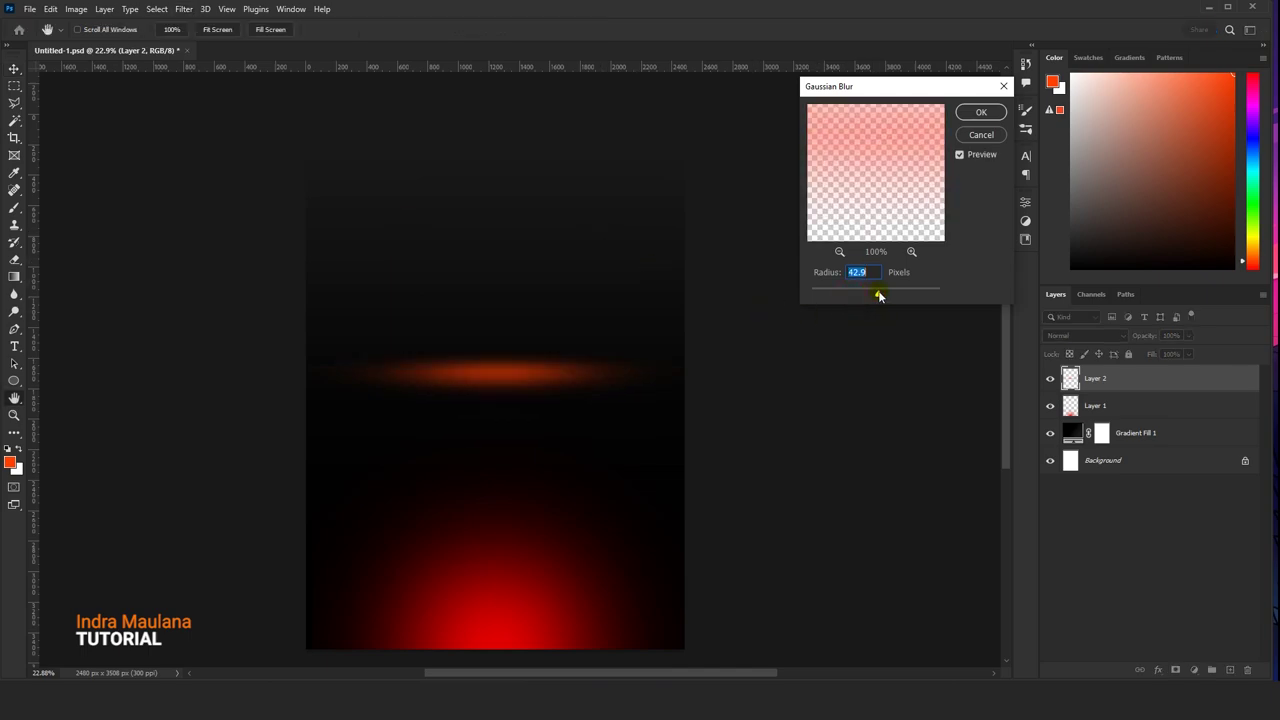
{"action": "left_click_drag", "start_coordinate": [847, 295], "coordinate": [850, 296]}
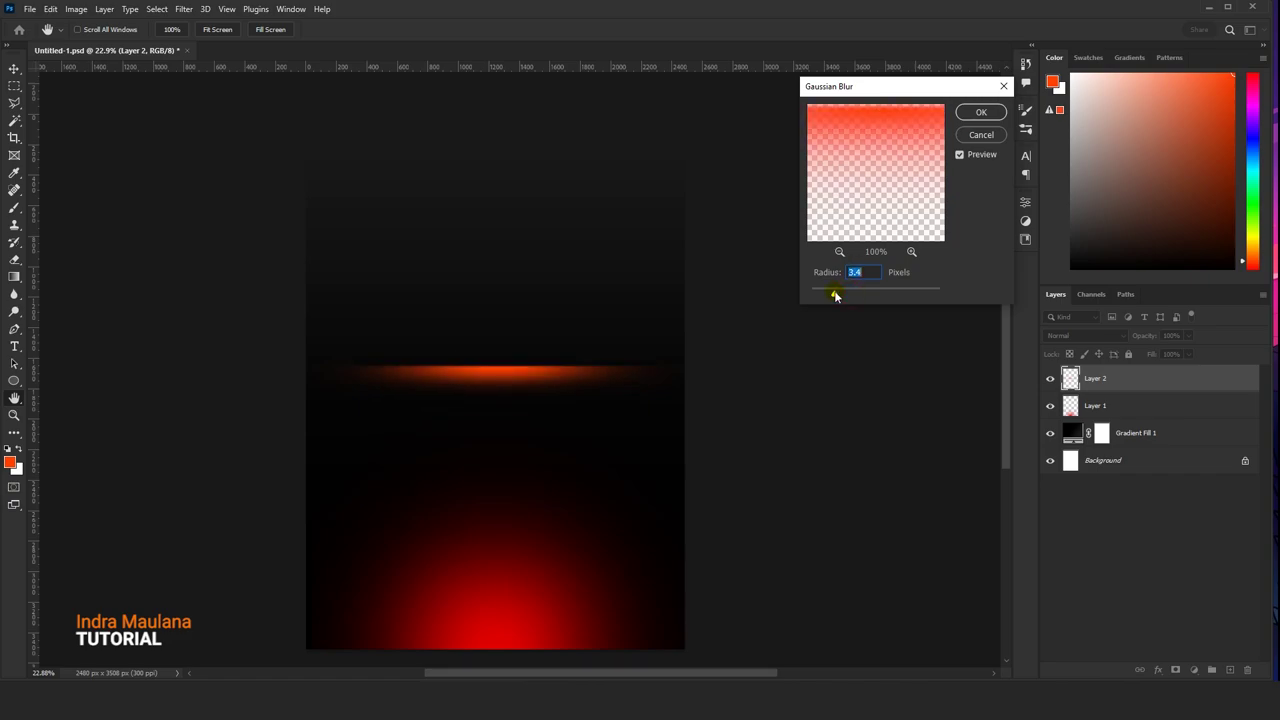
{"action": "left_click", "coordinate": [965, 112]}
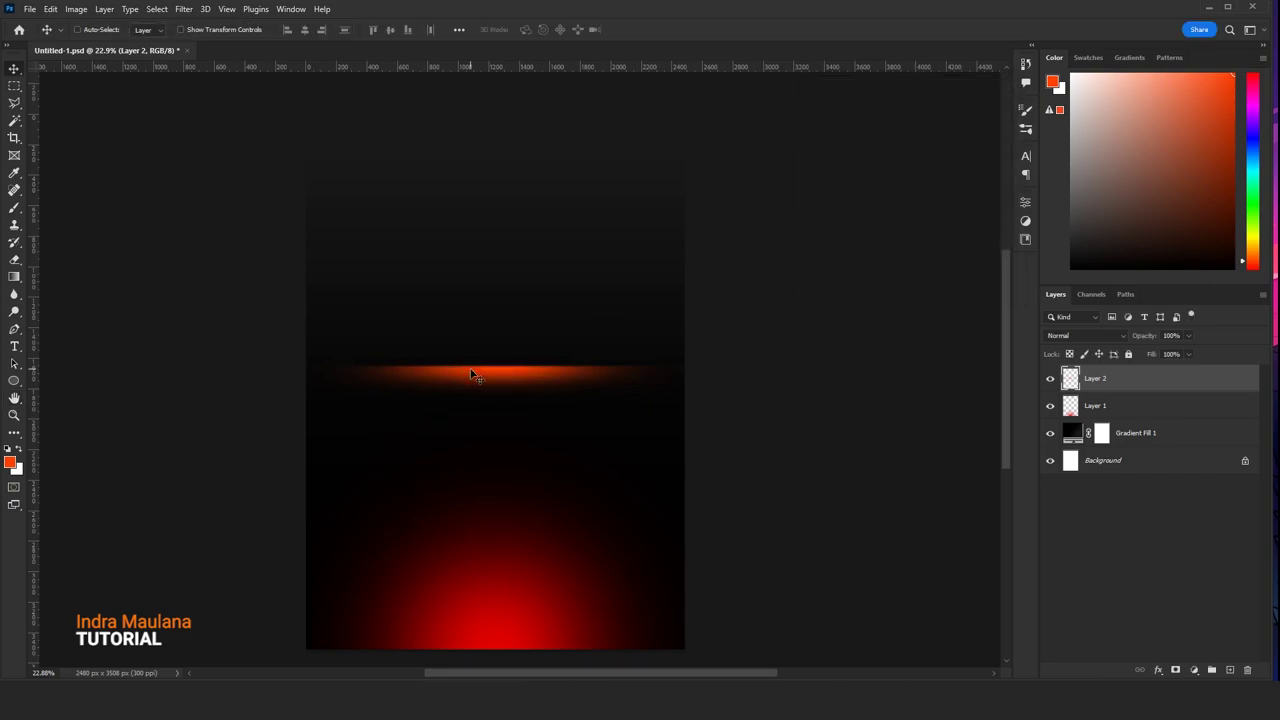
- Alt-drag three copies of the stripe to form four stacked orange stripes
{"action": "mouse_move", "coordinate": [489, 370]}
{"action": "left_mouse_down"}
{"action": "mouse_move", "coordinate": [491, 405]}
{"action": "mouse_move", "coordinate": [492, 379]}
{"action": "left_mouse_up"}
{"action": "scroll", "coordinate": [527, 428], "scroll_direction": "up", "scroll_amount": 1}
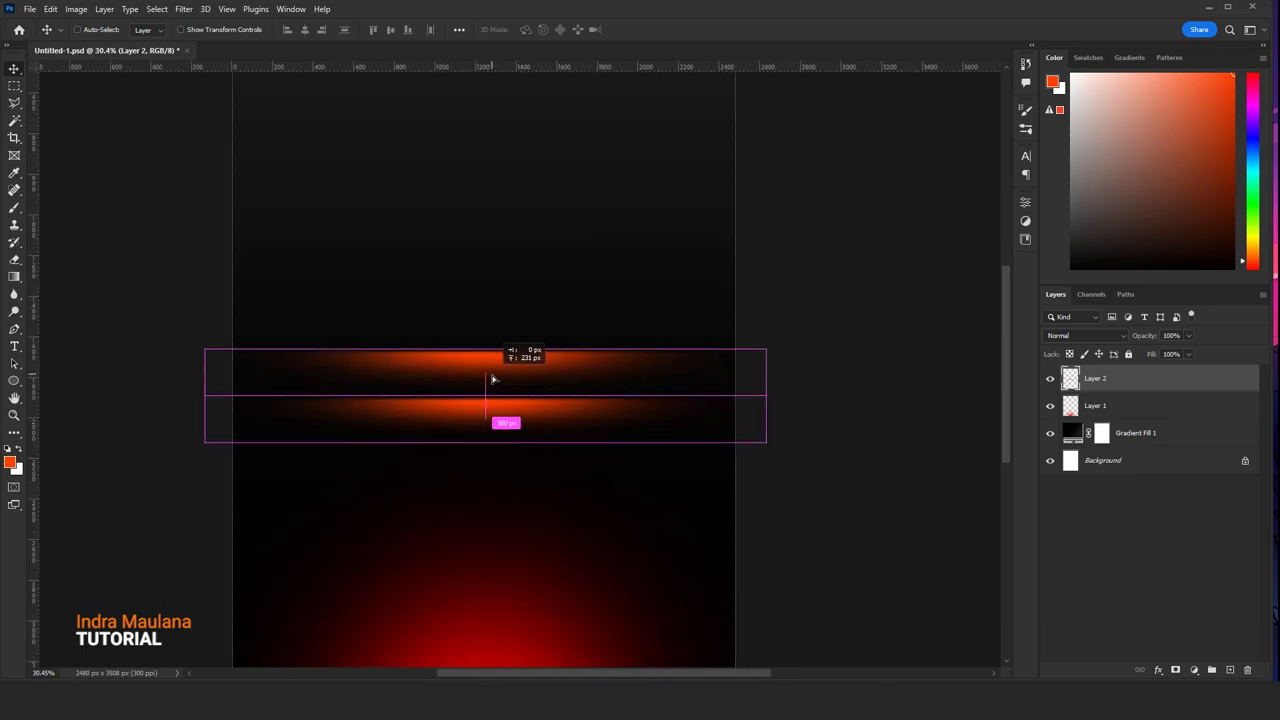
{"action": "left_click_drag", "start_coordinate": [492, 379], "coordinate": [495, 323]}
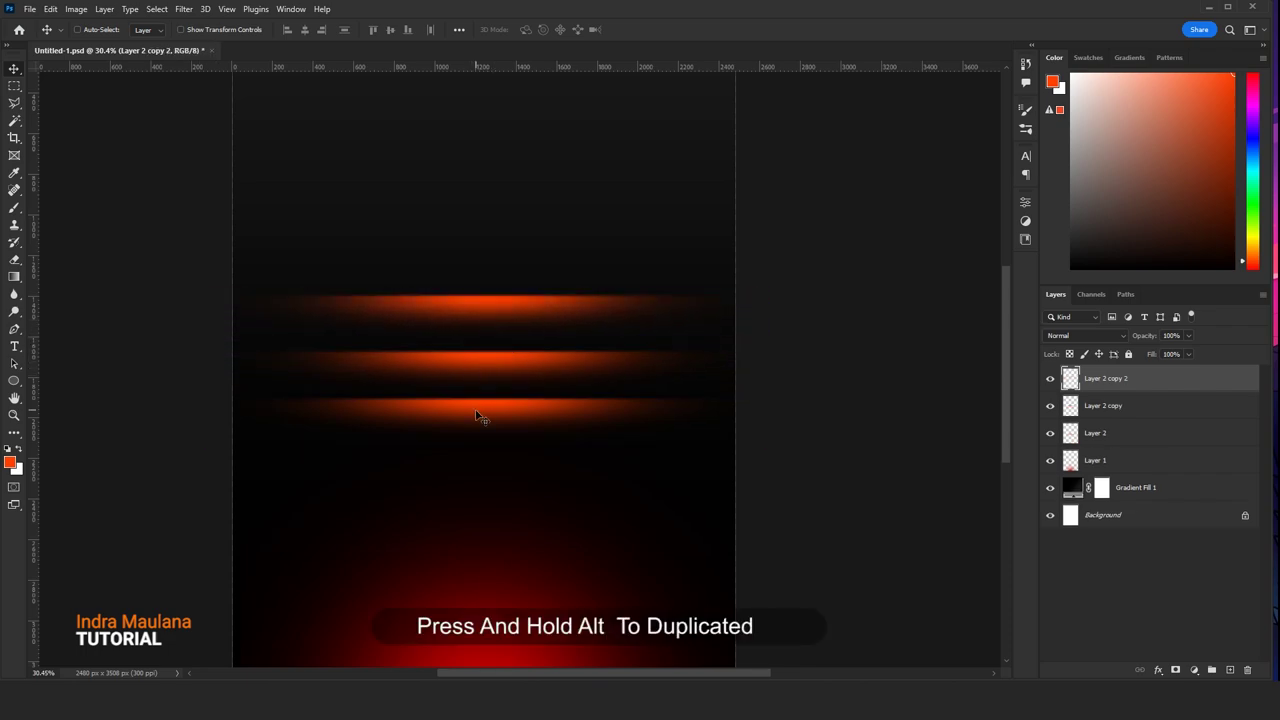
{"action": "scroll", "coordinate": [480, 417], "scroll_direction": "down", "scroll_amount": 1}
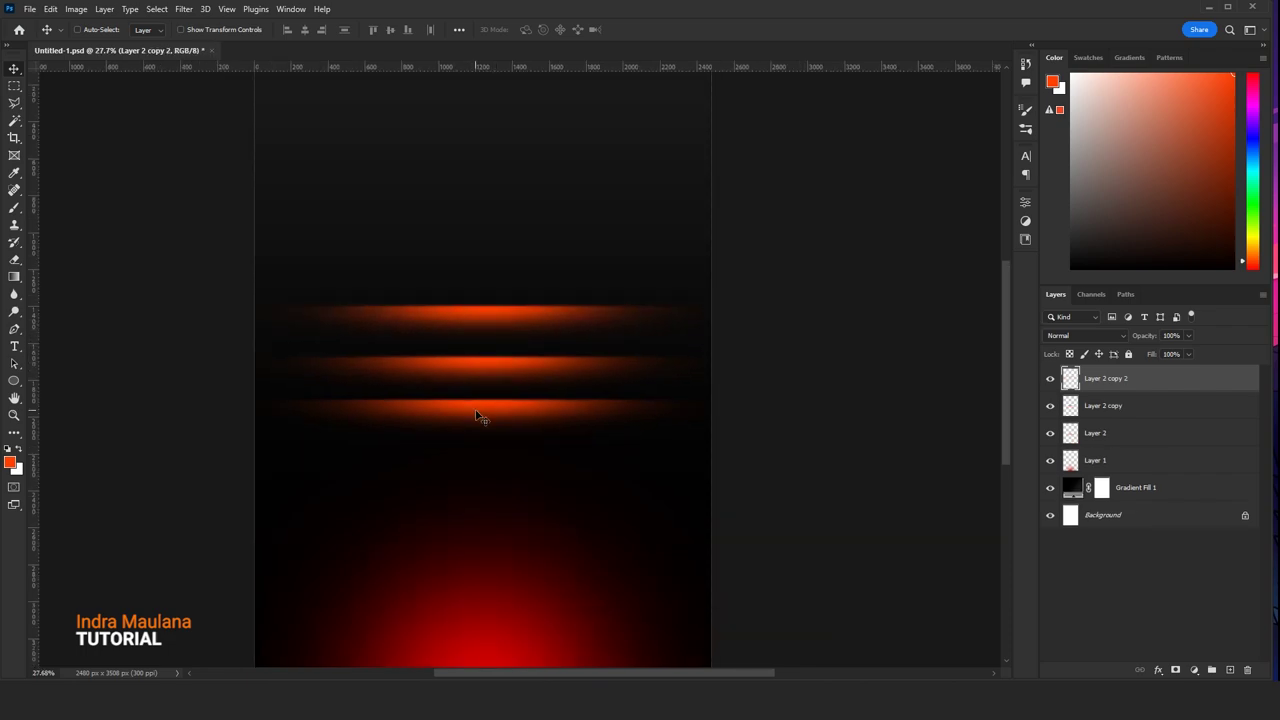
{"action": "left_click_drag", "start_coordinate": [489, 317], "coordinate": [490, 269]}
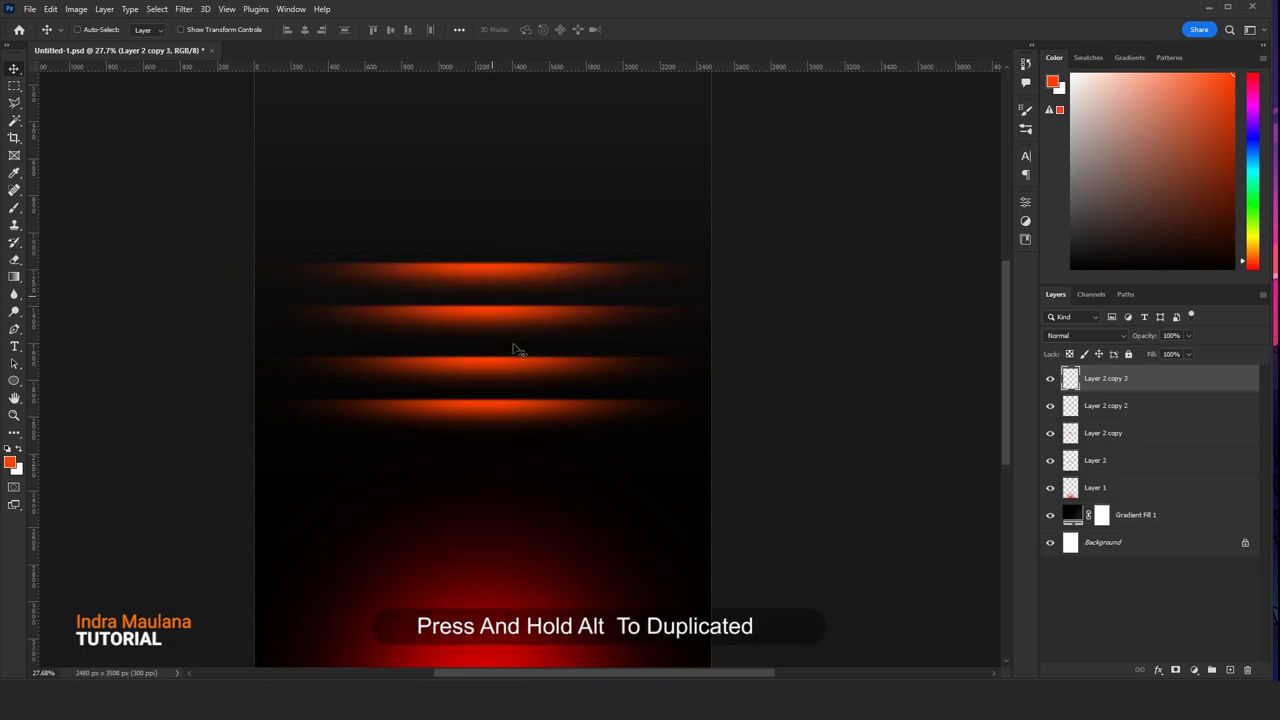
- Merge the four stripe layers into one and nudge it down slightly
{"action": "left_click", "coordinate": [1096, 463], "text": "shift"}
{"action": "right_click", "coordinate": [1096, 463]}
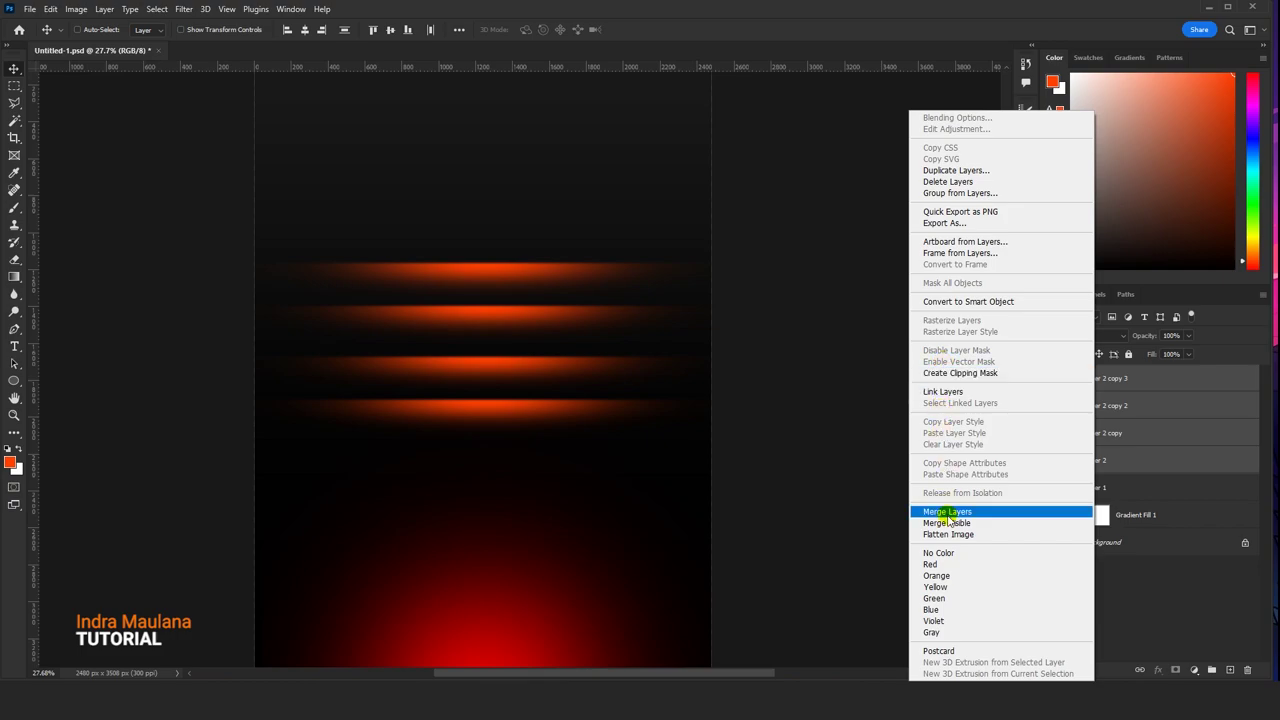
{"action": "left_click", "coordinate": [947, 511]}
{"action": "mouse_move", "coordinate": [466, 317]}
{"action": "left_mouse_down"}
{"action": "mouse_move", "coordinate": [460, 347]}
{"action": "mouse_move", "coordinate": [460, 331]}
{"action": "left_mouse_up"}
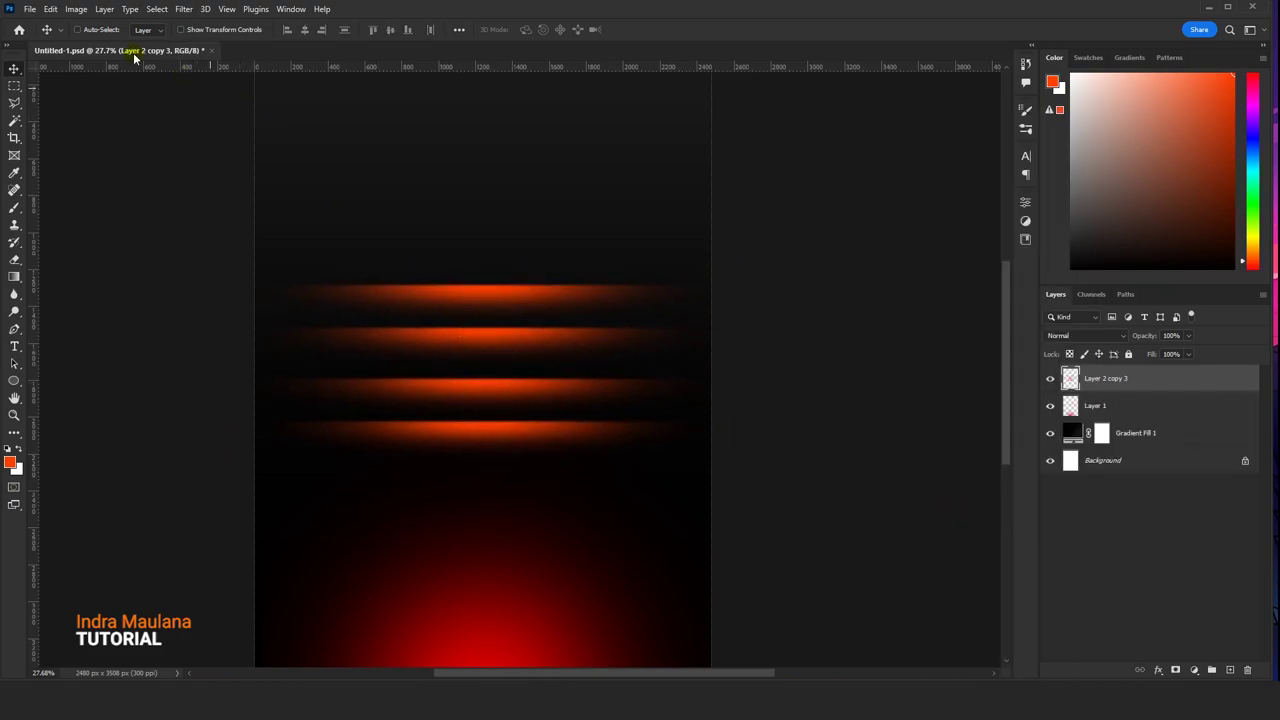
{"action": "left_click", "coordinate": [50, 9]}
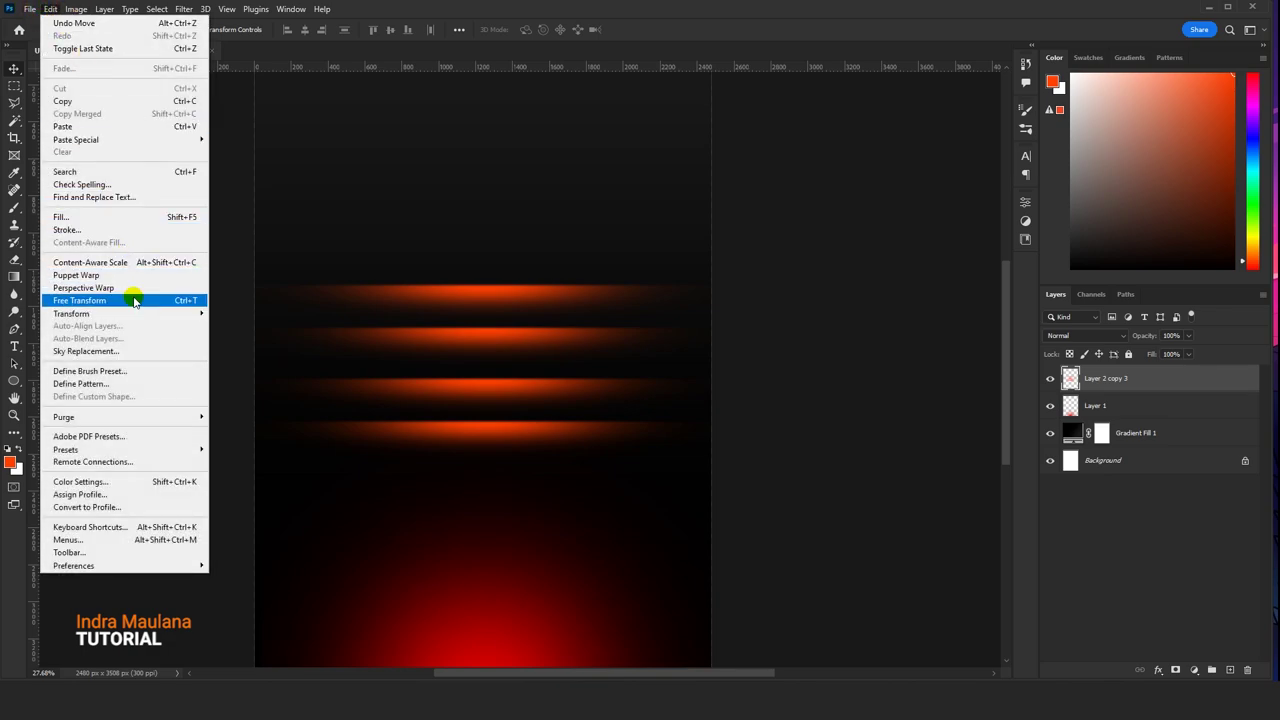
- Warp the stripes with the Bulge style, reducing Bend to 16.4, and commit
{"action": "left_click", "coordinate": [170, 294]}
{"action": "left_click", "coordinate": [598, 30]}
{"action": "left_click", "coordinate": [315, 29]}
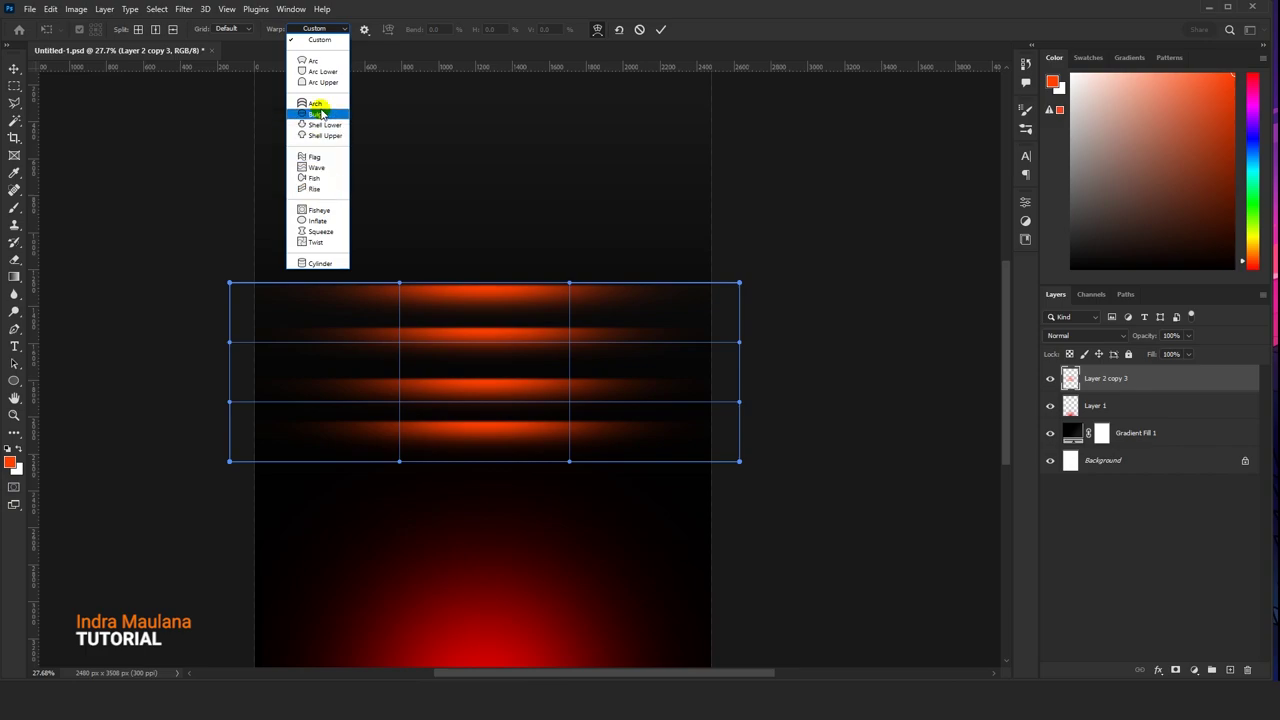
{"action": "left_click", "coordinate": [318, 116]}
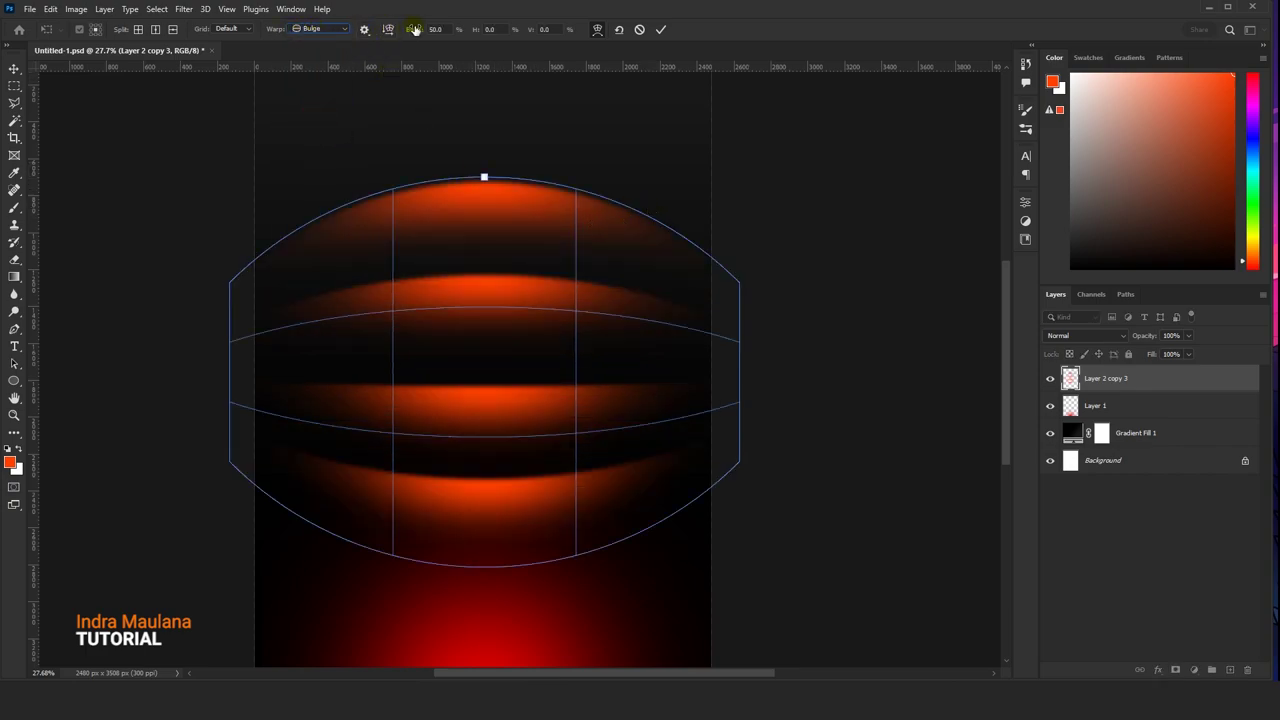
{"action": "mouse_move", "coordinate": [415, 29]}
{"action": "left_mouse_down"}
{"action": "mouse_move", "coordinate": [163, 71]}
{"action": "mouse_move", "coordinate": [191, 69]}
{"action": "left_mouse_up"}
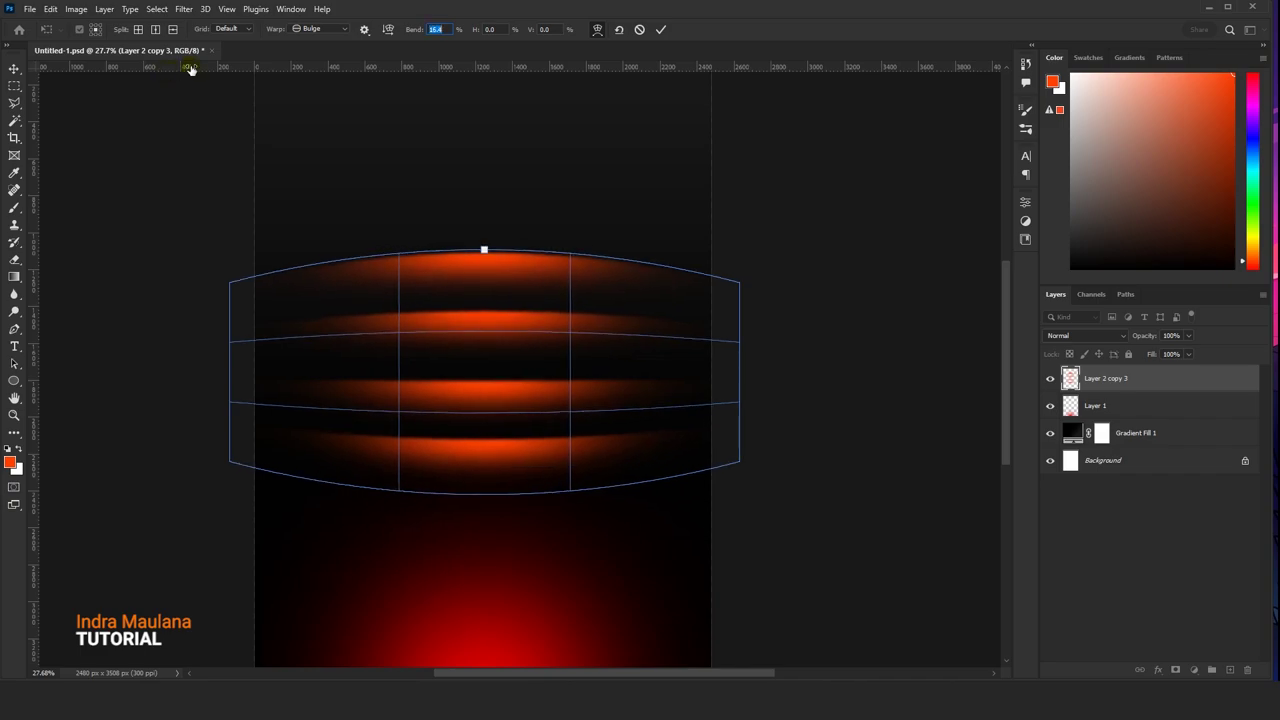
{"action": "left_click", "coordinate": [659, 30]}
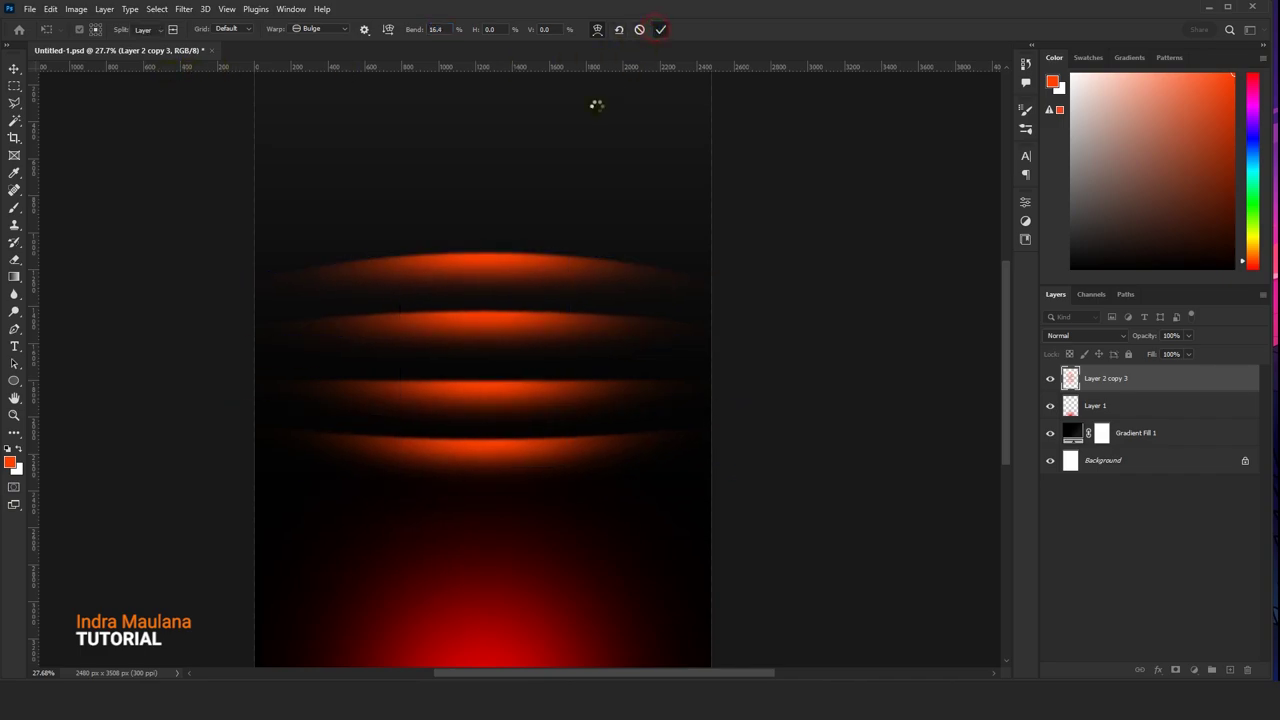
- Duplicate the arcs above the originals and squash the copy vertically
{"action": "scroll", "coordinate": [510, 330], "scroll_direction": "down", "scroll_amount": 2}
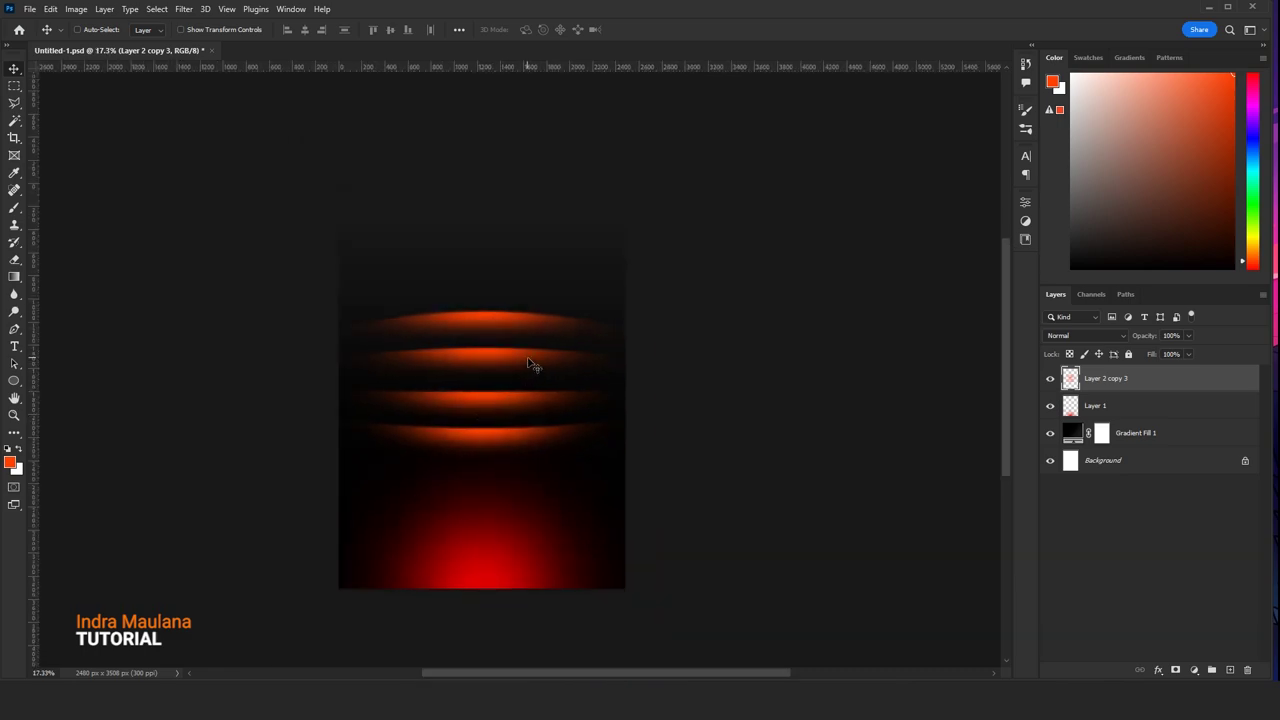
{"action": "left_click_drag", "start_coordinate": [528, 362], "coordinate": [529, 377]}
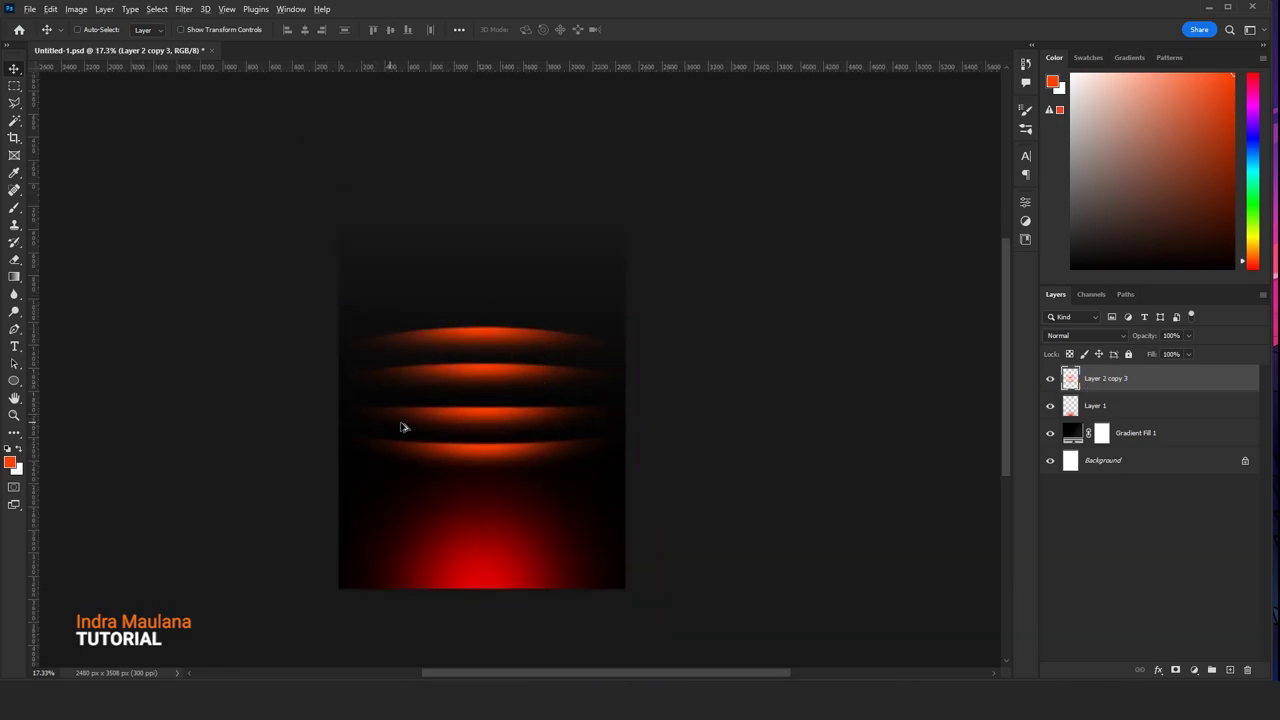
{"action": "mouse_move", "coordinate": [401, 427]}
{"action": "left_mouse_down"}
{"action": "mouse_move", "coordinate": [474, 277]}
{"action": "mouse_move", "coordinate": [472, 326]}
{"action": "left_mouse_up"}
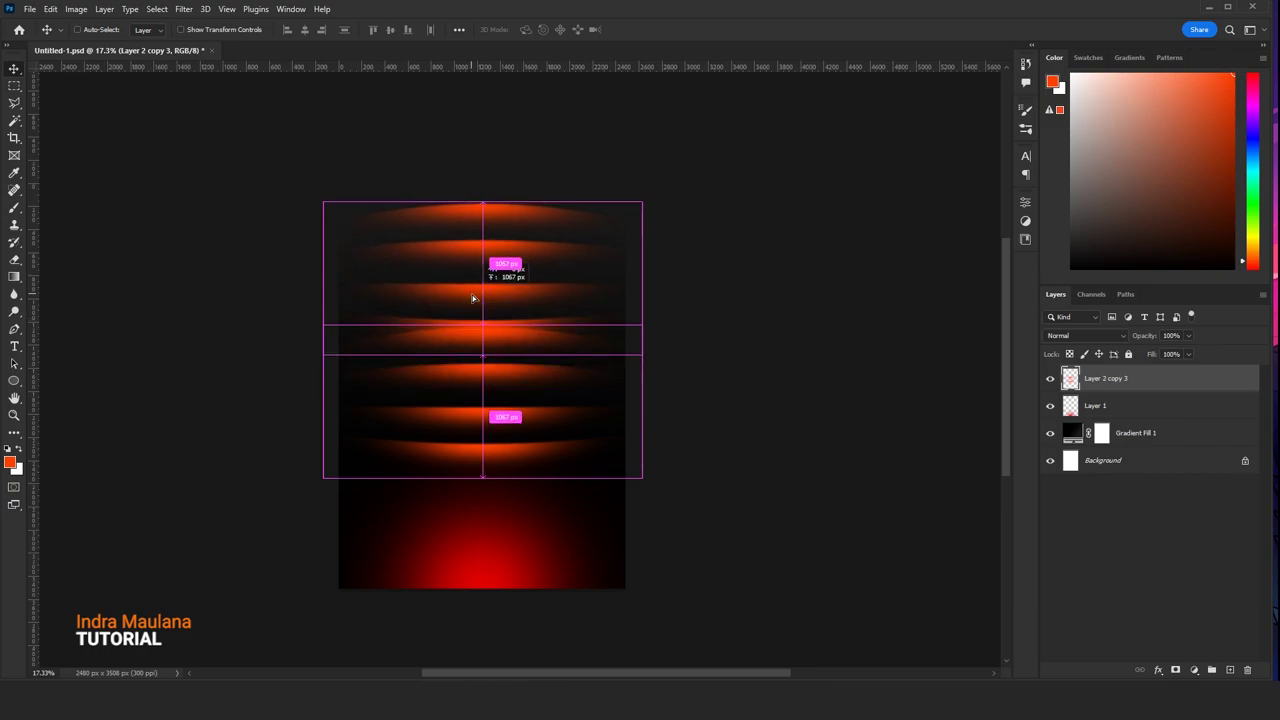
{"action": "left_click_drag", "start_coordinate": [472, 326], "coordinate": [473, 293]}
{"action": "left_click", "coordinate": [44, 11]}
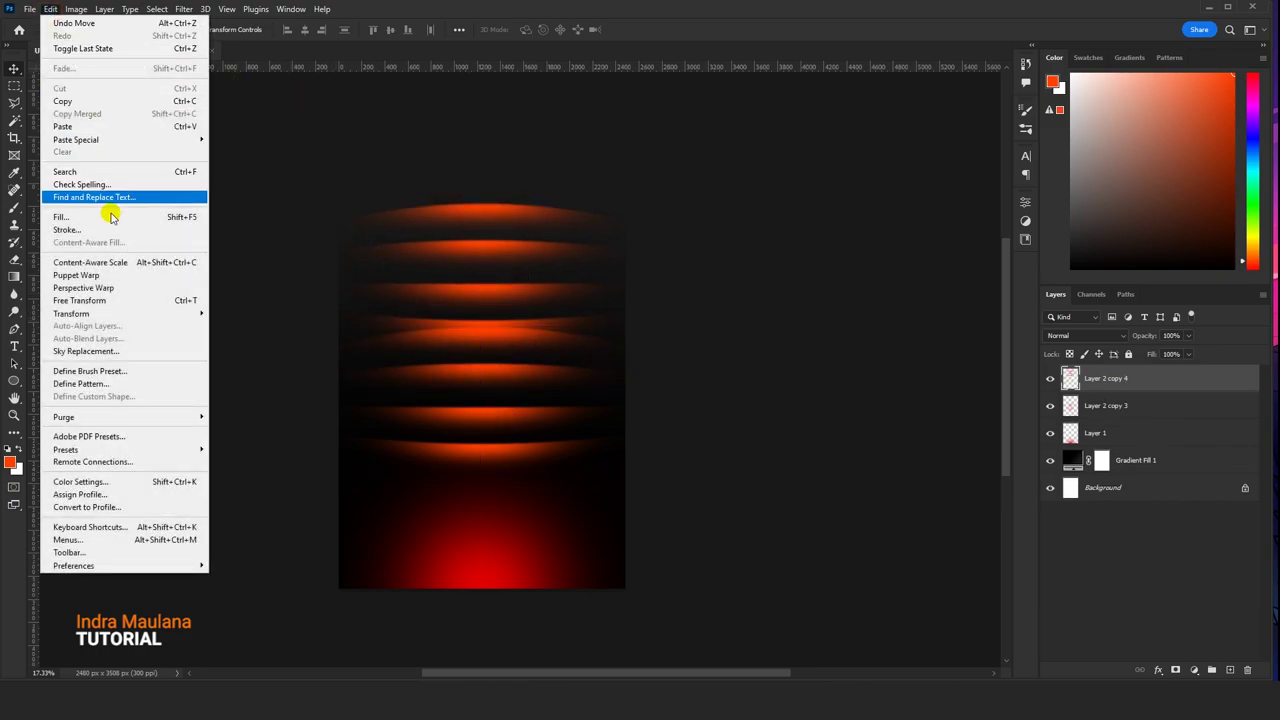
{"action": "left_click", "coordinate": [111, 295]}
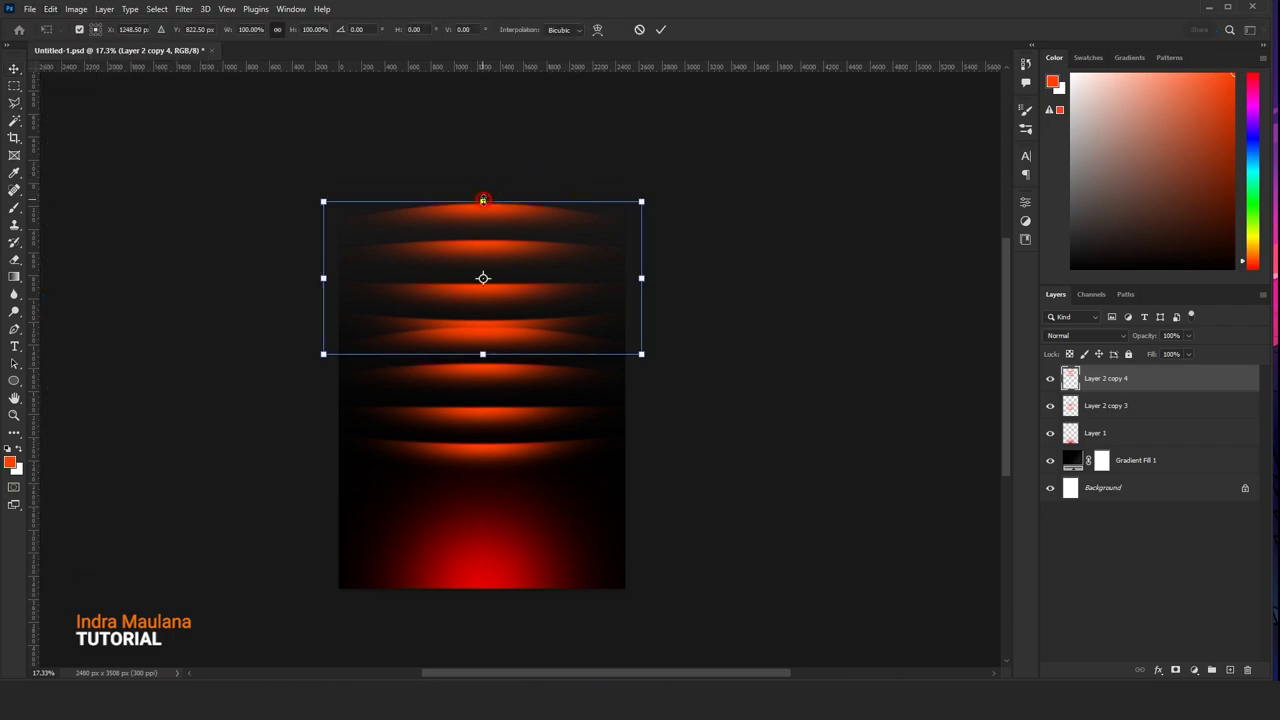
{"action": "left_click_drag", "start_coordinate": [483, 200], "coordinate": [551, 286]}
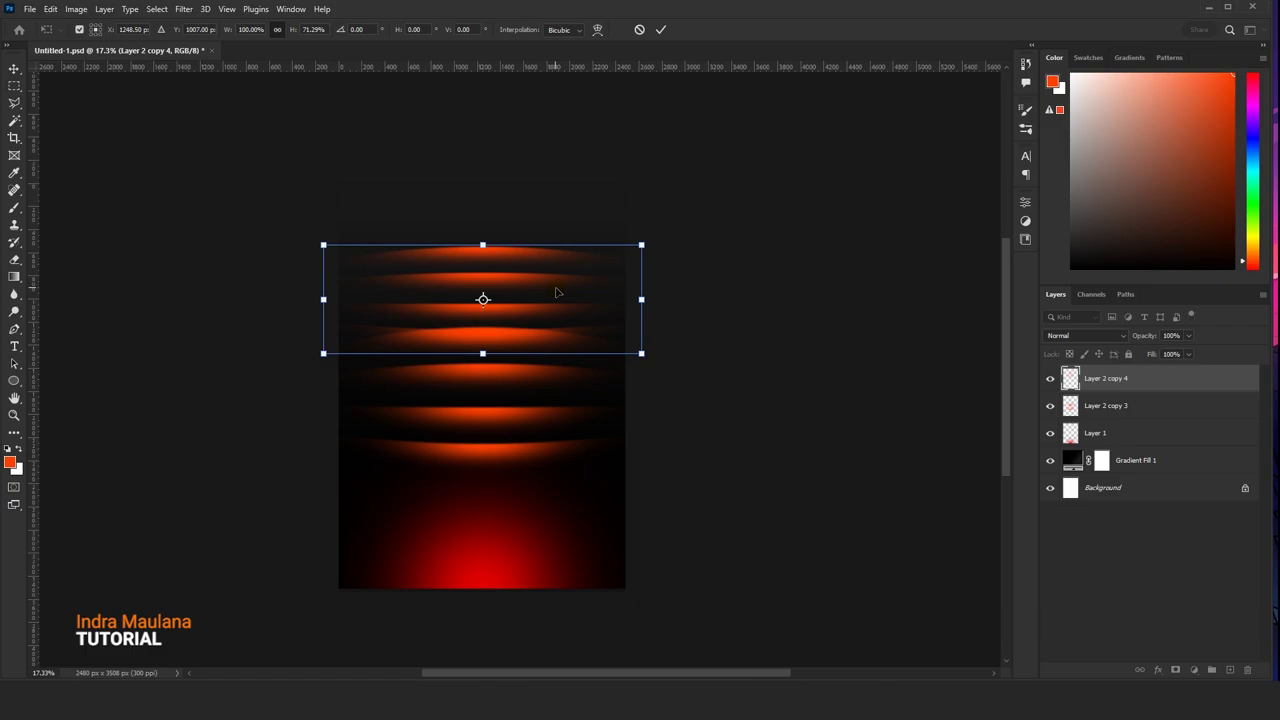
{"action": "left_click", "coordinate": [660, 29]}
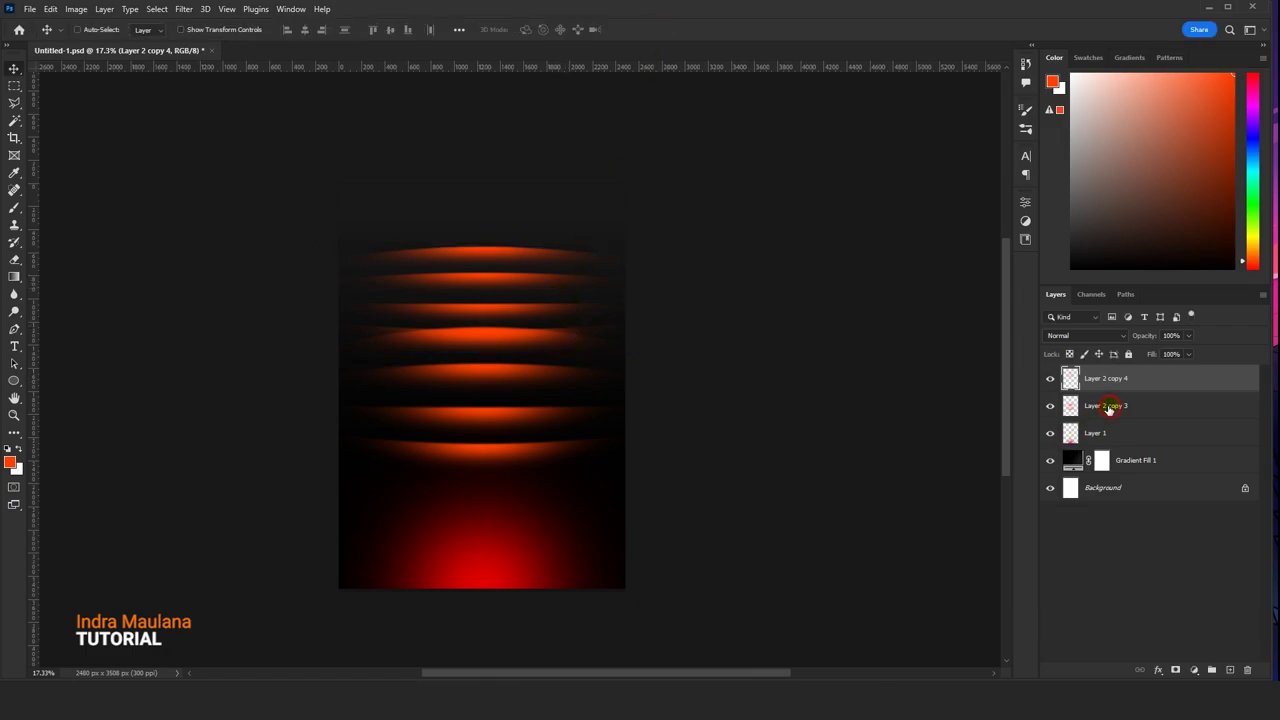
- Scale both arc layers together to make them narrower
{"action": "left_click", "coordinate": [1108, 405]}
{"action": "left_click", "coordinate": [1104, 378], "text": "shift"}
{"action": "key", "text": "ctrl+t"}
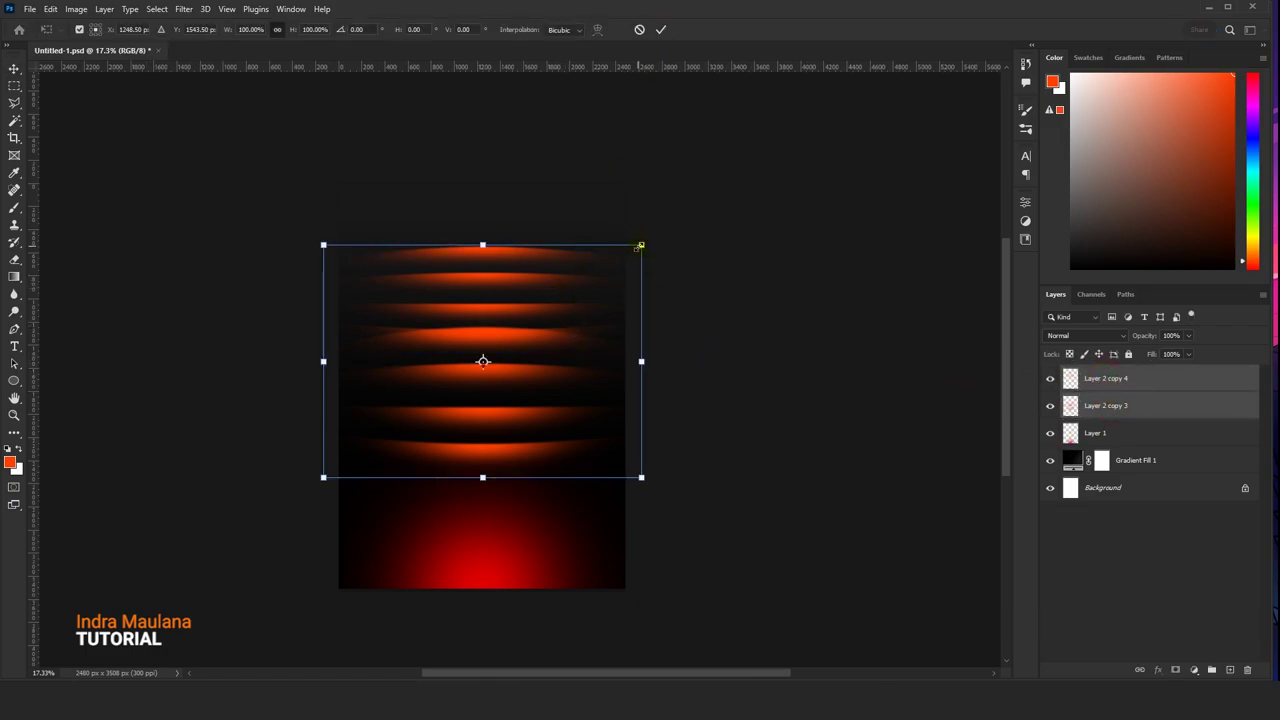
{"action": "left_click_drag", "start_coordinate": [640, 246], "coordinate": [621, 260]}
{"action": "left_click_drag", "start_coordinate": [622, 361], "coordinate": [617, 361]}
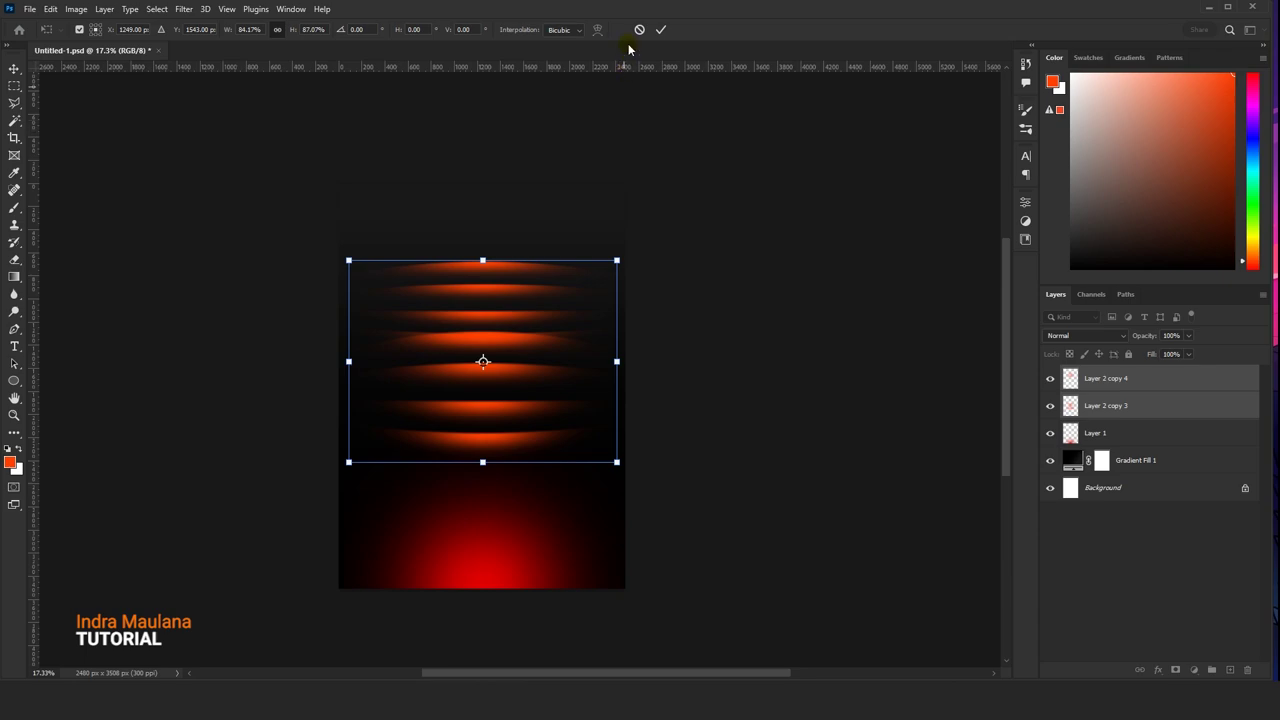
{"action": "key", "text": "Return"}
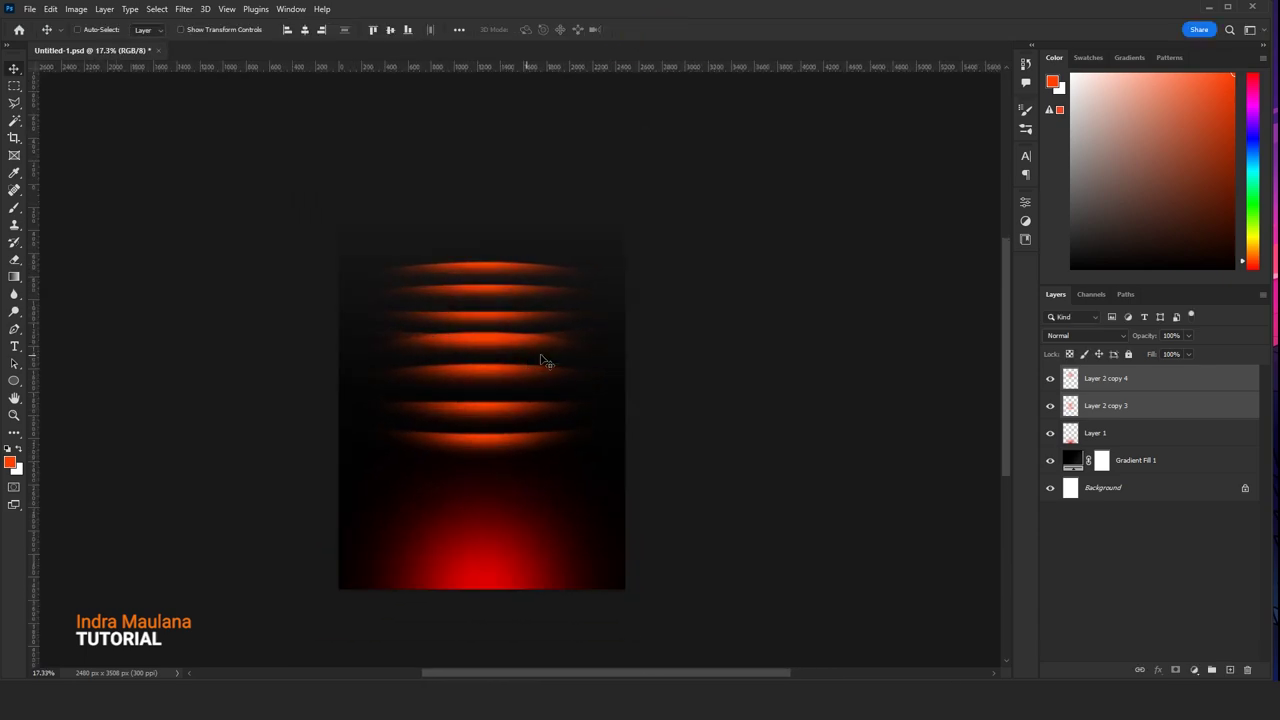
- Try a clipped Hue/Saturation adjustment layer on the upper arcs, shifting their hue
{"action": "left_click", "coordinate": [1087, 382]}
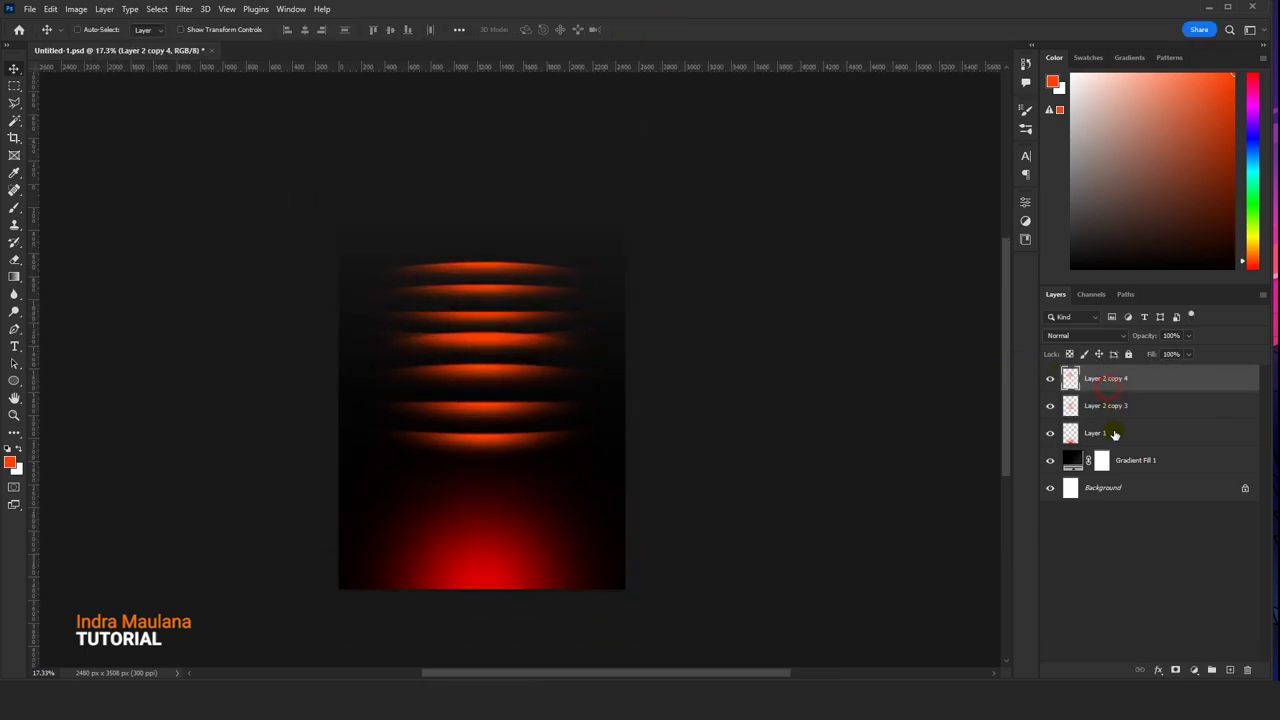
{"action": "left_click", "coordinate": [1194, 670]}
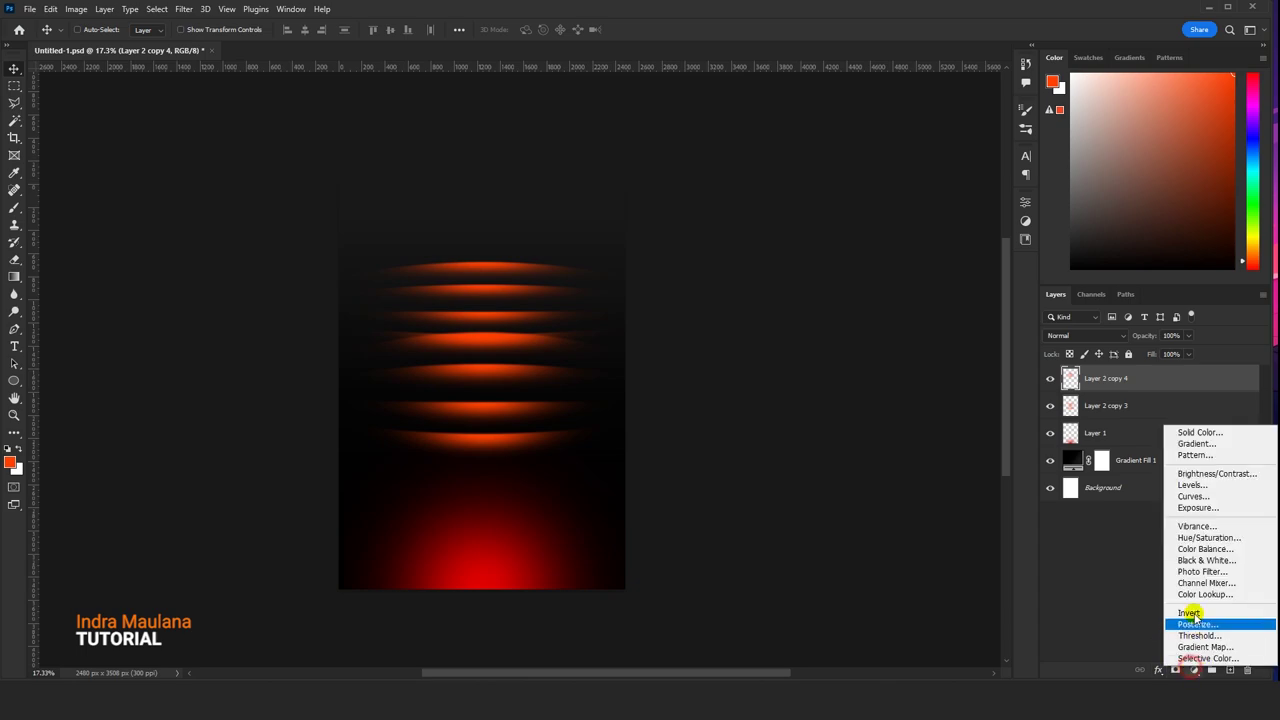
{"action": "left_click", "coordinate": [1206, 538]}
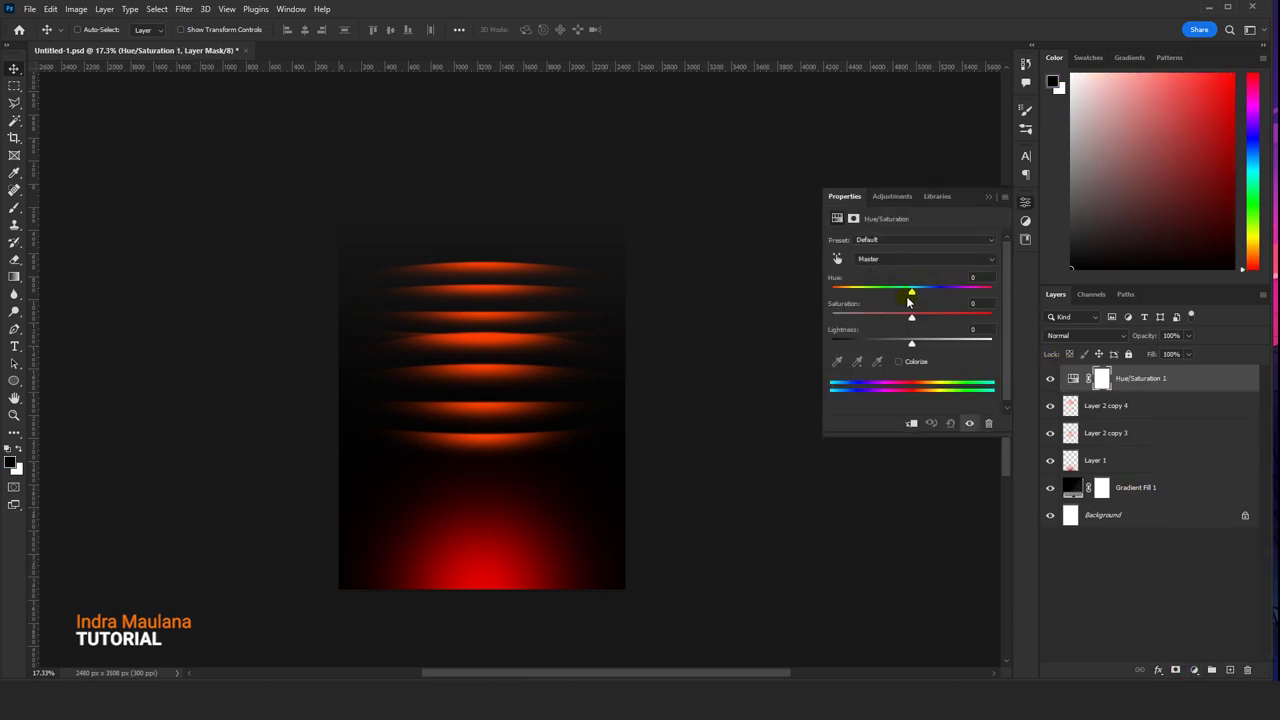
{"action": "mouse_move", "coordinate": [912, 298]}
{"action": "left_mouse_down"}
{"action": "mouse_move", "coordinate": [886, 298]}
{"action": "mouse_move", "coordinate": [914, 296]}
{"action": "mouse_move", "coordinate": [899, 296]}
{"action": "left_mouse_up"}
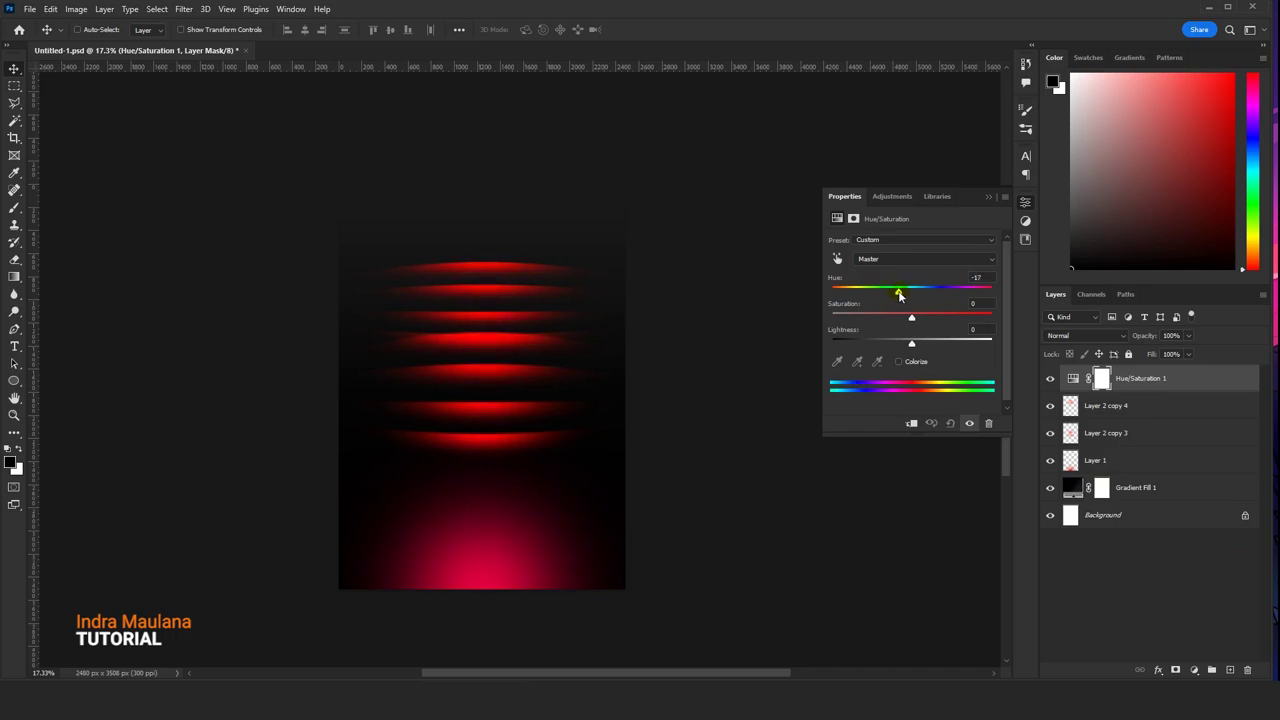
{"action": "left_click", "coordinate": [1157, 390], "text": "alt"}
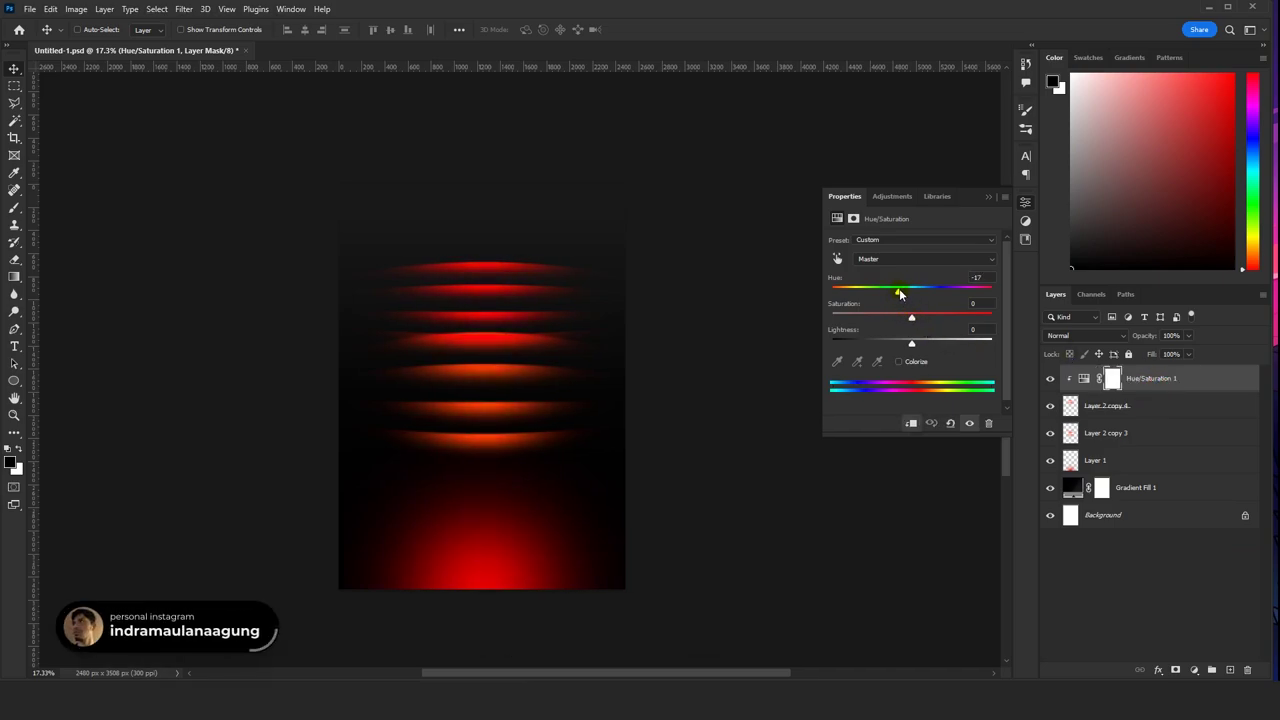
{"action": "left_click_drag", "start_coordinate": [907, 294], "coordinate": [907, 295]}
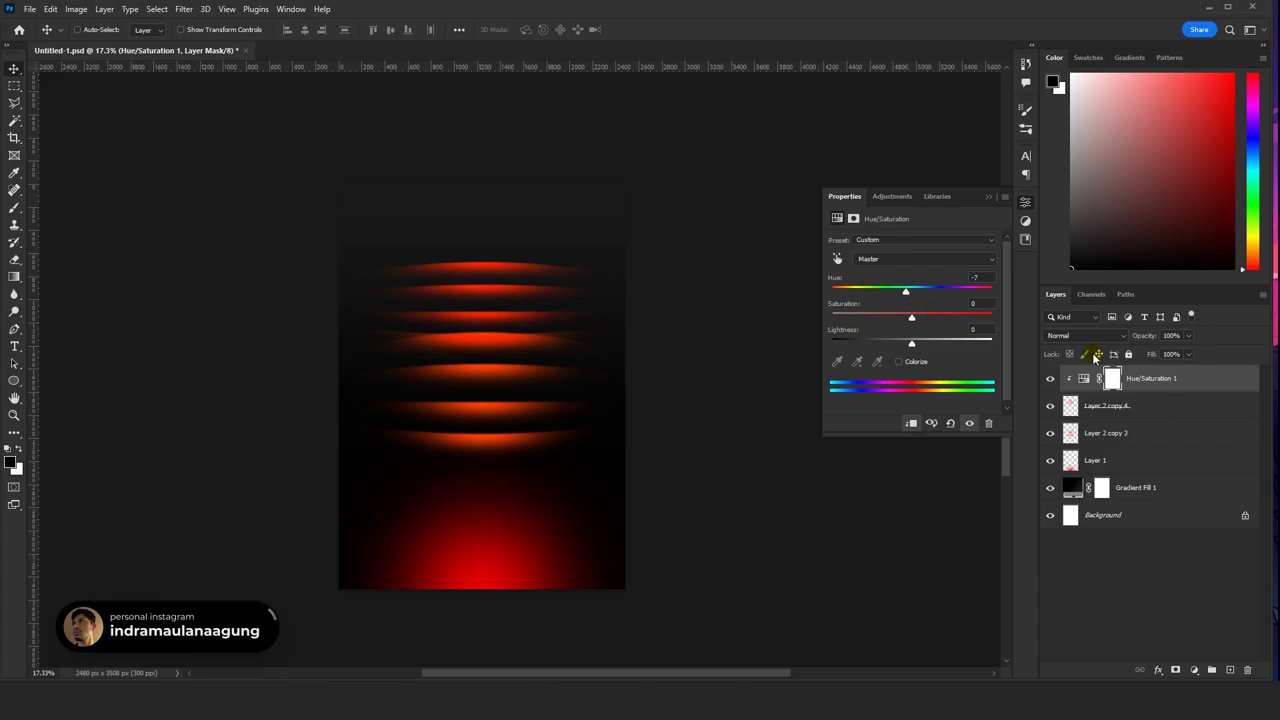
- Merge the two stripe layers into Layer 2 copy 4 and delete the trial hue layer
{"action": "left_click", "coordinate": [1128, 437], "text": "shift"}
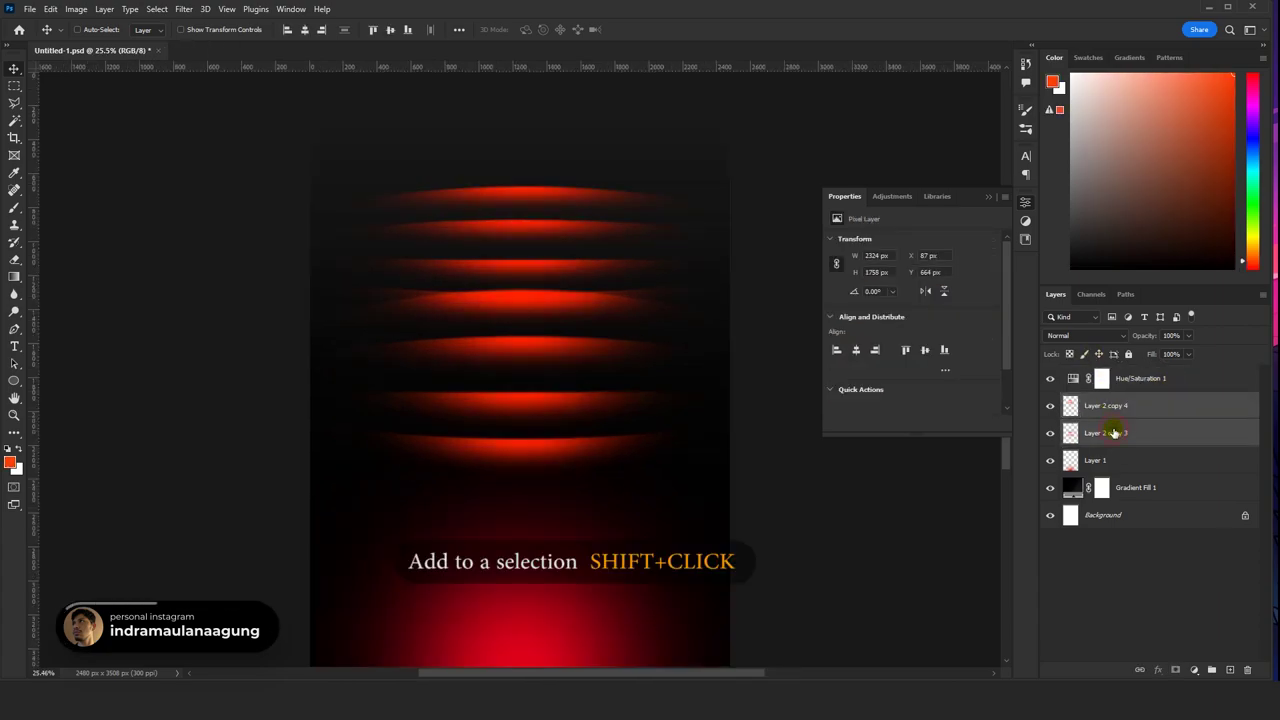
{"action": "right_click", "coordinate": [1111, 423]}
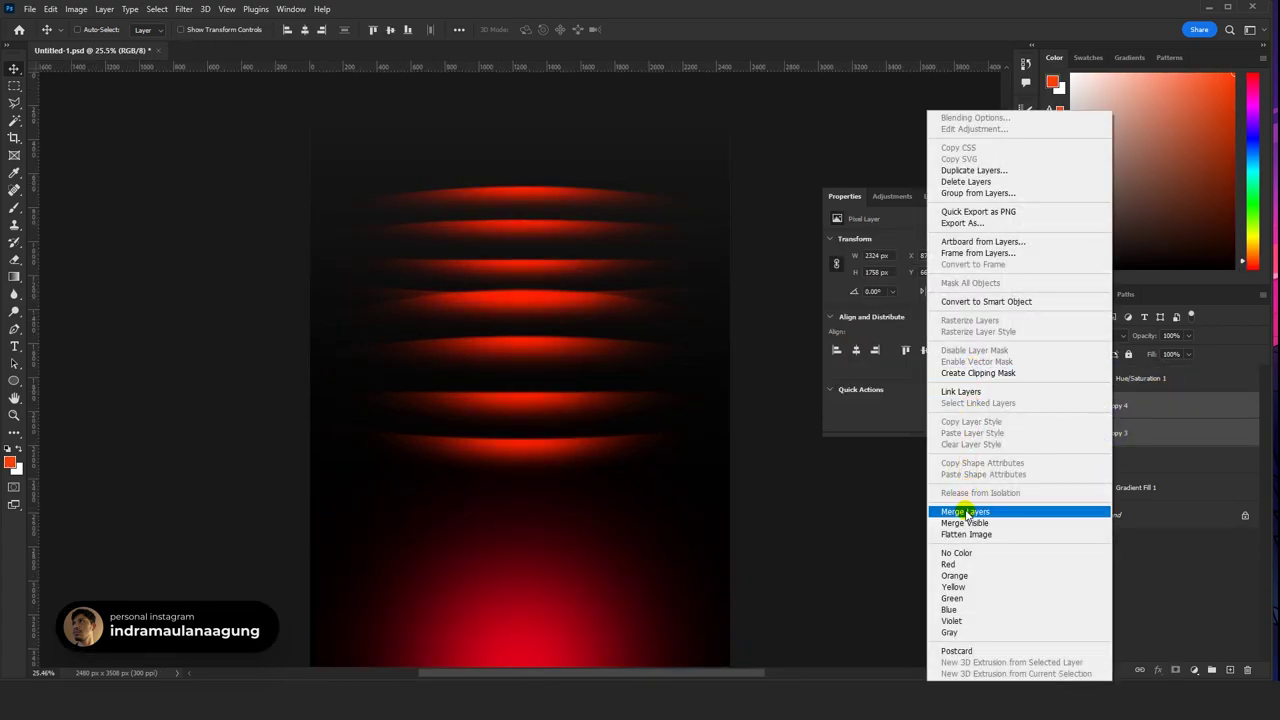
{"action": "left_click", "coordinate": [965, 511]}
{"action": "left_click", "coordinate": [1125, 378]}
{"action": "left_click", "coordinate": [1101, 378]}
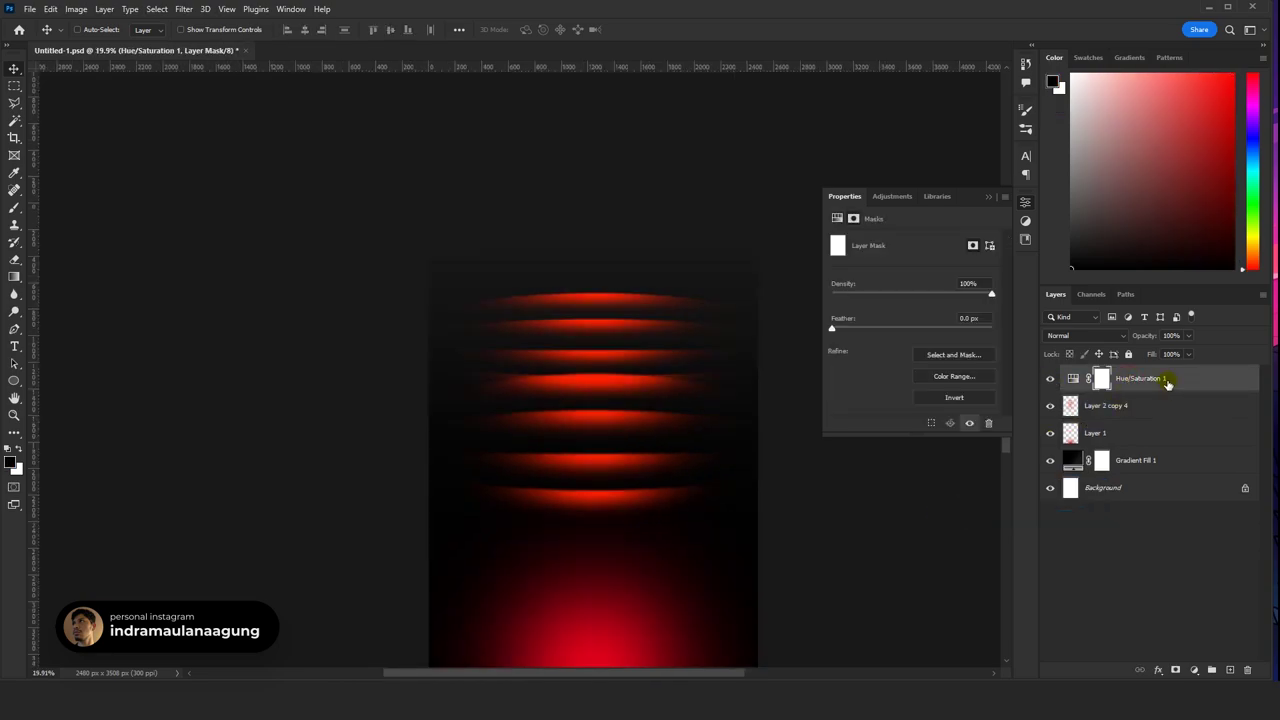
{"action": "left_click_drag", "start_coordinate": [1167, 383], "coordinate": [1247, 669]}
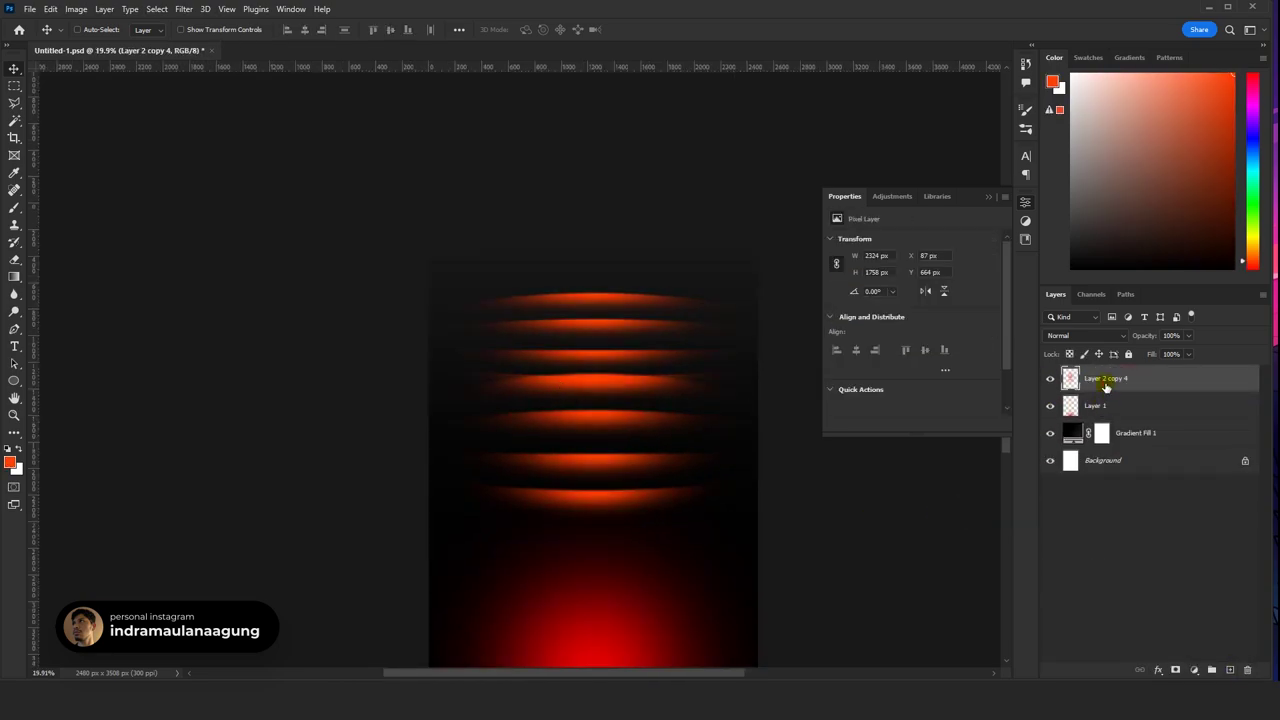
{"action": "left_click", "coordinate": [1050, 378]}
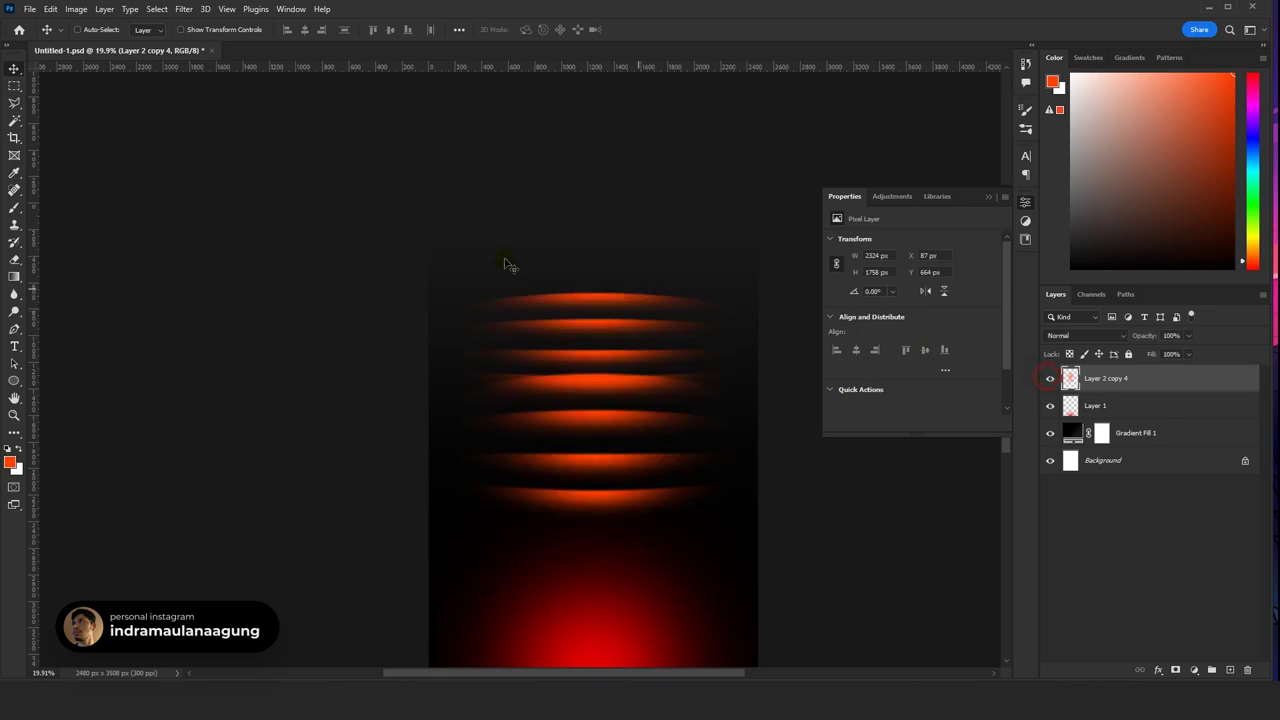
{"action": "left_click", "coordinate": [74, 11]}
{"action": "mouse_move", "coordinate": [97, 43]}
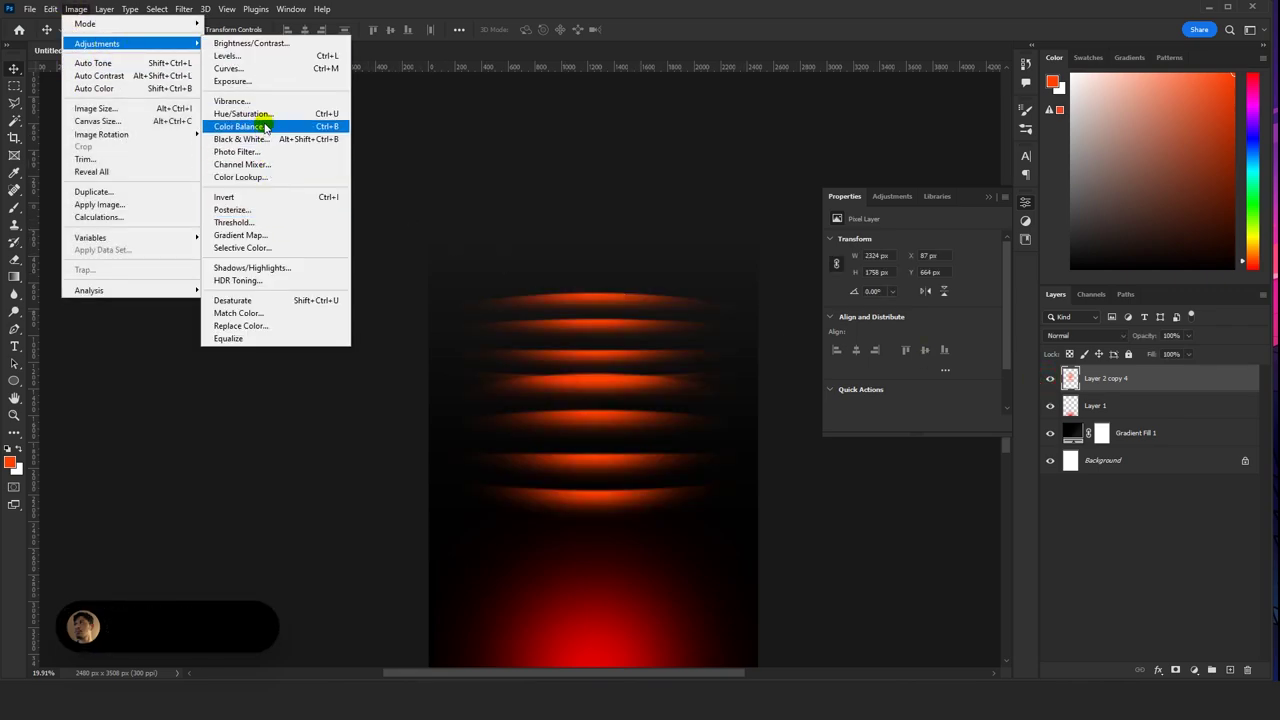
- Apply Hue/Saturation directly to Layer 2 copy 4 with Hue -14 and lower saturation
{"action": "left_click", "coordinate": [250, 115]}
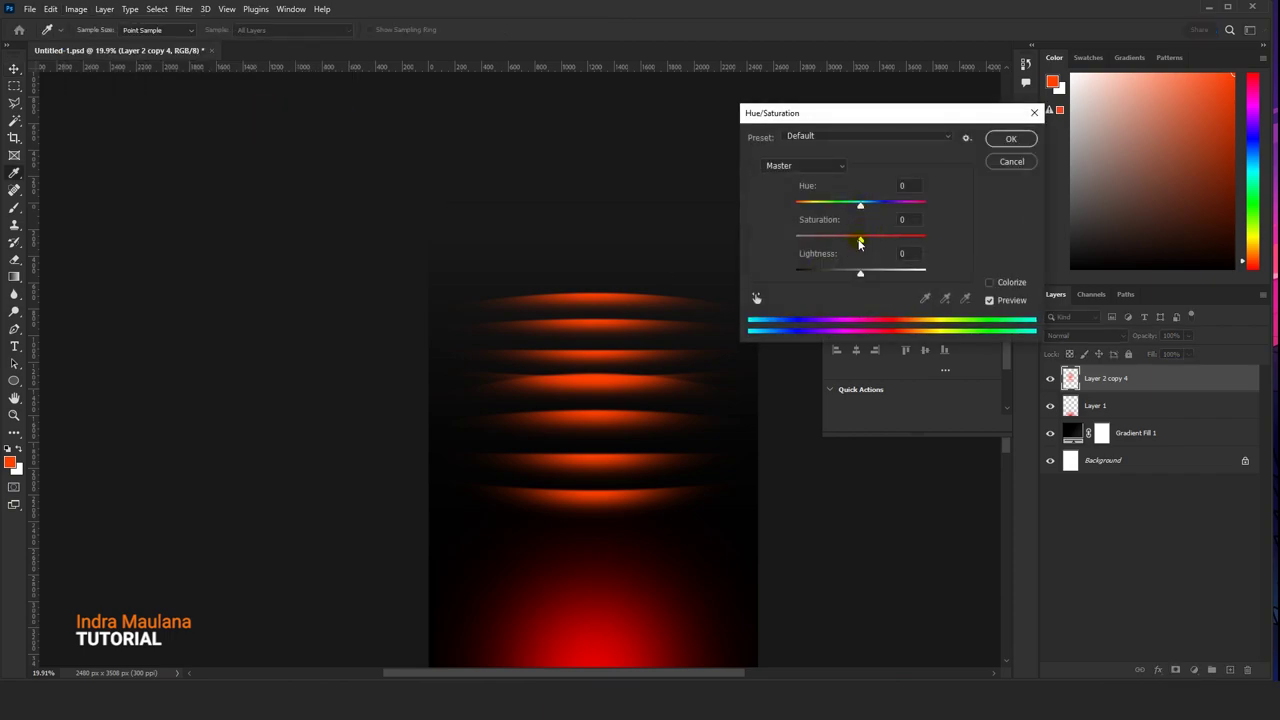
{"action": "left_click_drag", "start_coordinate": [865, 209], "coordinate": [855, 209]}
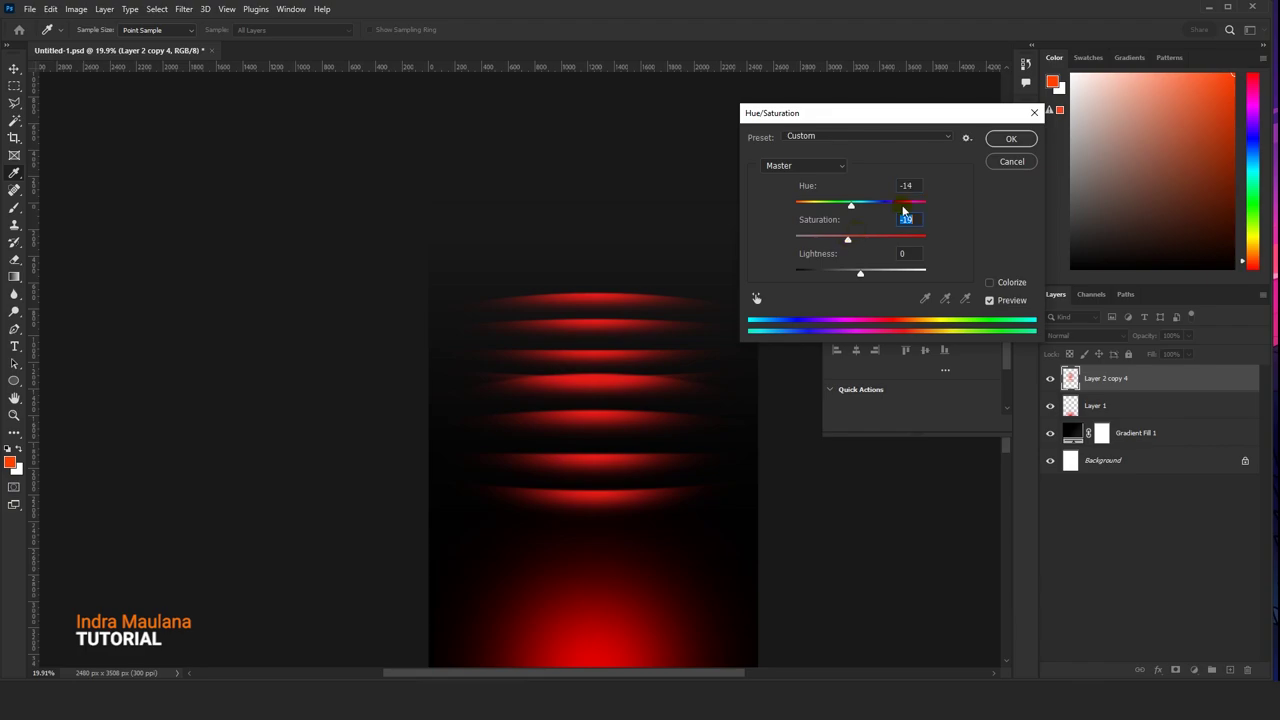
{"action": "left_click", "coordinate": [1010, 138]}
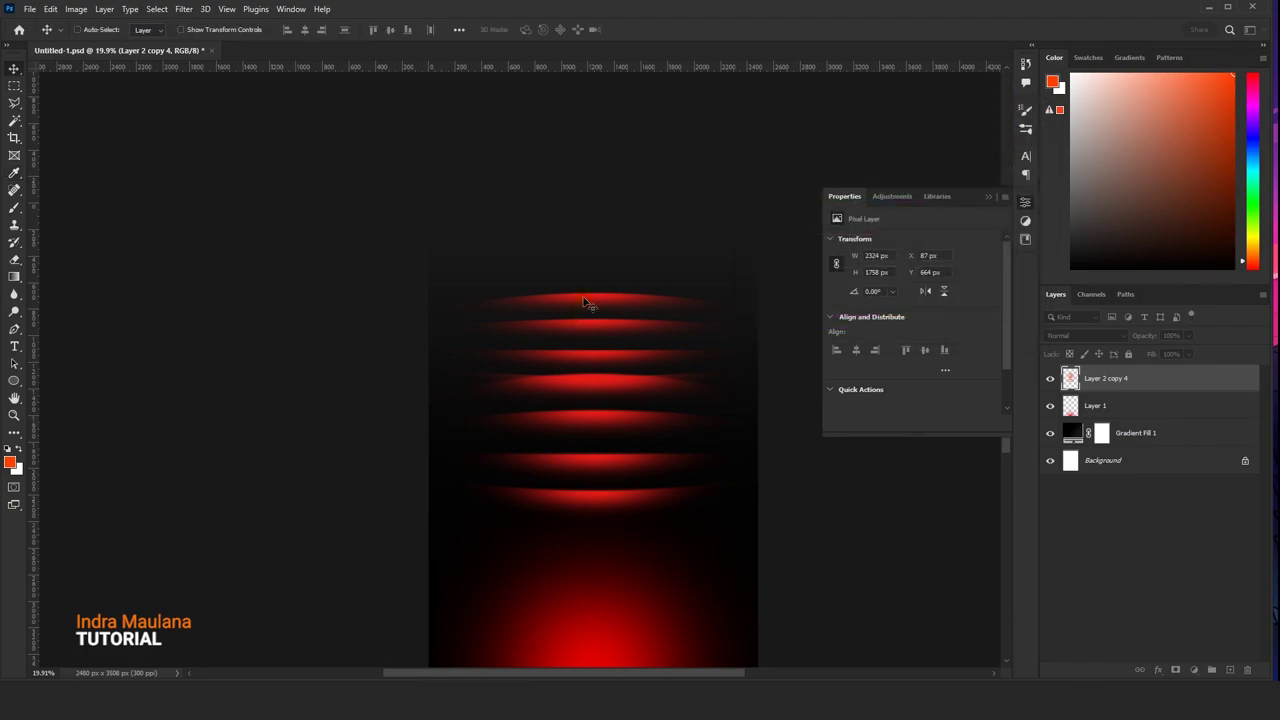
{"action": "scroll", "coordinate": [585, 302], "scroll_direction": "down", "scroll_amount": 3}
{"action": "scroll", "coordinate": [585, 302], "scroll_direction": "up", "scroll_amount": 1}
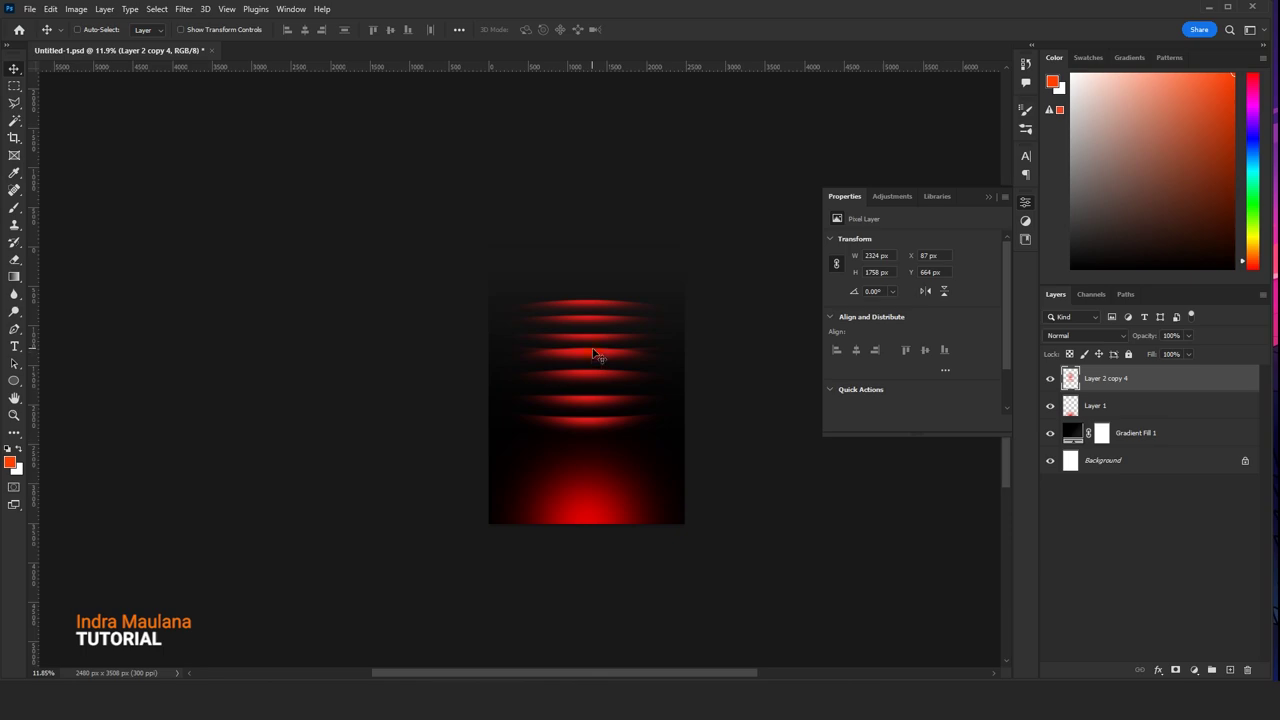
{"action": "scroll", "coordinate": [604, 338], "scroll_direction": "up", "scroll_amount": 2}
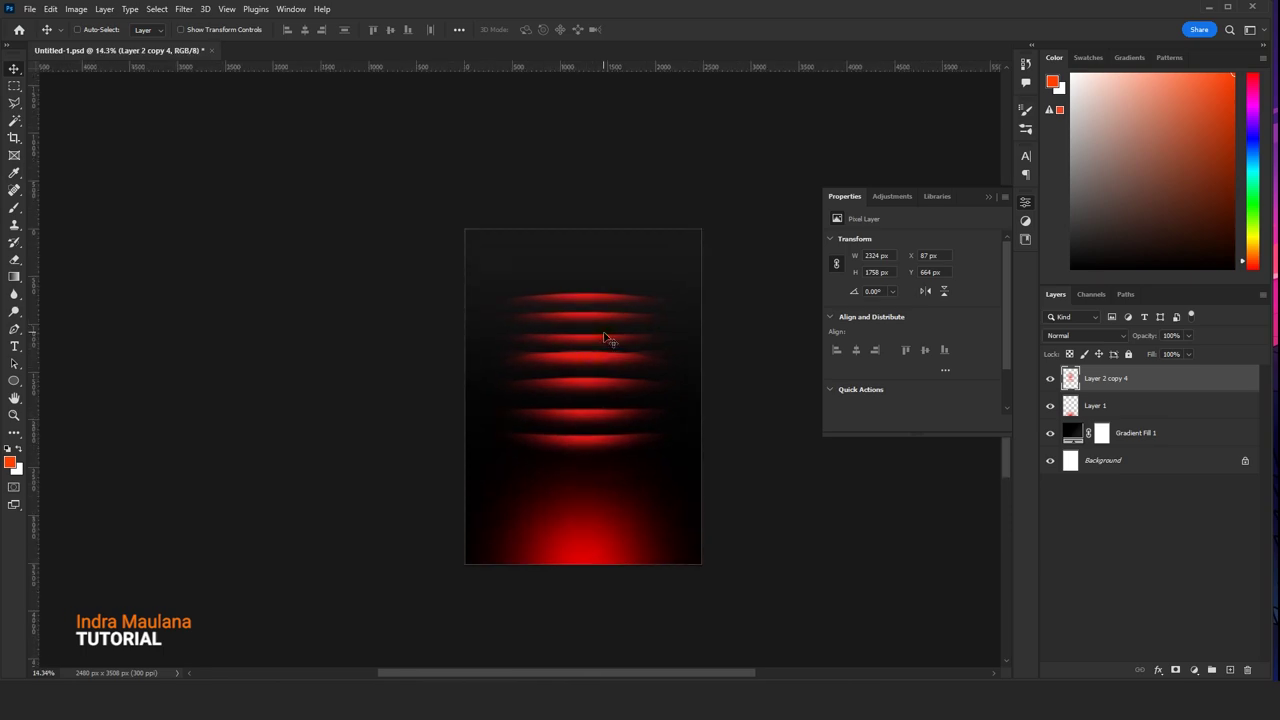
{"action": "scroll", "coordinate": [604, 337], "scroll_direction": "up", "scroll_amount": 1}
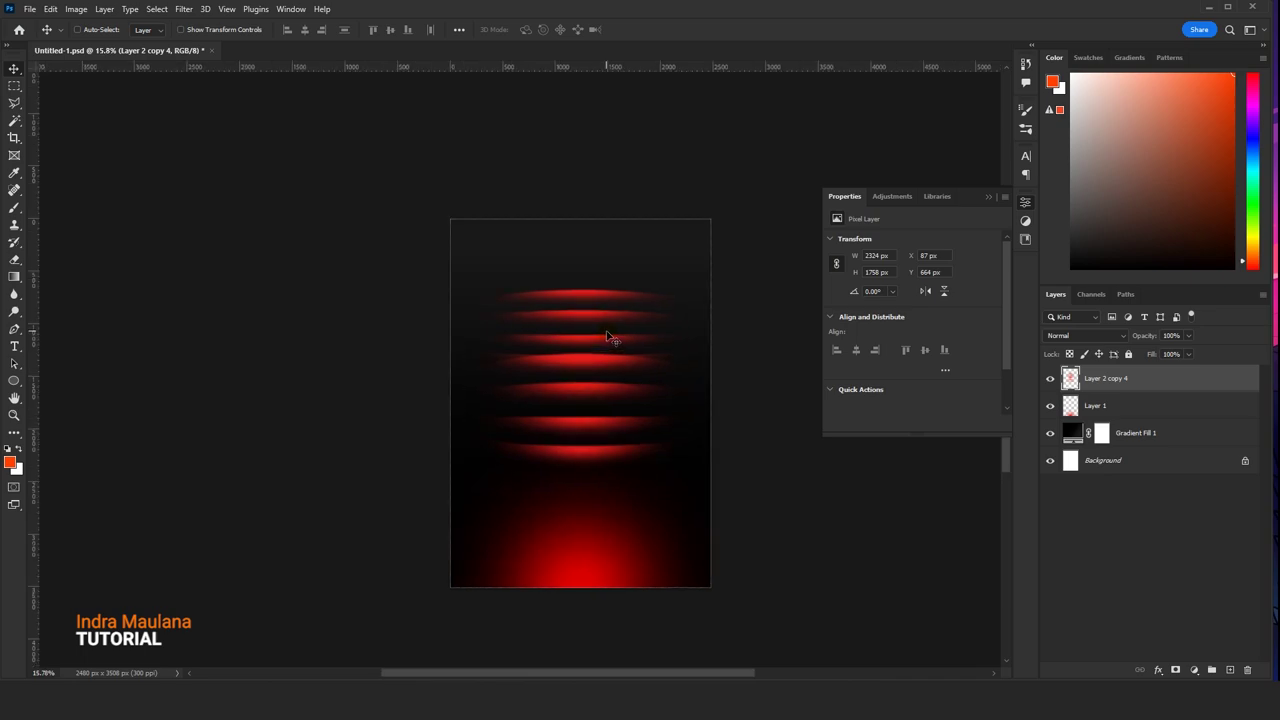
{"action": "scroll", "coordinate": [607, 337], "scroll_direction": "up", "scroll_amount": 1}
{"action": "scroll", "coordinate": [610, 340], "scroll_direction": "down", "scroll_amount": 1}
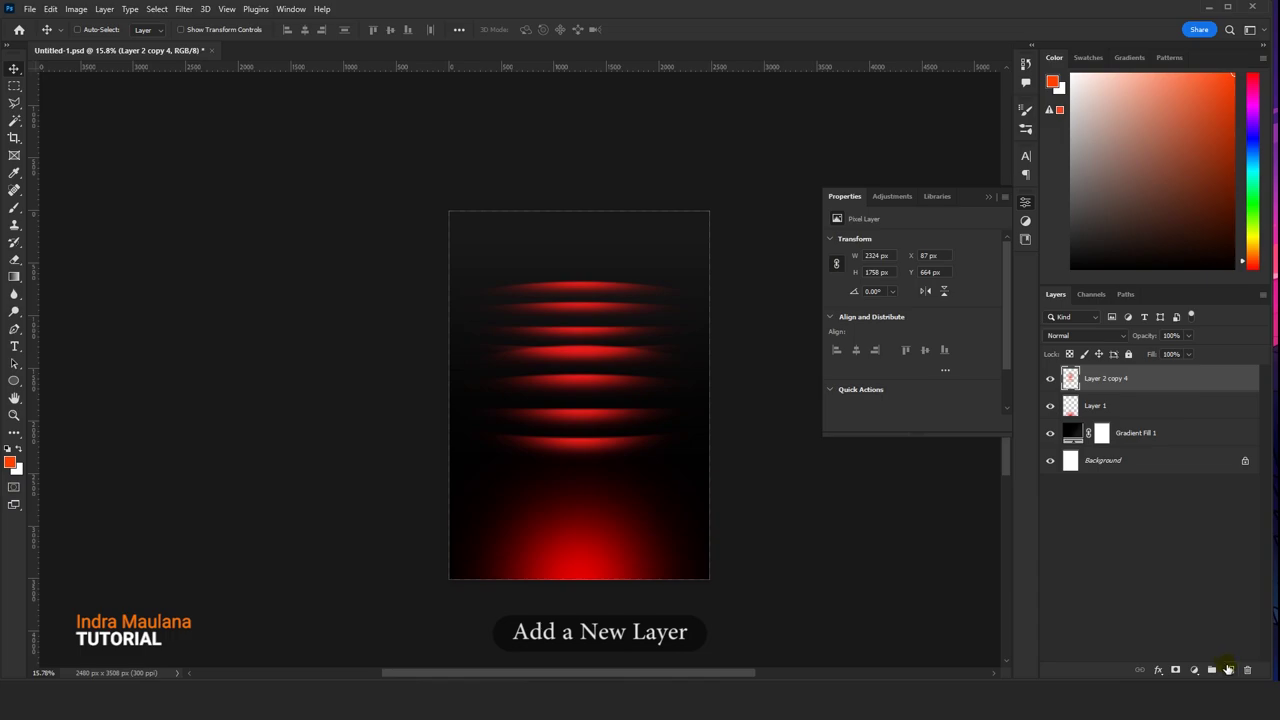
- Try yellow and orange glow dabs on a new layer, then delete that attempt
{"action": "left_click", "coordinate": [1229, 669]}
{"action": "left_click", "coordinate": [15, 211]}
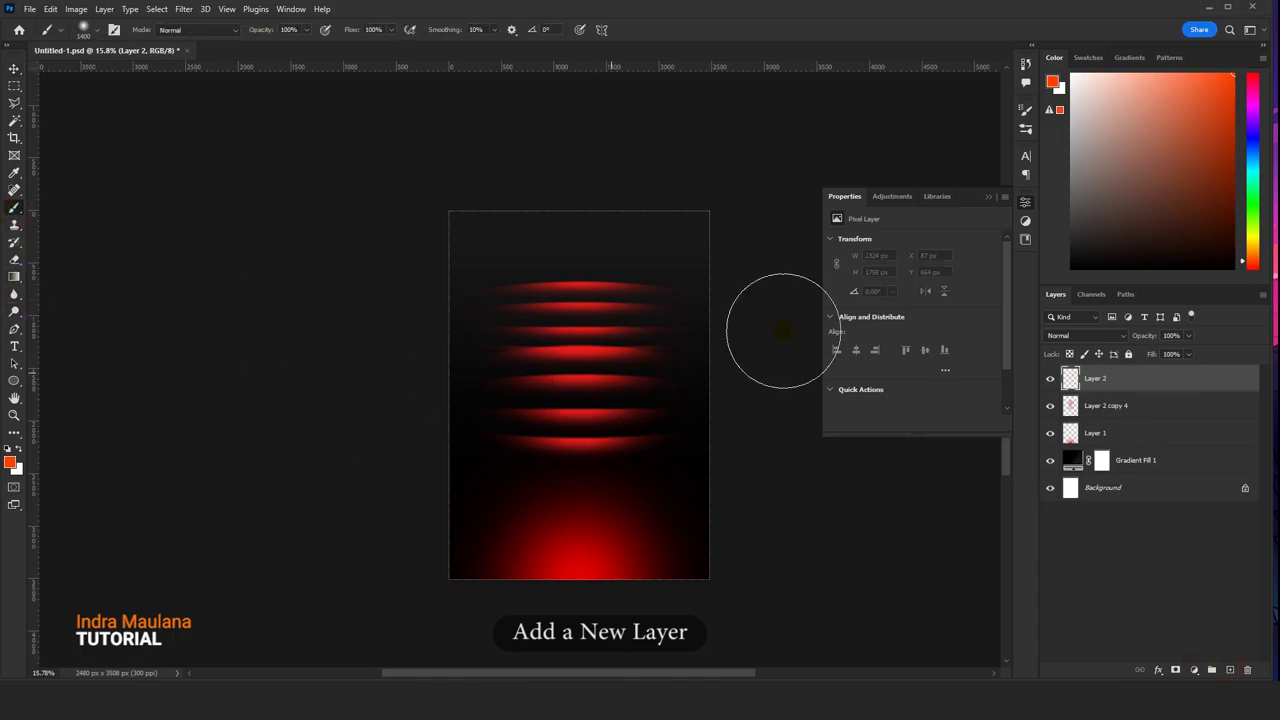
{"action": "left_click_drag", "start_coordinate": [1240, 265], "coordinate": [1246, 242]}
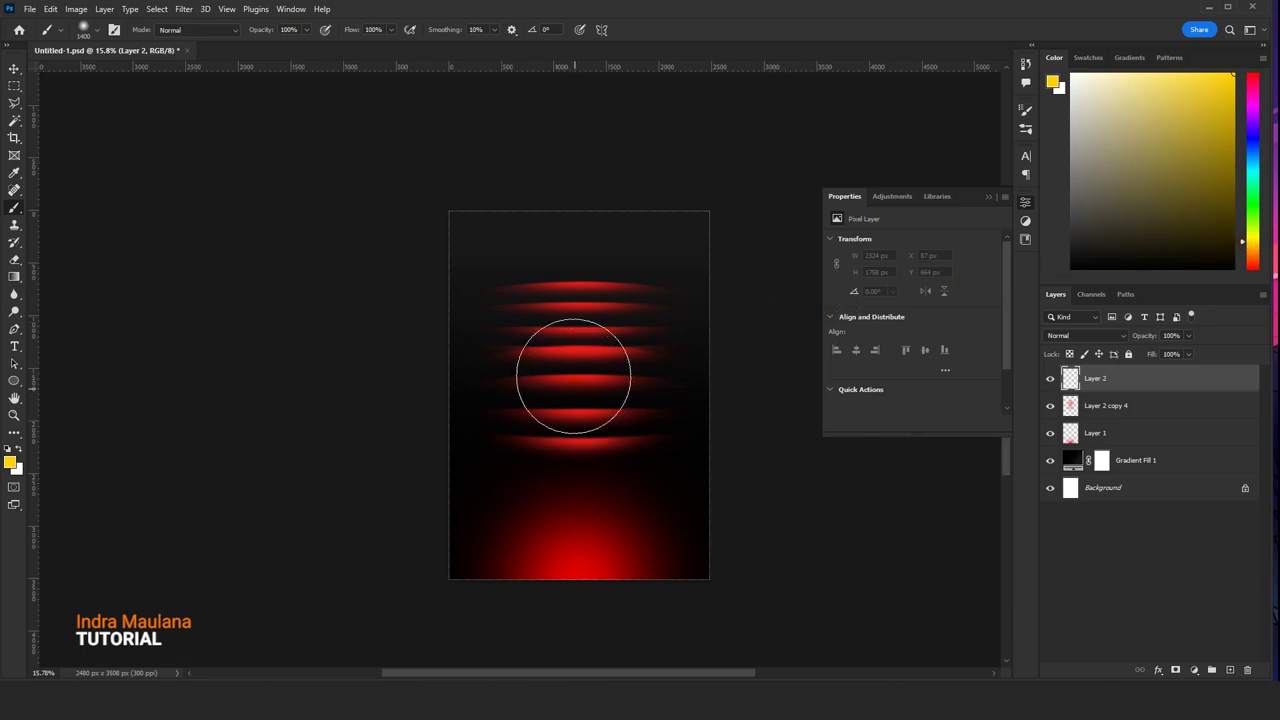
{"action": "left_click", "coordinate": [580, 342]}
{"action": "key", "text": "ctrl+z"}
{"action": "left_click", "coordinate": [1245, 247]}
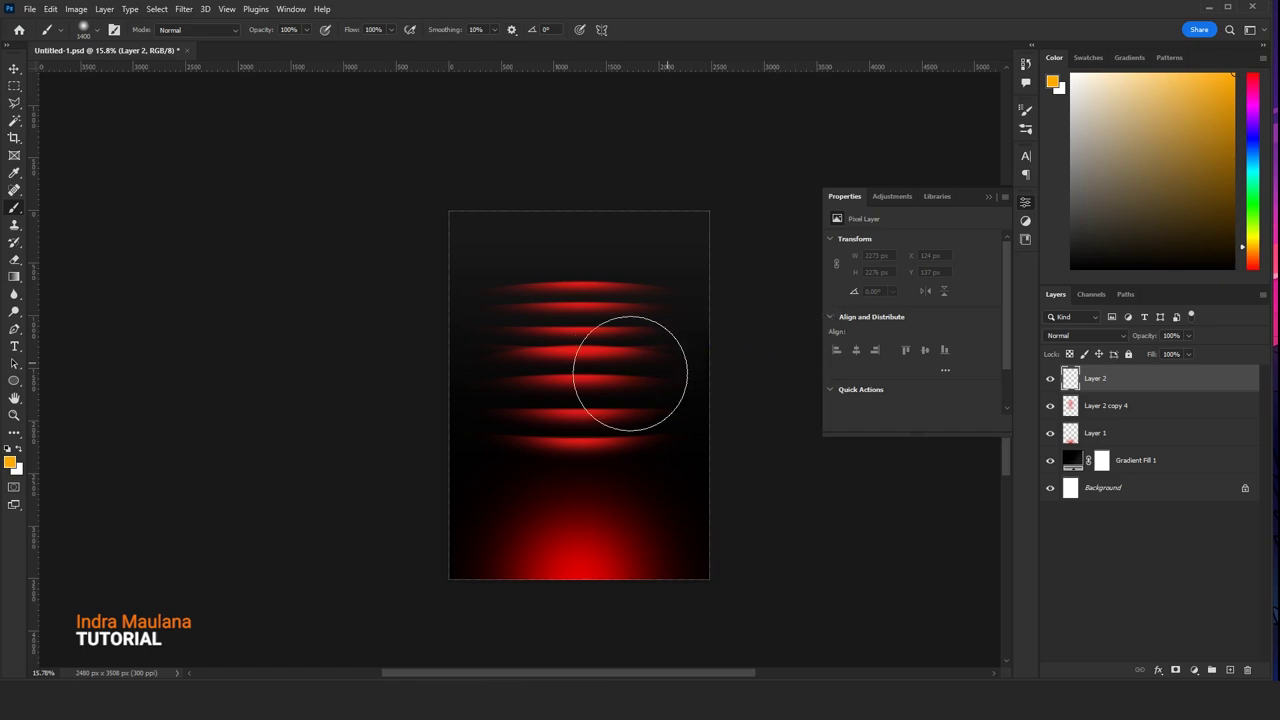
{"action": "left_click", "coordinate": [588, 371]}
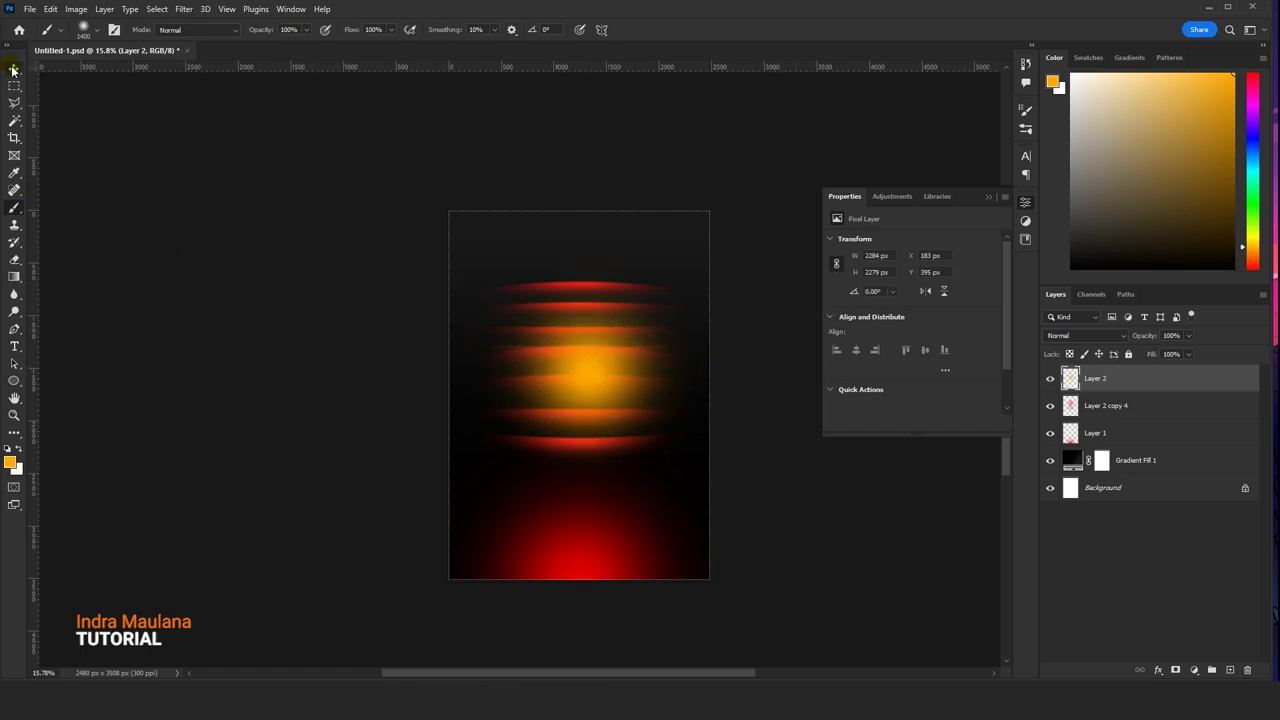
{"action": "key", "text": "ctrl+z"}
{"action": "left_click", "coordinate": [1243, 256]}
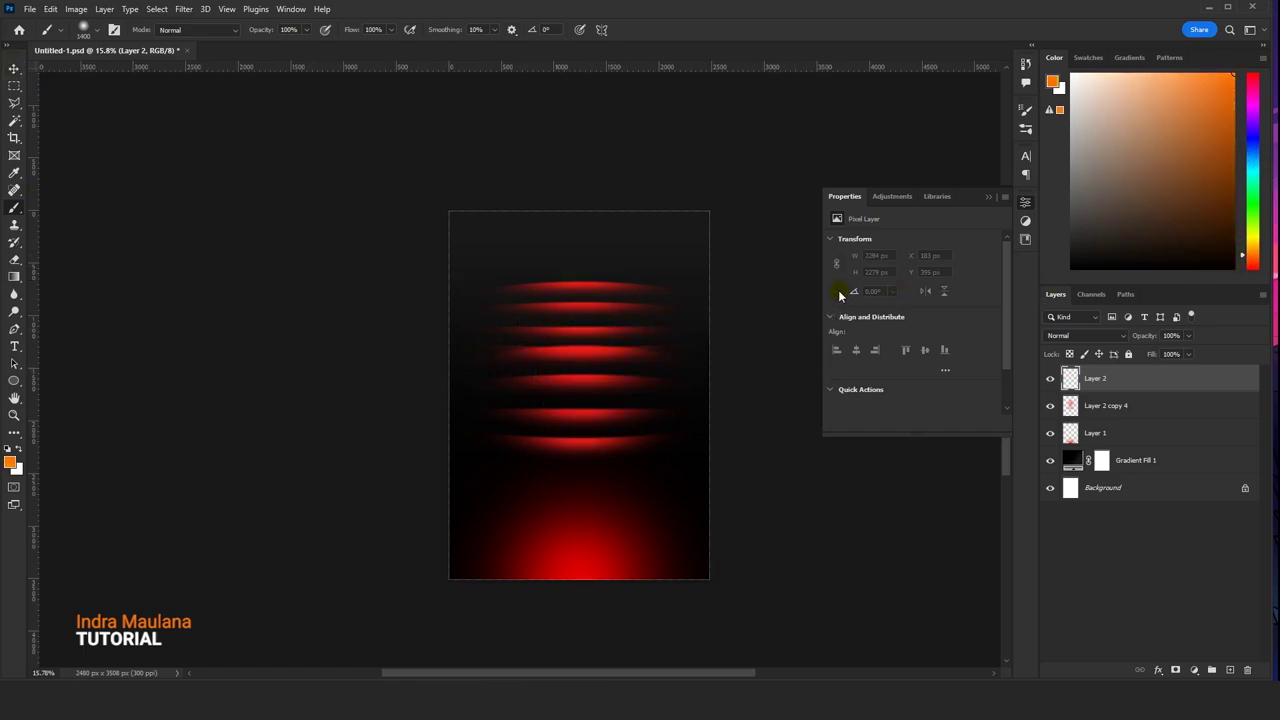
{"action": "left_click", "coordinate": [582, 345]}
{"action": "key", "text": "v"}
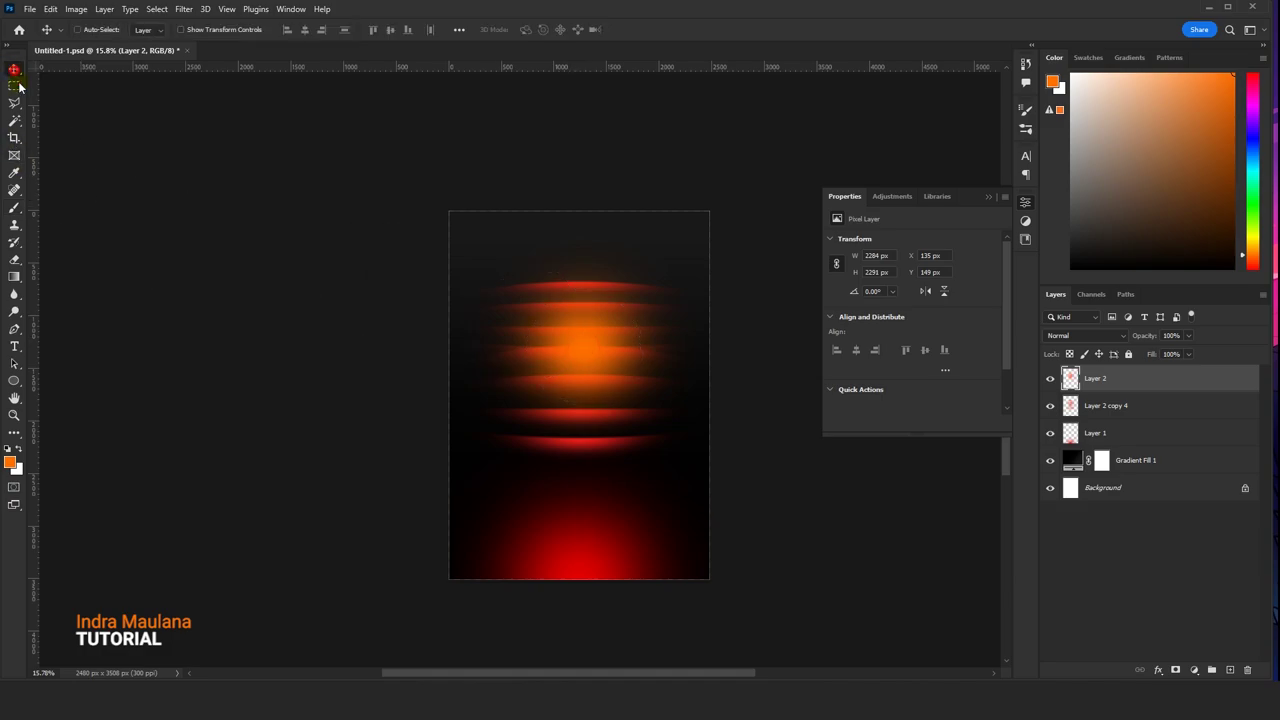
{"action": "left_click_drag", "start_coordinate": [684, 440], "coordinate": [606, 378]}
{"action": "key", "text": "Delete"}
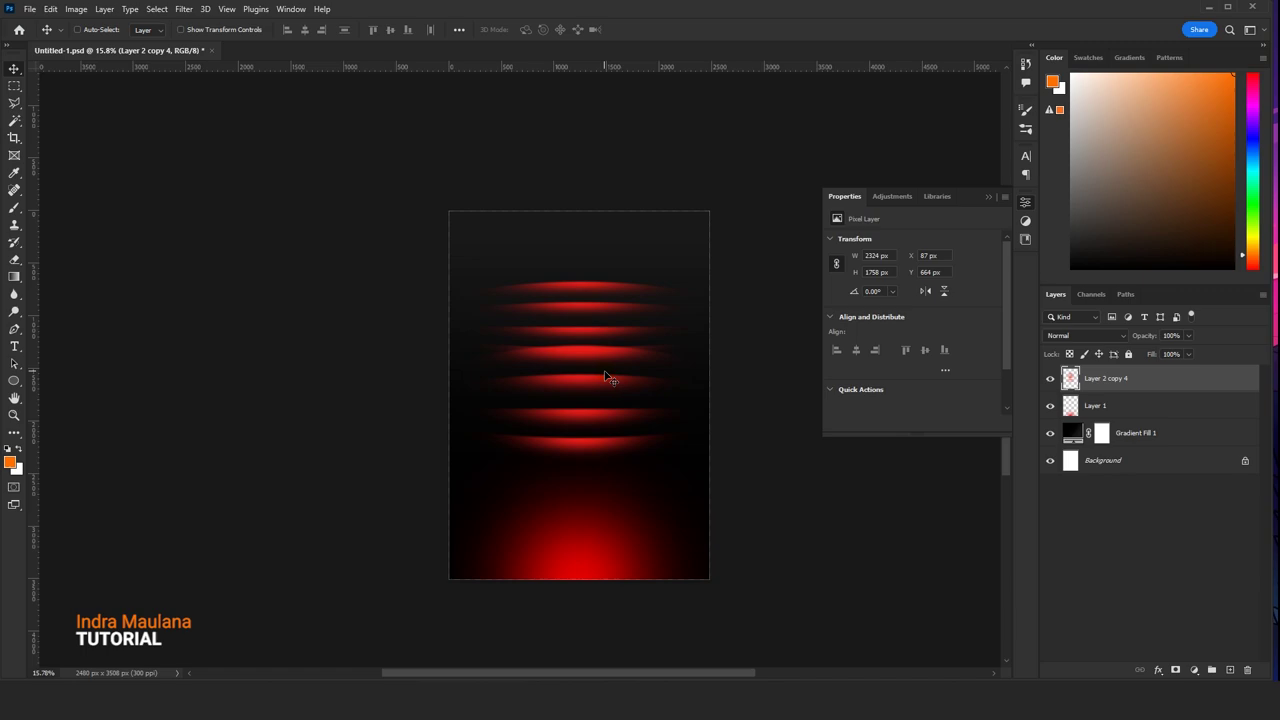
- Paint a soft orange-yellow glow dab on a new layer at the poster centre
{"action": "left_click", "coordinate": [1229, 669]}
{"action": "left_click", "coordinate": [14, 207]}
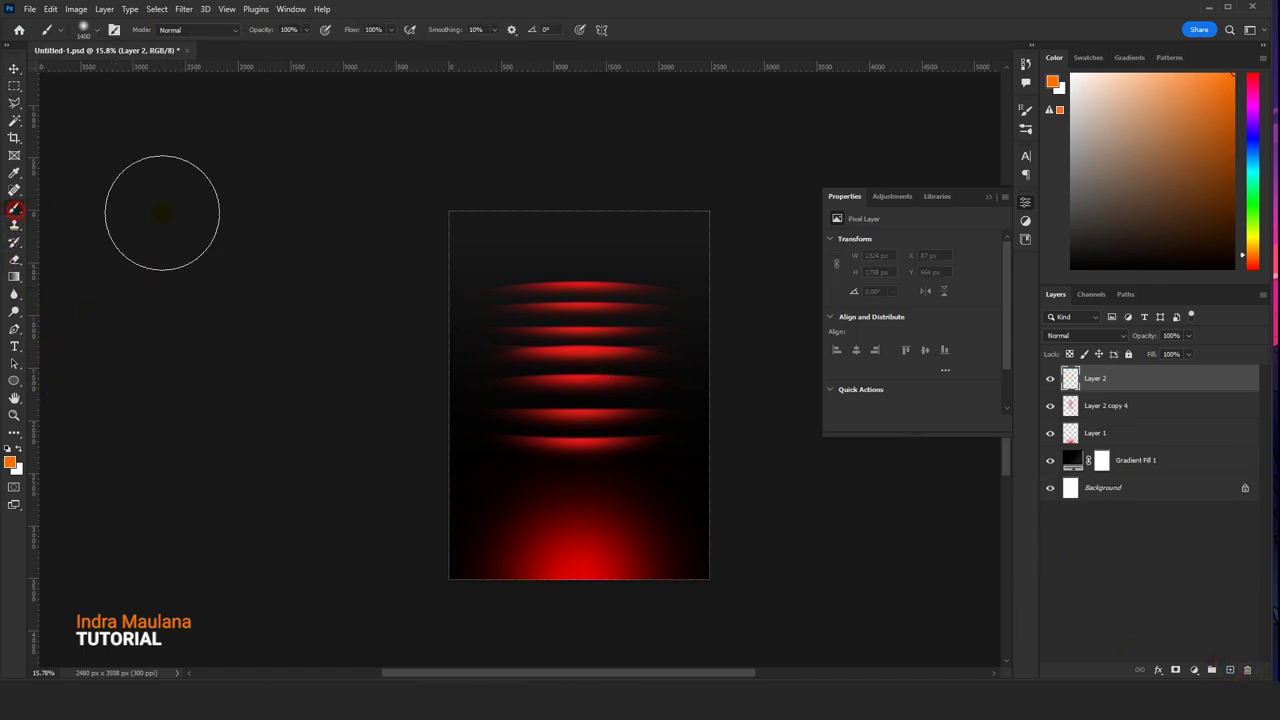
{"action": "left_click_drag", "start_coordinate": [1240, 263], "coordinate": [1245, 249]}
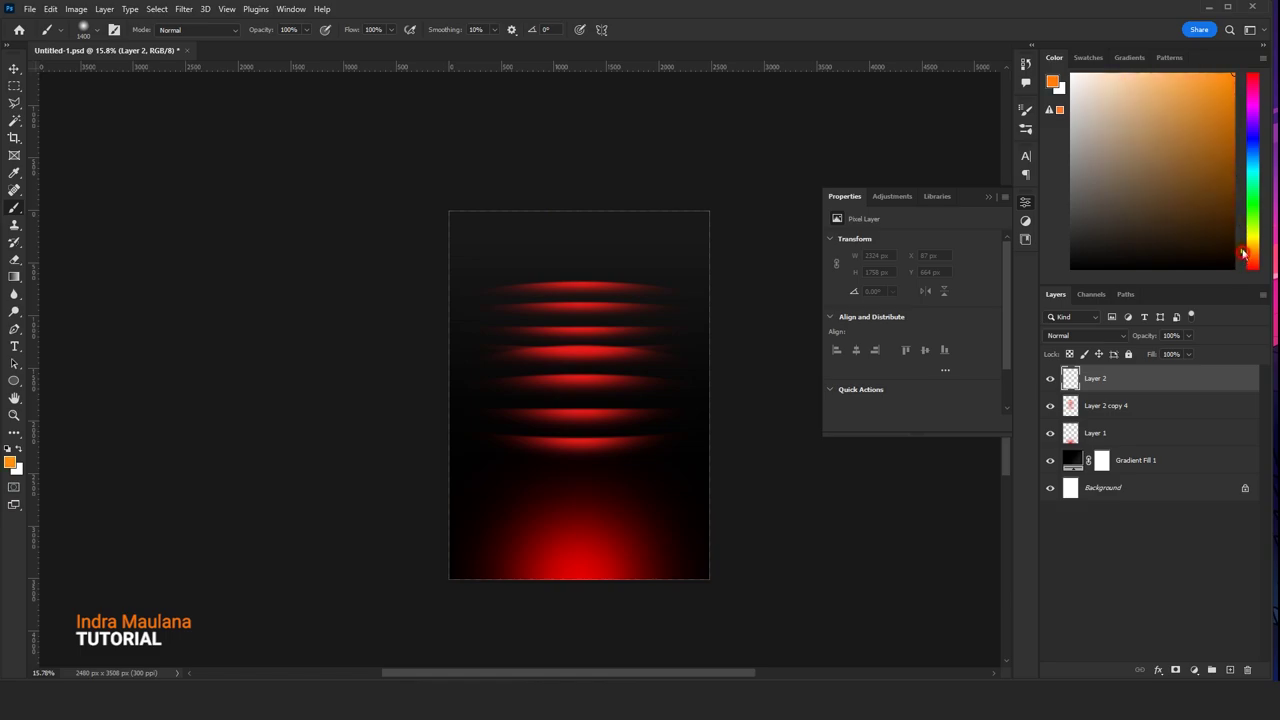
{"action": "left_click", "coordinate": [583, 388]}
- Squeeze the glow to half width, rotate it -42.5°, and place it top-left
{"action": "key", "text": "v"}
{"action": "left_click", "coordinate": [50, 9]}
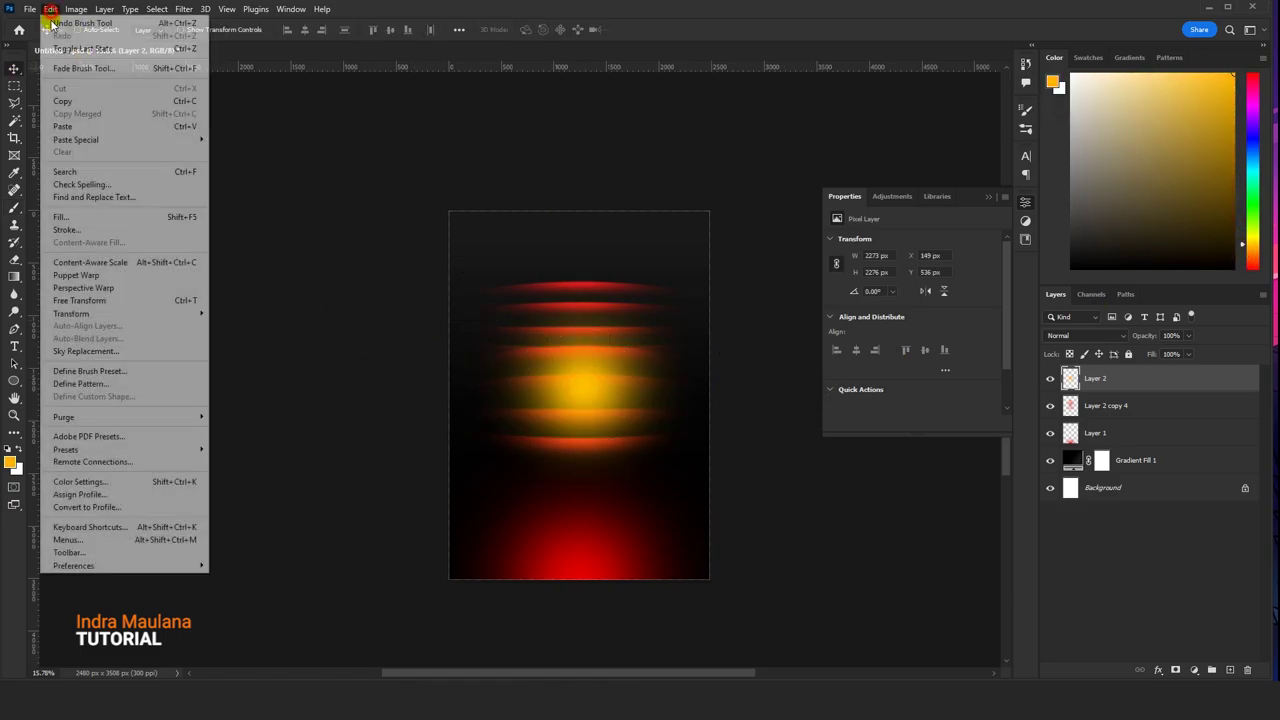
{"action": "left_click", "coordinate": [117, 296]}
{"action": "left_click_drag", "start_coordinate": [705, 386], "coordinate": [647, 386]}
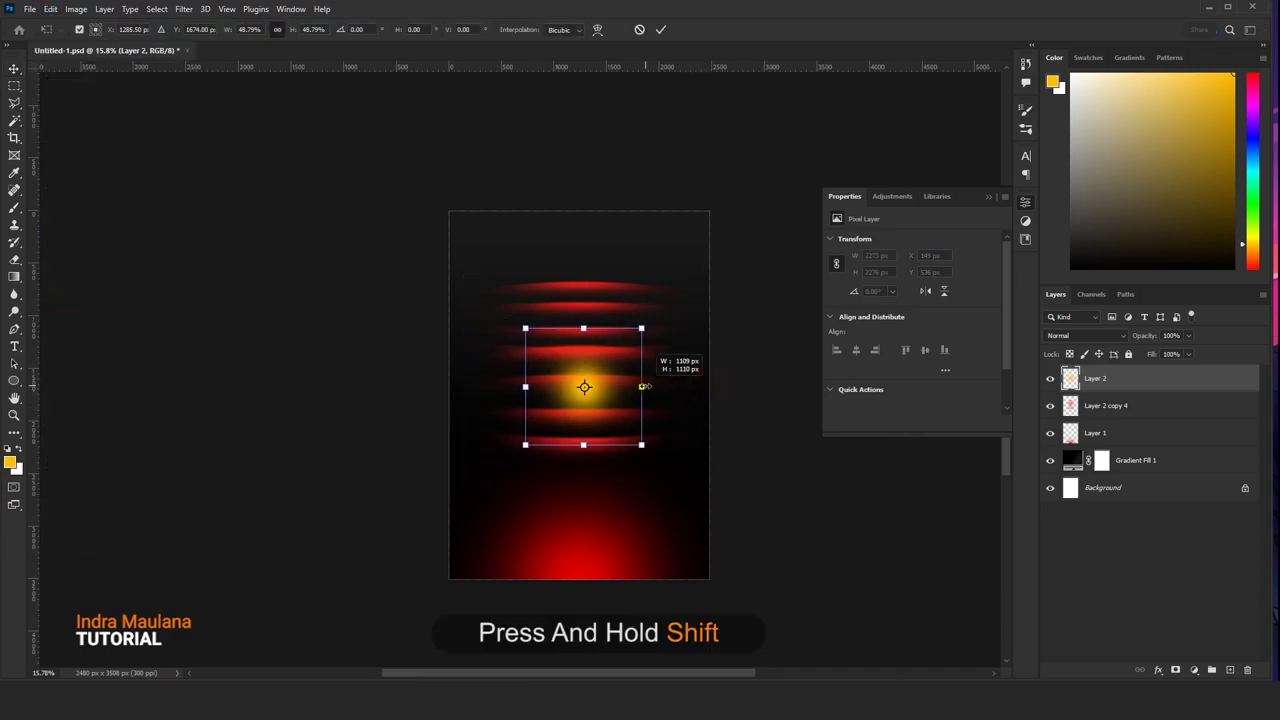
{"action": "left_click_drag", "start_coordinate": [603, 345], "coordinate": [477, 210]}
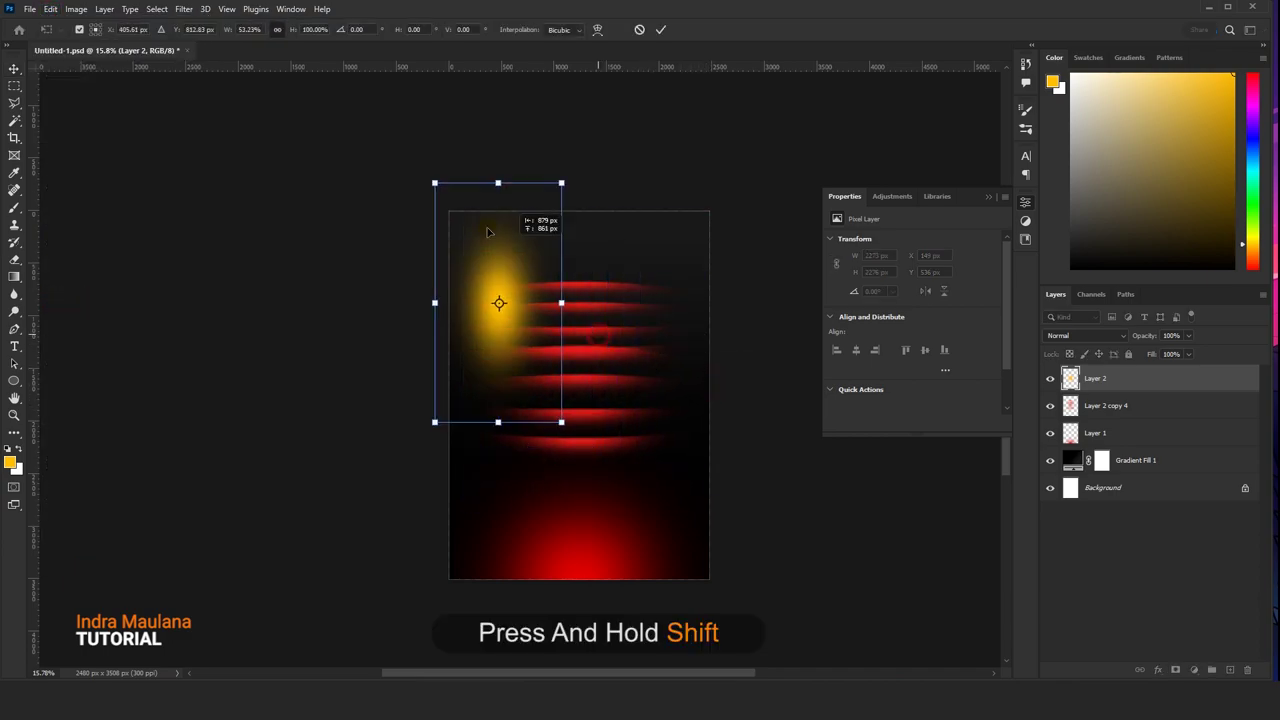
{"action": "left_click_drag", "start_coordinate": [529, 400], "coordinate": [734, 323]}
{"action": "mouse_move", "coordinate": [484, 305]}
{"action": "left_mouse_down"}
{"action": "mouse_move", "coordinate": [585, 370]}
{"action": "mouse_move", "coordinate": [526, 297]}
{"action": "left_mouse_up"}
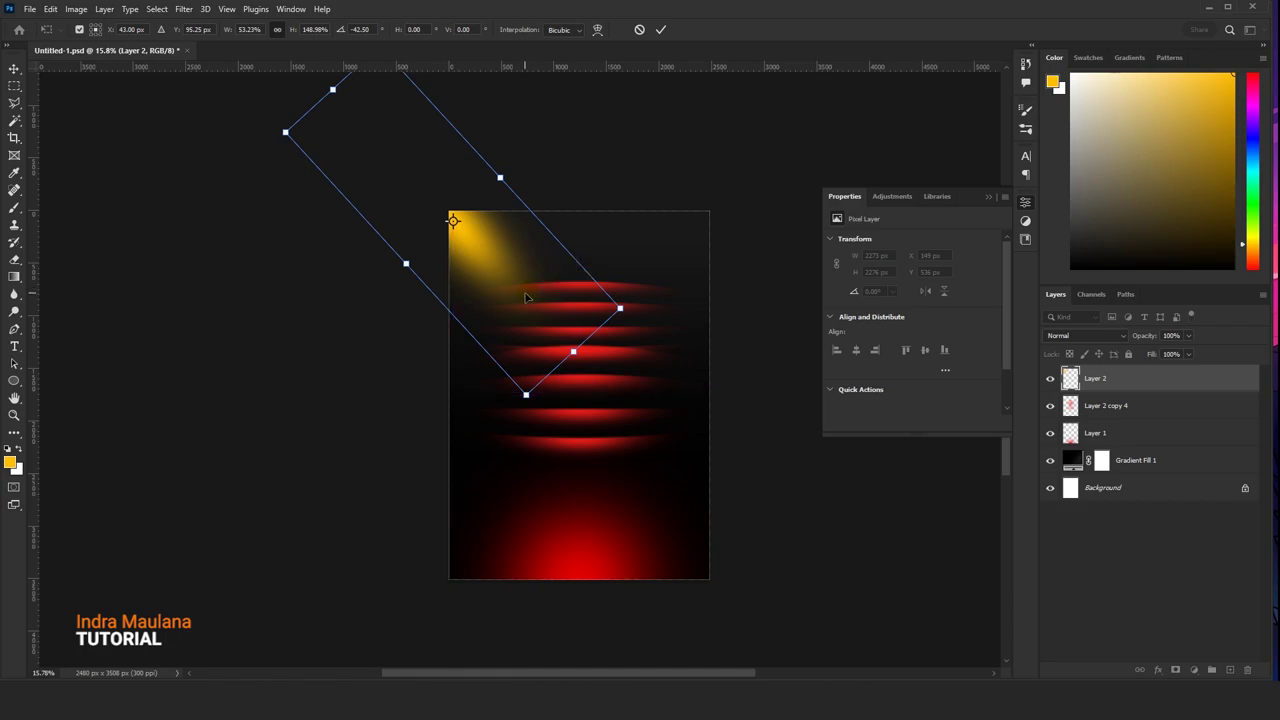
{"action": "key", "text": "Return"}
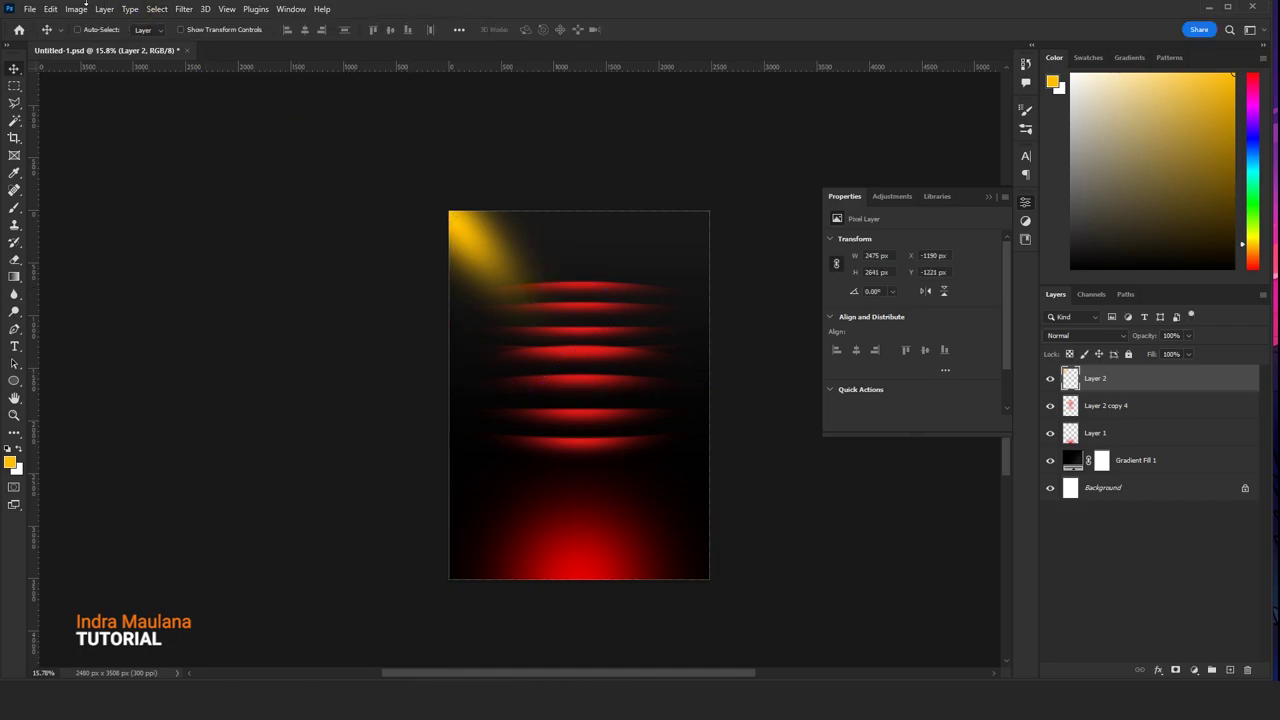
- Shift the corner glow's hue to -9 with Hue/Saturation to tint it orange
{"action": "left_click", "coordinate": [76, 9]}
{"action": "mouse_move", "coordinate": [97, 44]}
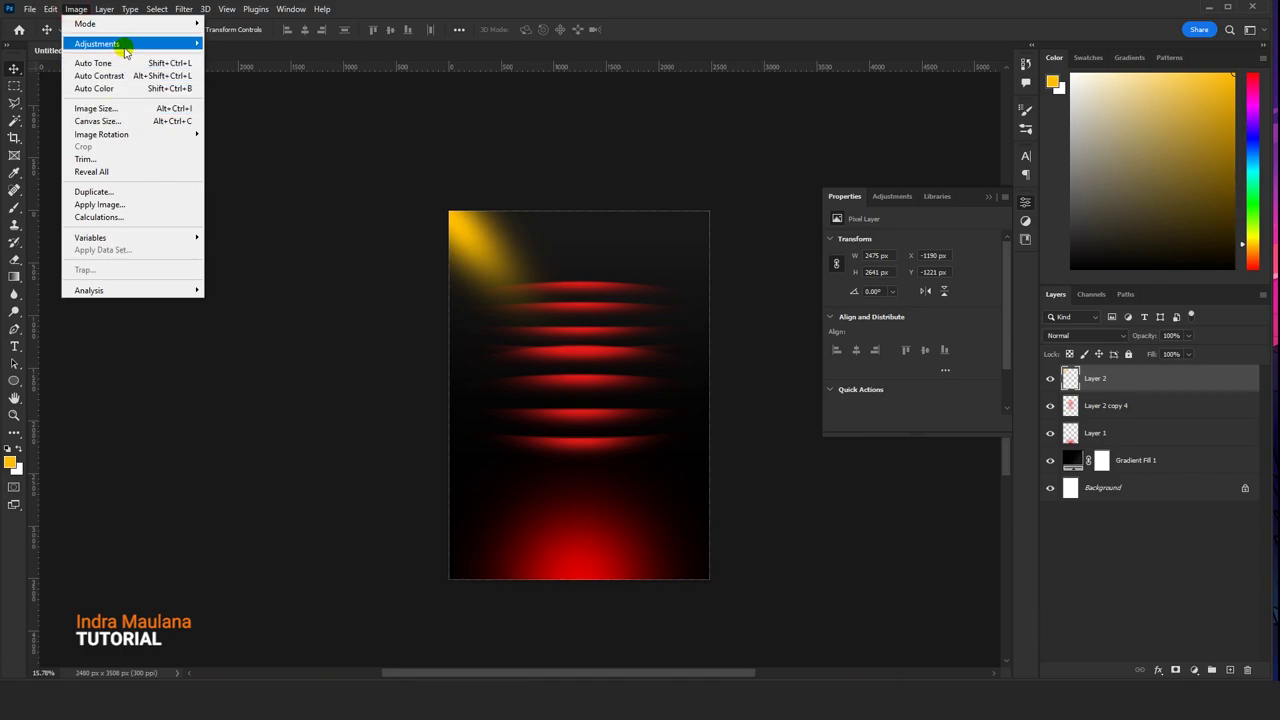
{"action": "left_click", "coordinate": [240, 113]}
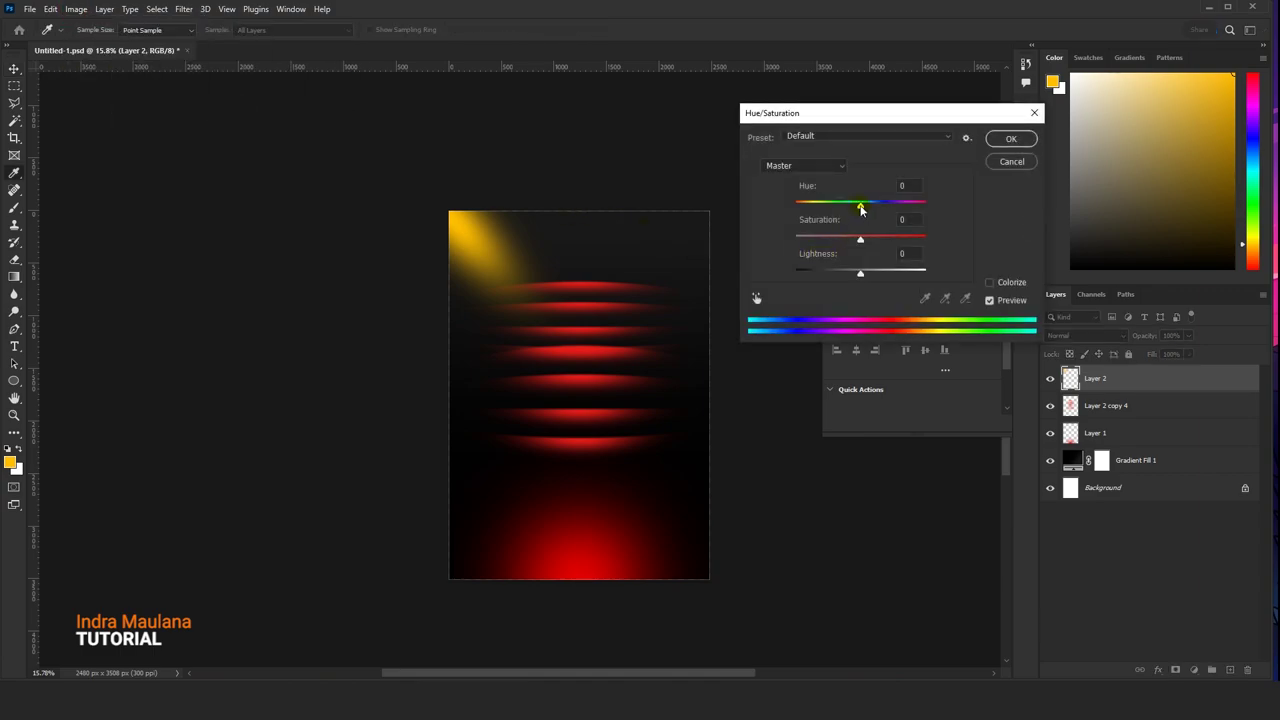
{"action": "mouse_move", "coordinate": [860, 205]}
{"action": "left_mouse_down"}
{"action": "mouse_move", "coordinate": [873, 207]}
{"action": "mouse_move", "coordinate": [858, 207]}
{"action": "left_mouse_up"}
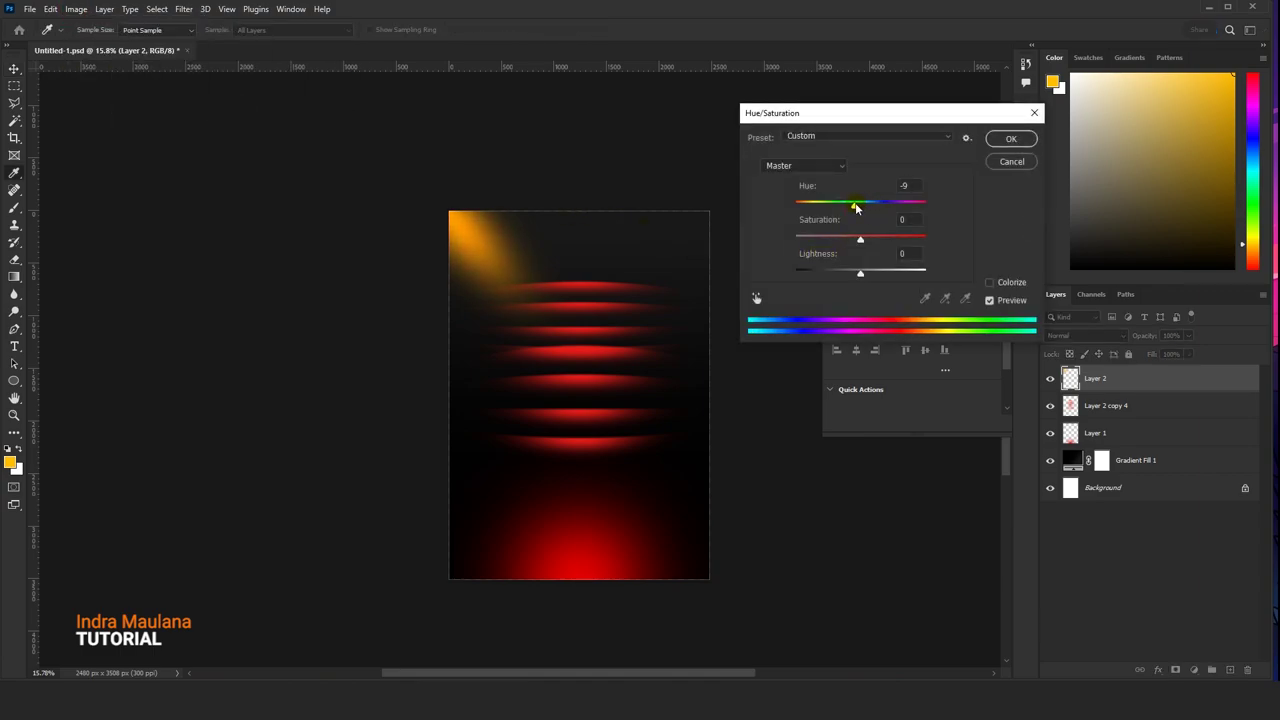
{"action": "left_click", "coordinate": [1031, 146]}
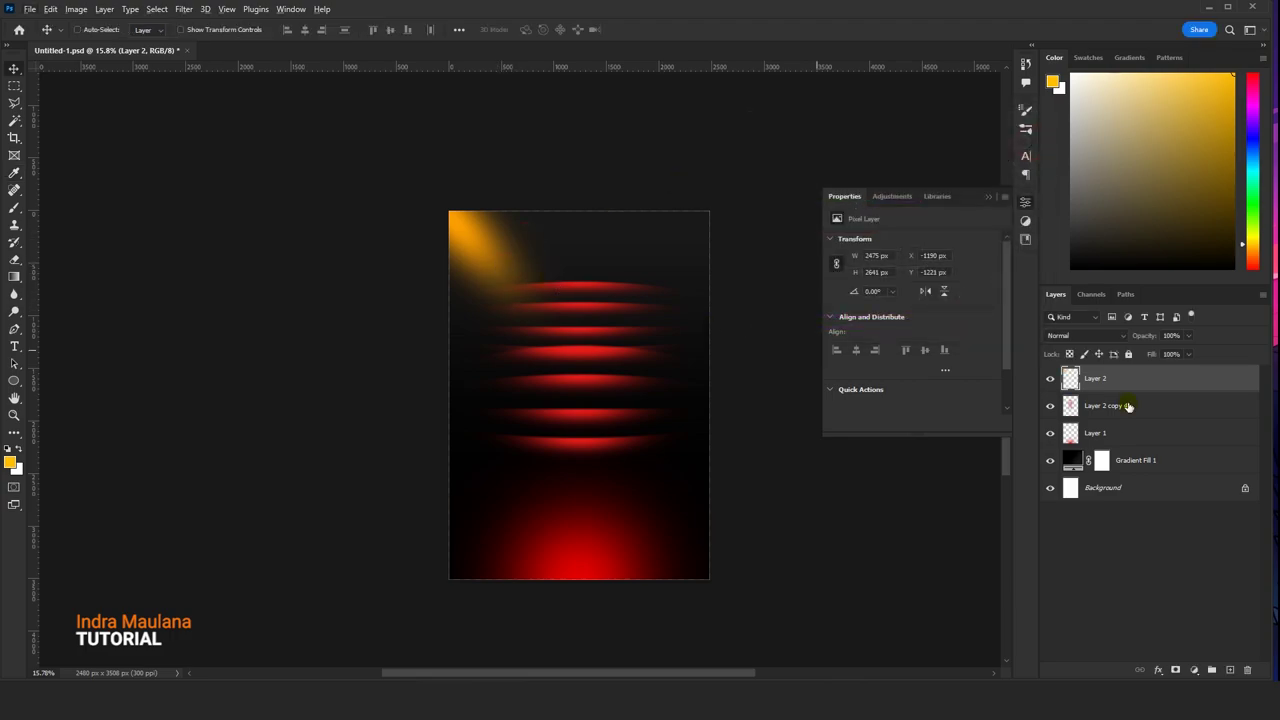
- Duplicate Layer 2 and flip the copy horizontally into the top-right corner
{"action": "left_click_drag", "start_coordinate": [1128, 406], "coordinate": [1230, 670]}
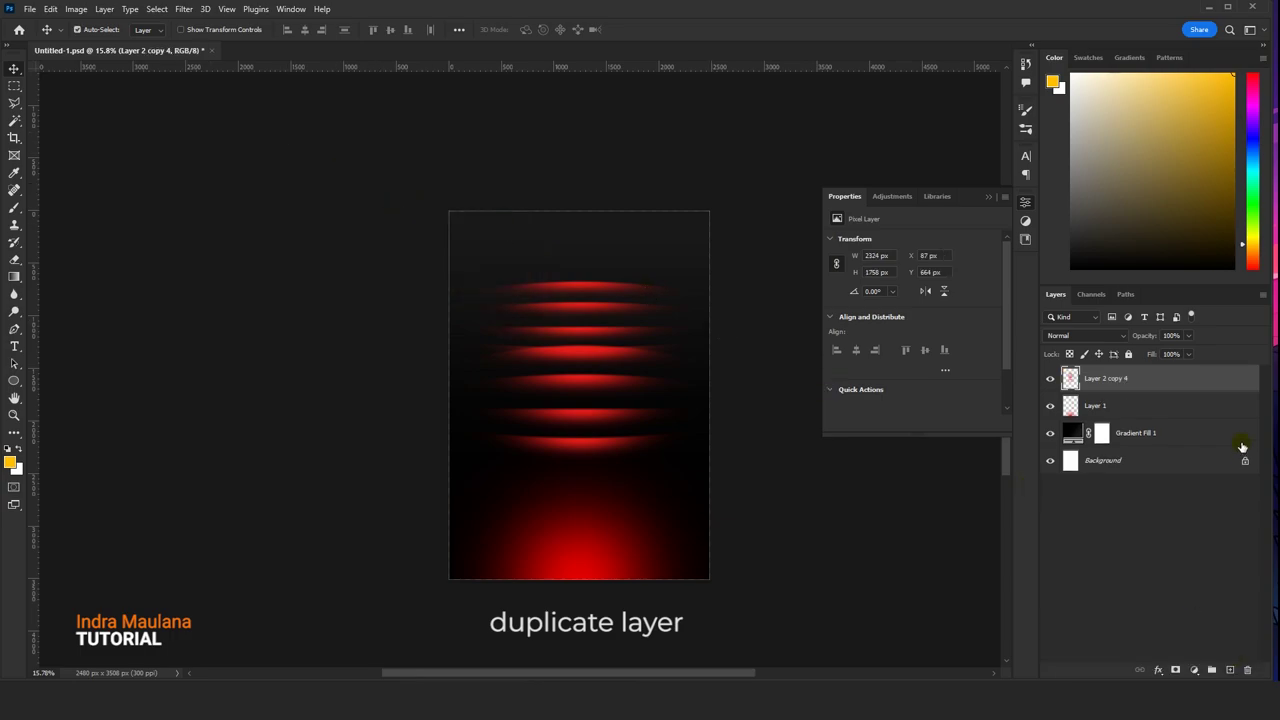
{"action": "key", "text": "ctrl+z"}
{"action": "left_click_drag", "start_coordinate": [1237, 378], "coordinate": [1230, 670]}
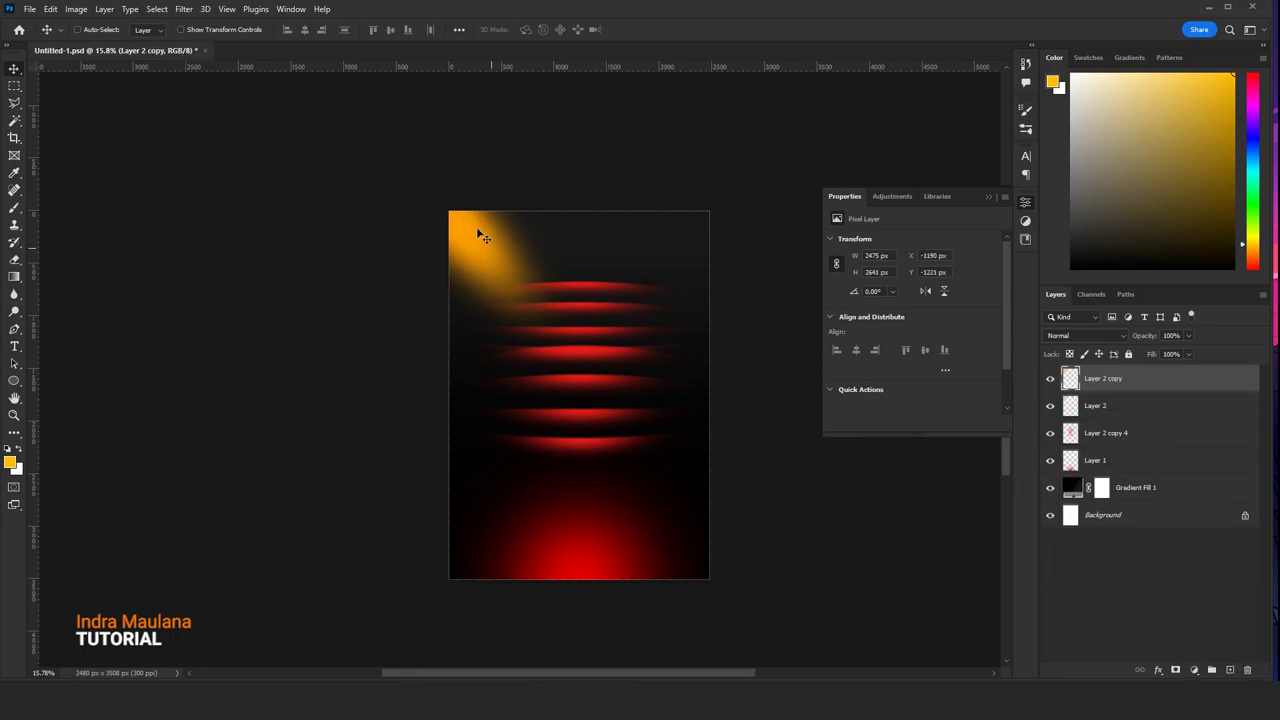
{"action": "left_click", "coordinate": [49, 9]}
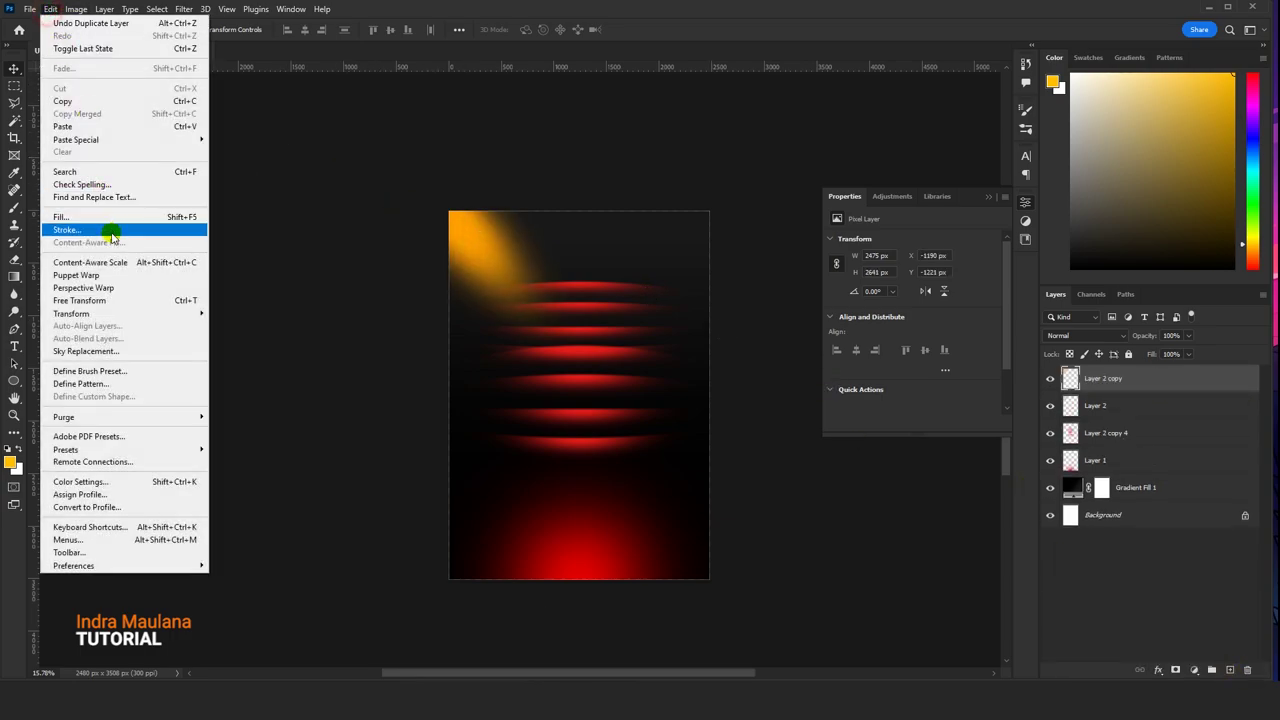
{"action": "left_click", "coordinate": [117, 291]}
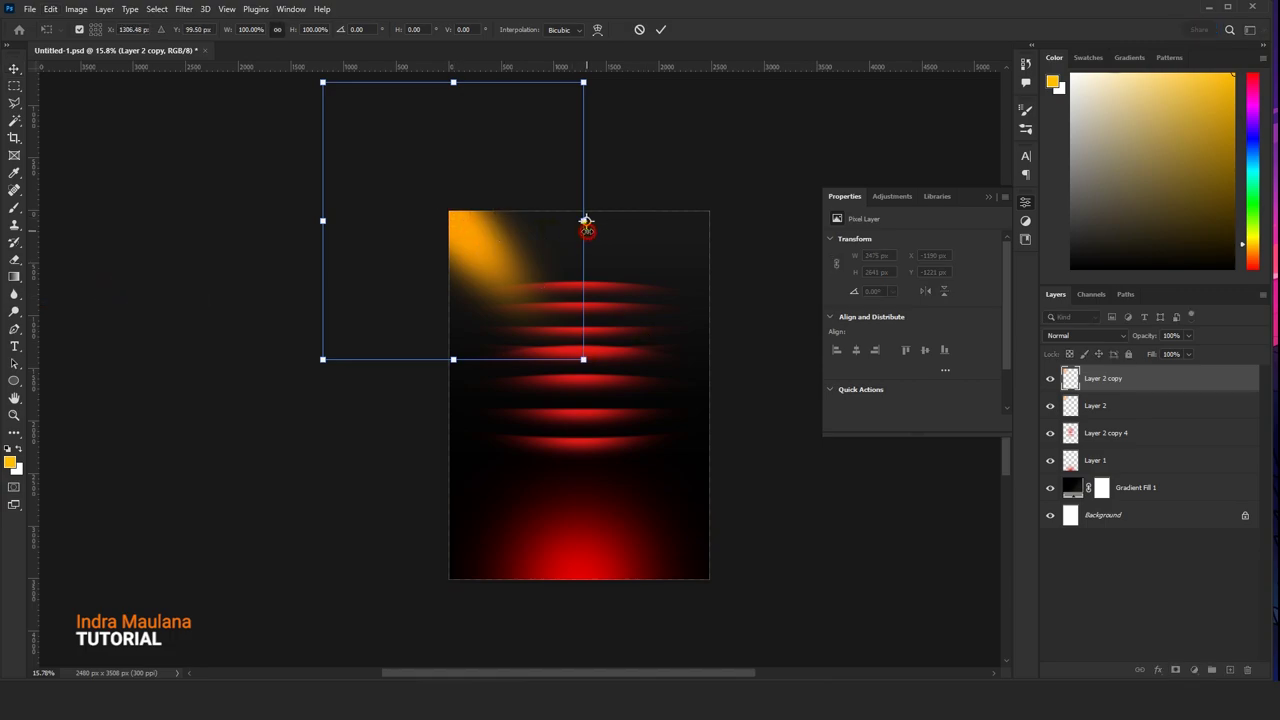
{"action": "right_click", "coordinate": [585, 221]}
{"action": "left_click", "coordinate": [600, 517]}
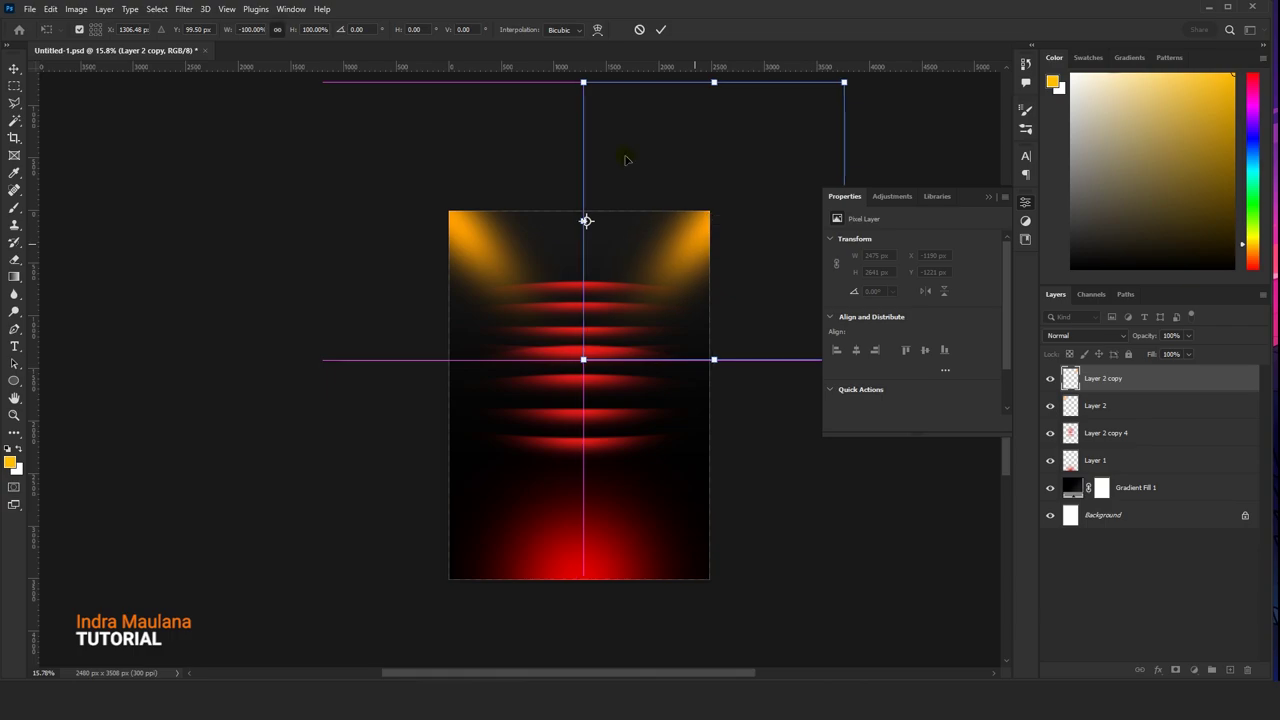
{"action": "left_click", "coordinate": [660, 29]}
{"action": "scroll", "coordinate": [620, 308], "scroll_direction": "up", "scroll_amount": 1}
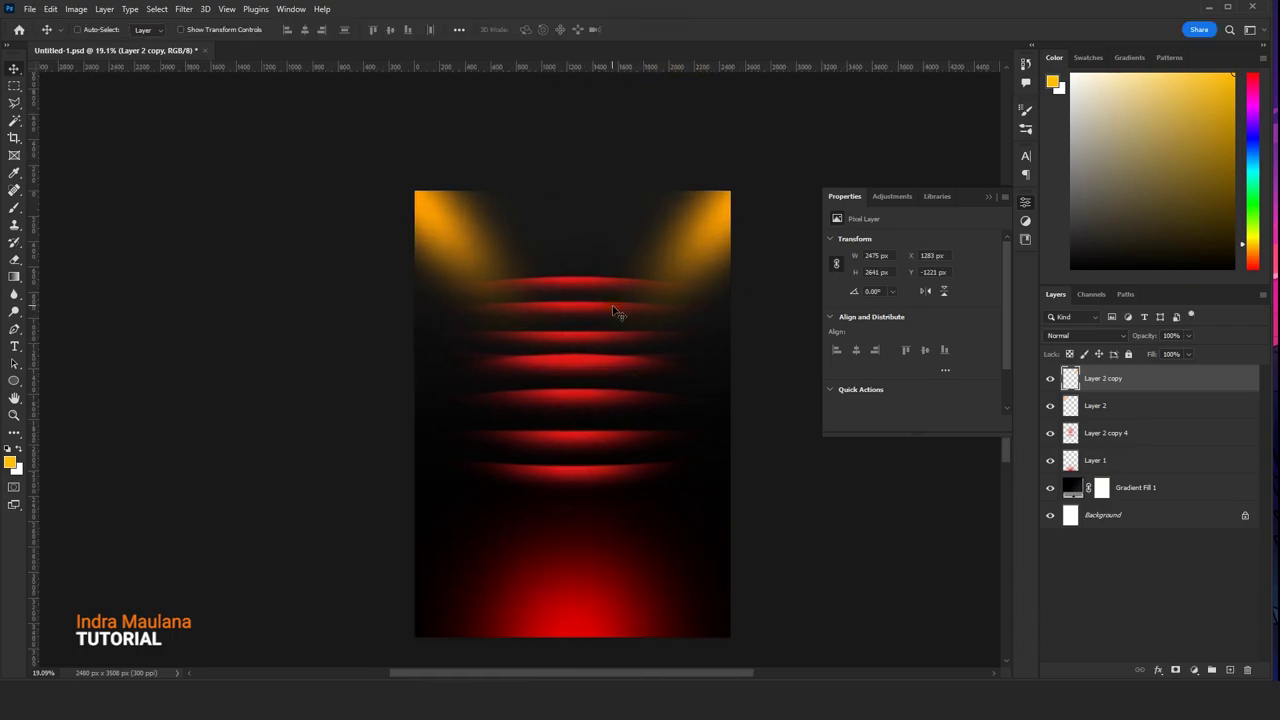
{"action": "scroll", "coordinate": [625, 308], "scroll_direction": "down", "scroll_amount": 1}
{"action": "scroll", "coordinate": [630, 308], "scroll_direction": "up", "scroll_amount": 1}
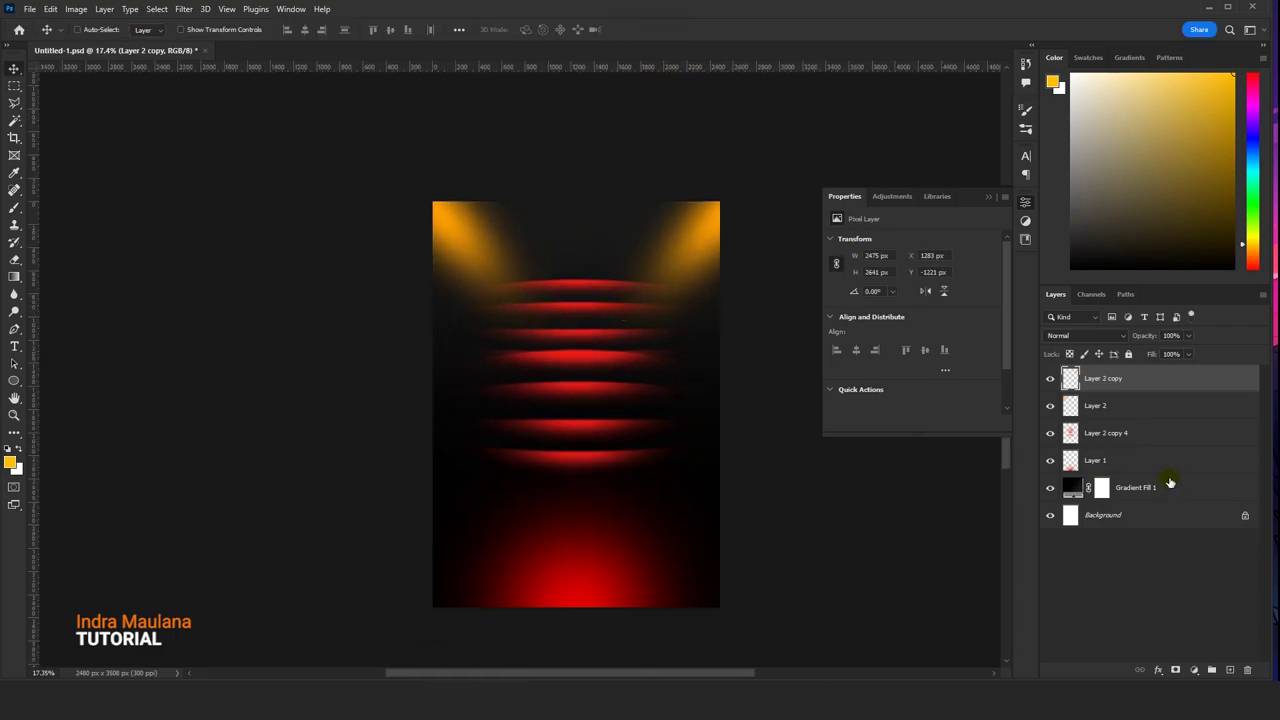
- Paint a soft red dab, sampled from the canvas, on a new Layer 3
{"action": "left_click", "coordinate": [1151, 406]}
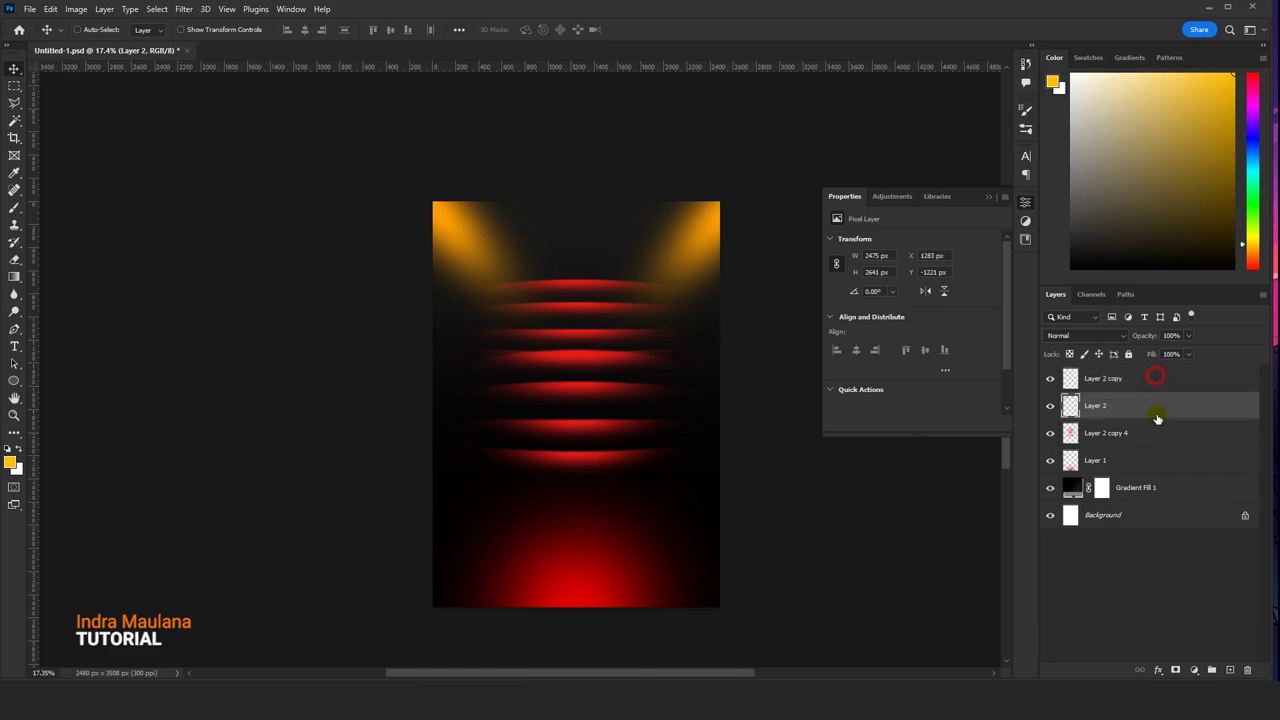
{"action": "left_click", "coordinate": [1157, 376]}
{"action": "left_click", "coordinate": [1230, 669]}
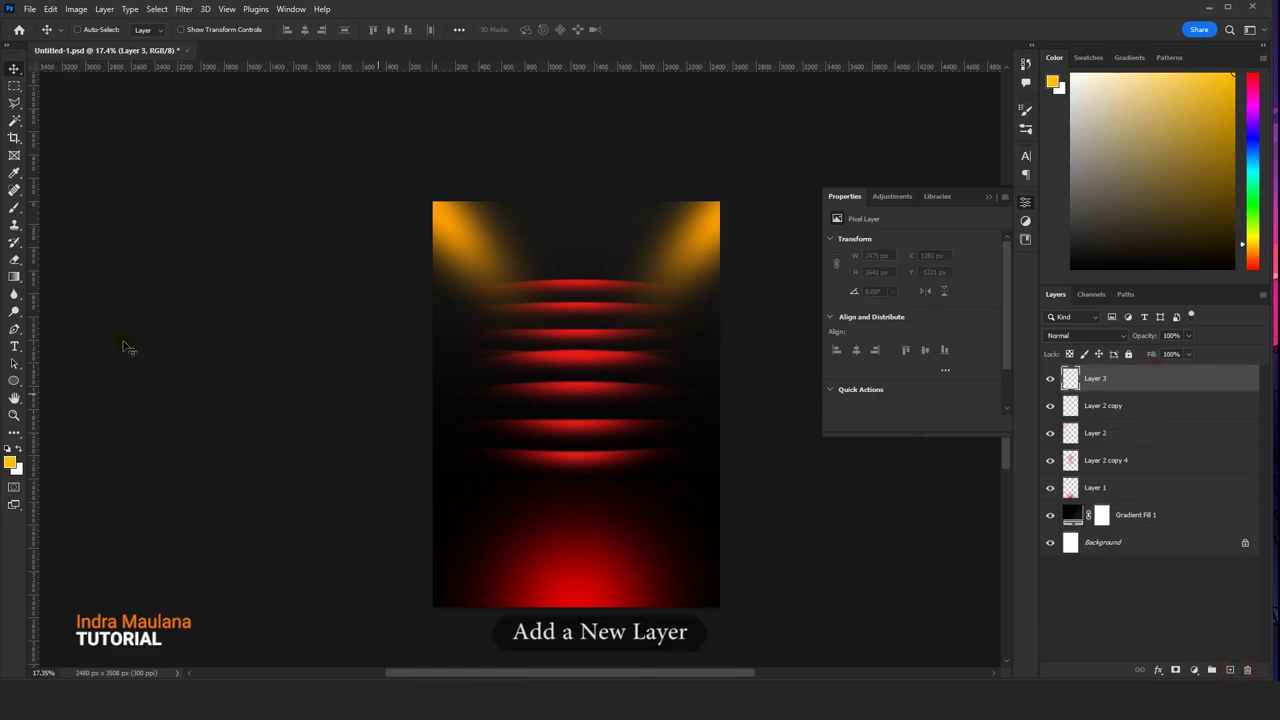
{"action": "key", "text": "b"}
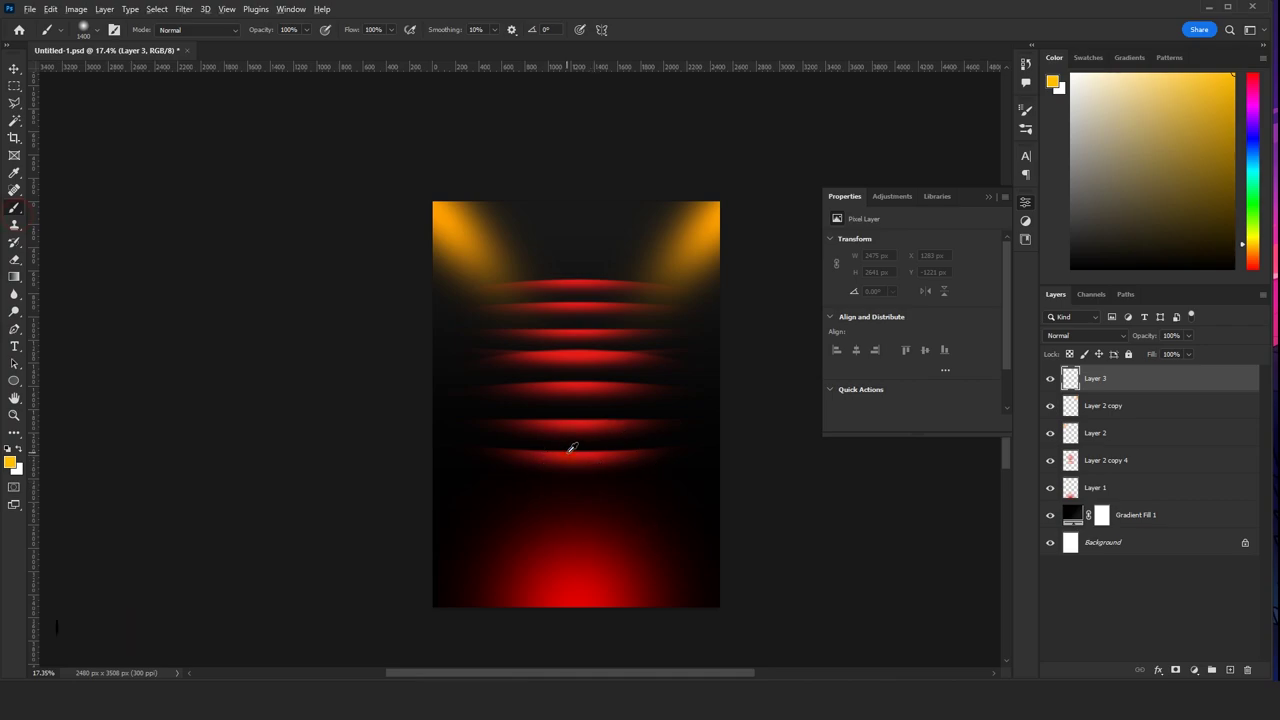
{"action": "left_click", "coordinate": [582, 591], "text": "alt"}
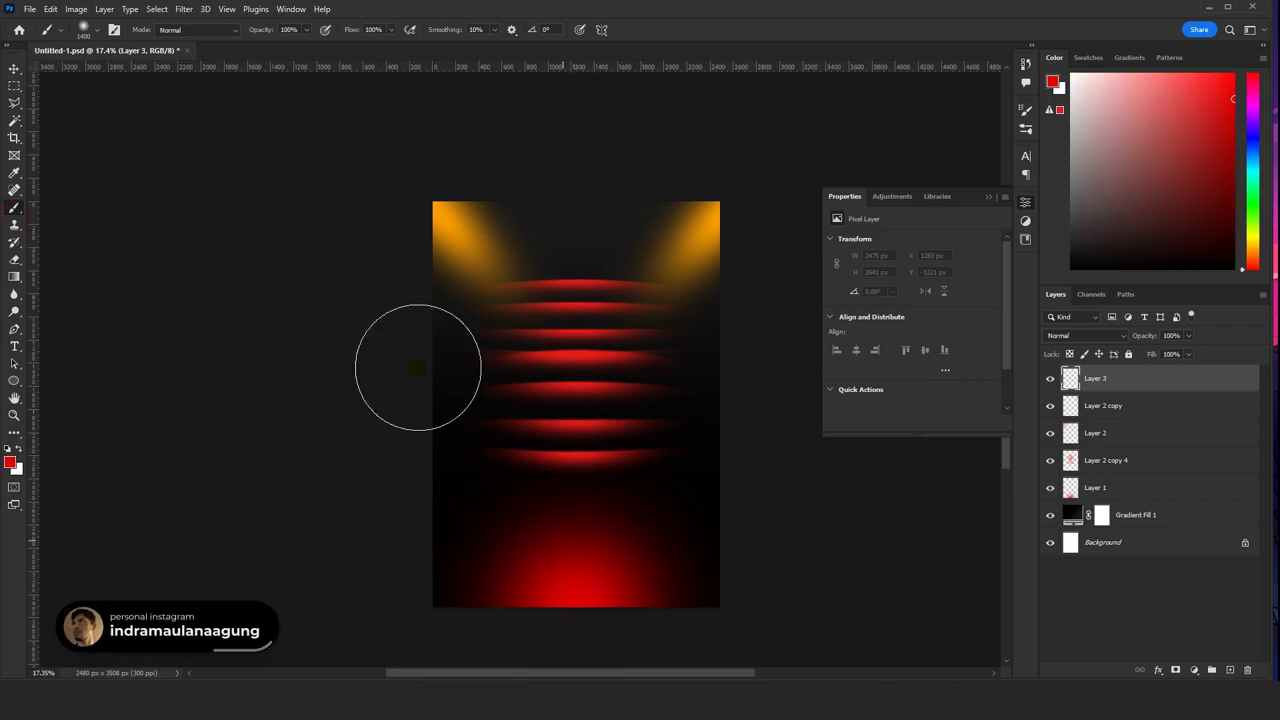
{"action": "left_click", "coordinate": [592, 399]}
{"action": "key", "text": "v"}
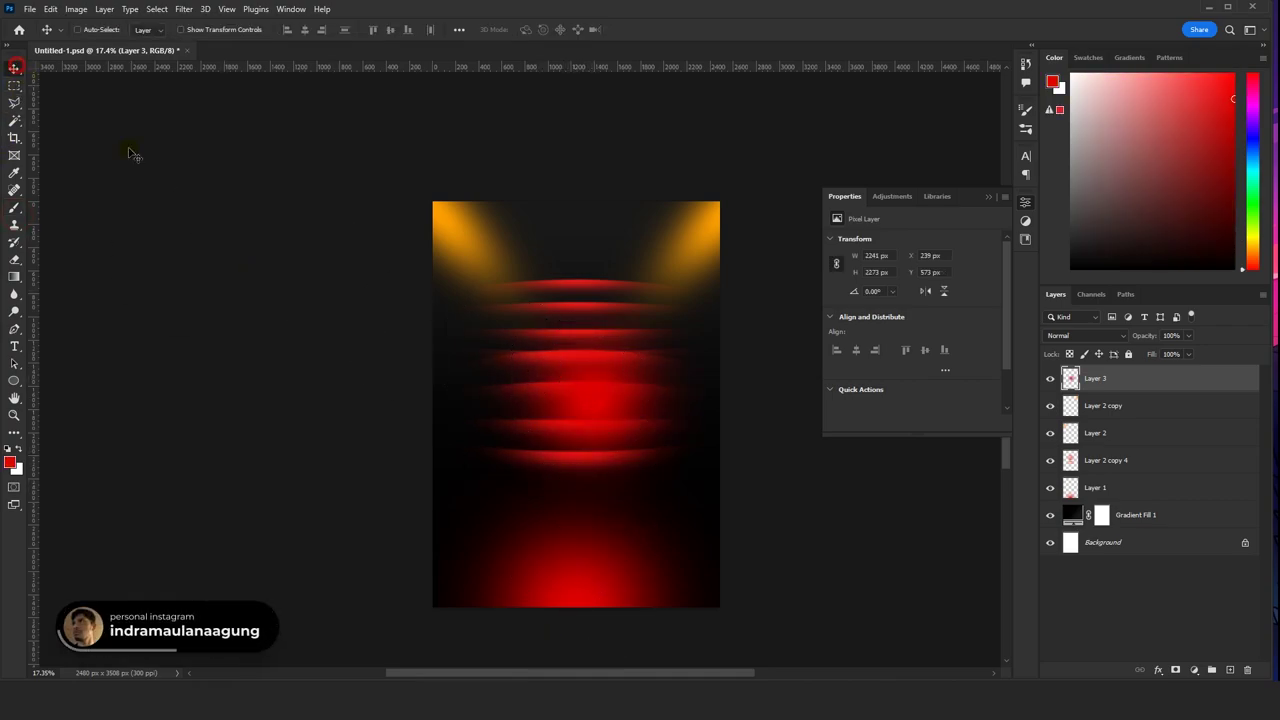
{"action": "left_click_drag", "start_coordinate": [564, 419], "coordinate": [543, 417]}
- Transform the red dab into a thin diagonal streak in the bottom-left corner
{"action": "left_click", "coordinate": [50, 9]}
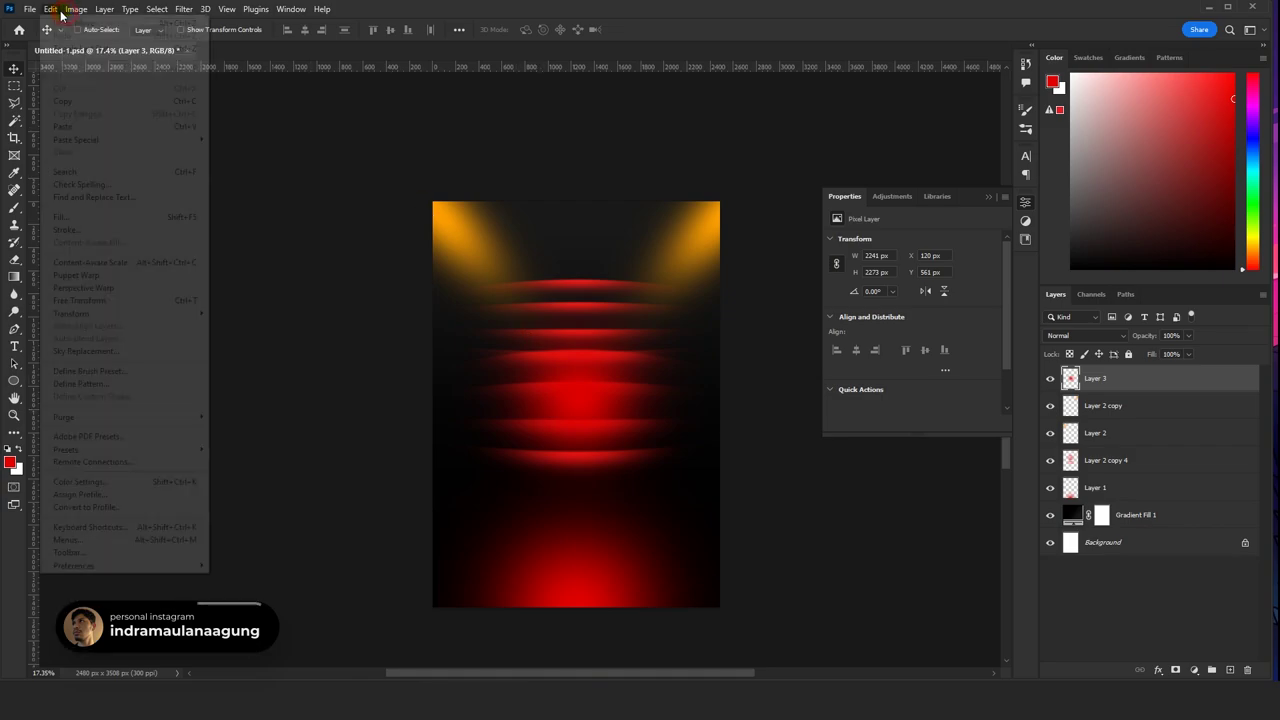
{"action": "left_click", "coordinate": [103, 300]}
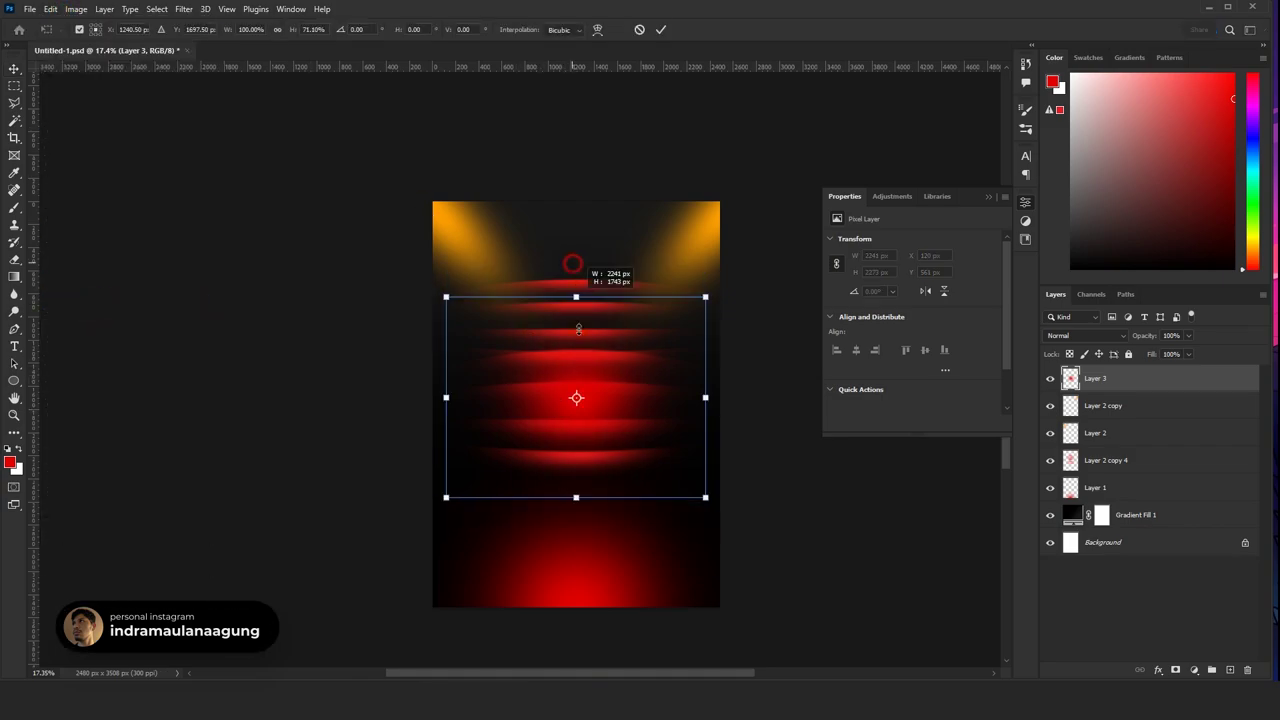
{"action": "left_click_drag", "start_coordinate": [576, 266], "coordinate": [577, 380]}
{"action": "mouse_move", "coordinate": [705, 398]}
{"action": "left_mouse_down"}
{"action": "mouse_move", "coordinate": [848, 391]}
{"action": "mouse_move", "coordinate": [646, 494]}
{"action": "left_mouse_up"}
{"action": "left_click_drag", "start_coordinate": [791, 540], "coordinate": [799, 327]}
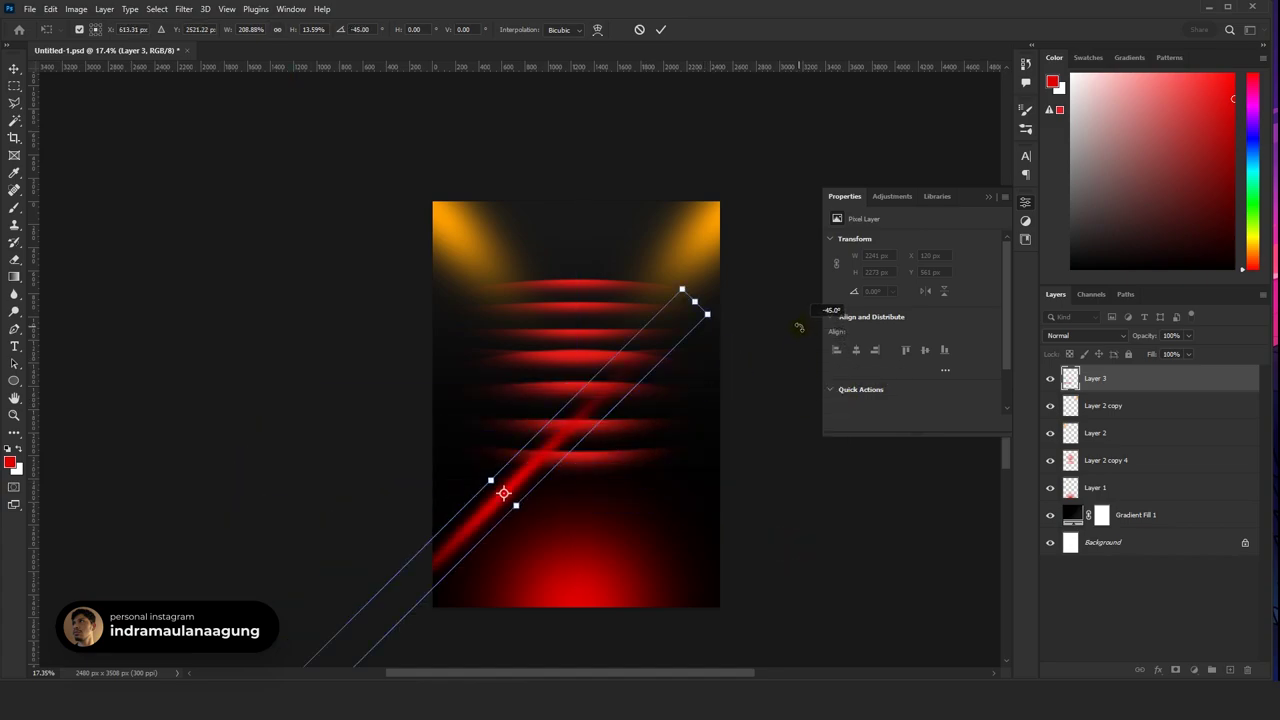
{"action": "left_click_drag", "start_coordinate": [546, 470], "coordinate": [407, 648]}
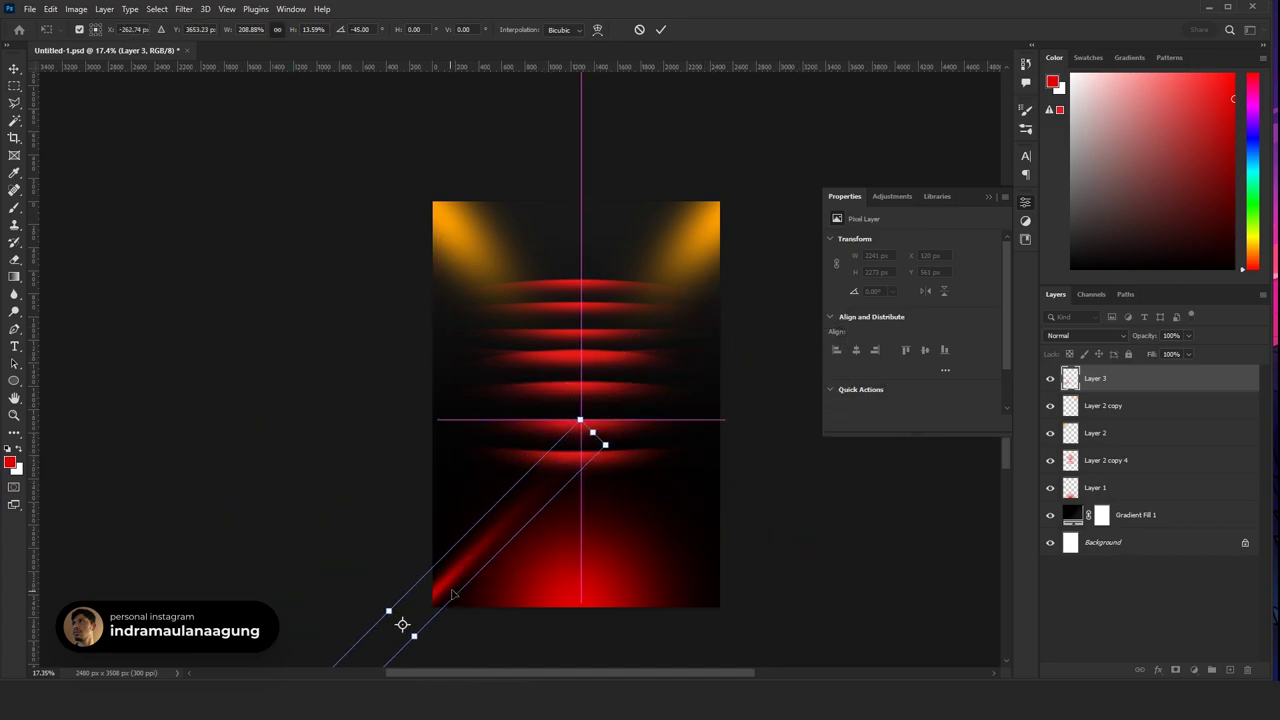
{"action": "mouse_move", "coordinate": [407, 648]}
{"action": "left_mouse_down"}
{"action": "mouse_move", "coordinate": [478, 572]}
{"action": "mouse_move", "coordinate": [467, 585]}
{"action": "left_mouse_up"}
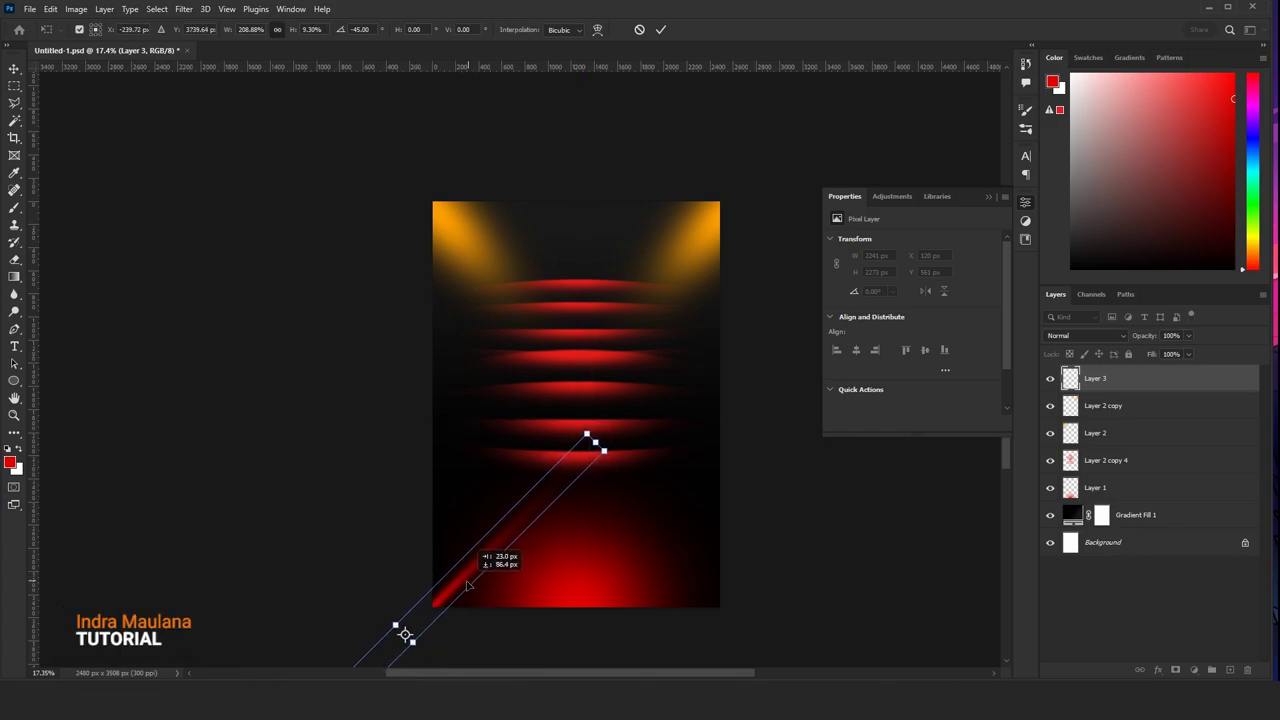
{"action": "left_click", "coordinate": [663, 31]}
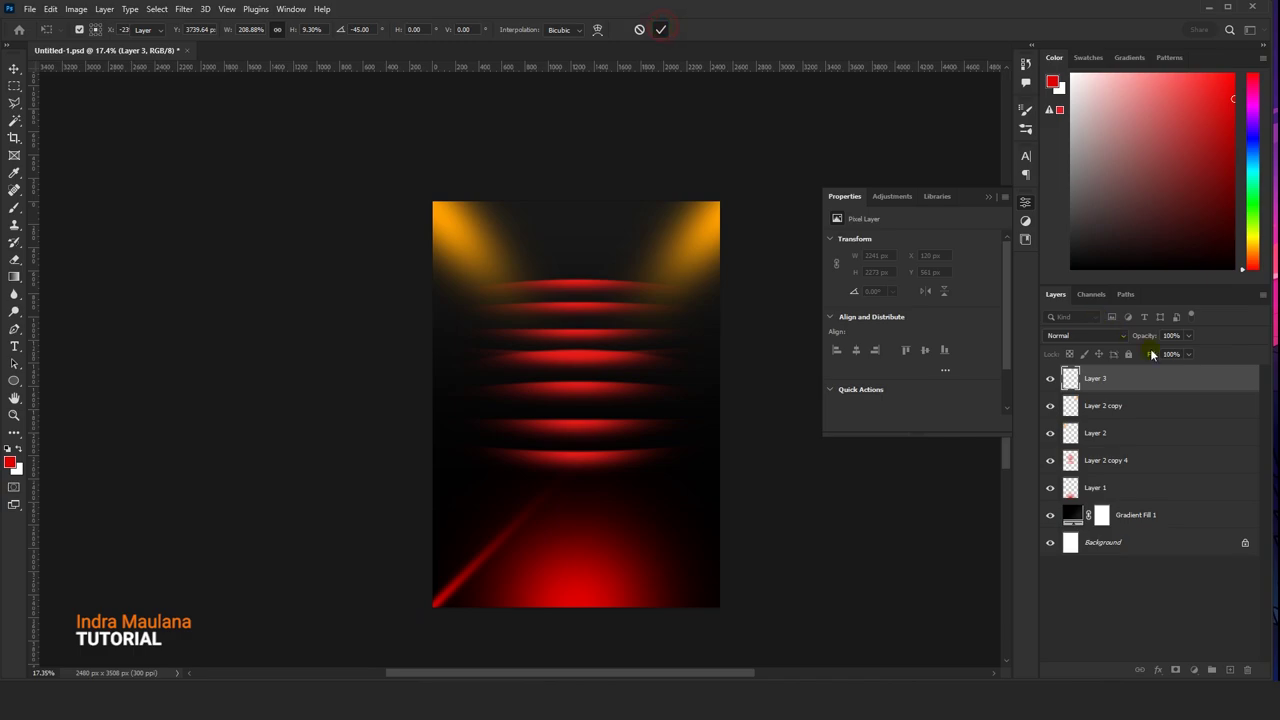
- Duplicate the red streak and flip the copy horizontally into the bottom-right corner
{"action": "left_click_drag", "start_coordinate": [1095, 378], "coordinate": [1230, 670]}
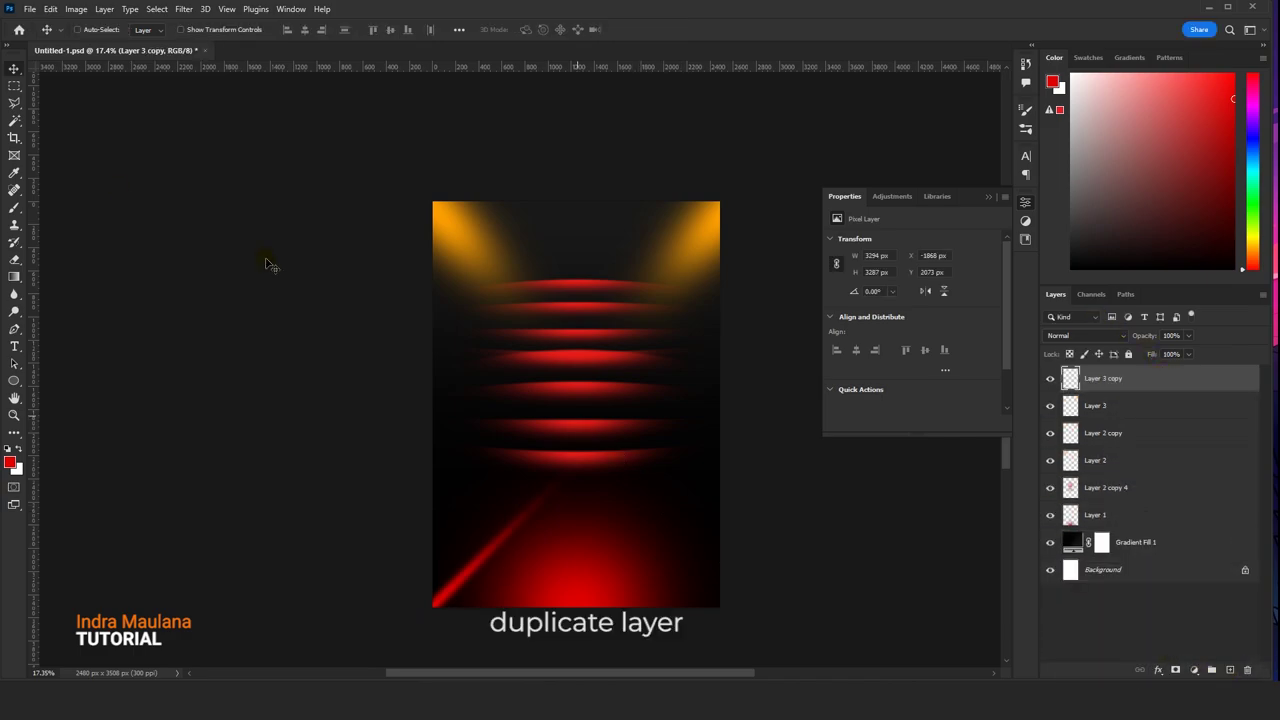
{"action": "left_click", "coordinate": [49, 9]}
{"action": "left_click", "coordinate": [105, 300]}
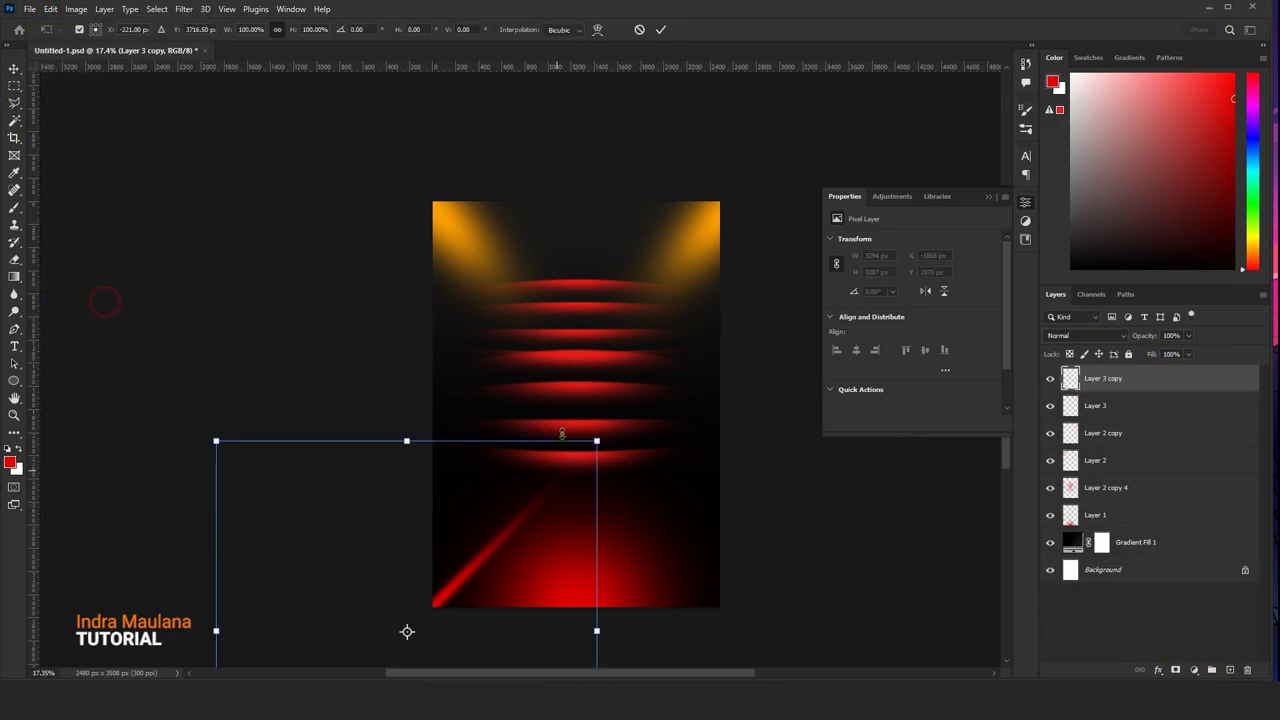
{"action": "left_click_drag", "start_coordinate": [407, 631], "coordinate": [596, 631]}
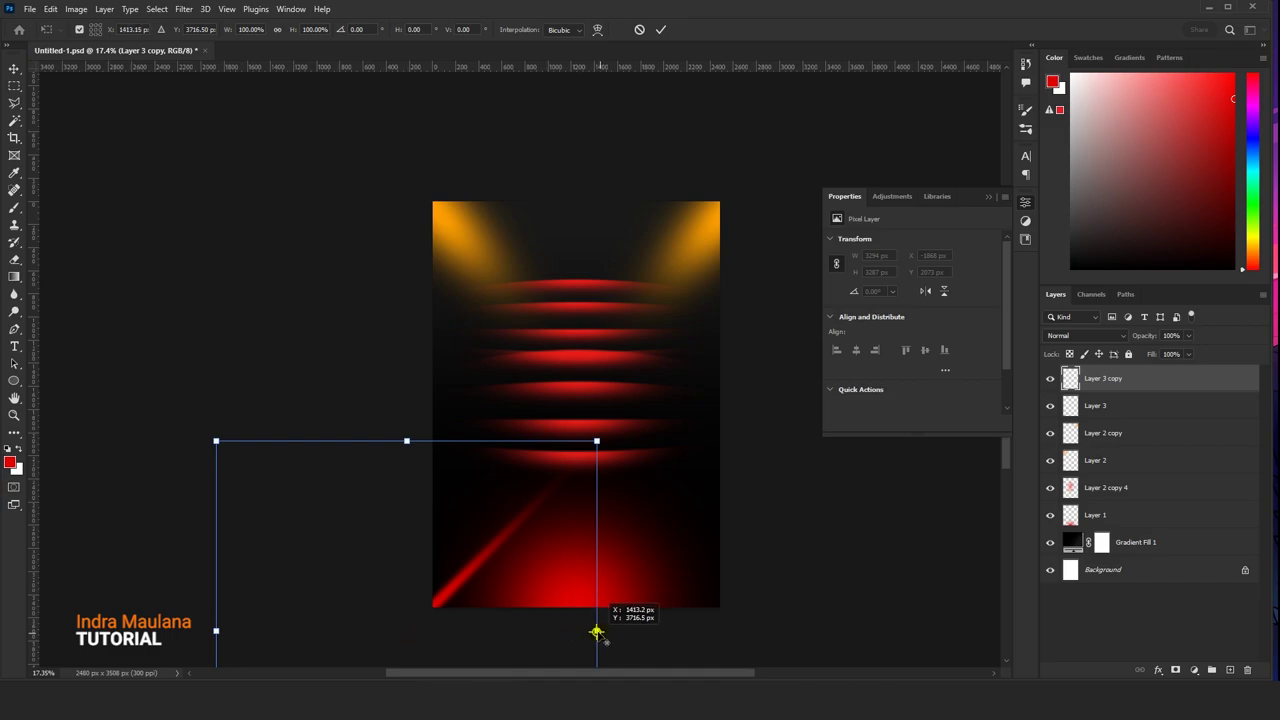
{"action": "right_click", "coordinate": [660, 492]}
{"action": "left_click", "coordinate": [714, 473]}
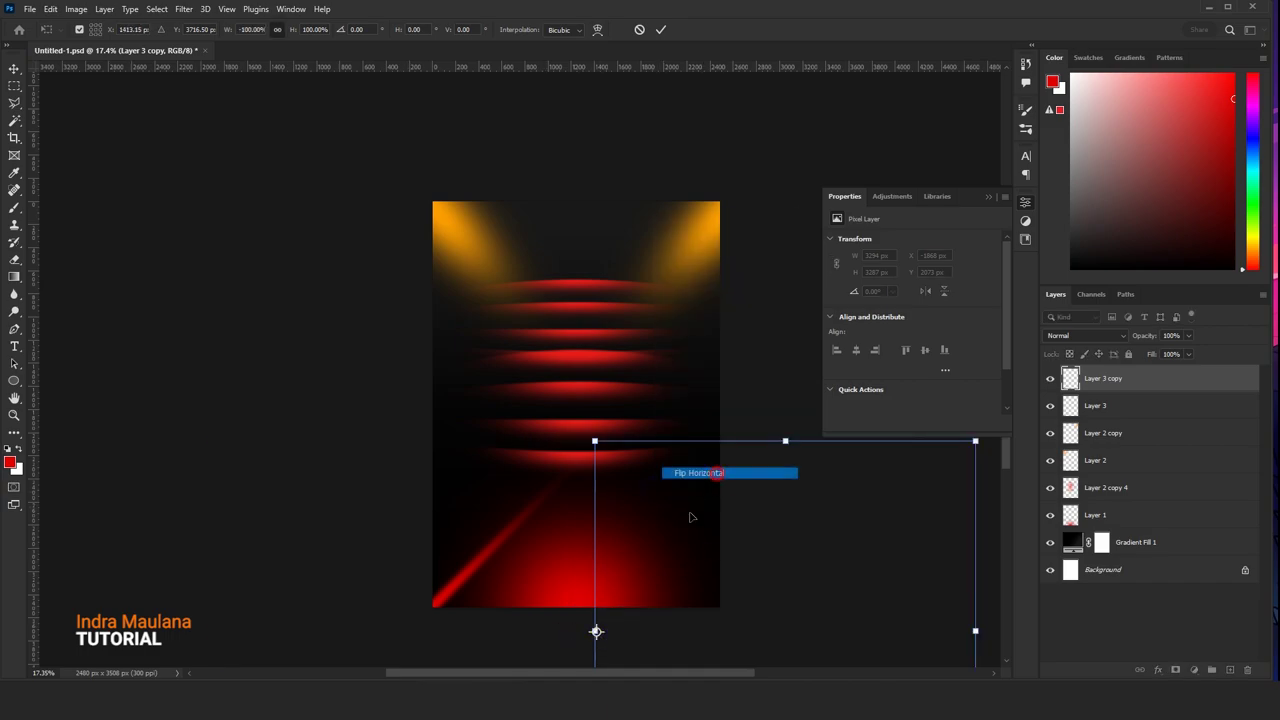
{"action": "mouse_move", "coordinate": [738, 579]}
{"action": "left_mouse_down"}
{"action": "mouse_move", "coordinate": [700, 585]}
{"action": "mouse_move", "coordinate": [730, 616]}
{"action": "left_mouse_up"}
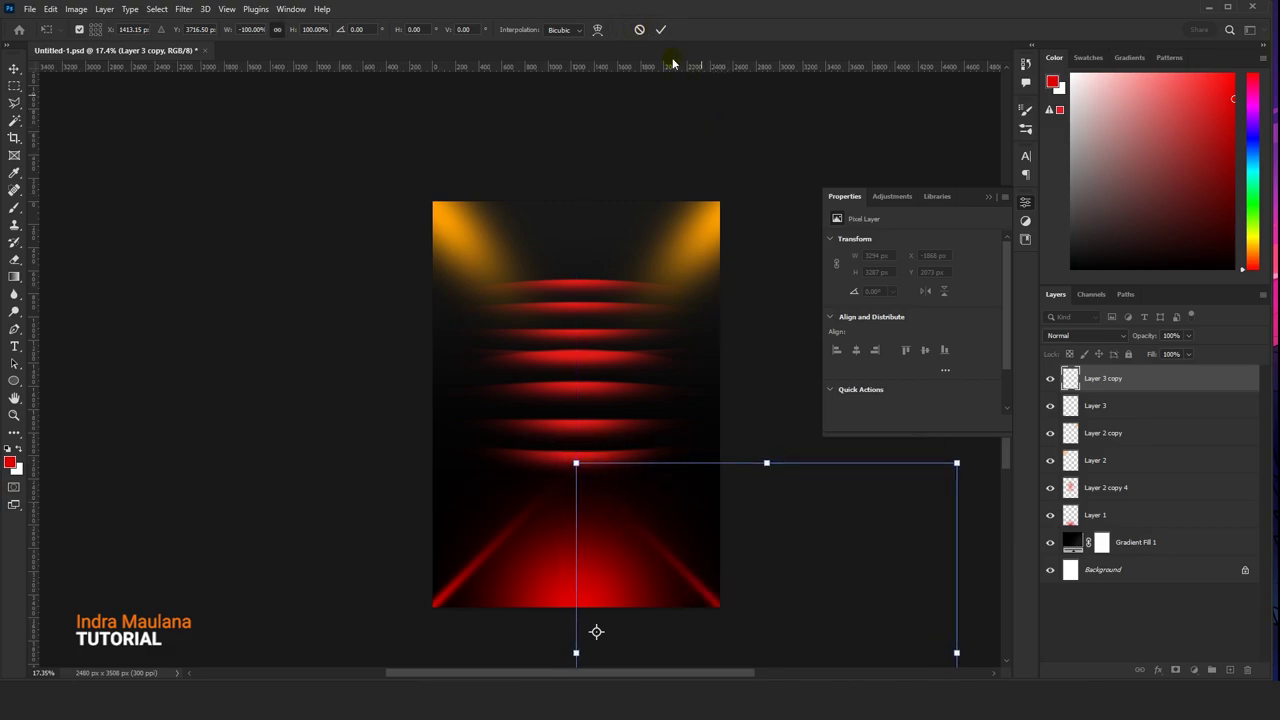
{"action": "left_click", "coordinate": [660, 29]}
{"action": "scroll", "coordinate": [552, 405], "scroll_direction": "up", "scroll_amount": 1}
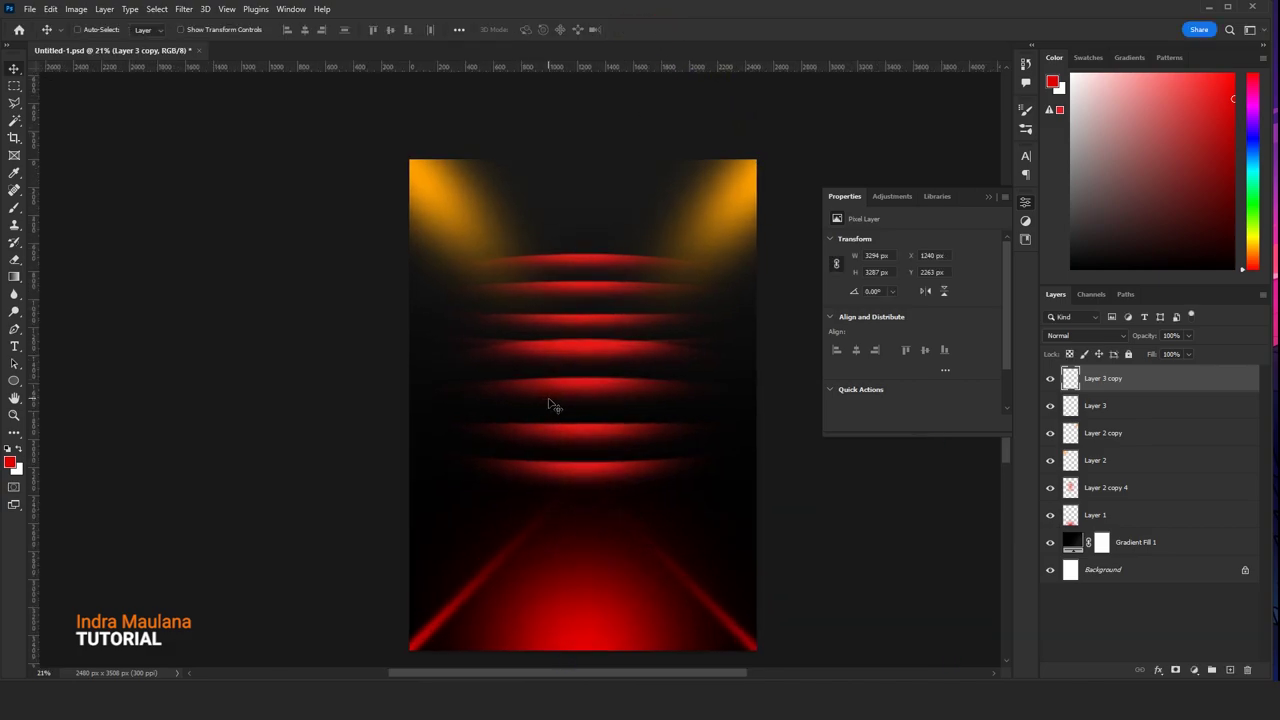
- Add an empty Layer 4 and load the Halftone_sample_Brushes set into the brush presets
{"action": "left_click", "coordinate": [1230, 670]}
{"action": "left_click", "coordinate": [12, 208]}
{"action": "right_click", "coordinate": [476, 212]}
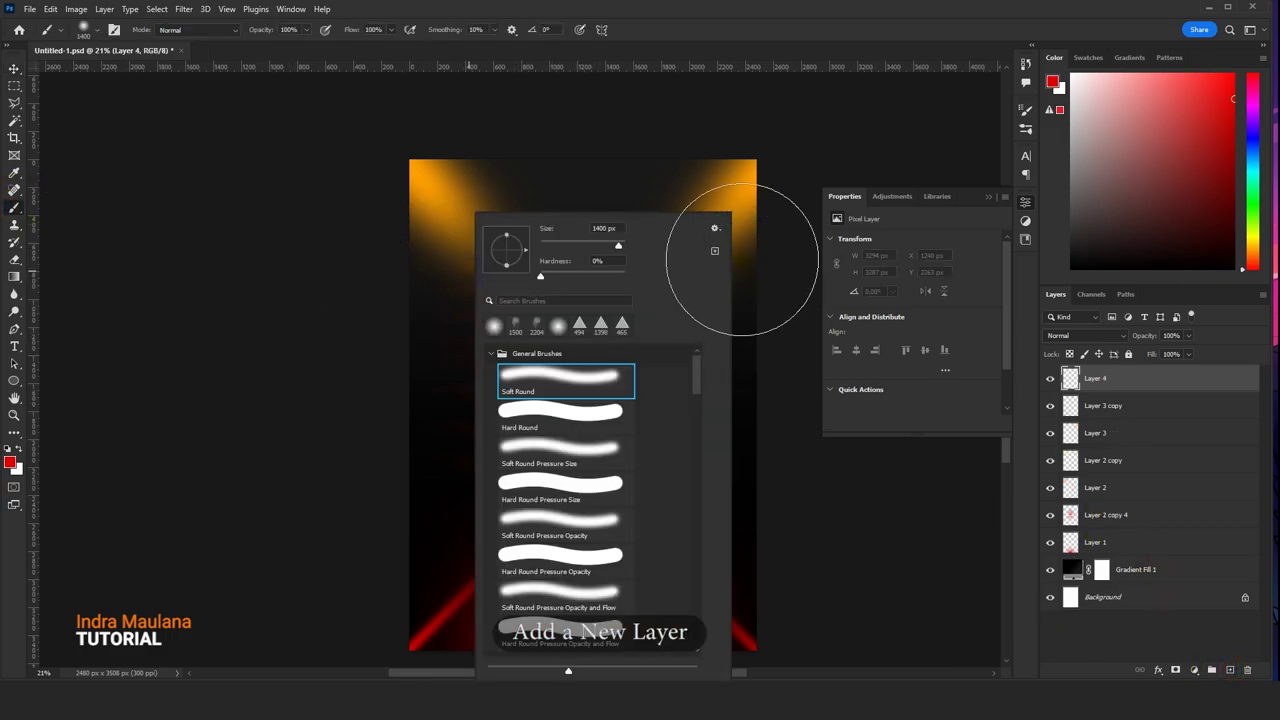
{"action": "left_click", "coordinate": [714, 230]}
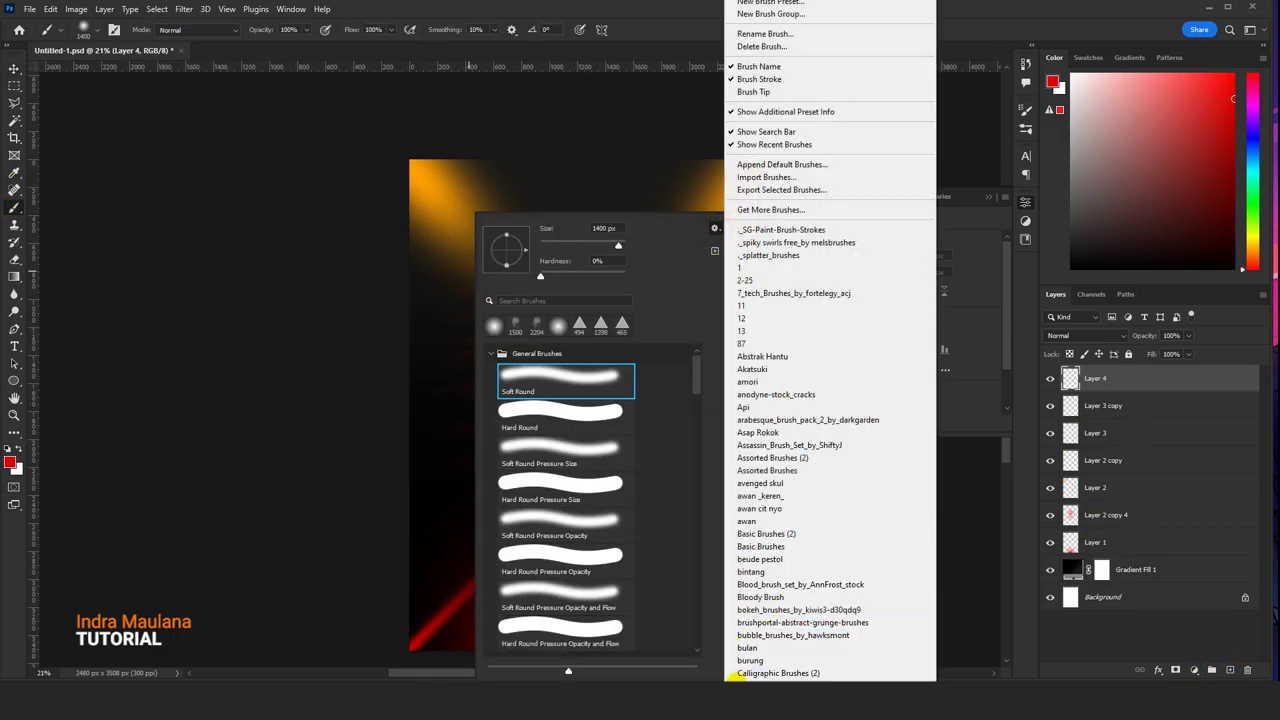
{"action": "mouse_move", "coordinate": [830, 676]}
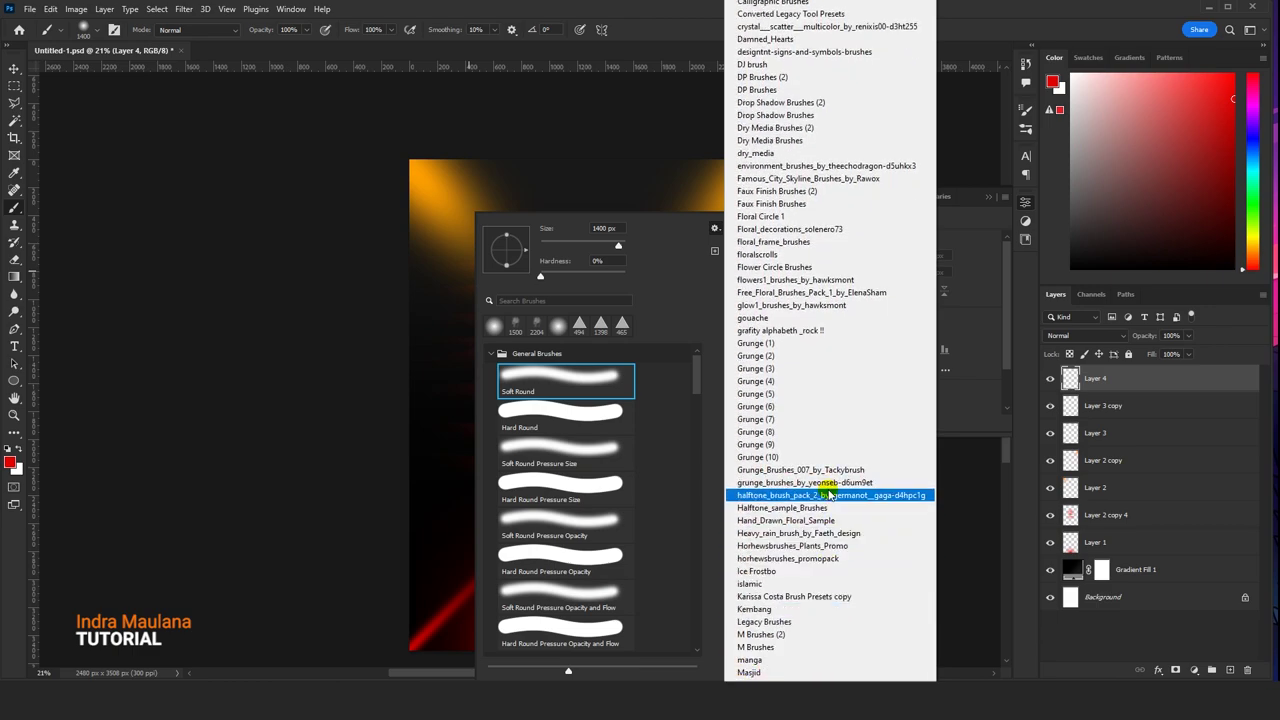
{"action": "left_click", "coordinate": [828, 497]}
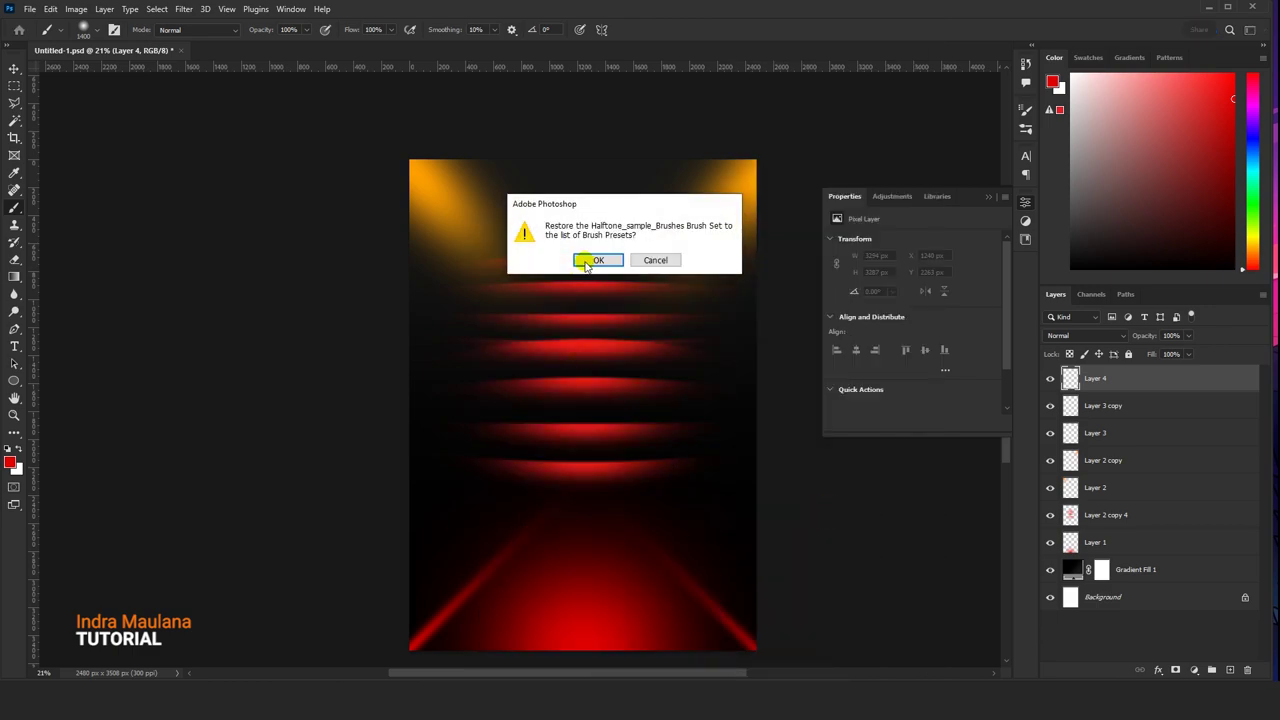
{"action": "left_click", "coordinate": [586, 257]}
- Scroll the brush presets to the halftone brushes, trying Pincel muestreado 2 and 6
{"action": "scroll", "coordinate": [672, 547], "scroll_direction": "down", "scroll_amount": 2}
{"action": "left_click_drag", "start_coordinate": [810, 378], "coordinate": [810, 480]}
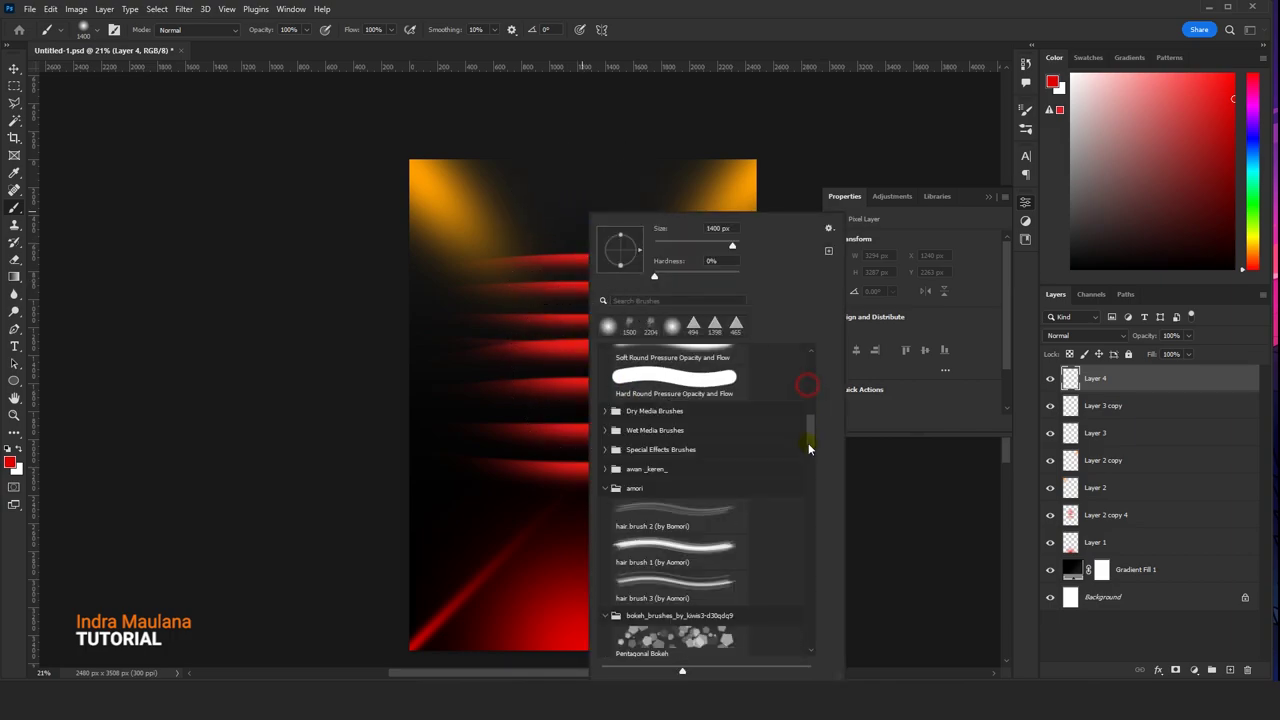
{"action": "left_click", "coordinate": [683, 487]}
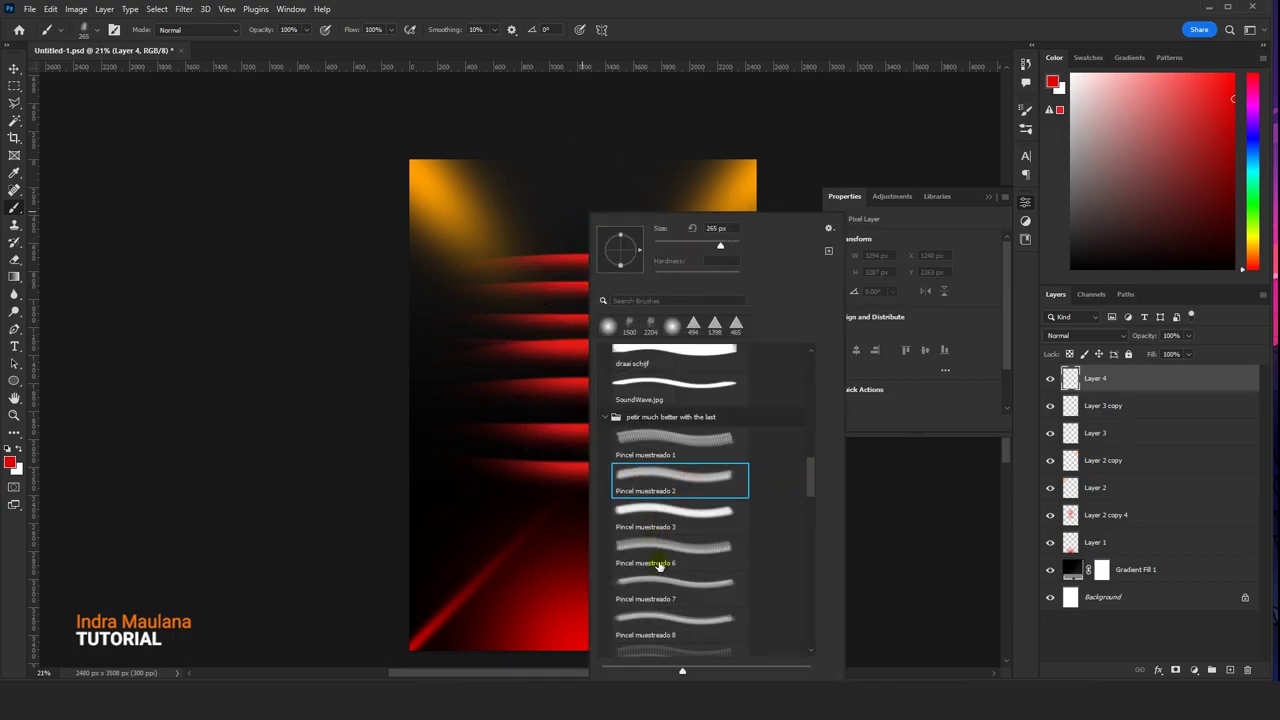
{"action": "left_click", "coordinate": [658, 548]}
{"action": "left_click", "coordinate": [466, 457]}
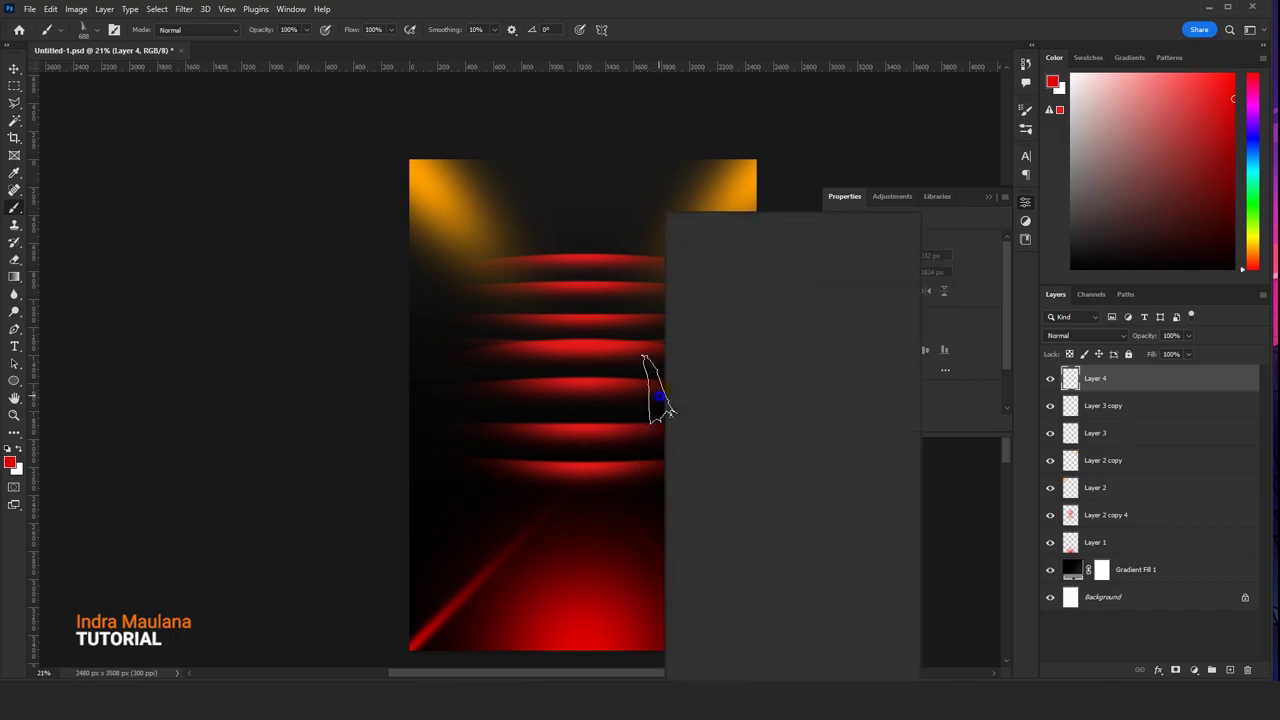
{"action": "right_click", "coordinate": [655, 375]}
{"action": "scroll", "coordinate": [719, 515], "scroll_direction": "down", "scroll_amount": 2}
{"action": "left_click_drag", "start_coordinate": [888, 500], "coordinate": [887, 662]}
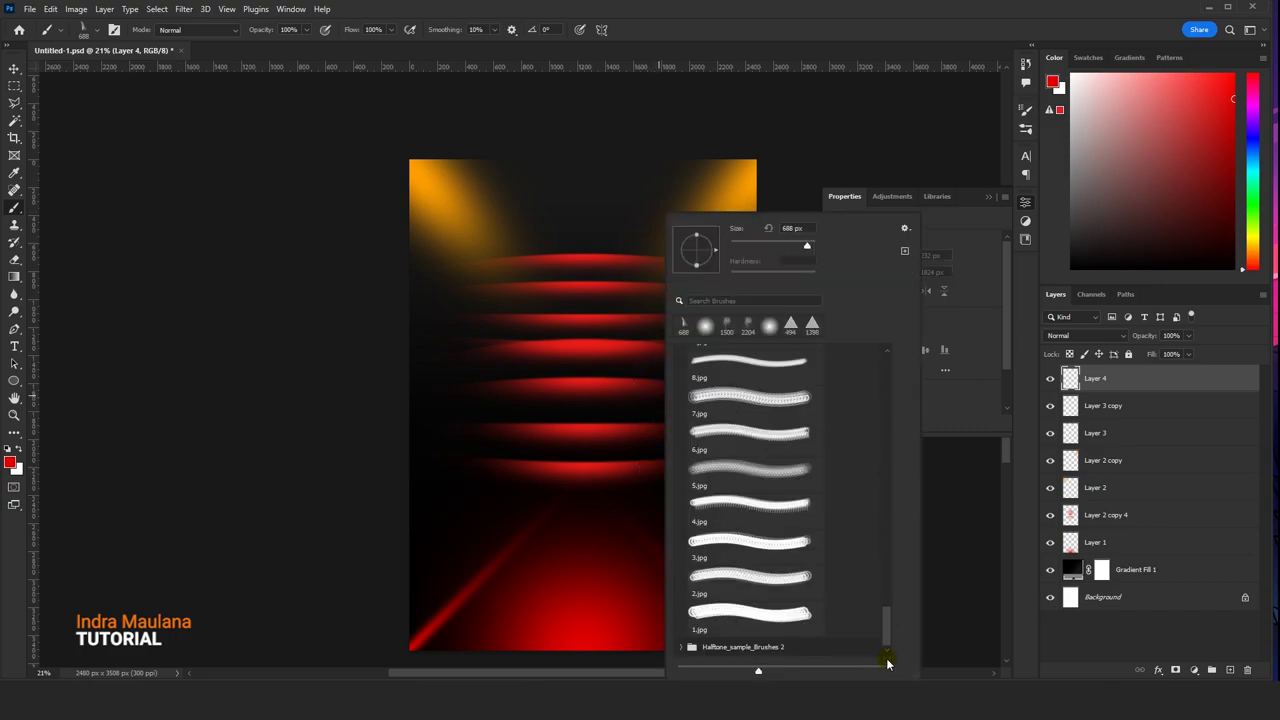
- Stamp white Halftone Hexagram #2 dots over the red bands on Layer 4
{"action": "scroll", "coordinate": [750, 580], "scroll_direction": "down", "scroll_amount": 3}
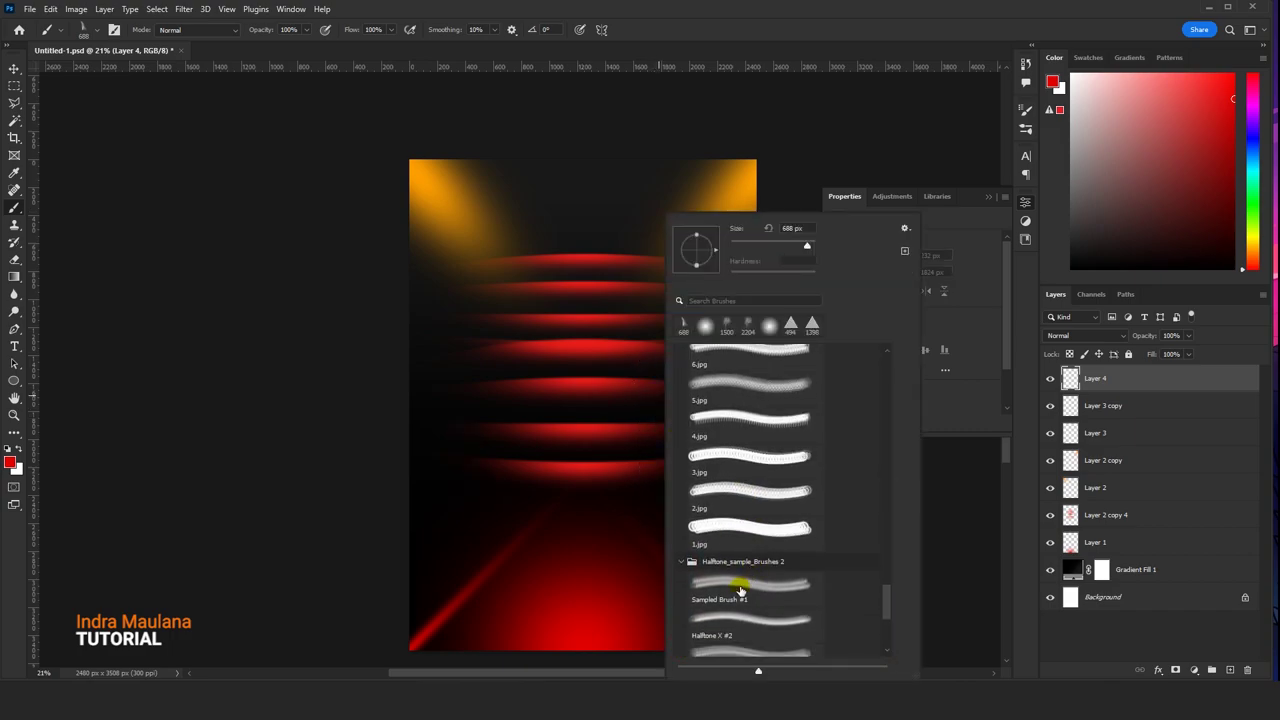
{"action": "left_click", "coordinate": [745, 615]}
{"action": "scroll", "coordinate": [772, 626], "scroll_direction": "down", "scroll_amount": 1}
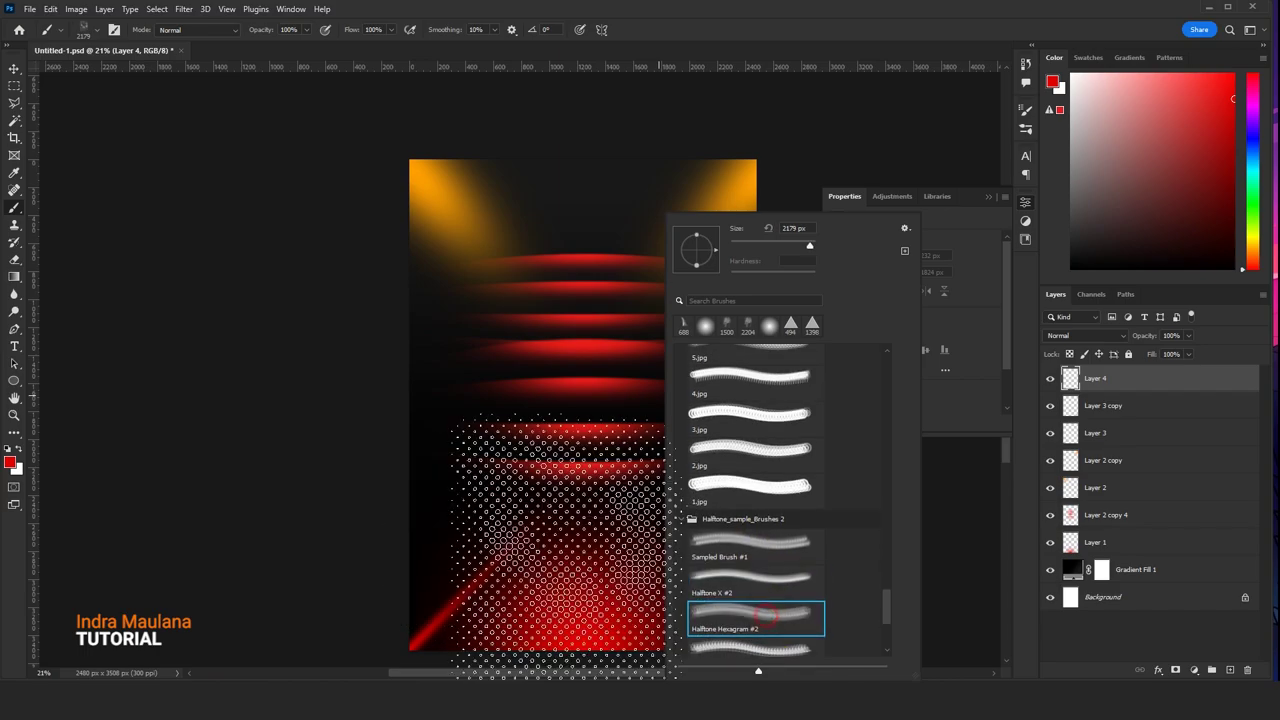
{"action": "left_click", "coordinate": [620, 450]}
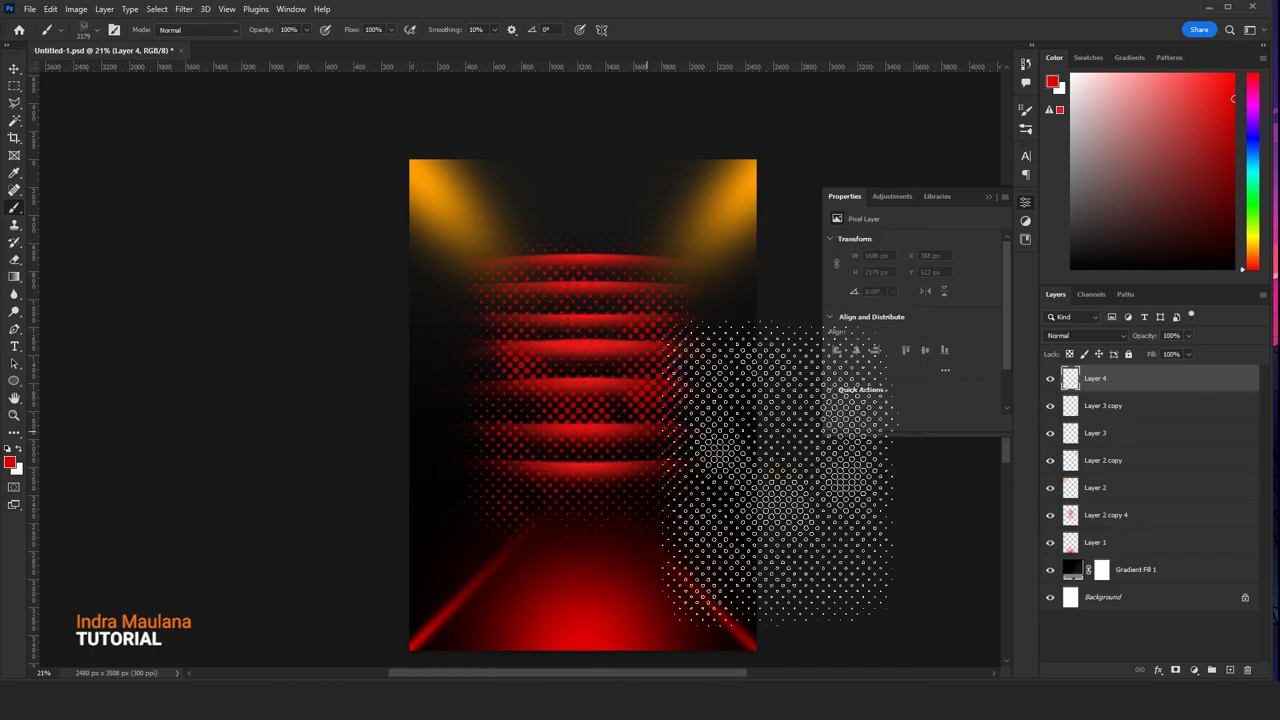
{"action": "key", "text": "ctrl+z"}
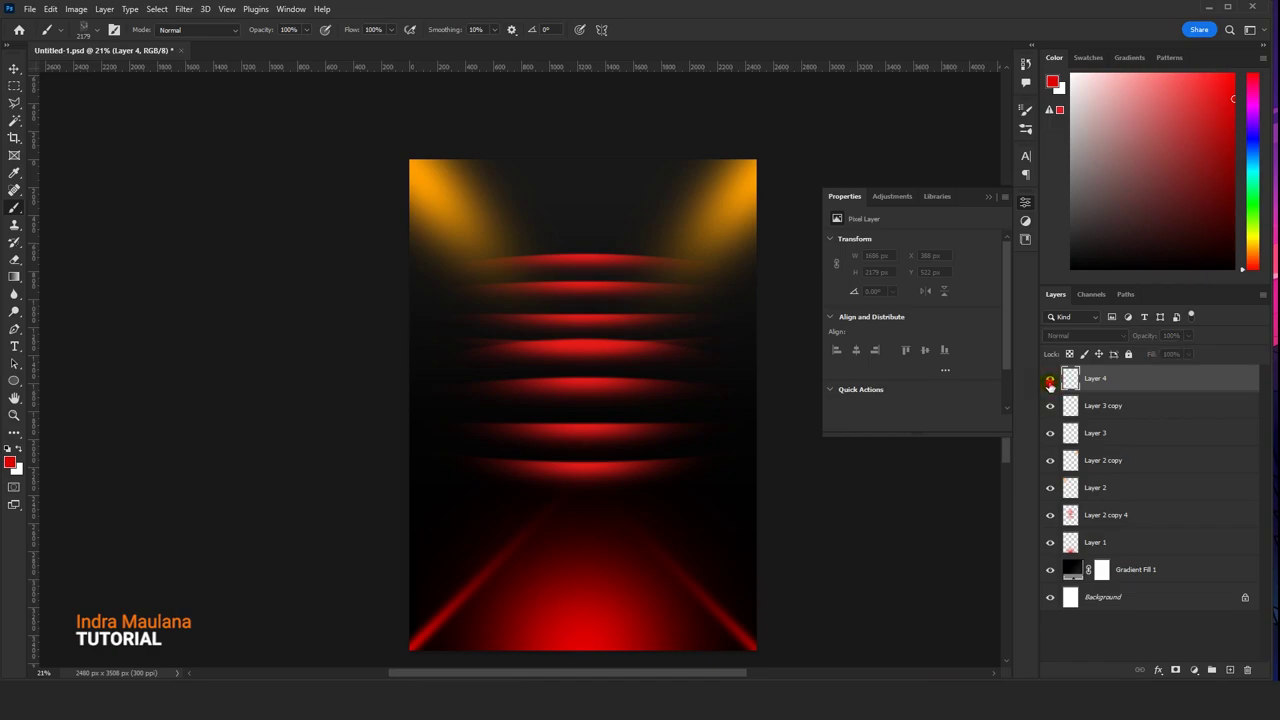
{"action": "left_click", "coordinate": [17, 452]}
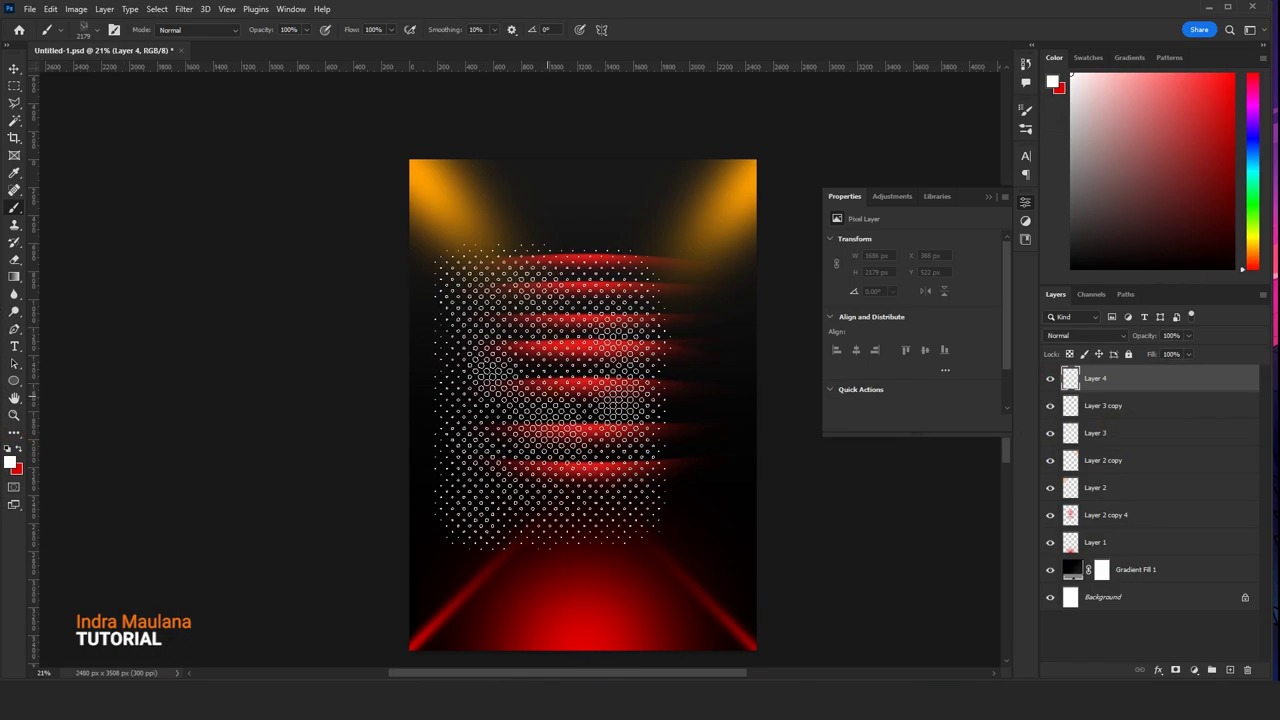
{"action": "left_click", "coordinate": [565, 395]}
- Set Layer 4 to Overlay and move the halftone dots down onto the floor glow
{"action": "left_click", "coordinate": [18, 72]}
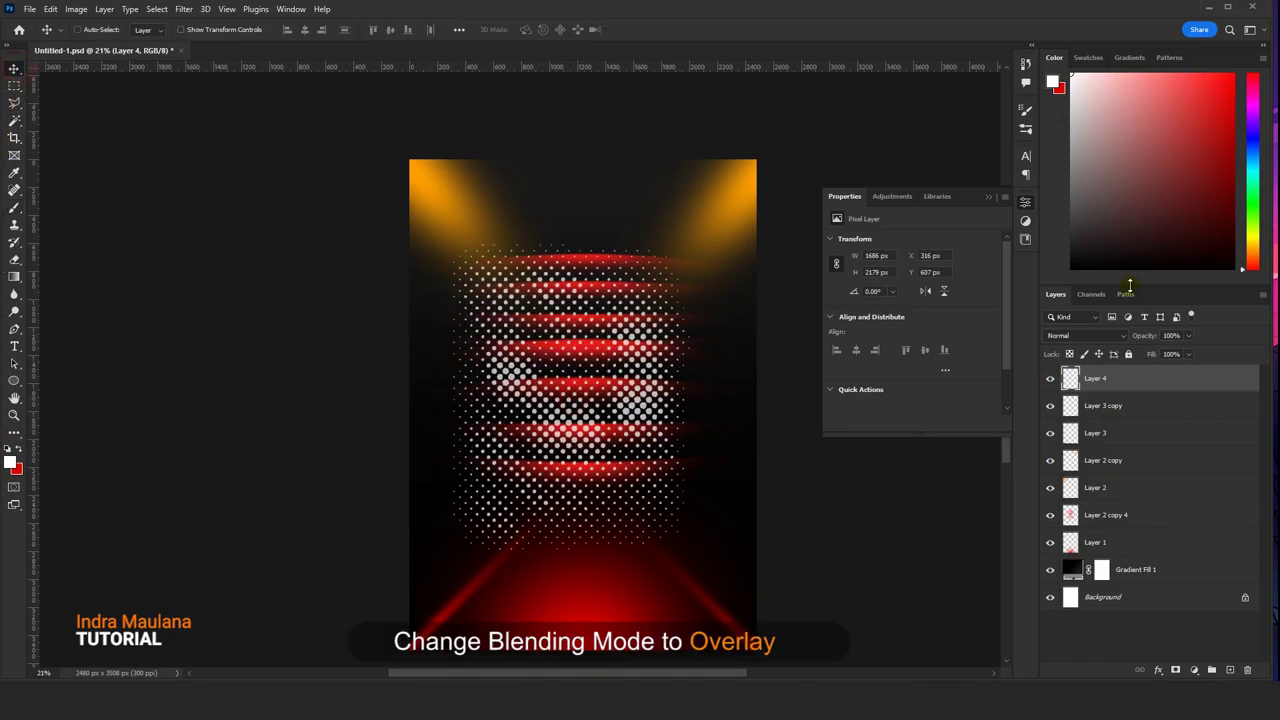
{"action": "left_click", "coordinate": [1085, 335]}
{"action": "left_click", "coordinate": [1068, 498]}
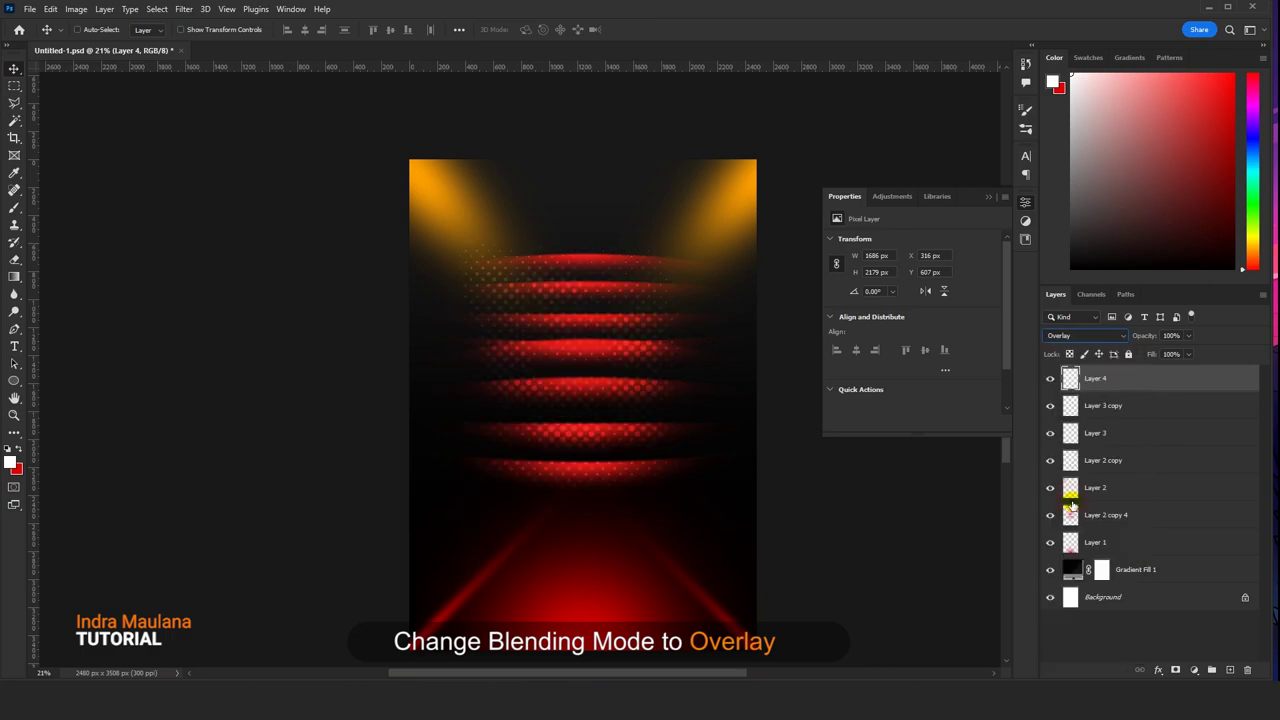
{"action": "left_click_drag", "start_coordinate": [672, 363], "coordinate": [622, 591]}
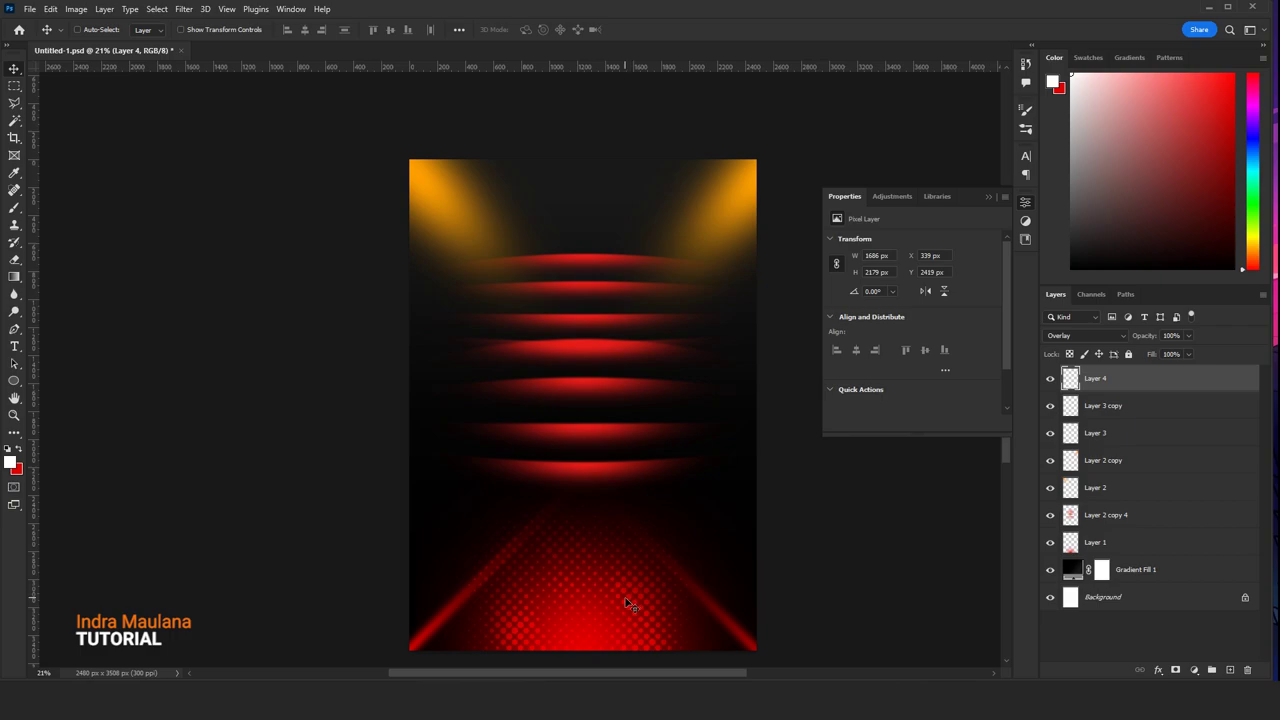
{"action": "scroll", "coordinate": [629, 603], "scroll_direction": "up", "scroll_amount": 1}
{"action": "scroll", "coordinate": [594, 457], "scroll_direction": "down", "scroll_amount": 2}
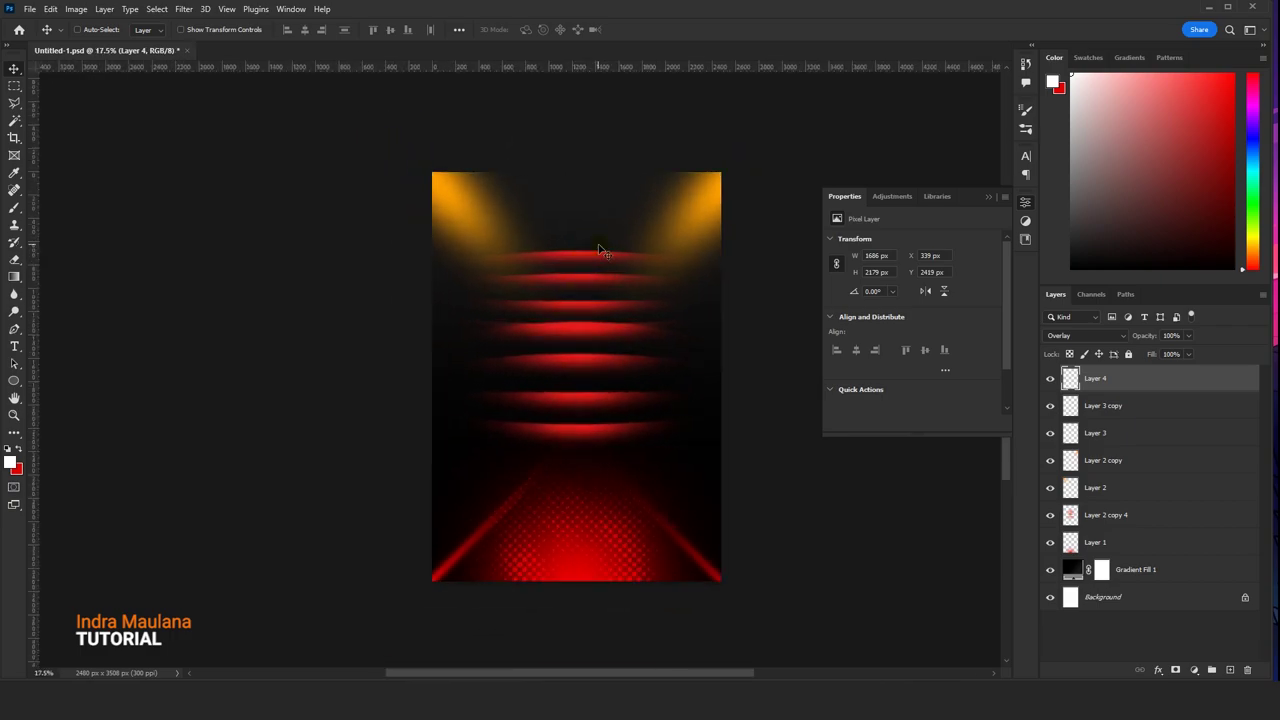
{"action": "left_click_drag", "start_coordinate": [636, 281], "coordinate": [611, 257]}
{"action": "scroll", "coordinate": [623, 309], "scroll_direction": "down", "scroll_amount": 2}
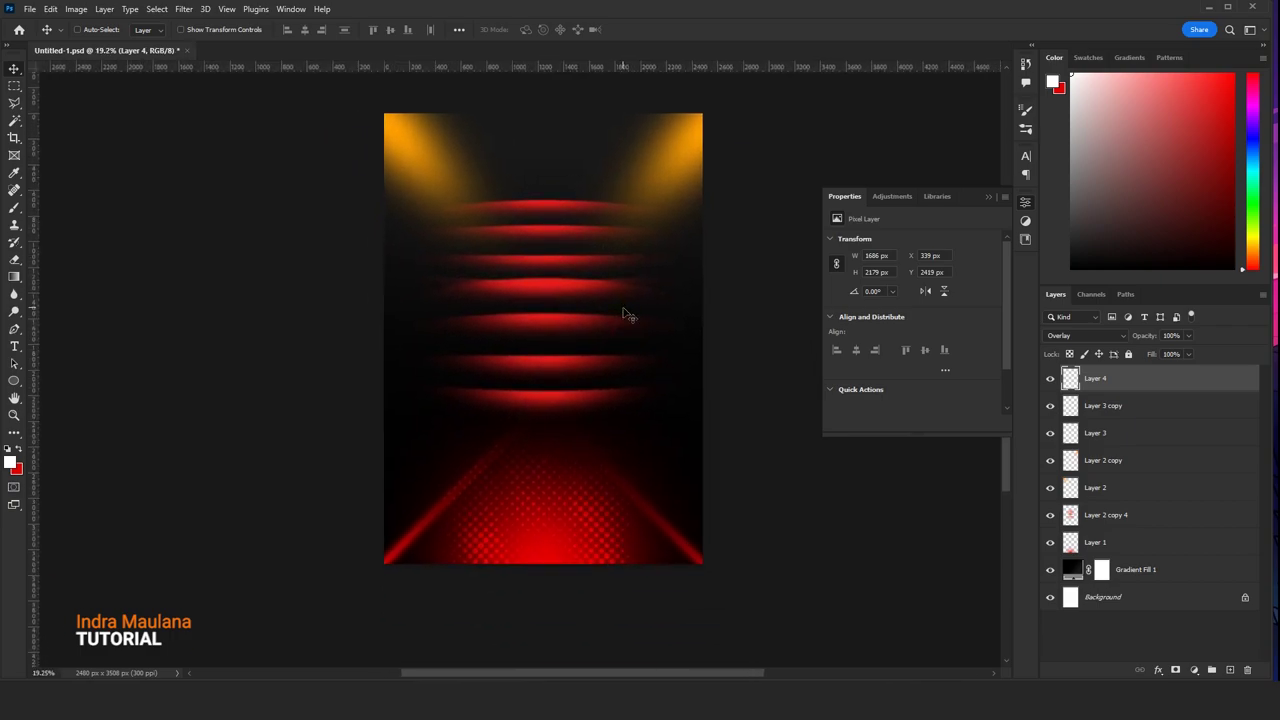
{"action": "scroll", "coordinate": [626, 314], "scroll_direction": "down", "scroll_amount": 1}
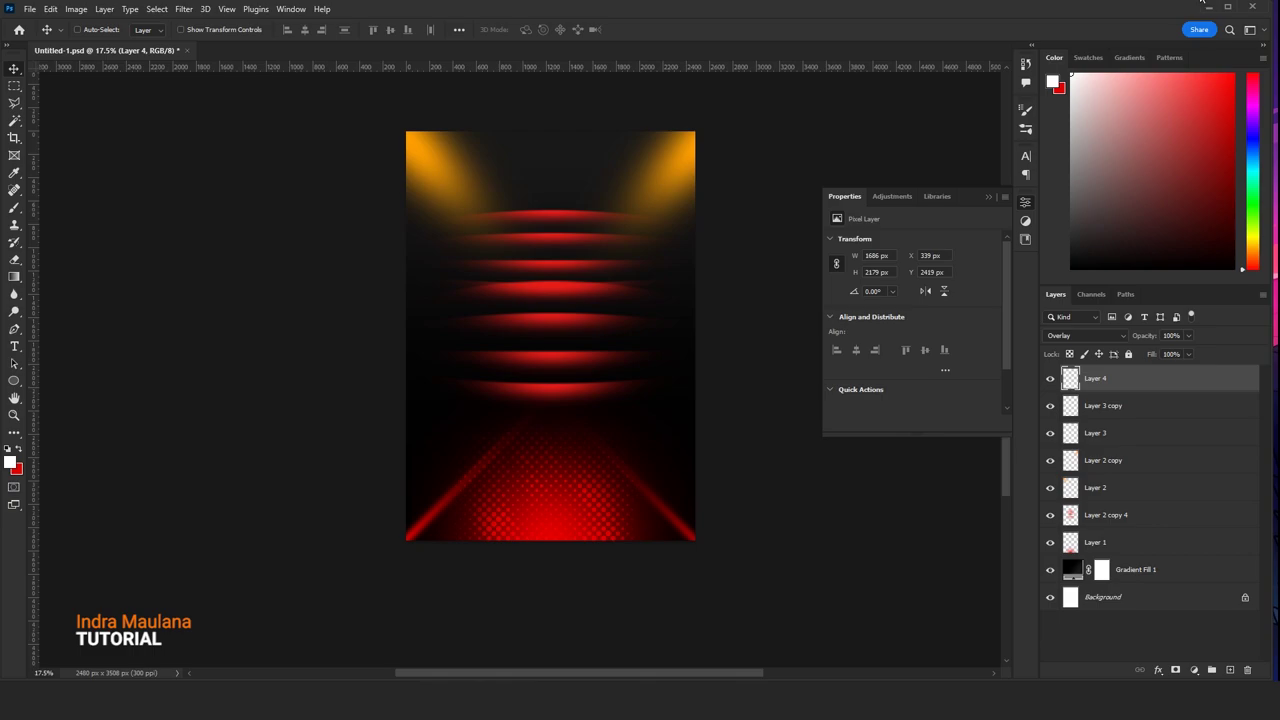
{"action": "scroll", "coordinate": [766, 220], "scroll_direction": "up", "scroll_amount": 4}
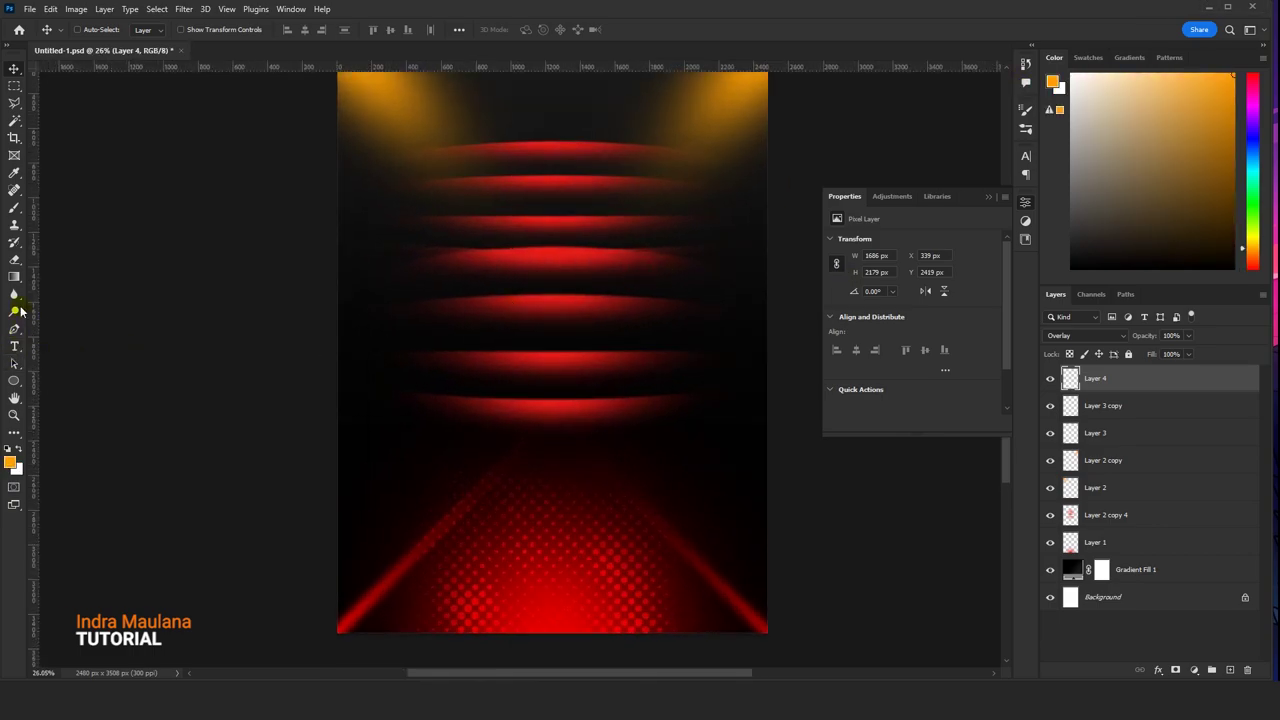
- Undo a stray brush dab and add a new empty Layer 5
{"action": "right_click", "coordinate": [469, 250]}
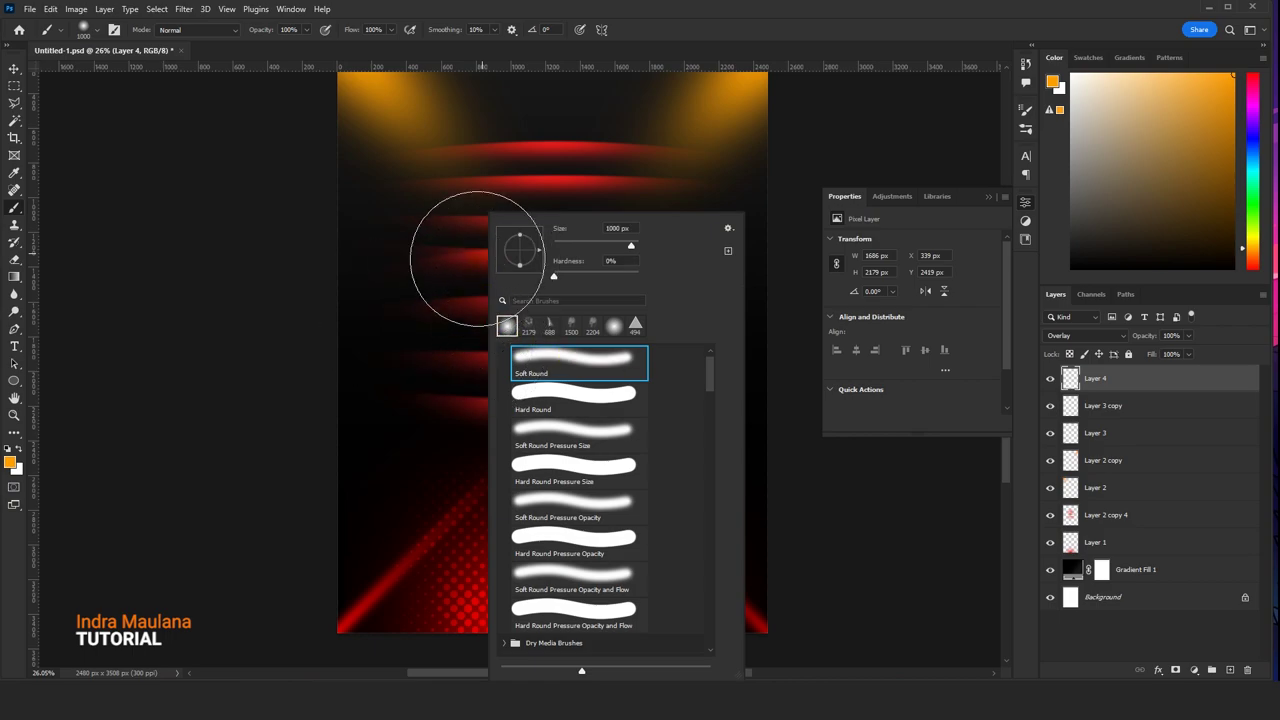
{"action": "left_click", "coordinate": [549, 160]}
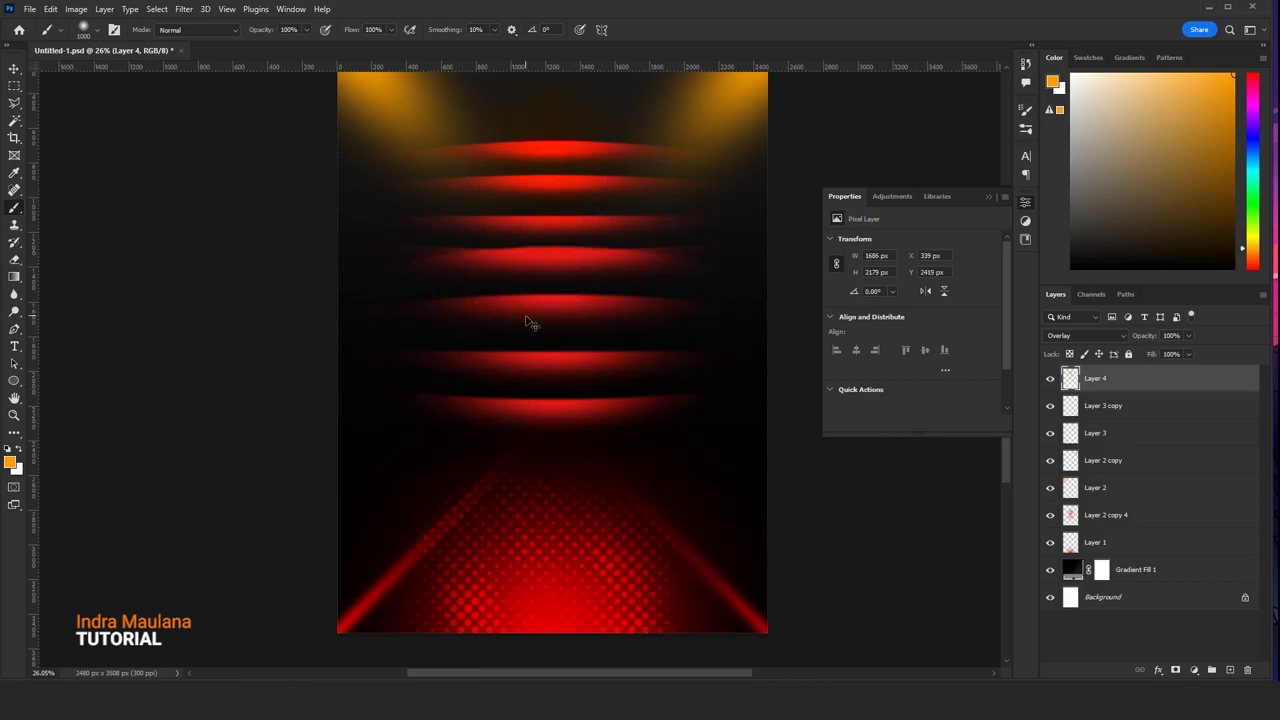
{"action": "key", "text": "ctrl+z"}
{"action": "left_click", "coordinate": [1229, 670]}
{"action": "scroll", "coordinate": [586, 323], "scroll_direction": "up", "scroll_amount": 2, "text": "alt"}
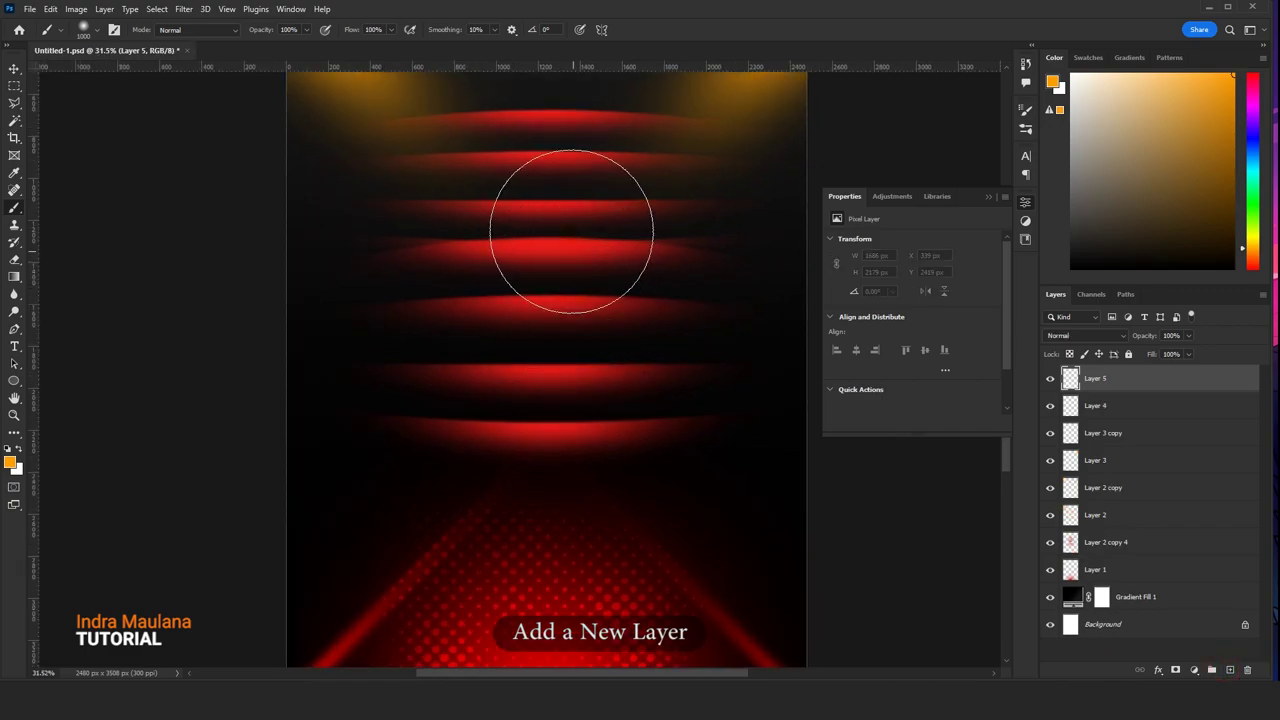
{"action": "scroll", "coordinate": [549, 234], "scroll_direction": "up", "scroll_amount": 1}
{"action": "scroll", "coordinate": [312, 130], "scroll_direction": "down", "scroll_amount": 1, "text": "alt"}
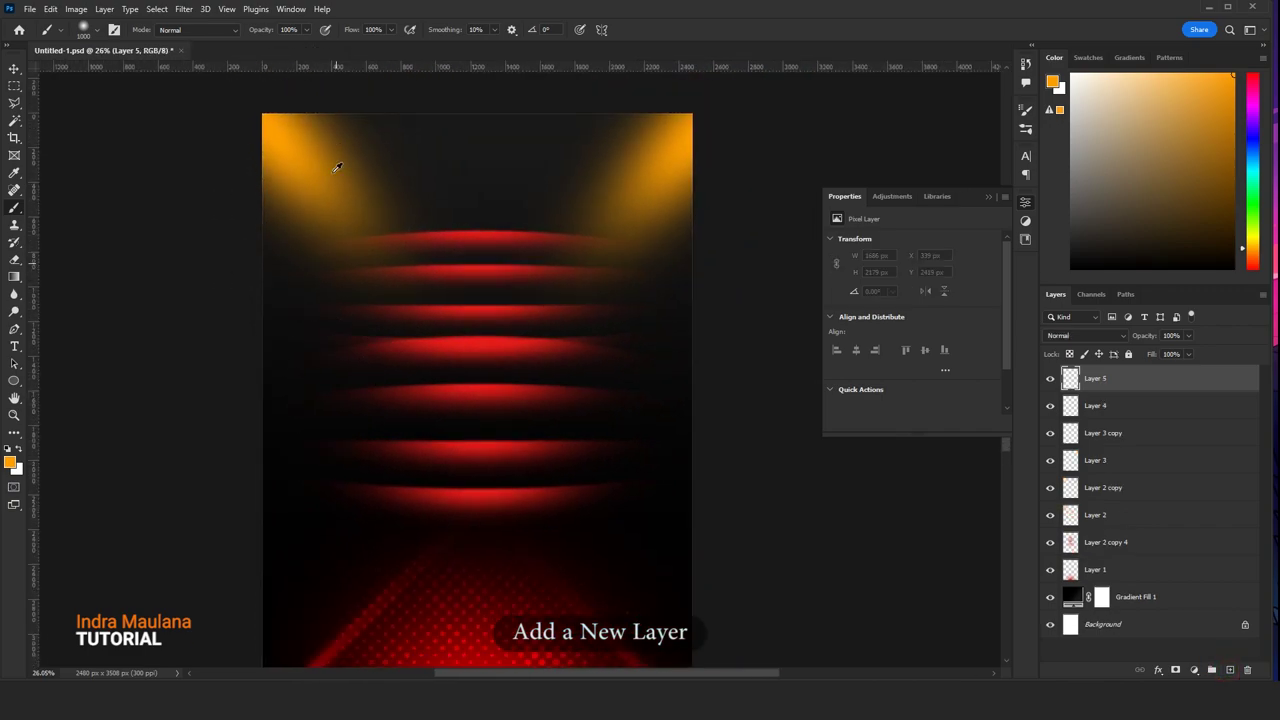
- Sample the top-left light's orange and paint a soft glow at the canvas centre
{"action": "left_click", "coordinate": [265, 120]}
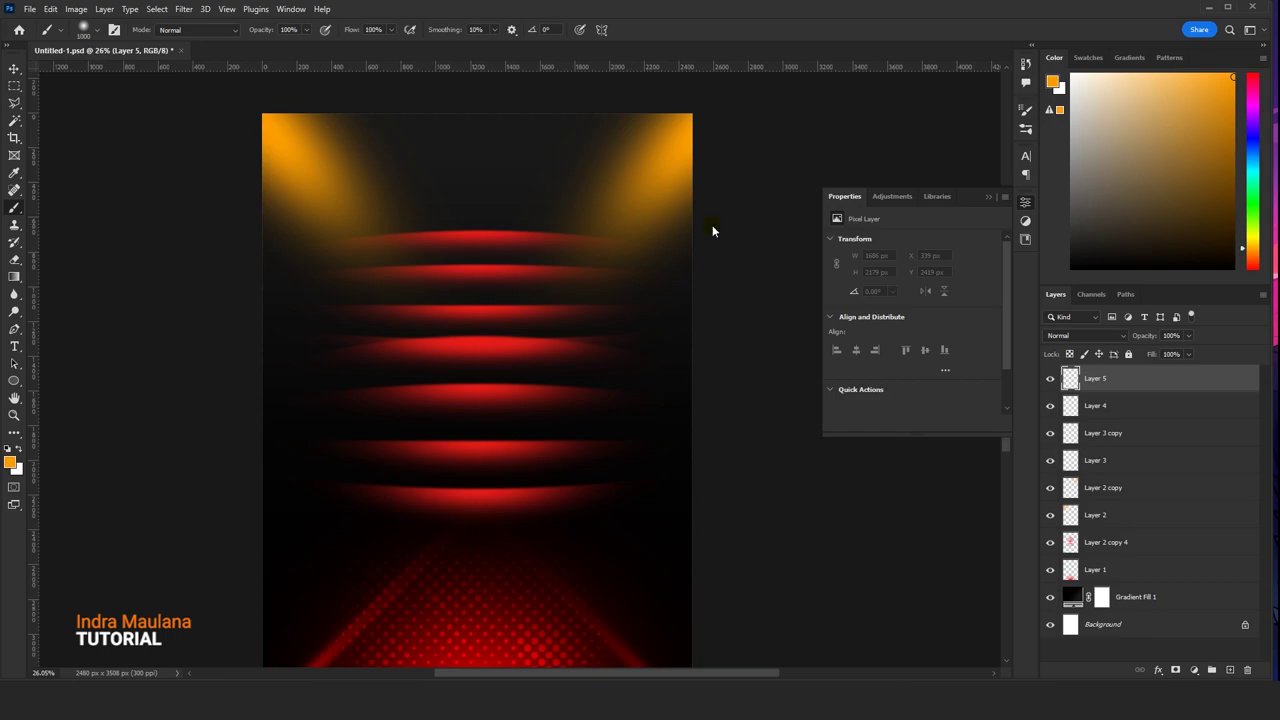
{"action": "left_click", "coordinate": [10, 463]}
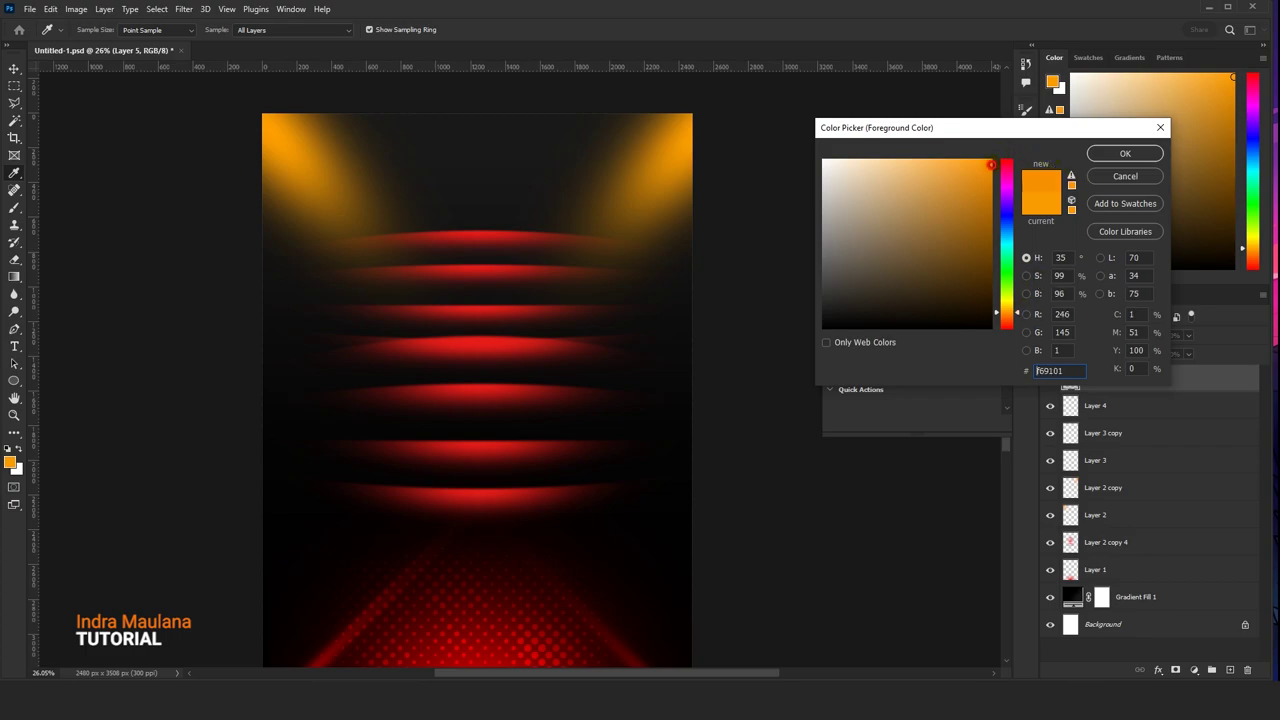
{"action": "left_click", "coordinate": [1124, 153]}
{"action": "key", "text": "b"}
{"action": "scroll", "coordinate": [457, 314], "scroll_direction": "up", "scroll_amount": 1}
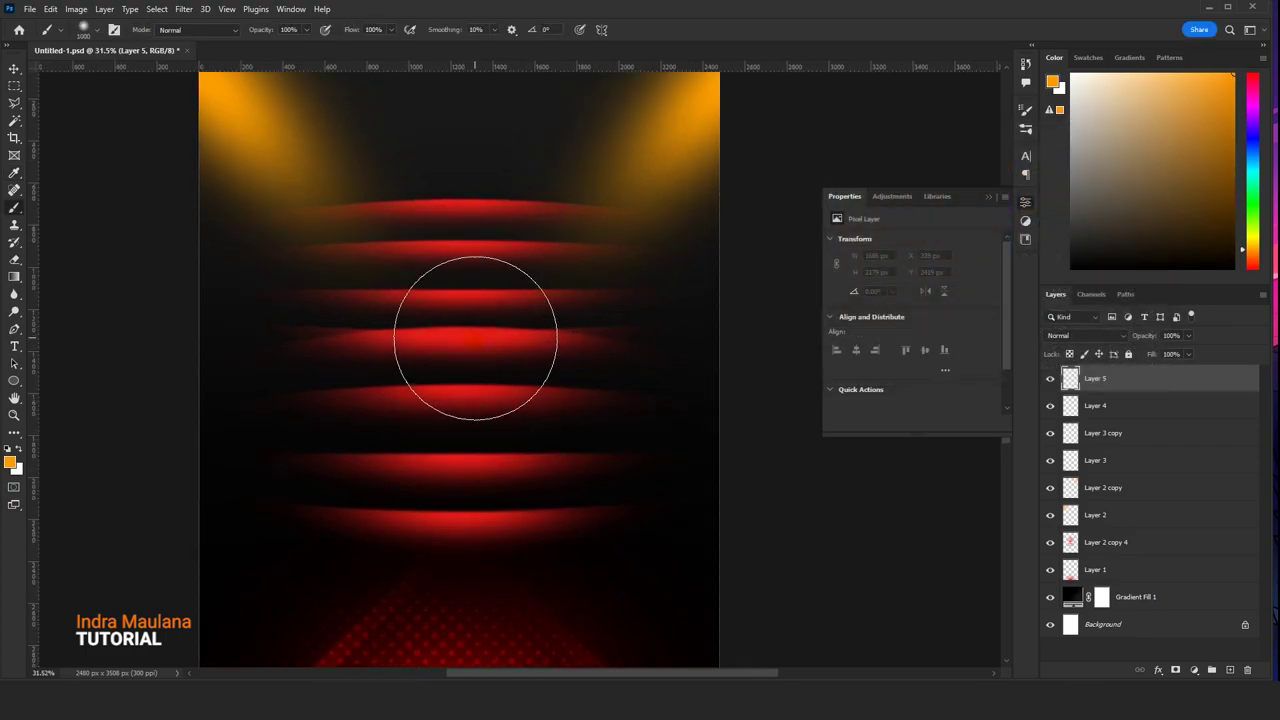
{"action": "left_click", "coordinate": [457, 314]}
{"action": "left_click", "coordinate": [13, 69]}
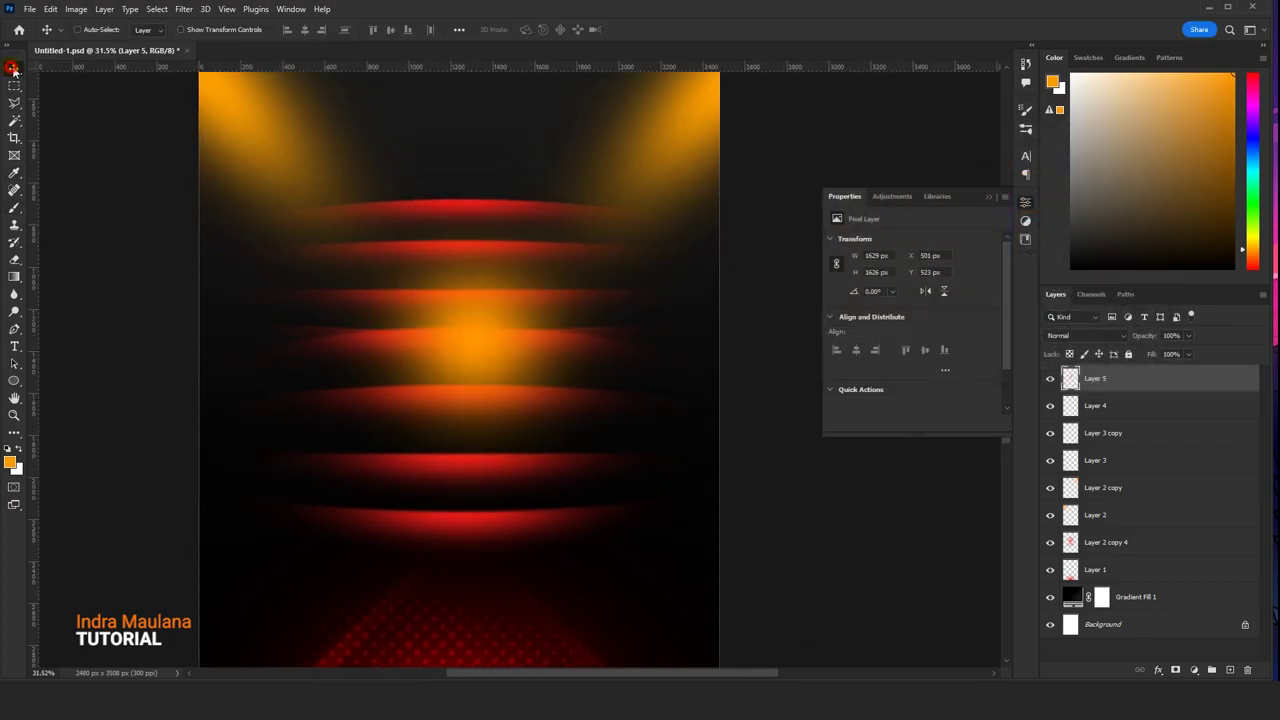
- Squash Layer 5's orange glow into a thin band and warp it into a curving flare
{"action": "left_click", "coordinate": [52, 10]}
{"action": "left_click", "coordinate": [158, 304]}
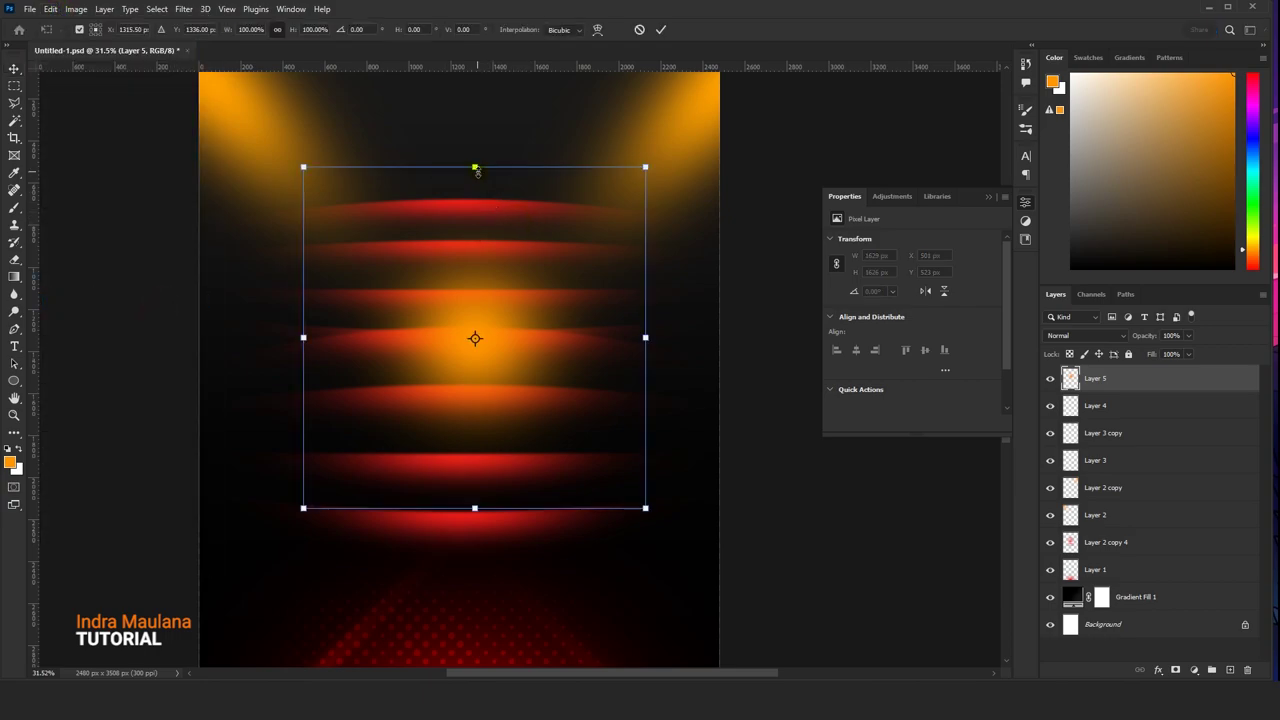
{"action": "left_click_drag", "start_coordinate": [476, 168], "coordinate": [475, 318]}
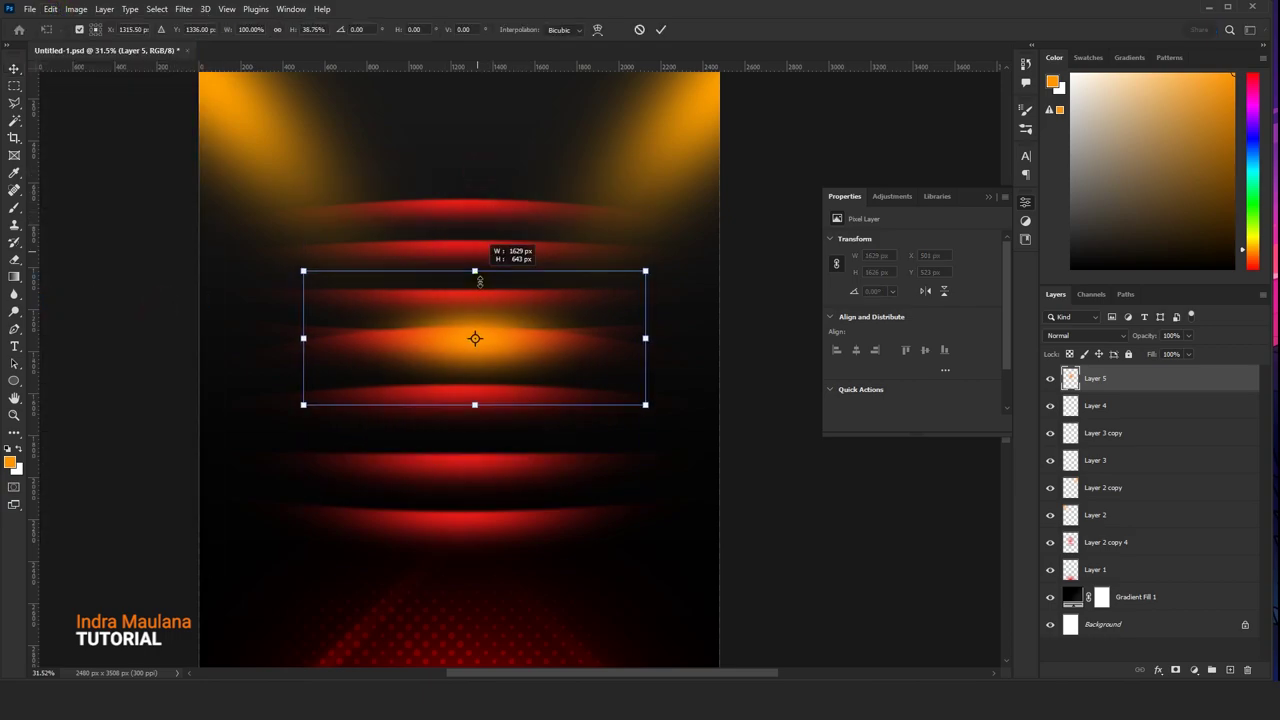
{"action": "left_click", "coordinate": [598, 30]}
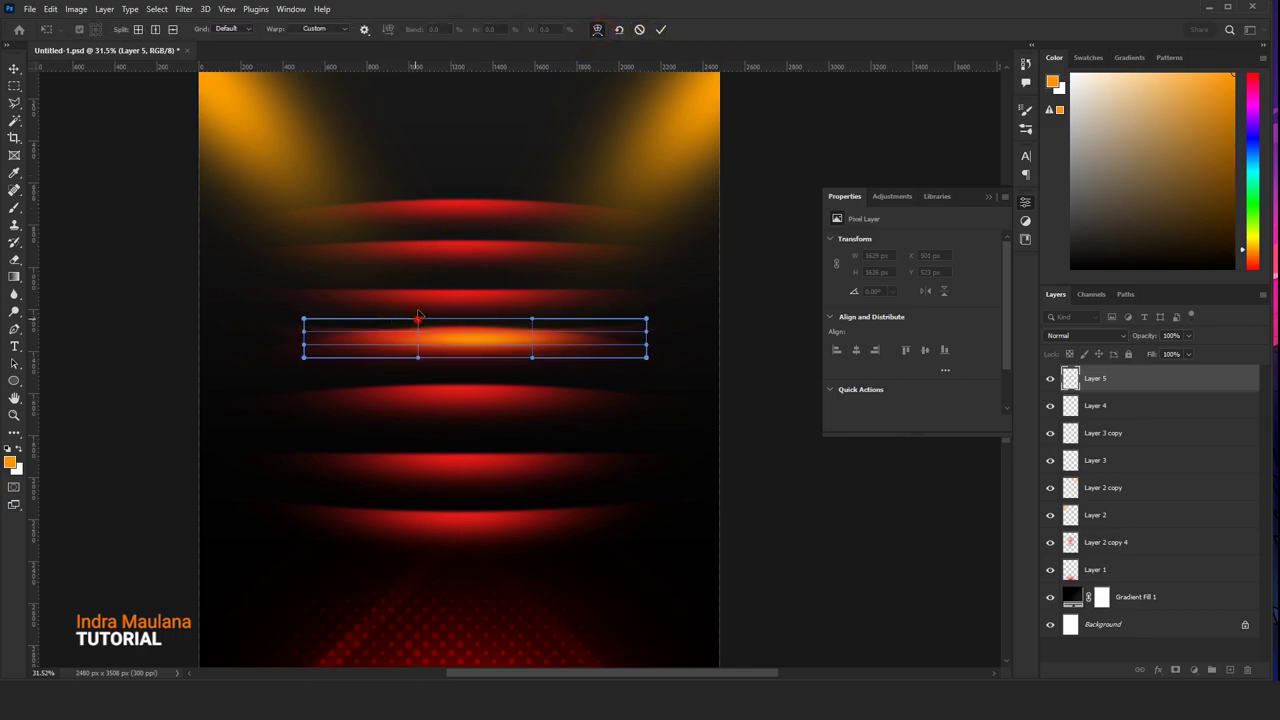
{"action": "left_click_drag", "start_coordinate": [418, 318], "coordinate": [418, 275]}
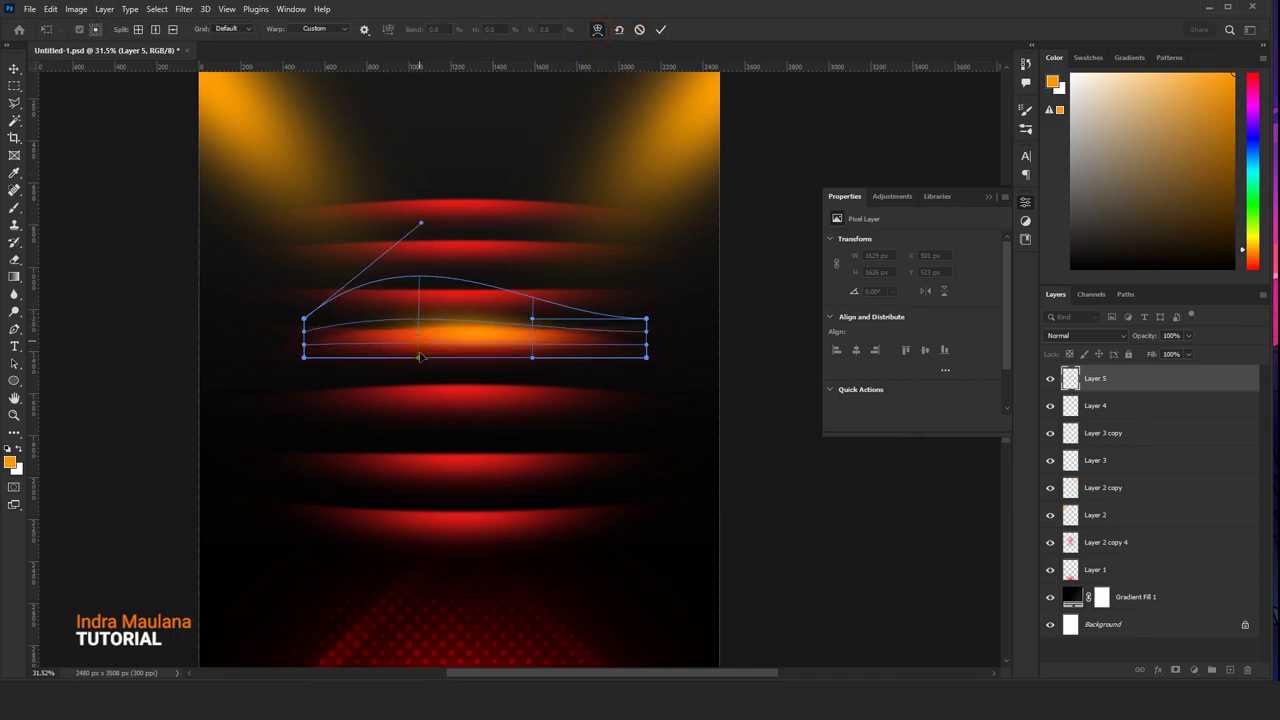
{"action": "left_click_drag", "start_coordinate": [421, 340], "coordinate": [417, 297]}
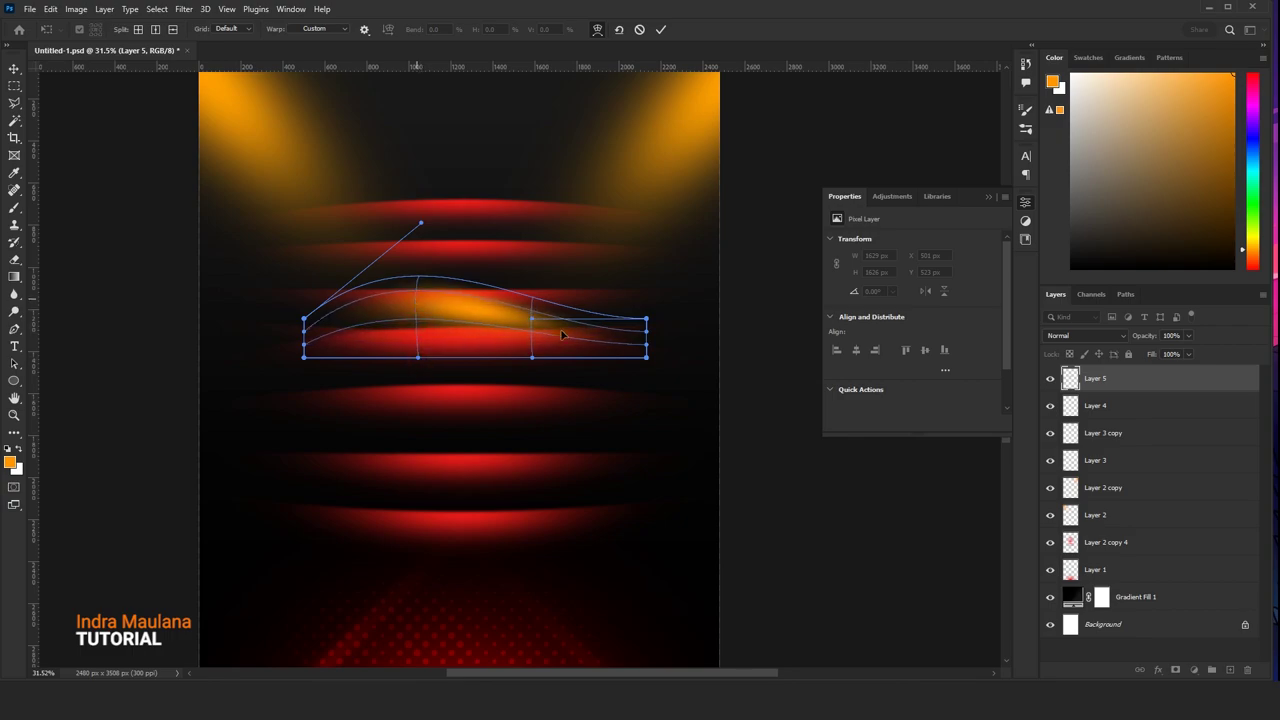
{"action": "mouse_move", "coordinate": [536, 324]}
{"action": "left_mouse_down"}
{"action": "mouse_move", "coordinate": [529, 358]}
{"action": "mouse_move", "coordinate": [524, 348]}
{"action": "left_mouse_up"}
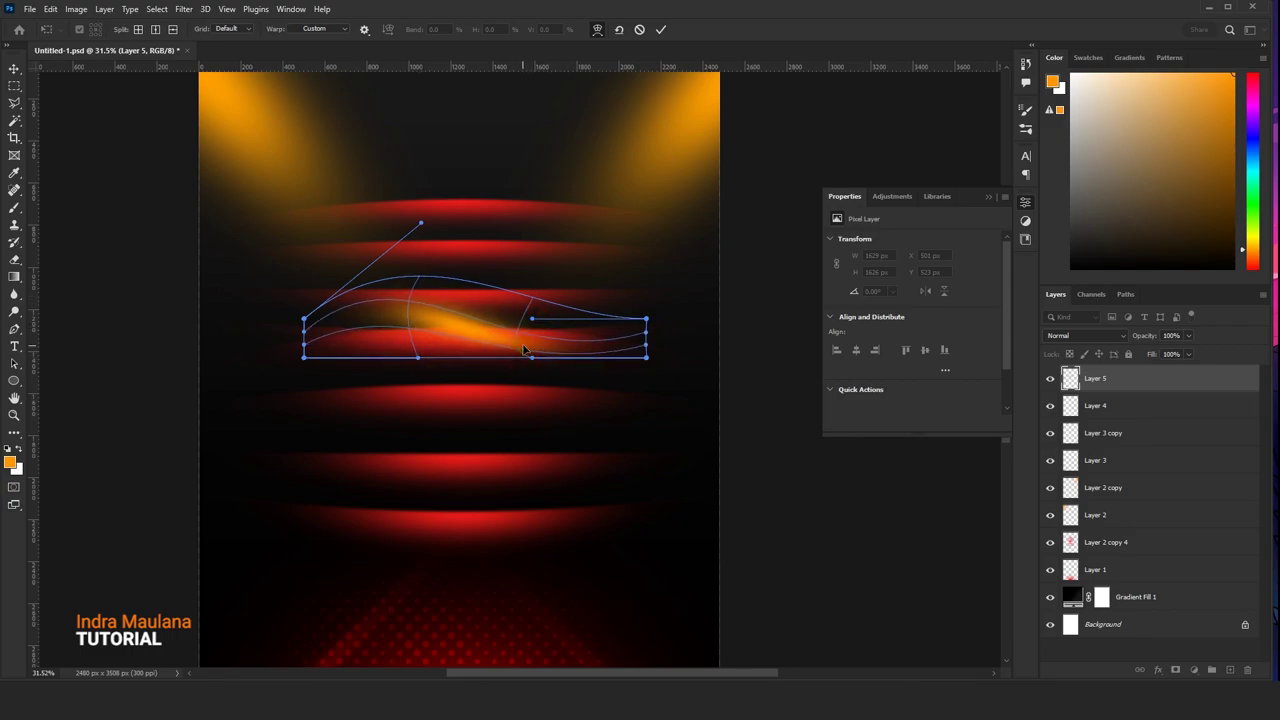
{"action": "left_click", "coordinate": [660, 29]}
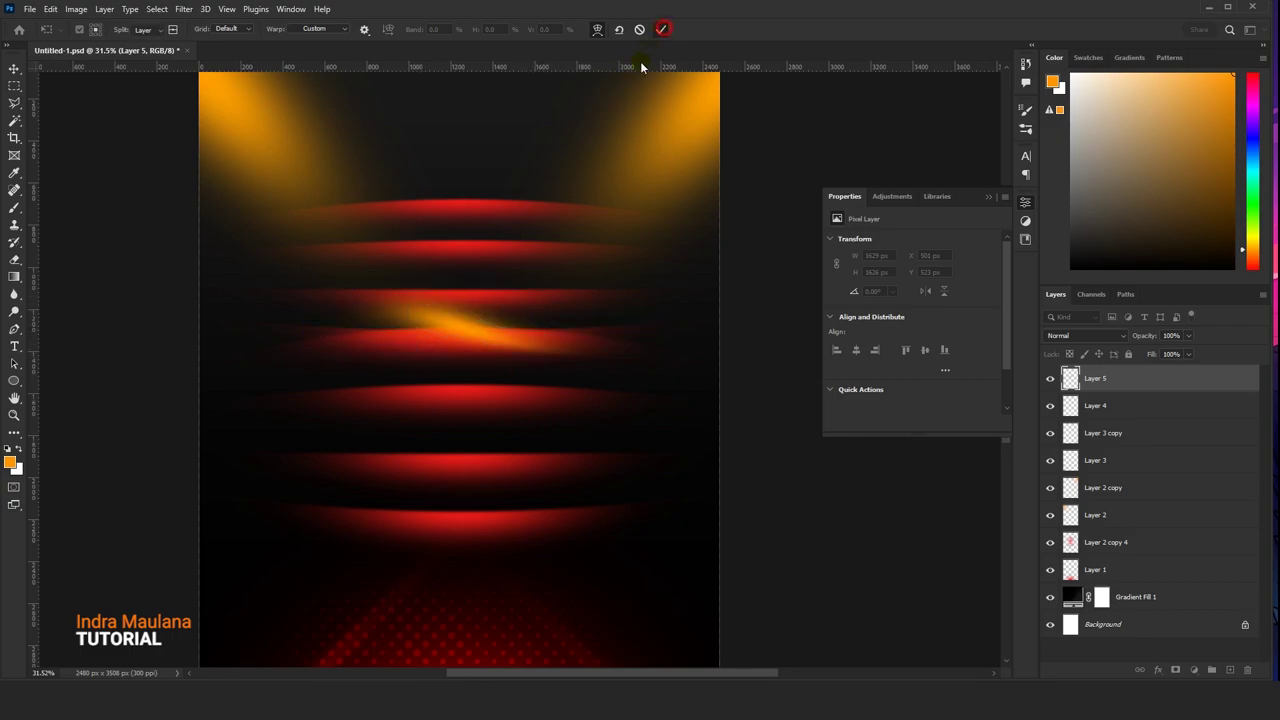
{"action": "left_click", "coordinate": [50, 9]}
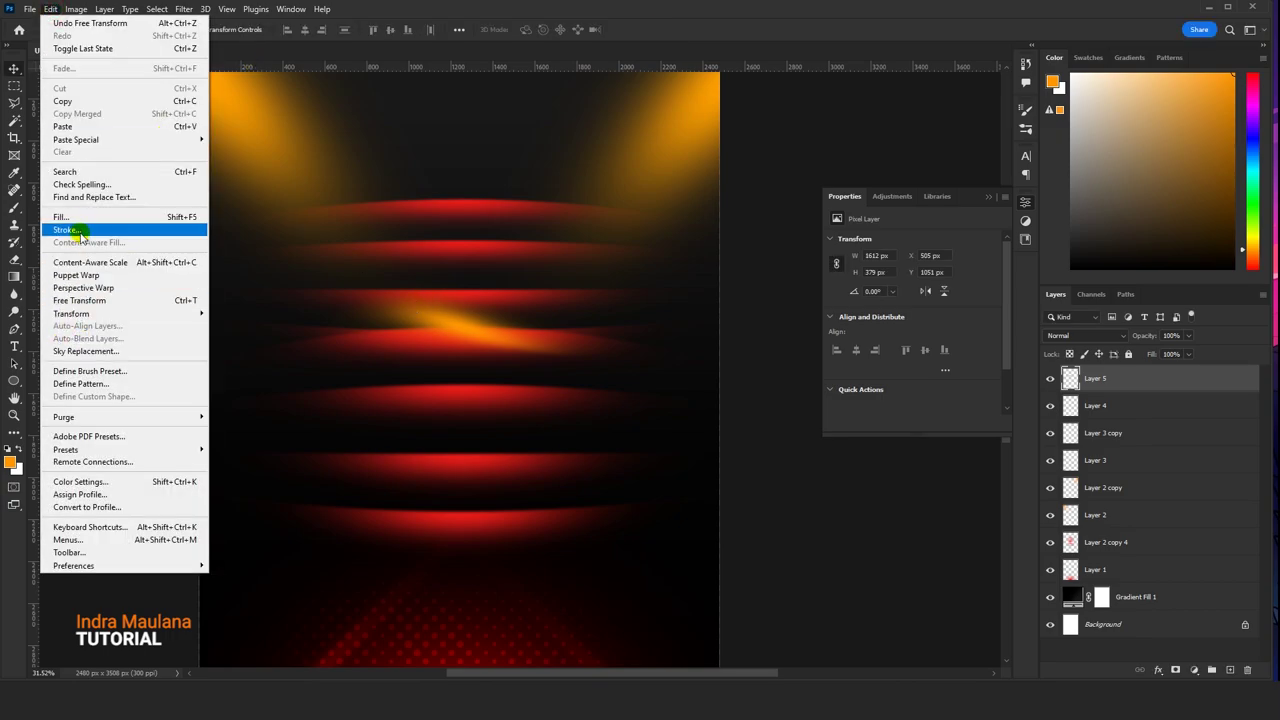
{"action": "left_click", "coordinate": [111, 299]}
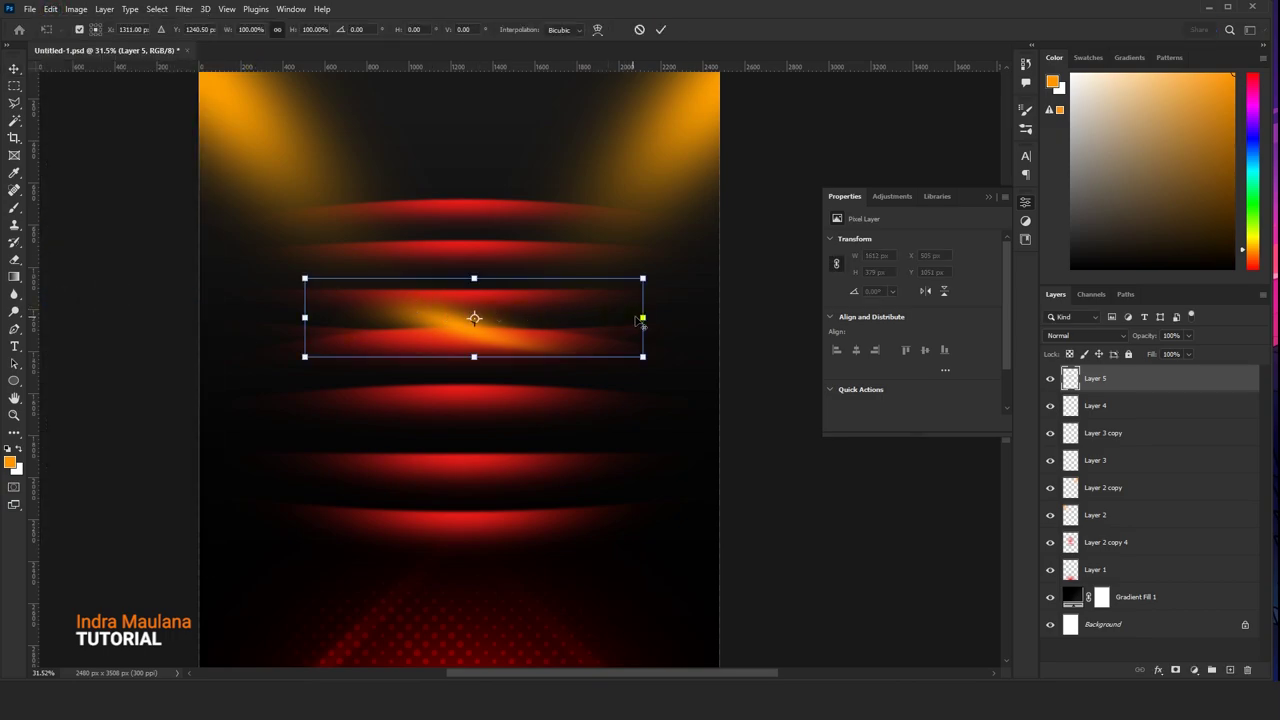
- Shrink the curved flare to about 30% of its size
{"action": "mouse_move", "coordinate": [638, 318]}
{"action": "left_mouse_down"}
{"action": "mouse_move", "coordinate": [526, 318]}
{"action": "mouse_move", "coordinate": [332, 424]}
{"action": "mouse_move", "coordinate": [378, 522]}
{"action": "left_mouse_up"}
{"action": "left_click", "coordinate": [660, 30]}
{"action": "scroll", "coordinate": [400, 350], "scroll_direction": "down", "scroll_amount": 2, "text": "alt"}
- Place rotated copies of the spark lower and around the flyer
{"action": "key", "text": "ctrl+t"}
{"action": "mouse_move", "coordinate": [442, 495]}
{"action": "left_mouse_down"}
{"action": "mouse_move", "coordinate": [449, 527]}
{"action": "mouse_move", "coordinate": [420, 520]}
{"action": "mouse_move", "coordinate": [362, 452]}
{"action": "mouse_move", "coordinate": [585, 398]}
{"action": "mouse_move", "coordinate": [520, 328]}
{"action": "mouse_move", "coordinate": [340, 325]}
{"action": "mouse_move", "coordinate": [415, 272]}
{"action": "mouse_move", "coordinate": [574, 530]}
{"action": "mouse_move", "coordinate": [590, 598]}
{"action": "mouse_move", "coordinate": [320, 372]}
{"action": "mouse_move", "coordinate": [305, 573]}
{"action": "left_mouse_up"}
{"action": "key", "text": "Return"}
{"action": "left_click_drag", "start_coordinate": [305, 573], "coordinate": [443, 414], "text": "alt"}
{"action": "key", "text": "ctrl+t"}
{"action": "key", "text": "Return"}
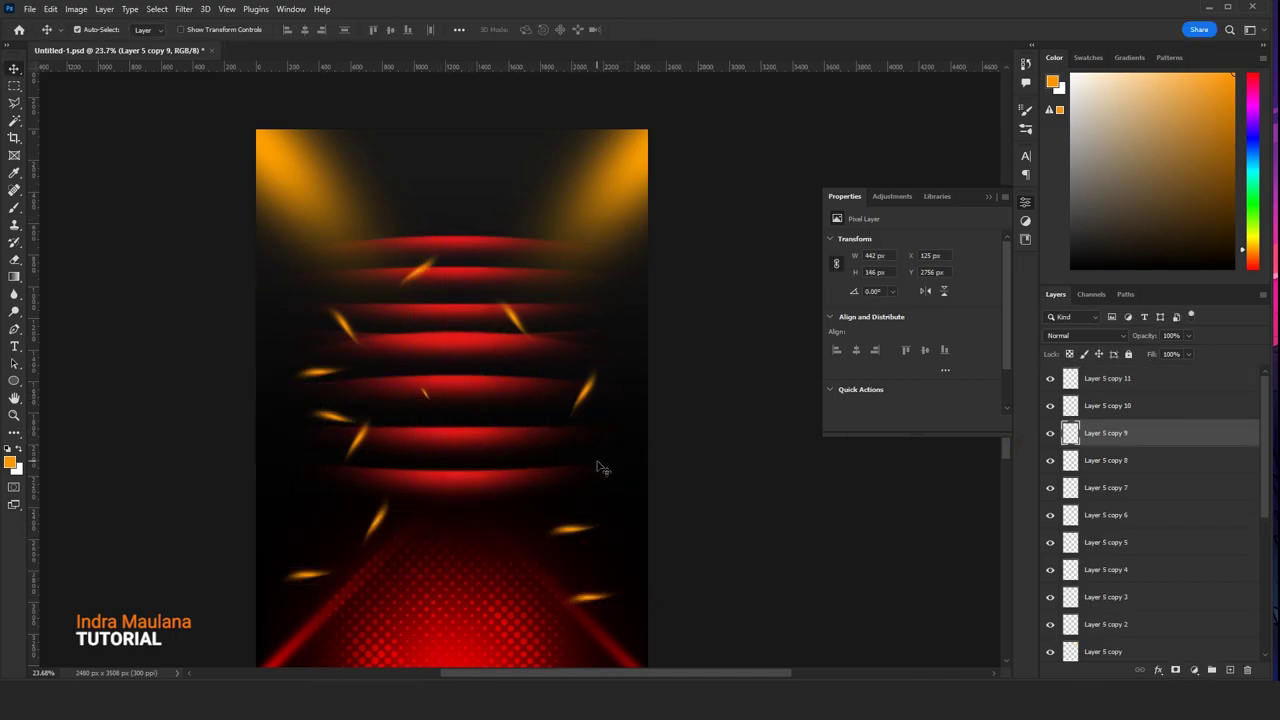
- Enlarge the upper-middle spark copy to about 128%
{"action": "left_click", "coordinate": [574, 530]}
{"action": "left_click", "coordinate": [520, 328]}
{"action": "key", "text": "ctrl+t"}
{"action": "left_click_drag", "start_coordinate": [549, 352], "coordinate": [555, 365]}
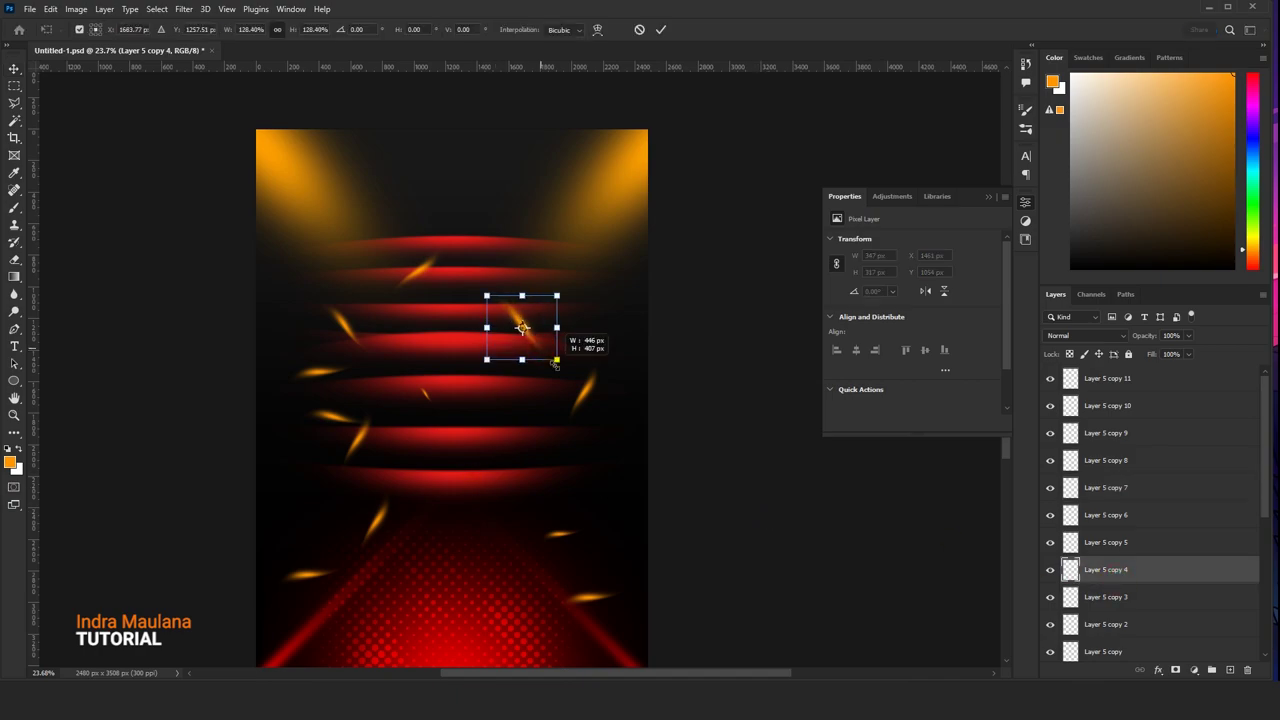
{"action": "key", "text": "Return"}
- Spread more spark copies across the flyer, up to Layer 5 copy 23
{"action": "left_click", "coordinate": [1105, 624]}
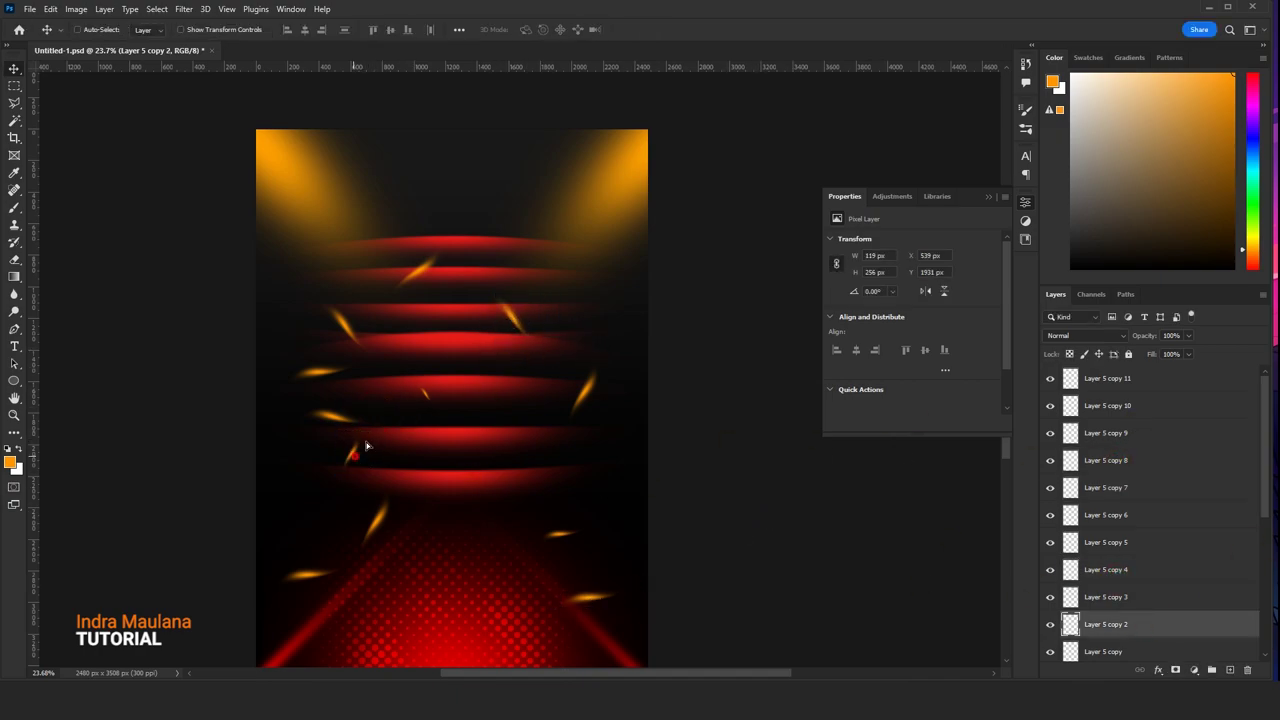
{"action": "left_click_drag", "start_coordinate": [366, 446], "coordinate": [590, 465], "text": "alt"}
{"action": "left_click_drag", "start_coordinate": [575, 390], "coordinate": [380, 372], "text": "alt"}
{"action": "left_click_drag", "start_coordinate": [320, 415], "coordinate": [350, 455], "text": "alt"}
{"action": "mouse_move", "coordinate": [509, 399]}
{"action": "left_mouse_down", "text": "alt"}
{"action": "mouse_move", "coordinate": [543, 273]}
{"action": "mouse_move", "coordinate": [600, 640]}
{"action": "mouse_move", "coordinate": [486, 600]}
{"action": "left_mouse_up", "text": "alt"}
{"action": "scroll", "coordinate": [484, 393], "scroll_direction": "down", "scroll_amount": 2}
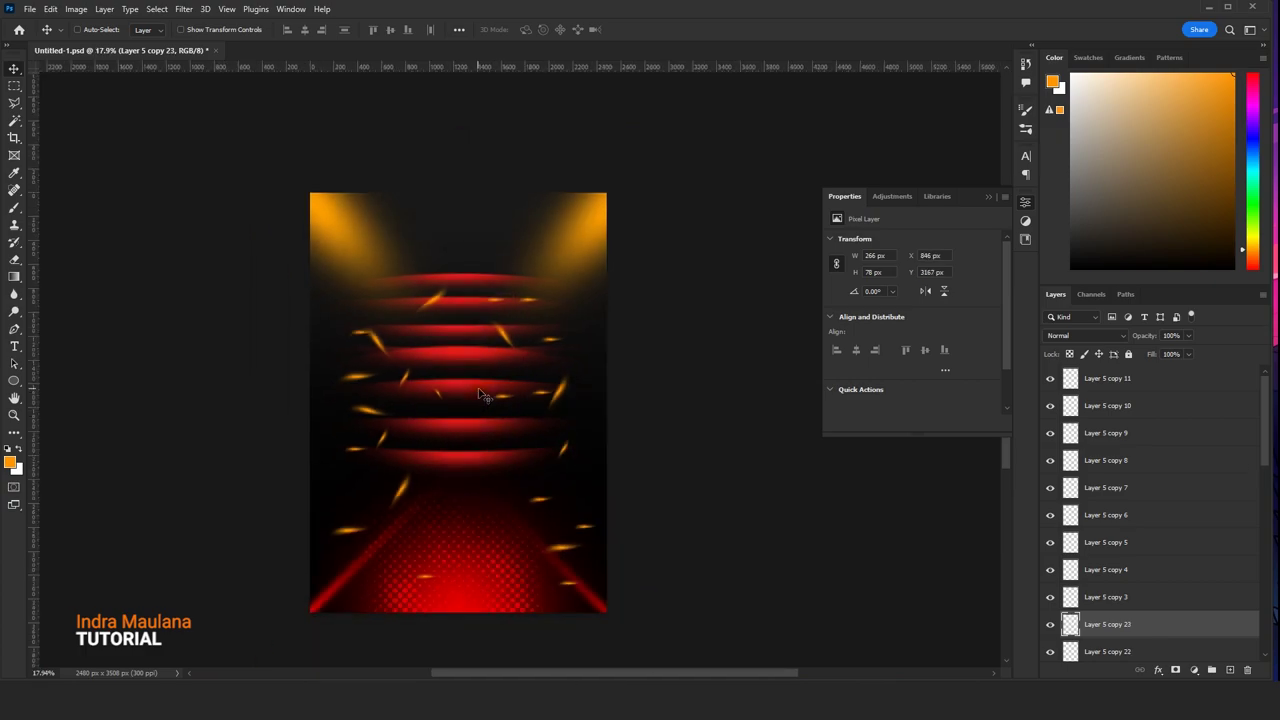
{"action": "scroll", "coordinate": [520, 440], "scroll_direction": "up", "scroll_amount": 2}
{"action": "scroll", "coordinate": [1149, 624], "scroll_direction": "down", "scroll_amount": 3}
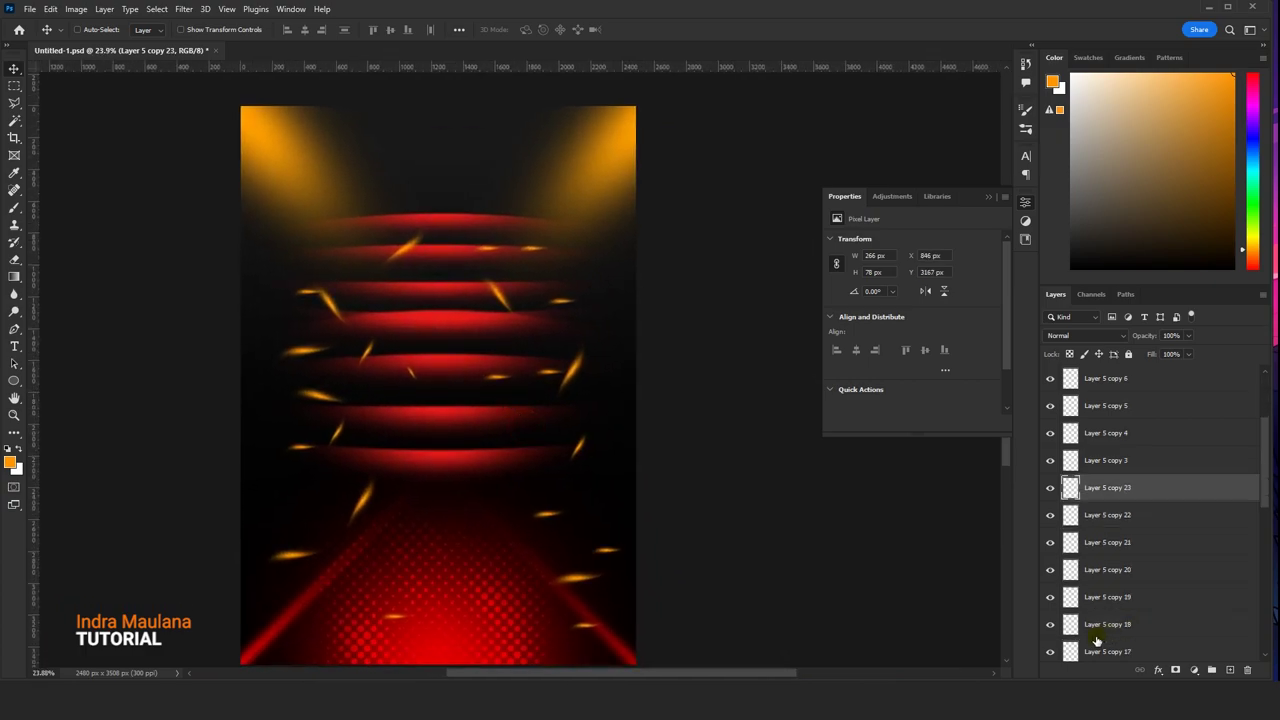
{"action": "scroll", "coordinate": [1110, 635], "scroll_direction": "down", "scroll_amount": 3}
{"action": "scroll", "coordinate": [1100, 636], "scroll_direction": "down", "scroll_amount": 2}
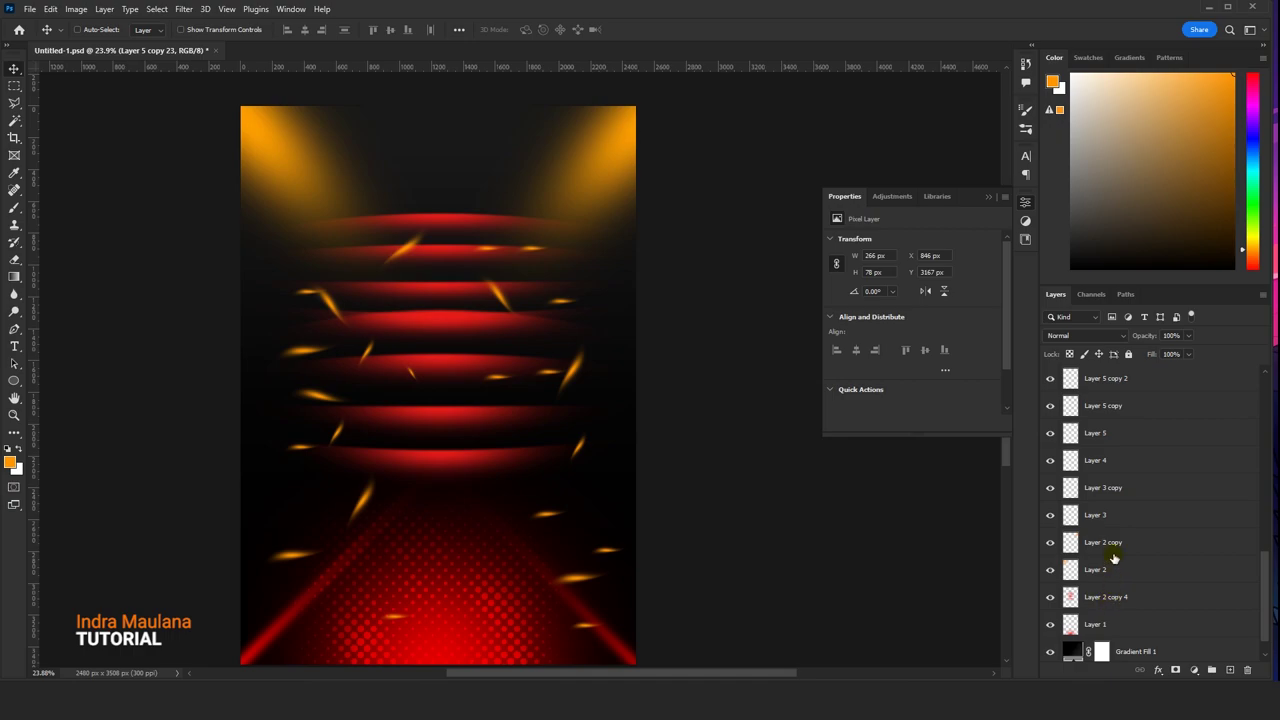
- Toggle the Layer 3, Layer 3 copy and Layer 4 visibility to compare them
{"action": "left_click", "coordinate": [1104, 518]}
{"action": "left_click", "coordinate": [1050, 515]}
{"action": "left_click", "coordinate": [1050, 515]}
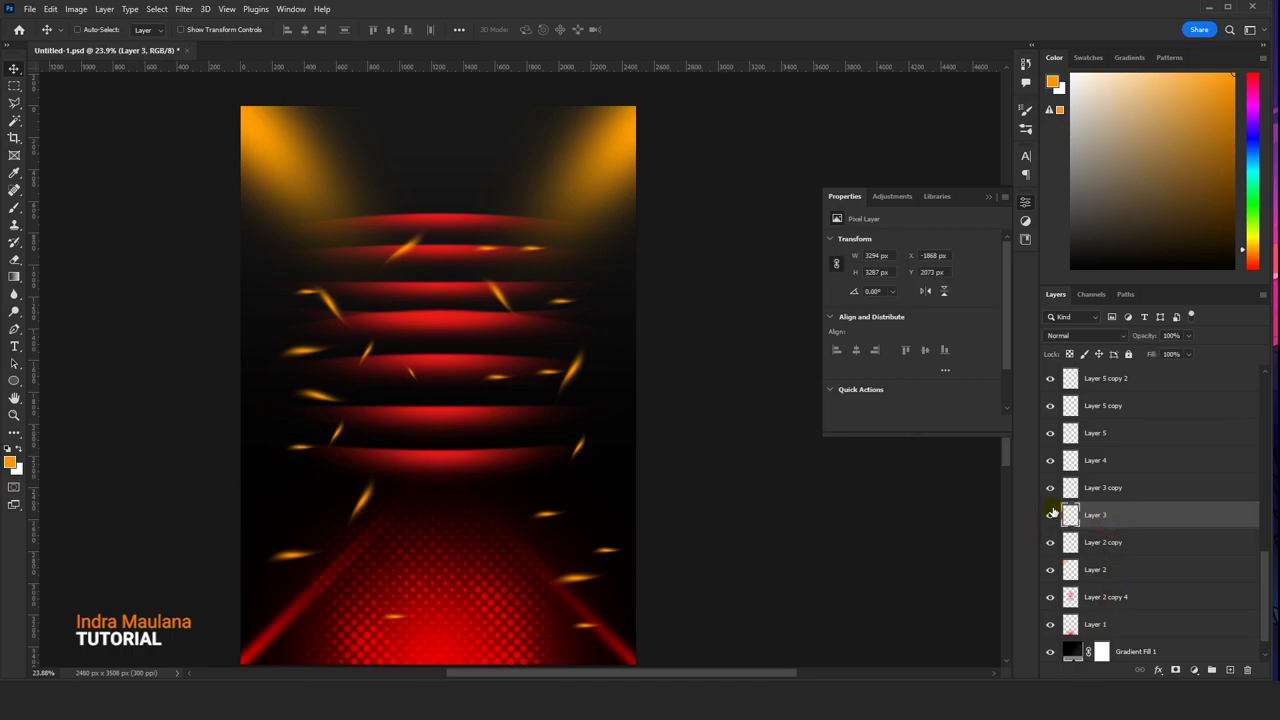
{"action": "left_click", "coordinate": [1050, 490]}
{"action": "left_click", "coordinate": [1050, 490]}
{"action": "left_click", "coordinate": [1099, 460]}
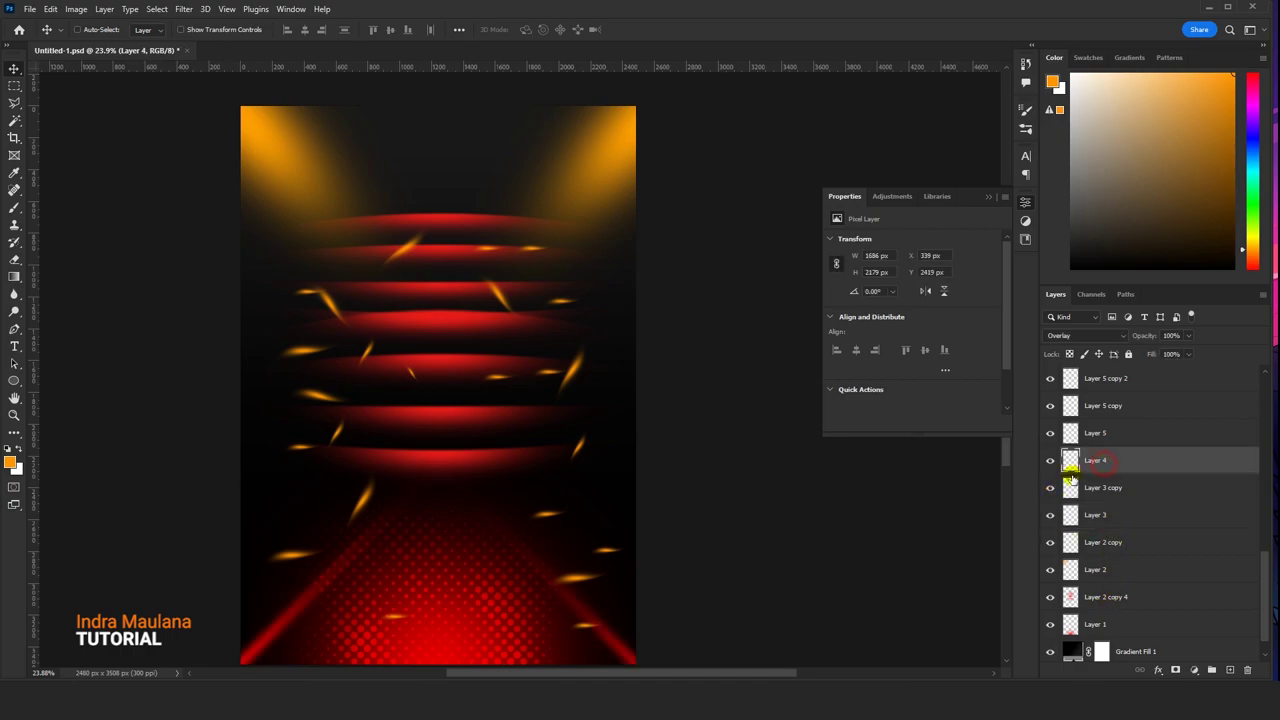
{"action": "left_click", "coordinate": [1050, 462]}
{"action": "left_click", "coordinate": [1050, 462]}
{"action": "left_click", "coordinate": [1051, 489]}
{"action": "left_click", "coordinate": [1051, 489]}
- Merge Layer 5 through Layer 5 copy 11 into one spark layer
{"action": "left_click", "coordinate": [1112, 434]}
{"action": "scroll", "coordinate": [1118, 470], "scroll_direction": "up", "scroll_amount": 10}
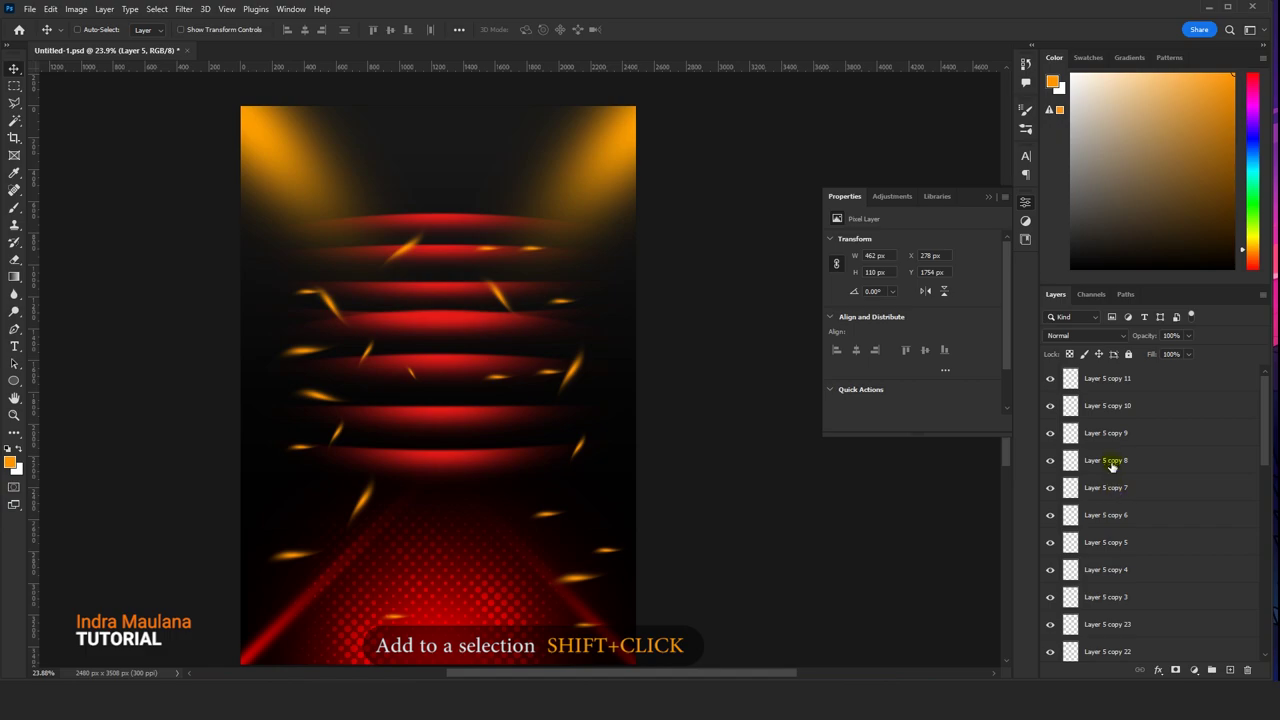
{"action": "left_click", "coordinate": [1108, 380], "text": "shift"}
{"action": "right_click", "coordinate": [1108, 378]}
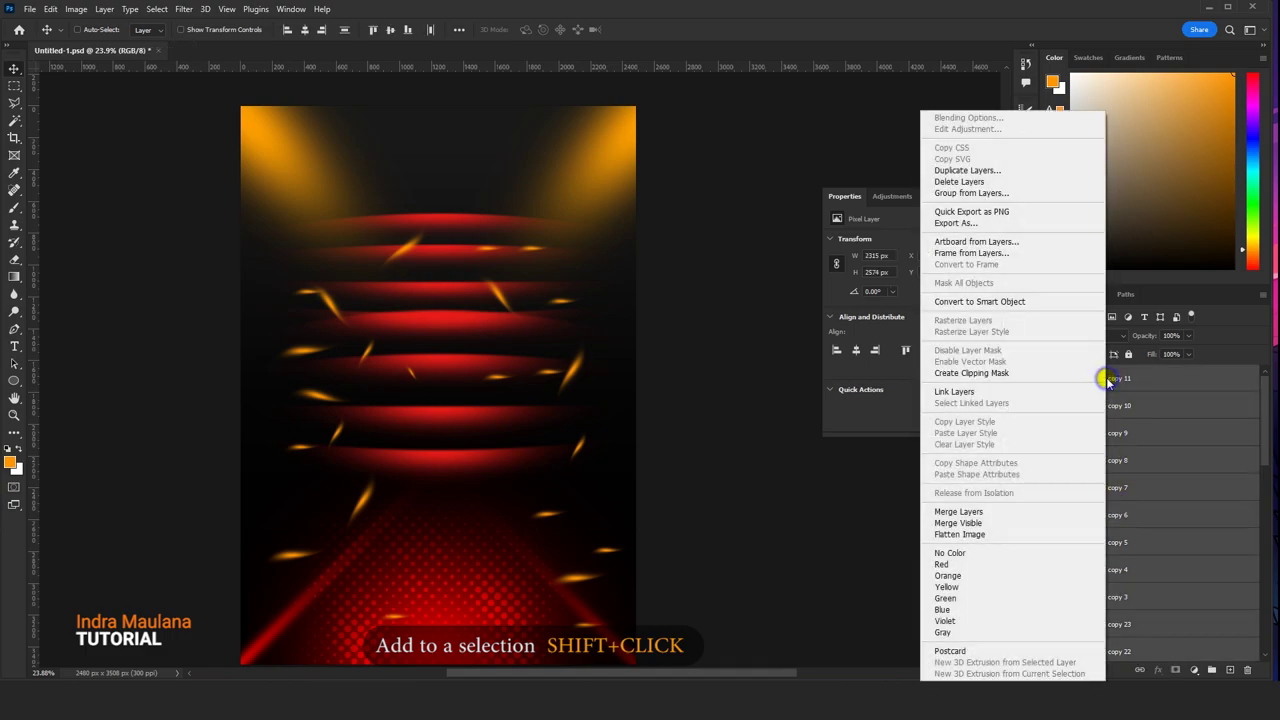
{"action": "left_click", "coordinate": [958, 512]}
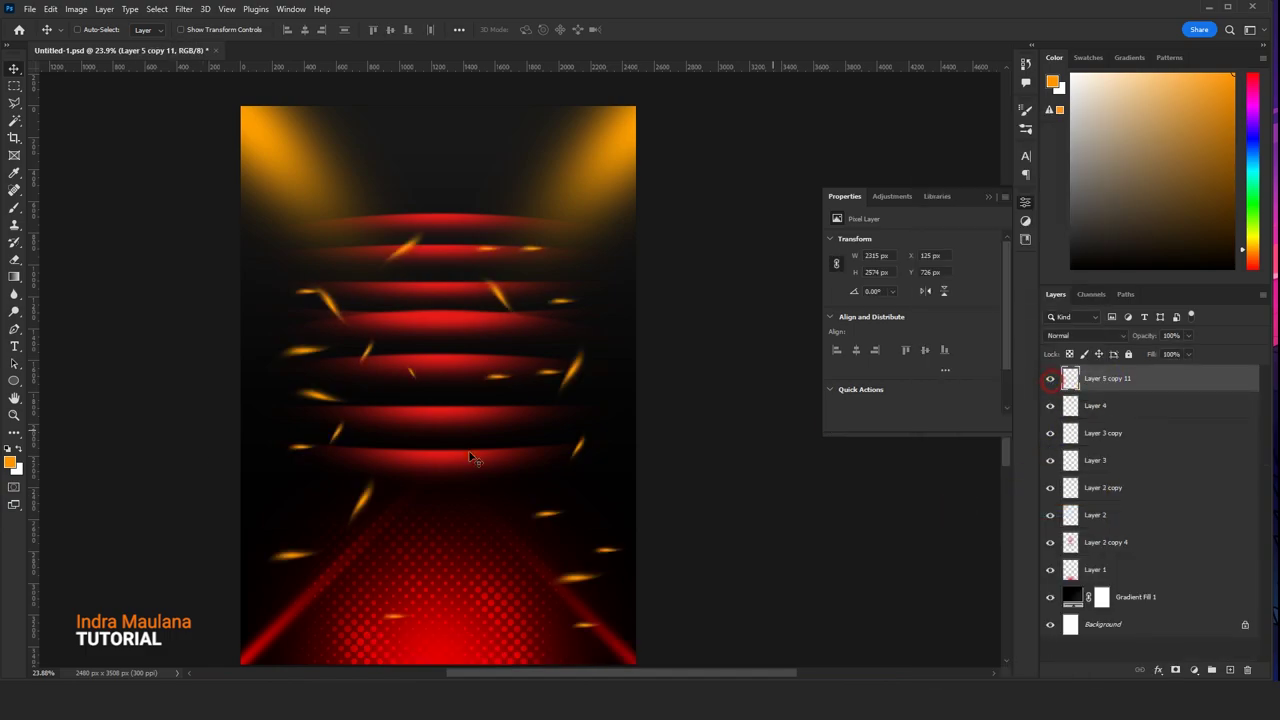
- Shift the merged sparks up about 124 px and duplicate them as Layer 5 copy 12
{"action": "scroll", "coordinate": [197, 456], "scroll_direction": "down", "scroll_amount": 2, "text": "alt"}
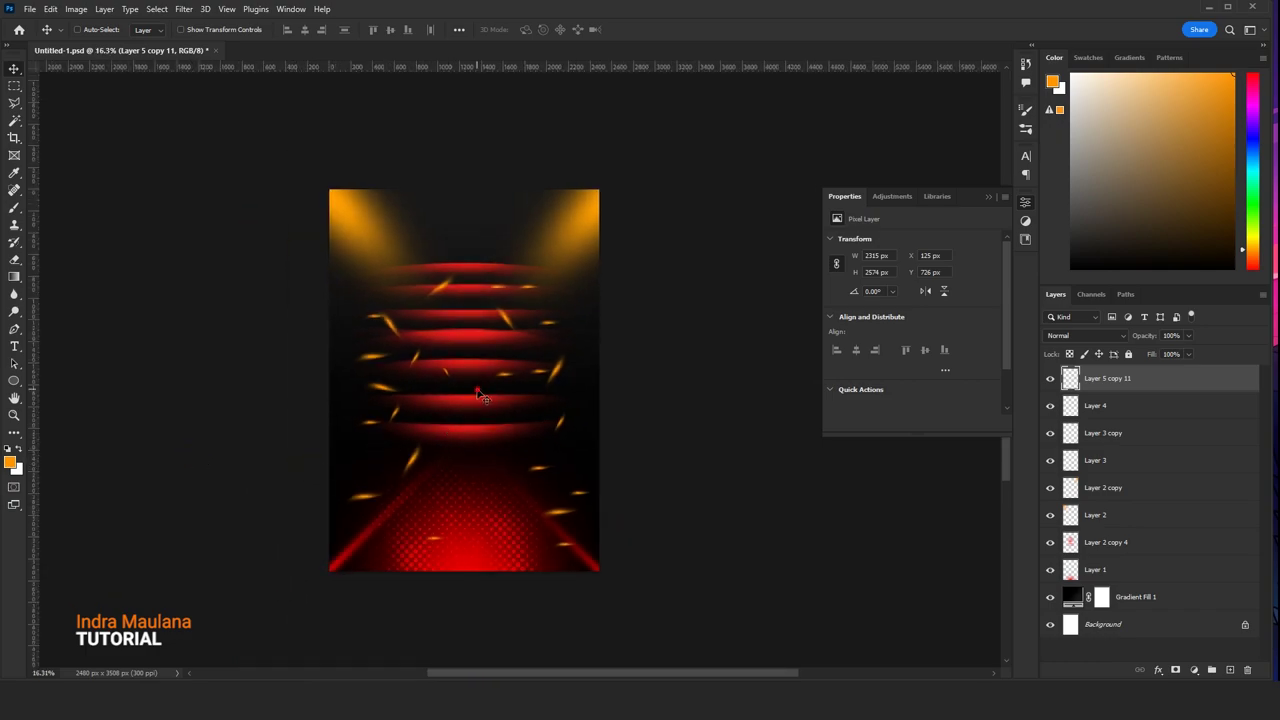
{"action": "left_click_drag", "start_coordinate": [481, 396], "coordinate": [479, 382]}
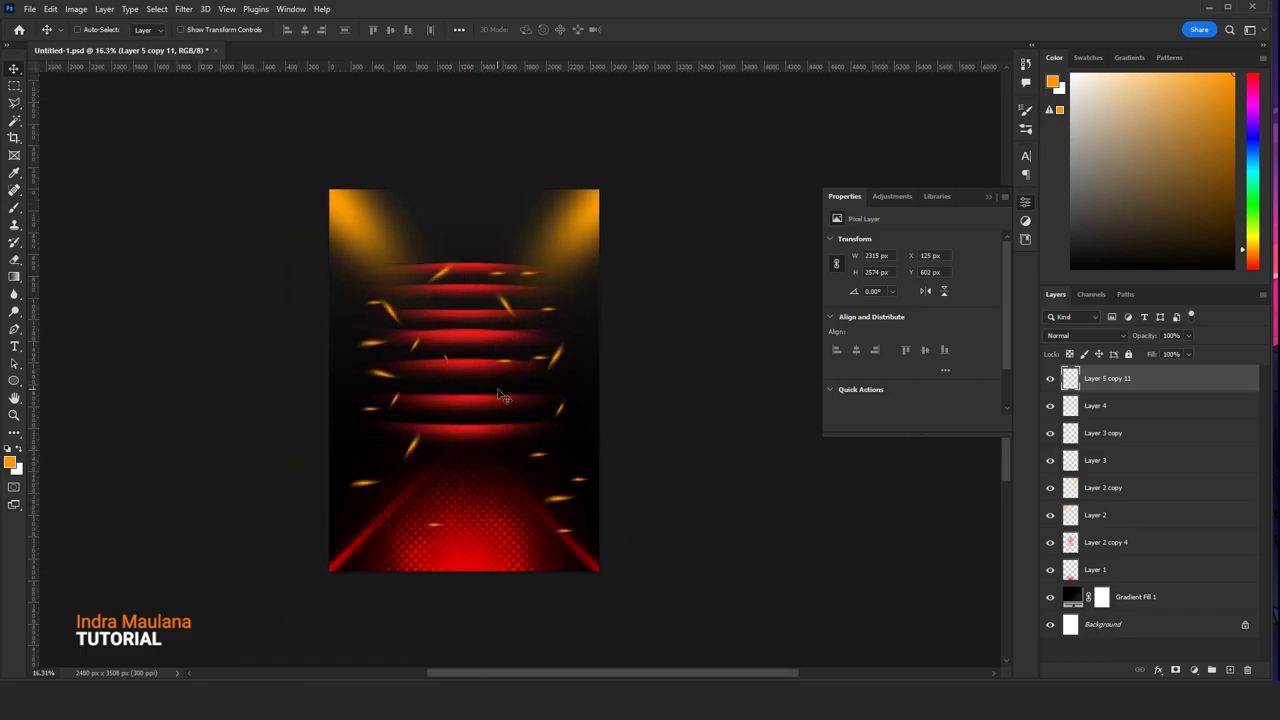
{"action": "left_click_drag", "start_coordinate": [1100, 378], "coordinate": [1229, 670]}
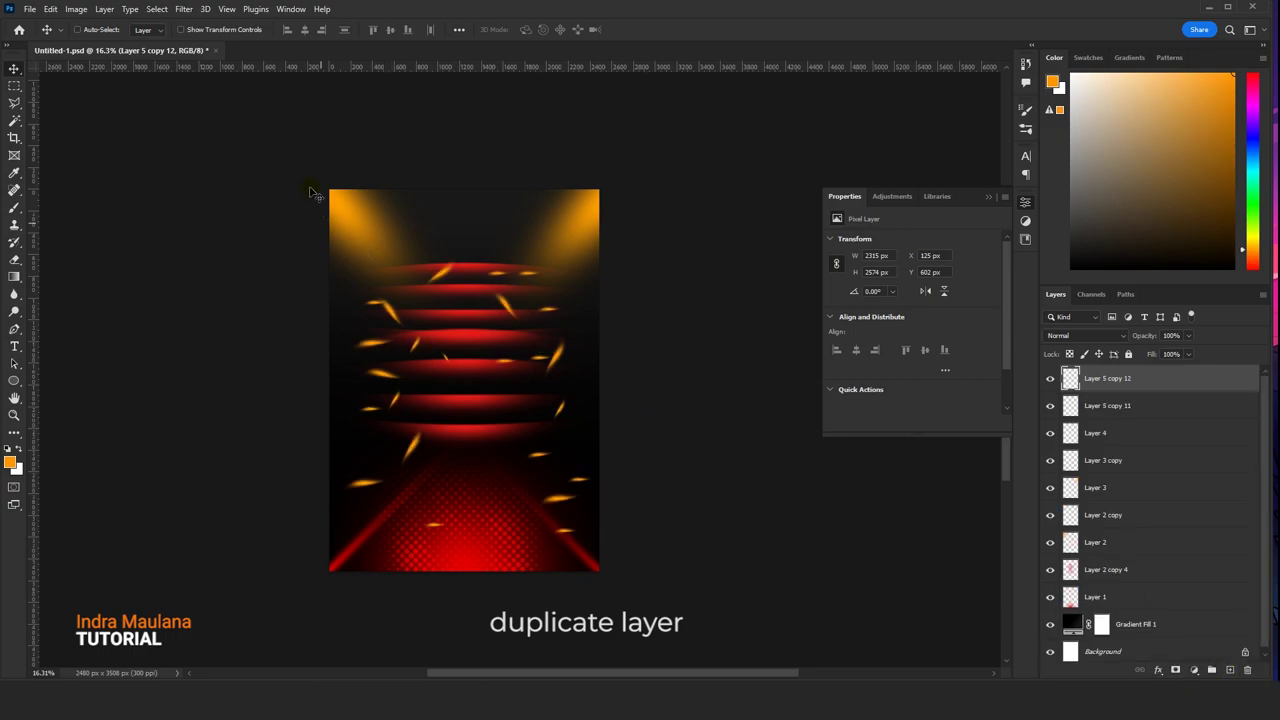
- Shift the duplicate sparks' hue to about -50 with Hue/Saturation
{"action": "left_click", "coordinate": [74, 9]}
{"action": "mouse_move", "coordinate": [97, 43]}
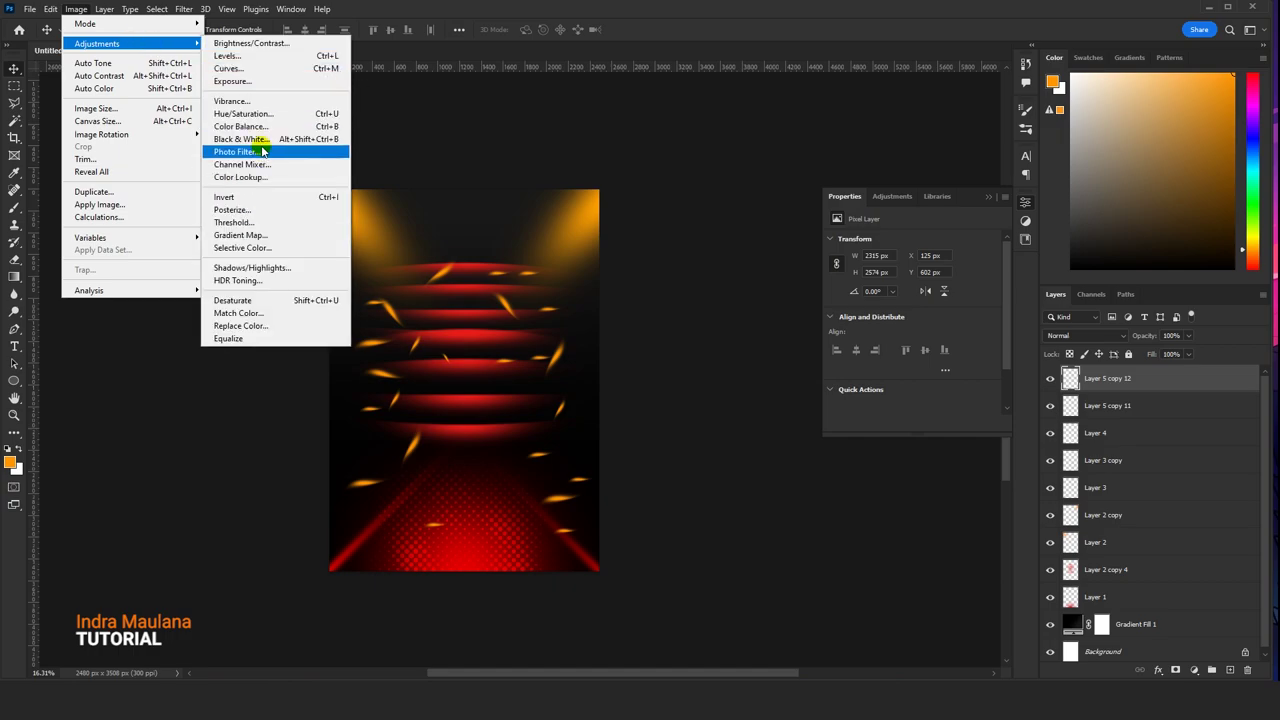
{"action": "left_click", "coordinate": [245, 113]}
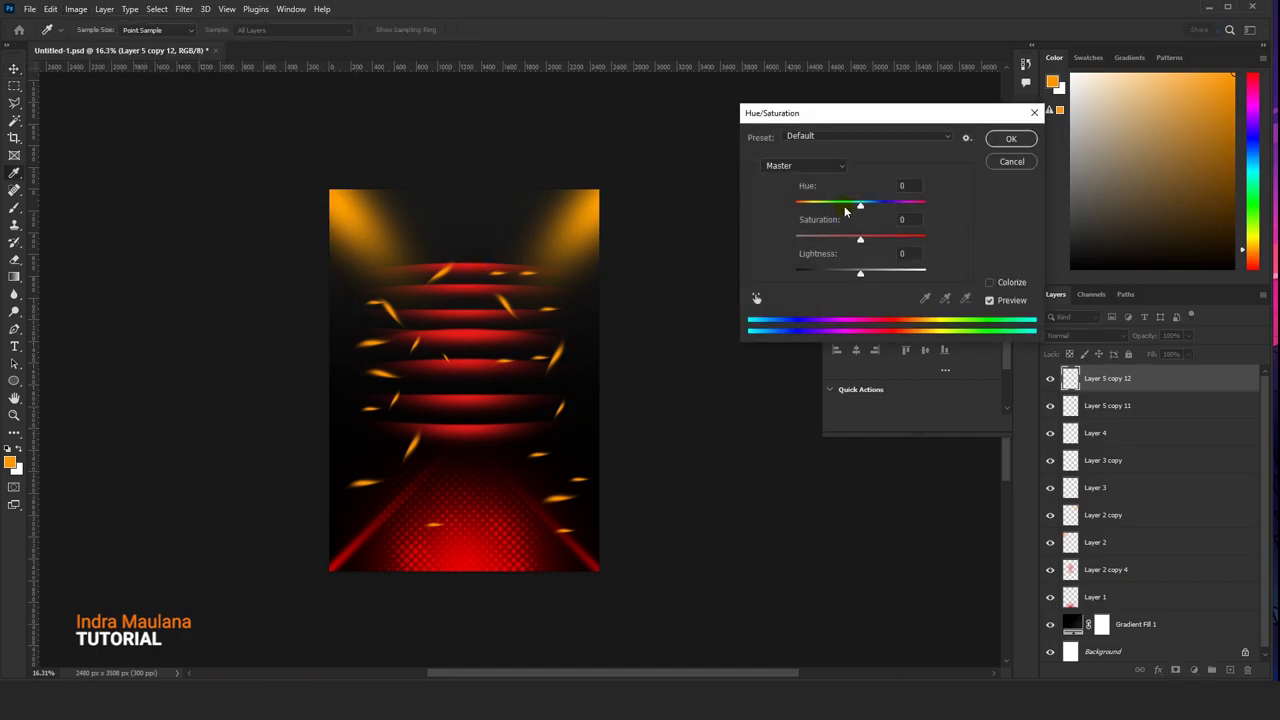
{"action": "left_click_drag", "start_coordinate": [860, 207], "coordinate": [838, 210]}
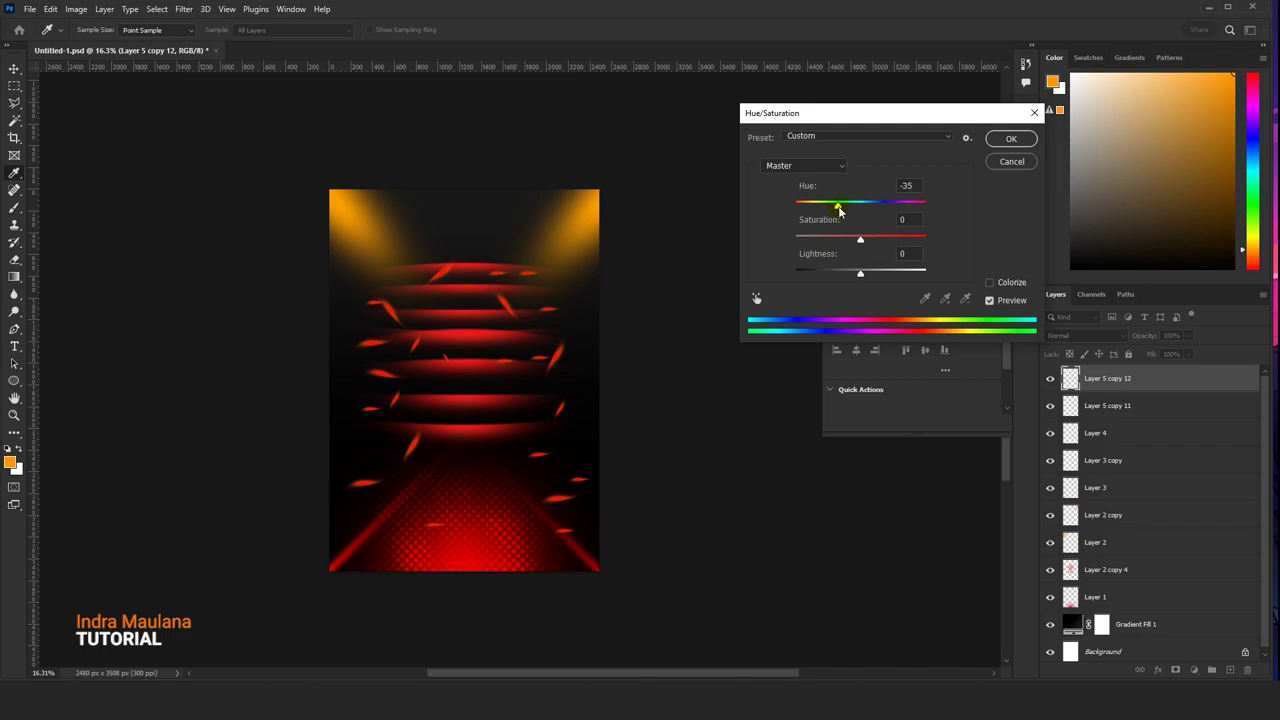
{"action": "left_click_drag", "start_coordinate": [839, 207], "coordinate": [831, 206]}
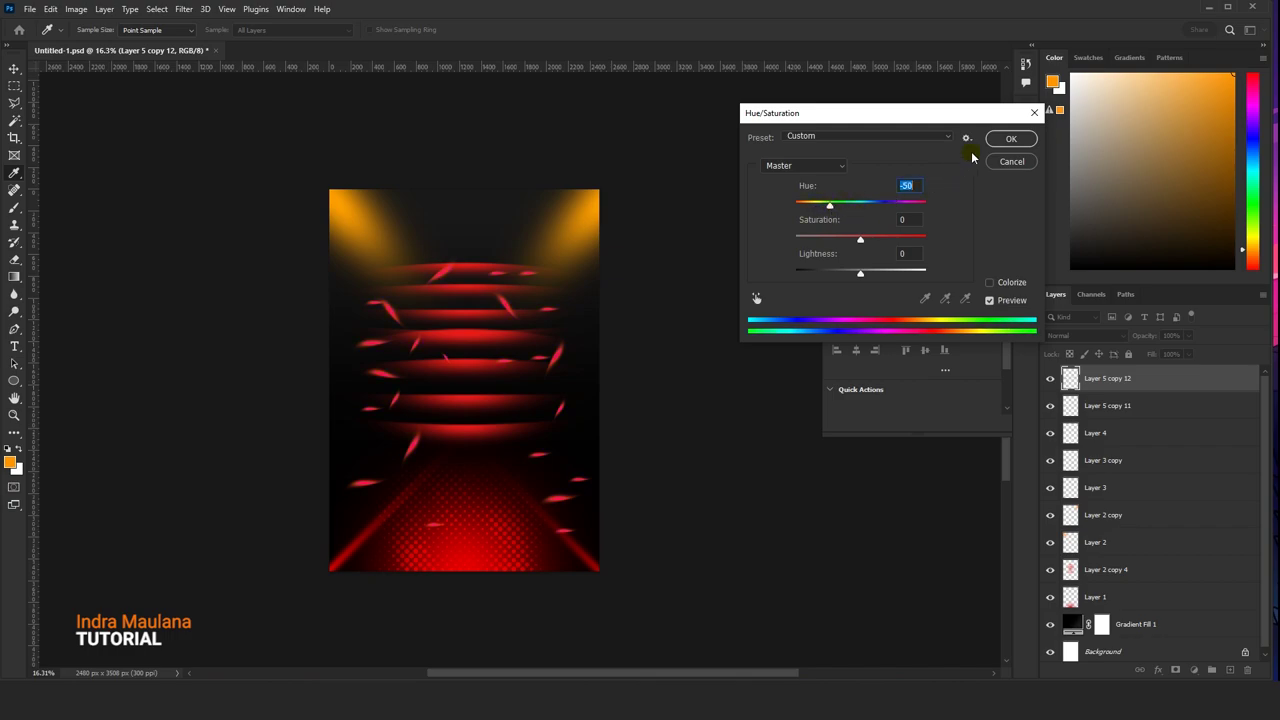
{"action": "left_click", "coordinate": [1010, 138]}
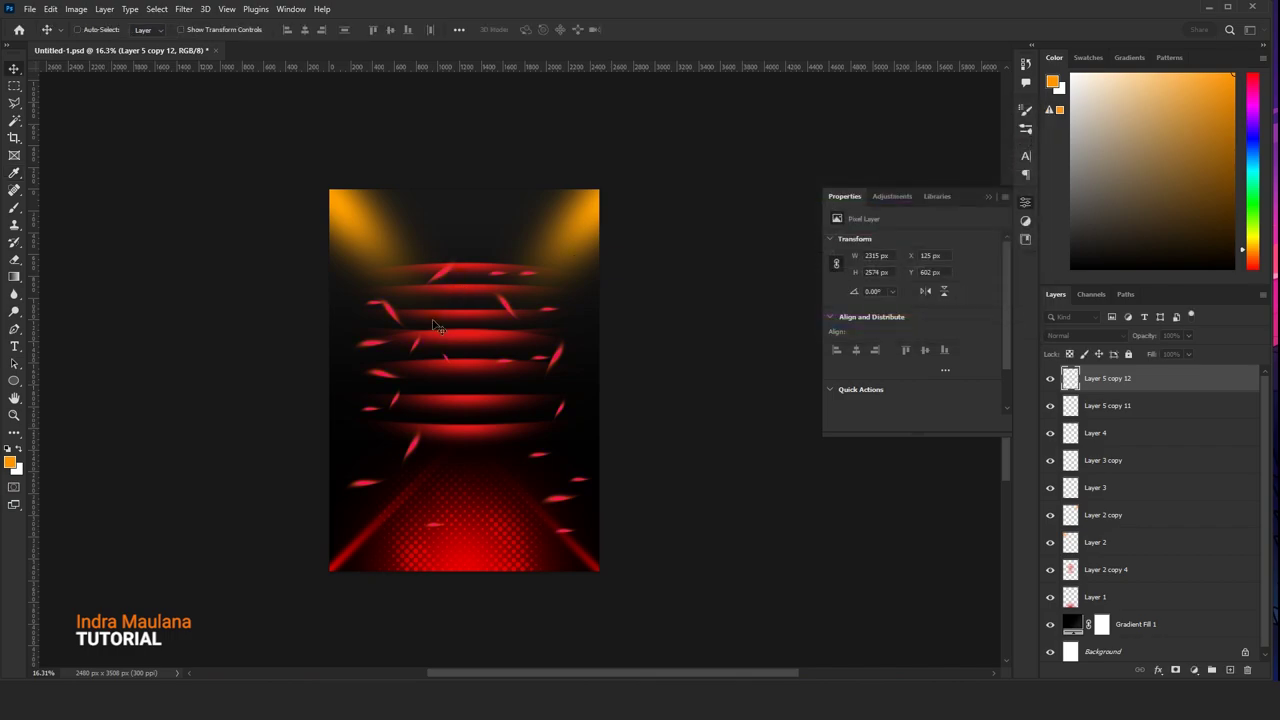
- Flip the recoloured sparks horizontally and enlarge them to about 112%
{"action": "left_click", "coordinate": [52, 10]}
{"action": "left_click", "coordinate": [100, 298]}
{"action": "right_click", "coordinate": [481, 356]}
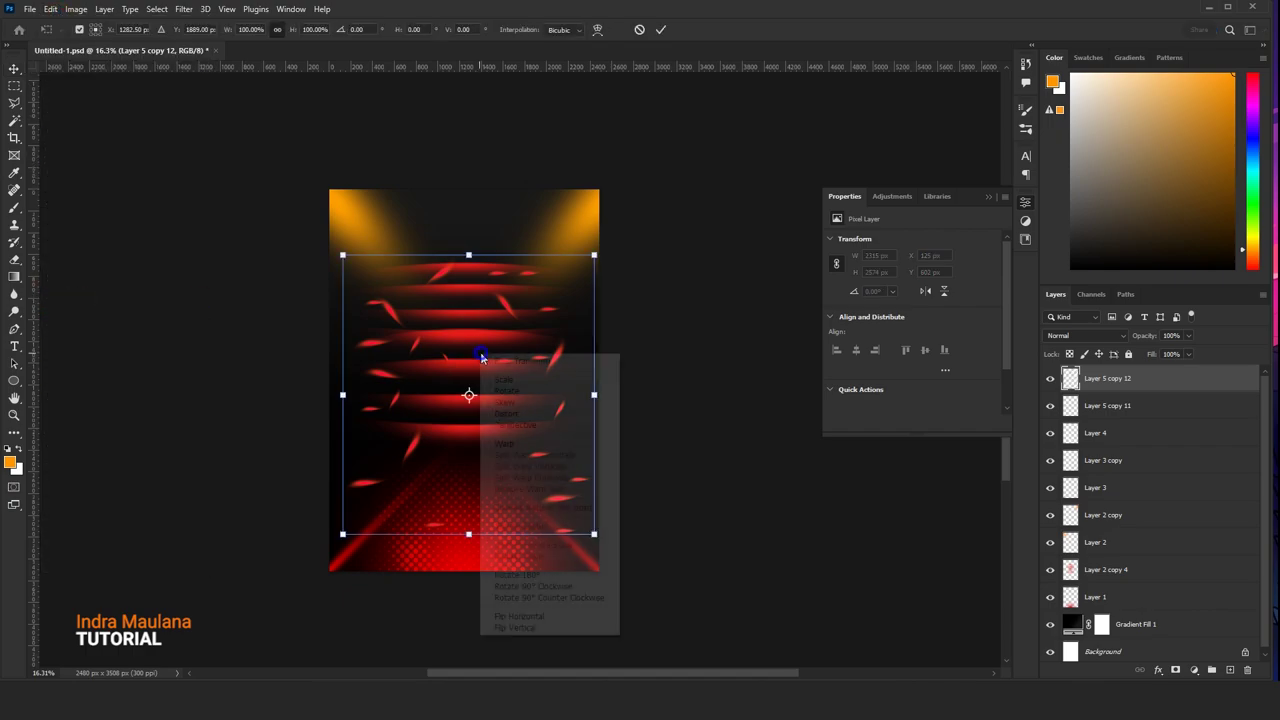
{"action": "left_click", "coordinate": [528, 614]}
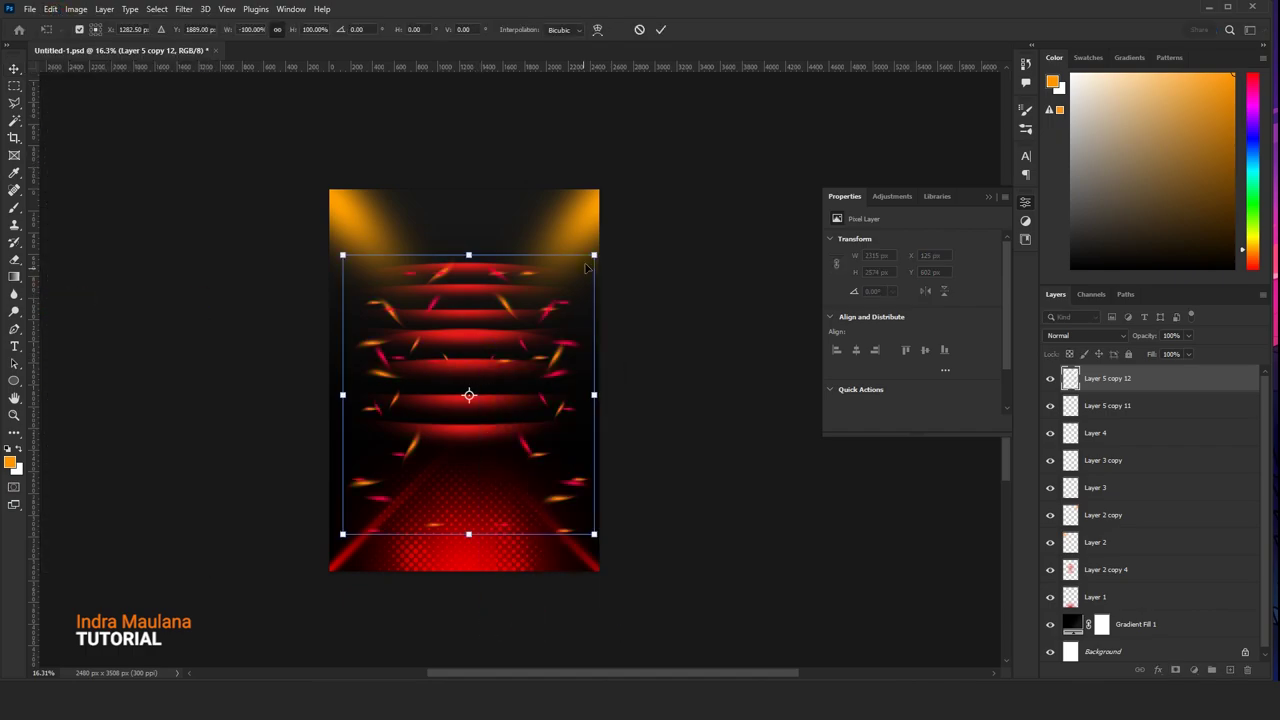
{"action": "left_click_drag", "start_coordinate": [594, 251], "coordinate": [587, 214]}
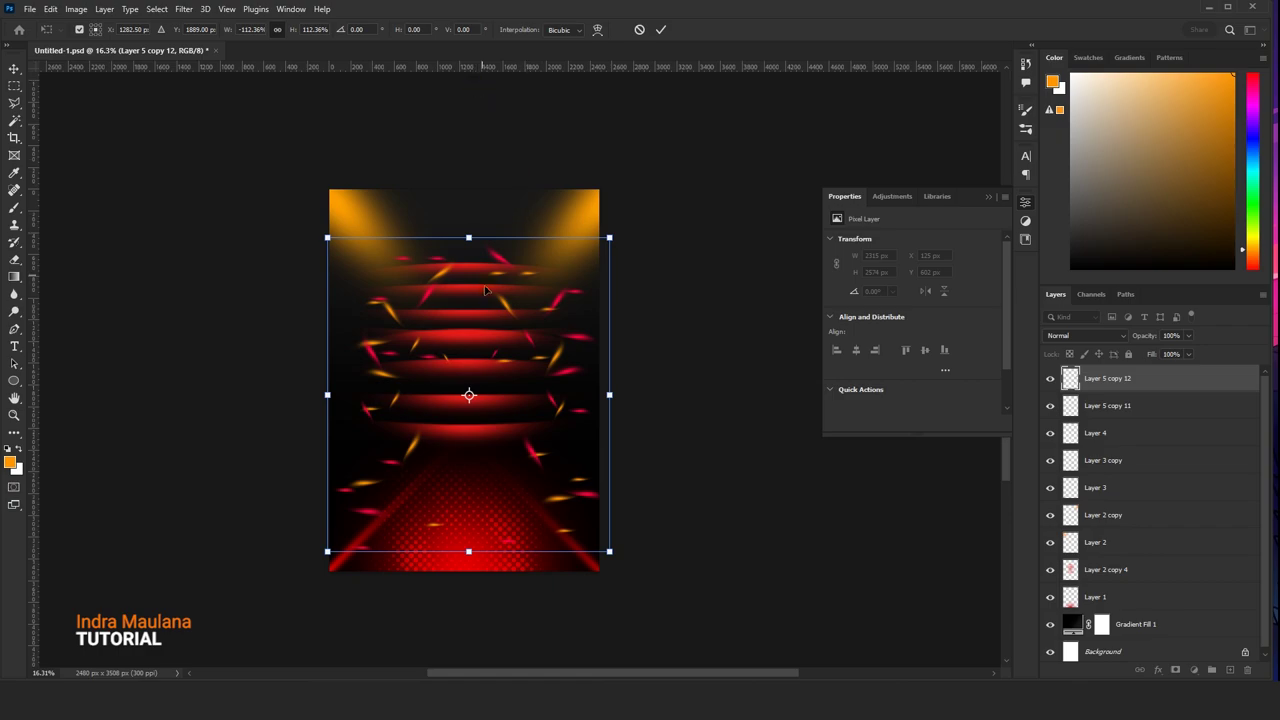
{"action": "scroll", "coordinate": [474, 278], "scroll_direction": "up", "scroll_amount": 2}
{"action": "left_click", "coordinate": [660, 29]}
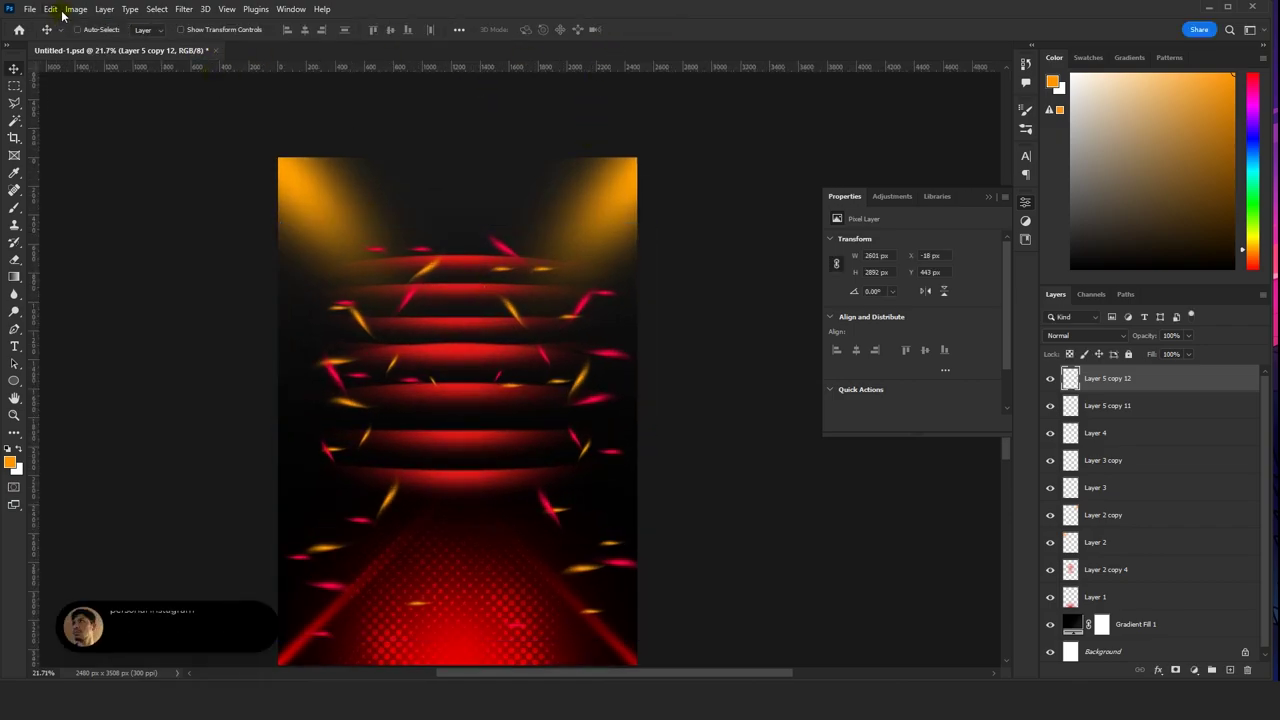
- Apply a Hue/Saturation change of Hue +8, Saturation +21 to the sparks
{"action": "left_click", "coordinate": [76, 9]}
{"action": "mouse_move", "coordinate": [97, 43]}
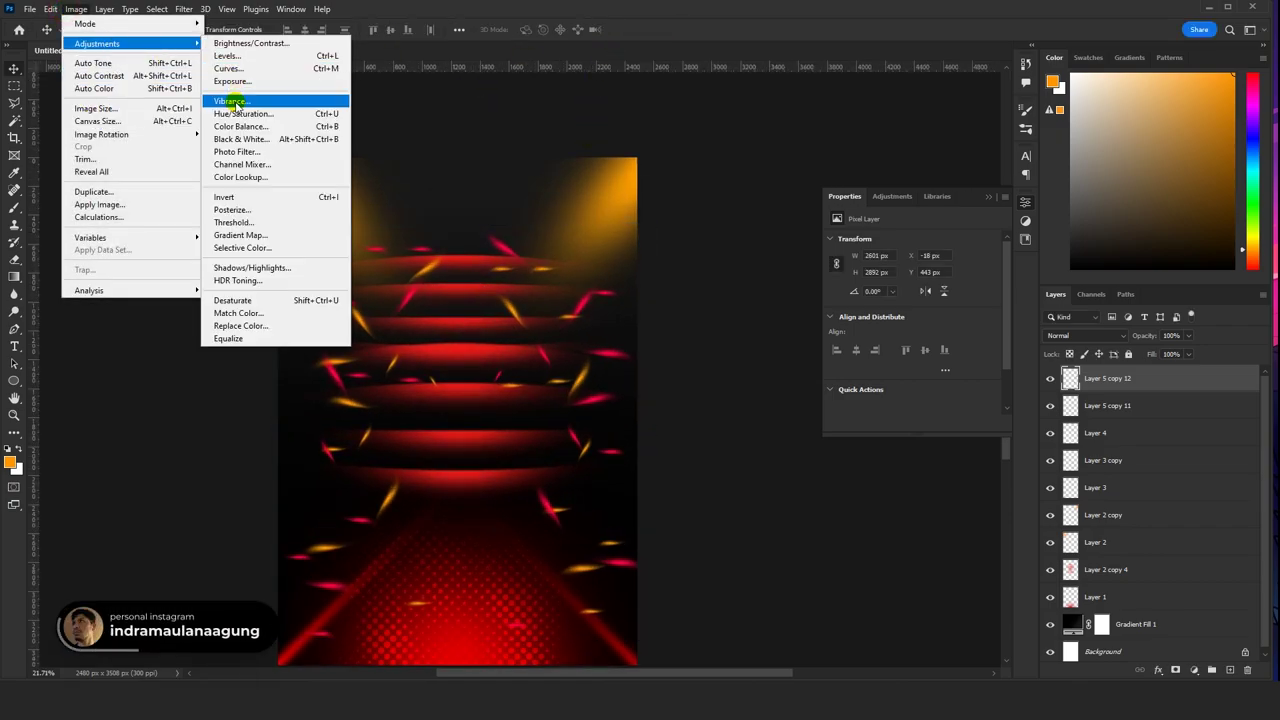
{"action": "left_click", "coordinate": [215, 104]}
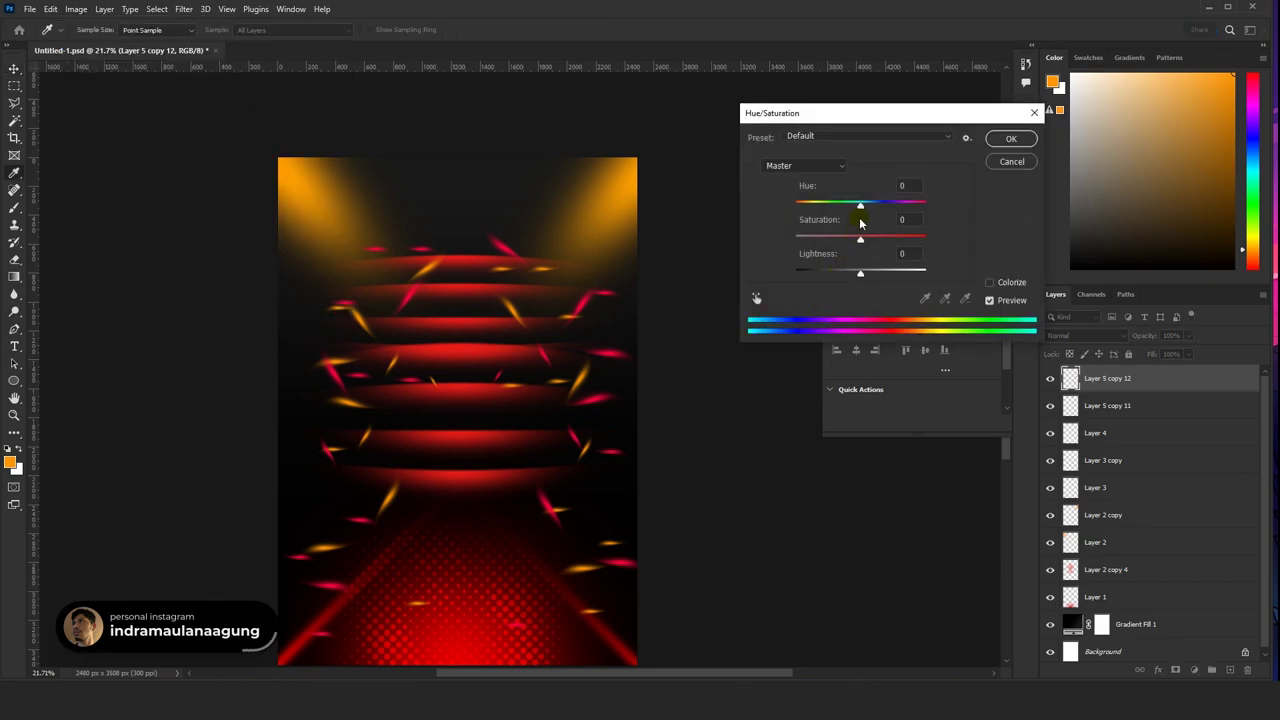
{"action": "left_click_drag", "start_coordinate": [860, 205], "coordinate": [866, 206]}
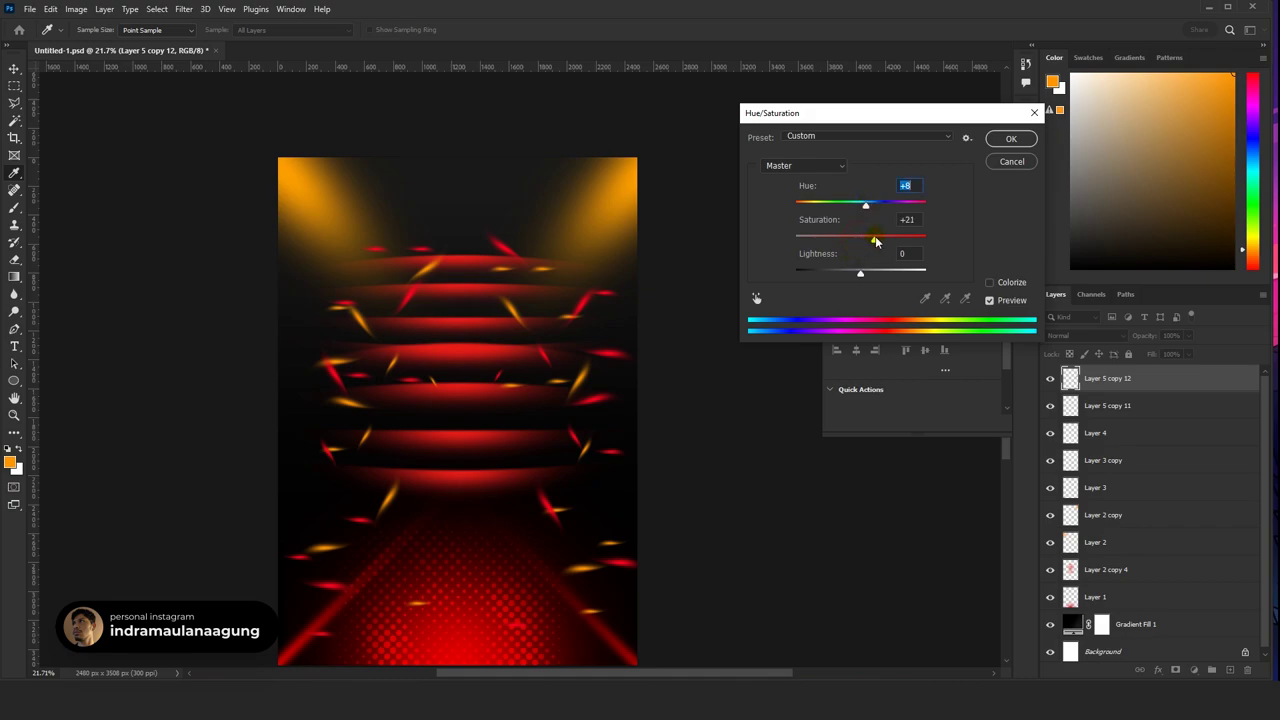
{"action": "left_click", "coordinate": [1011, 140]}
- Nudge Layer 5 copy 12 slightly to the right with the Move tool
{"action": "key", "text": "v"}
{"action": "scroll", "coordinate": [360, 436], "scroll_direction": "down", "scroll_amount": 3}
{"action": "scroll", "coordinate": [422, 428], "scroll_direction": "up", "scroll_amount": 2}
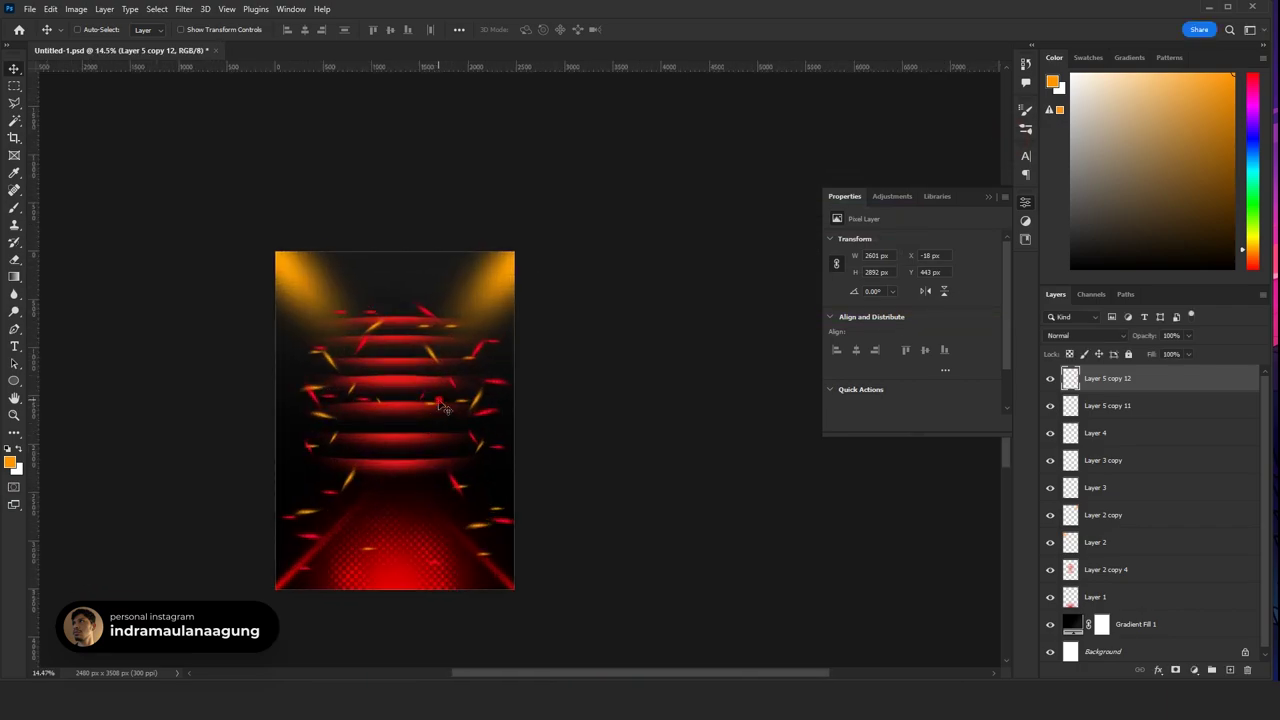
{"action": "left_click_drag", "start_coordinate": [441, 405], "coordinate": [443, 405]}
{"action": "scroll", "coordinate": [437, 420], "scroll_direction": "up", "scroll_amount": 2}
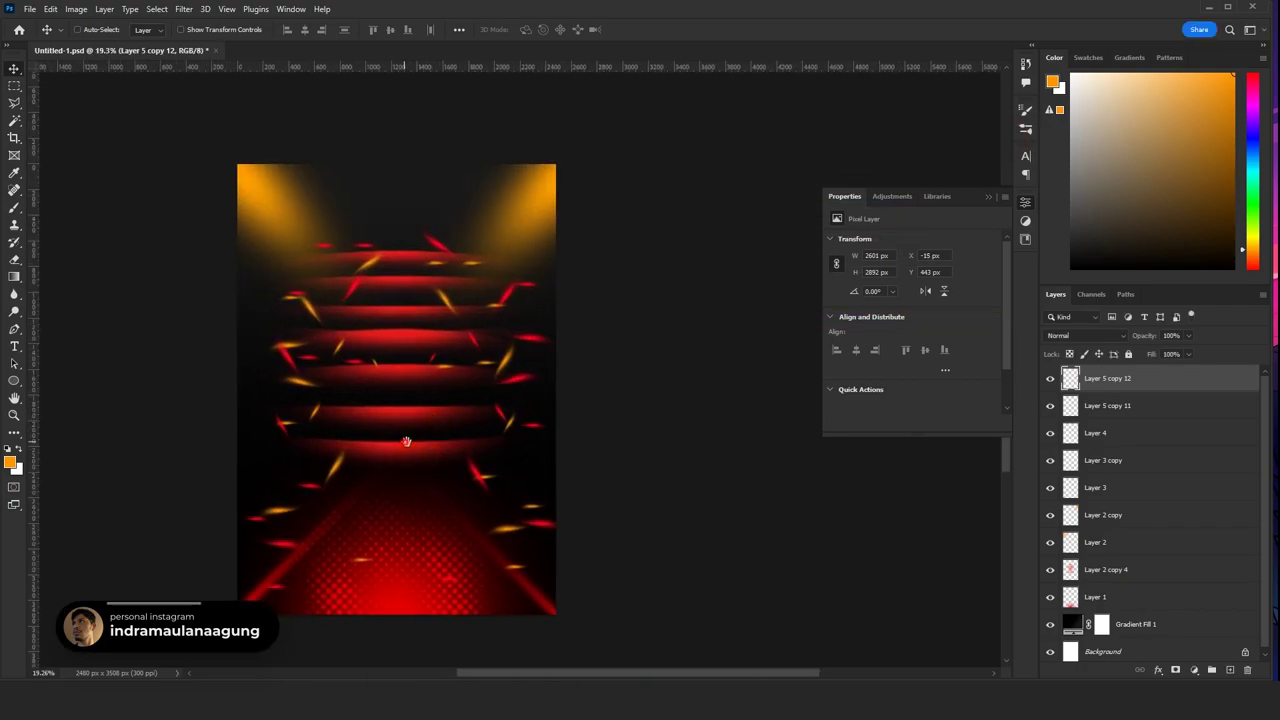
{"action": "scroll", "coordinate": [410, 445], "scroll_direction": "down", "scroll_amount": 2}
{"action": "scroll", "coordinate": [410, 450], "scroll_direction": "down", "scroll_amount": 2}
{"action": "scroll", "coordinate": [381, 495], "scroll_direction": "up", "scroll_amount": 1}
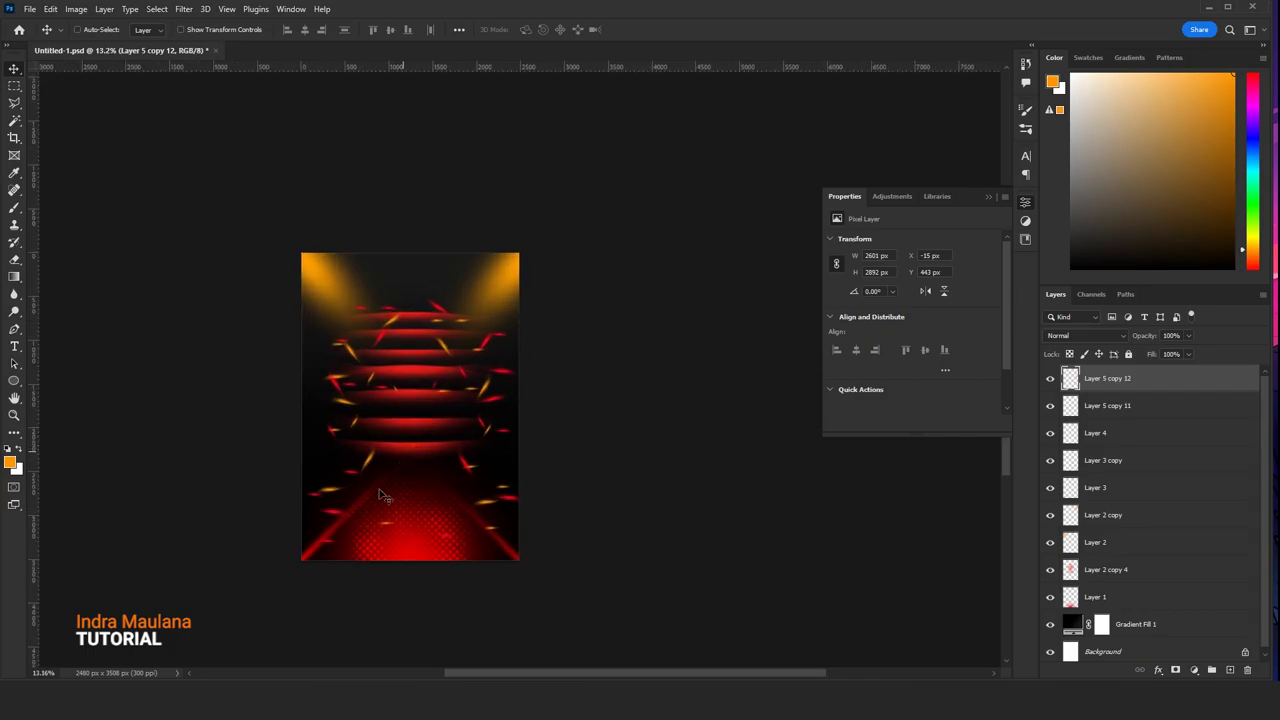
- Switch to the browser and locate the crumpled plastic wrap texture on Unblast
{"action": "key", "text": "alt+Tab"}
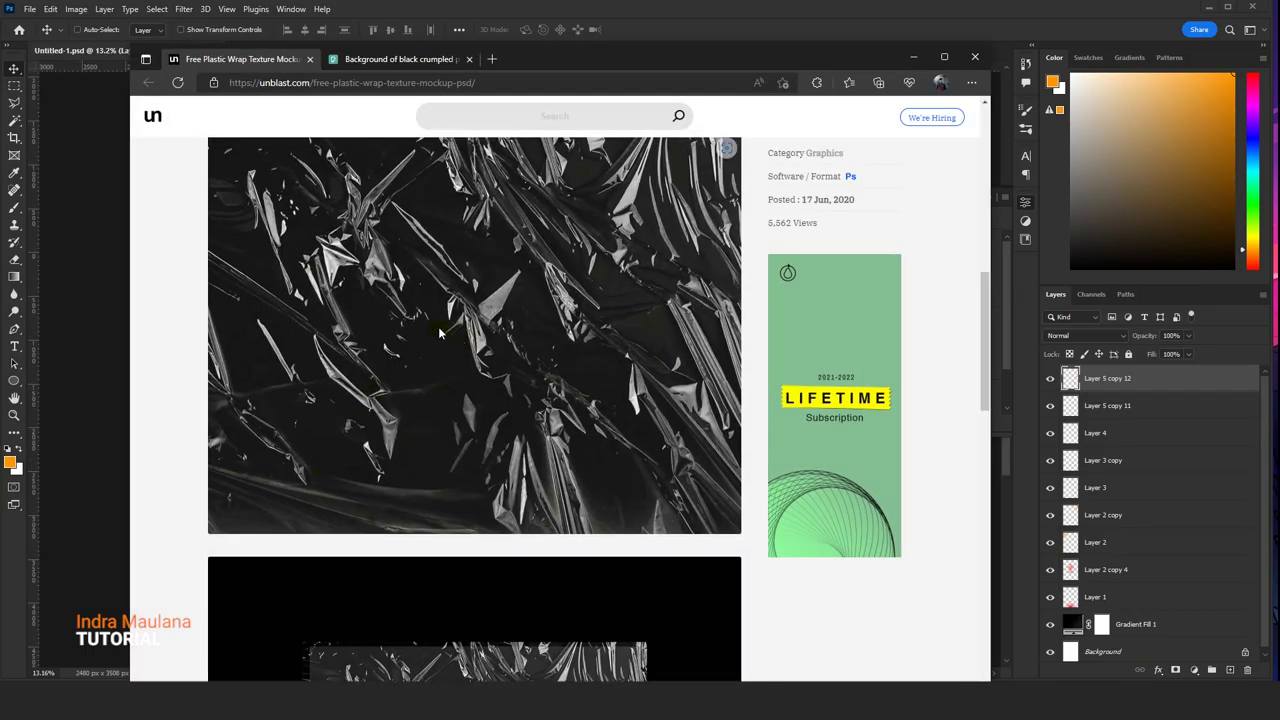
{"action": "scroll", "coordinate": [425, 392], "scroll_direction": "down", "scroll_amount": 5}
{"action": "scroll", "coordinate": [425, 392], "scroll_direction": "up", "scroll_amount": 5}
{"action": "scroll", "coordinate": [425, 392], "scroll_direction": "down", "scroll_amount": 7}
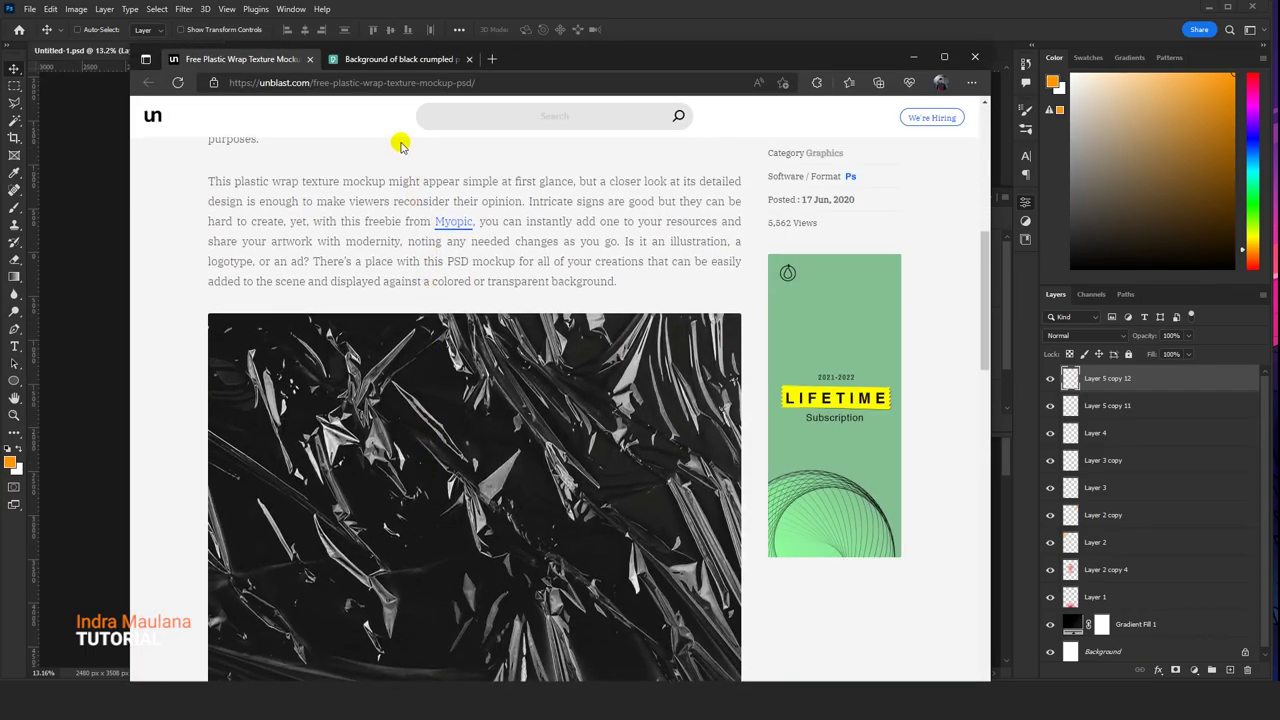
{"action": "left_click", "coordinate": [381, 85]}
{"action": "scroll", "coordinate": [420, 480], "scroll_direction": "down", "scroll_amount": 4}
{"action": "scroll", "coordinate": [437, 428], "scroll_direction": "up", "scroll_amount": 1}
- Copy the plastic wrap image and minimize the browser
{"action": "right_click", "coordinate": [468, 300]}
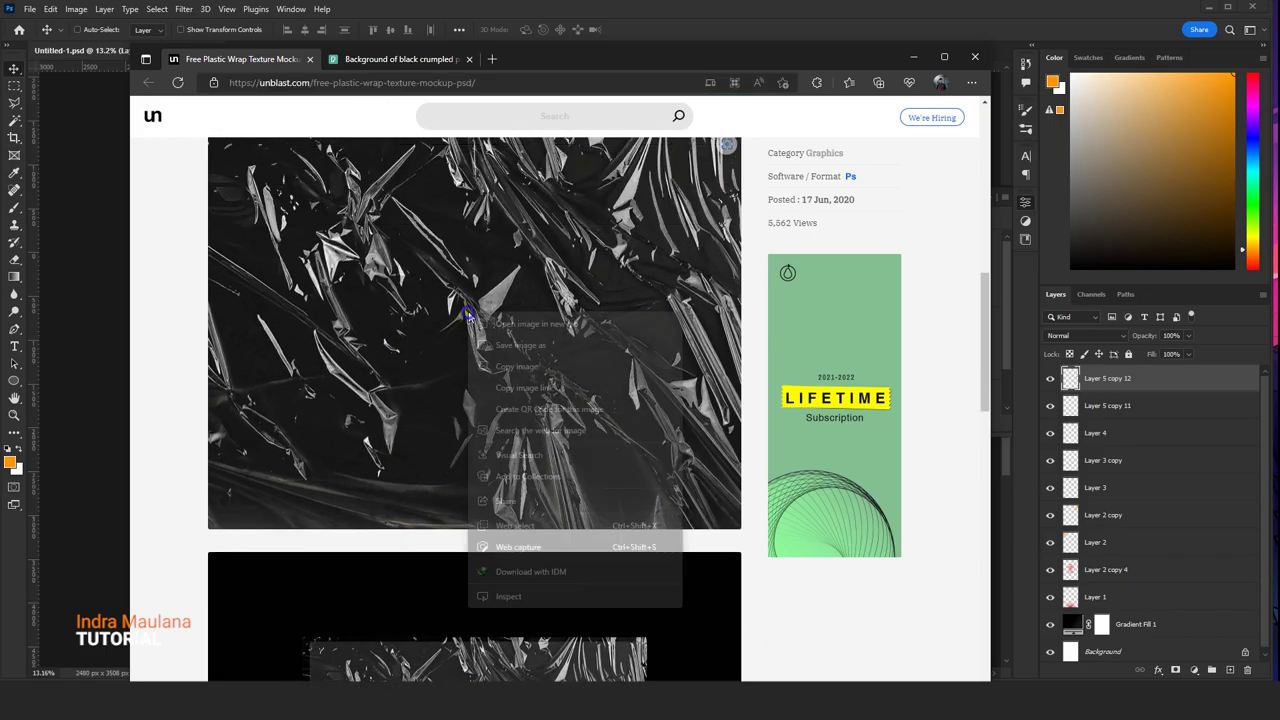
{"action": "scroll", "coordinate": [470, 390], "scroll_direction": "up", "scroll_amount": 3}
{"action": "right_click", "coordinate": [480, 428]}
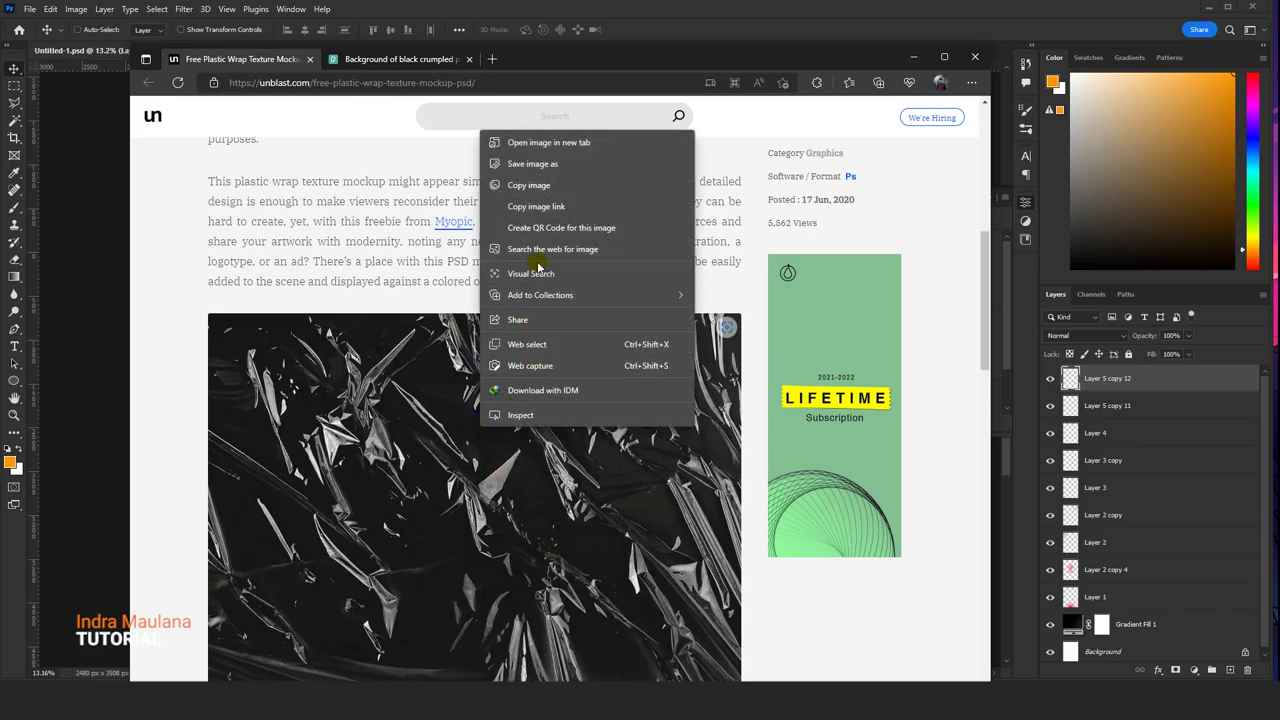
{"action": "left_click", "coordinate": [529, 185]}
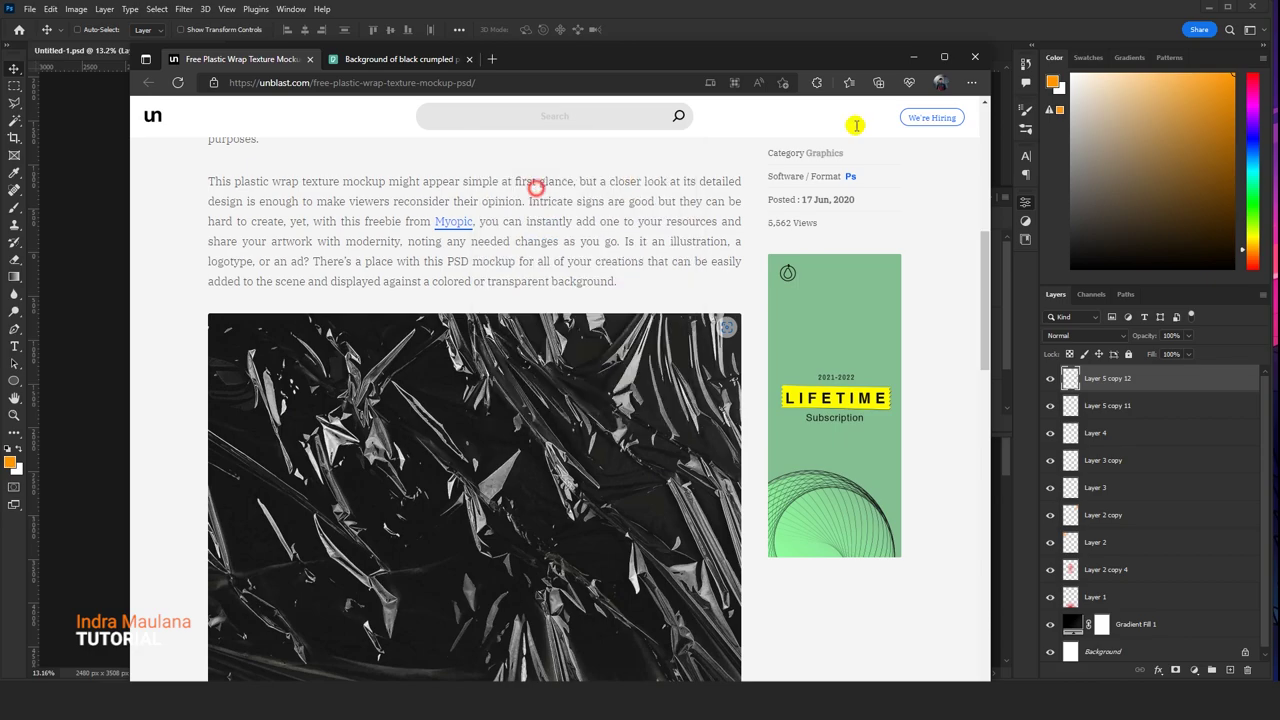
{"action": "left_click", "coordinate": [913, 57]}
{"action": "scroll", "coordinate": [470, 330], "scroll_direction": "up", "scroll_amount": 2}
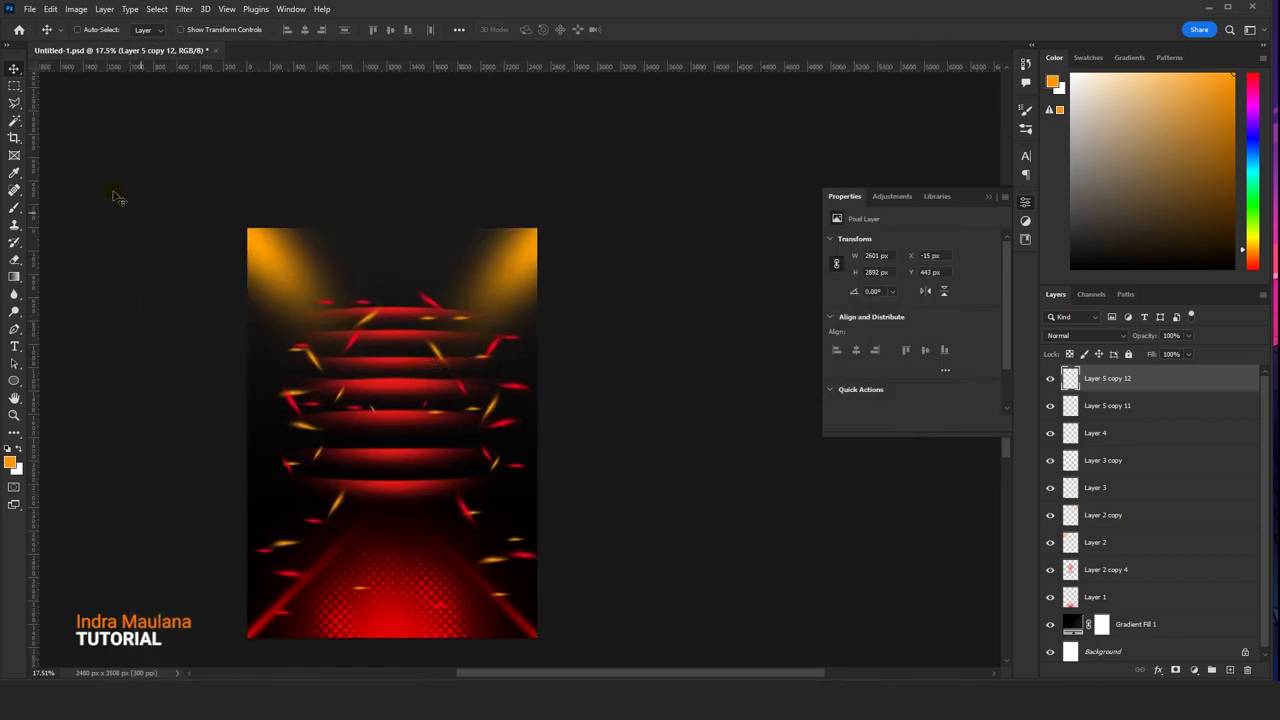
- Paste the copied plastic wrap texture as a new layer
{"action": "left_click", "coordinate": [51, 10]}
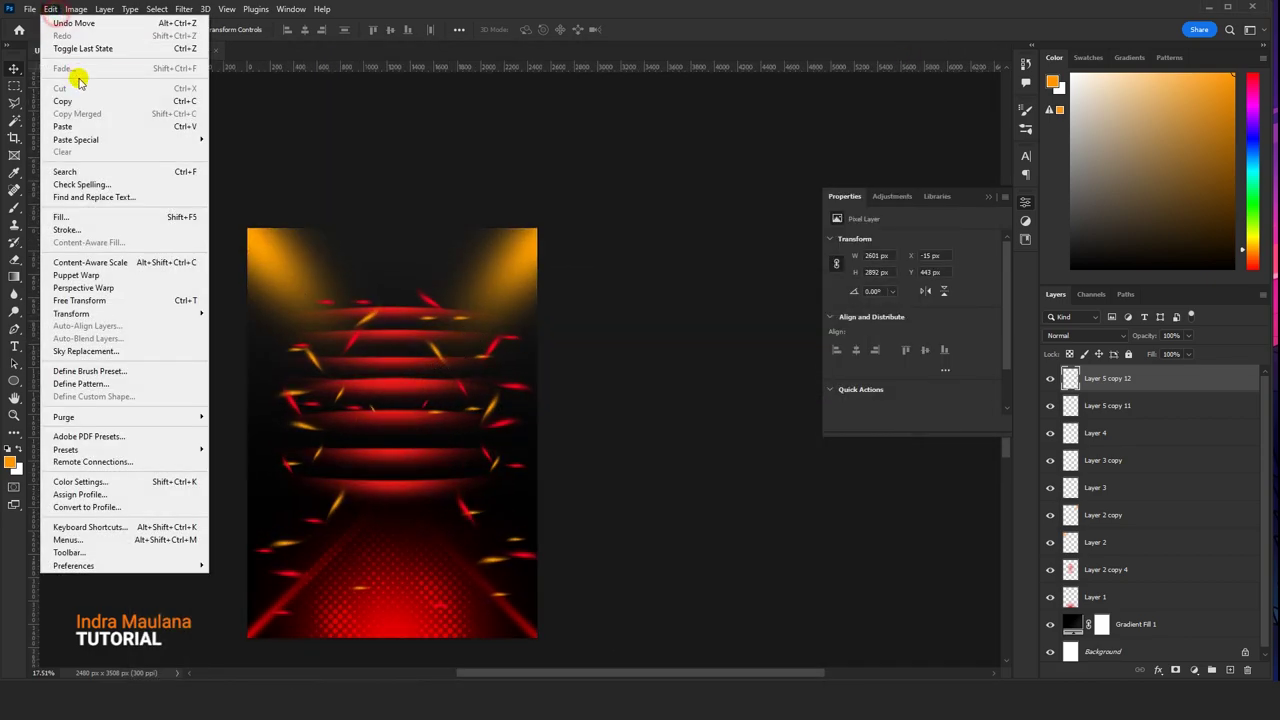
{"action": "left_click", "coordinate": [95, 126]}
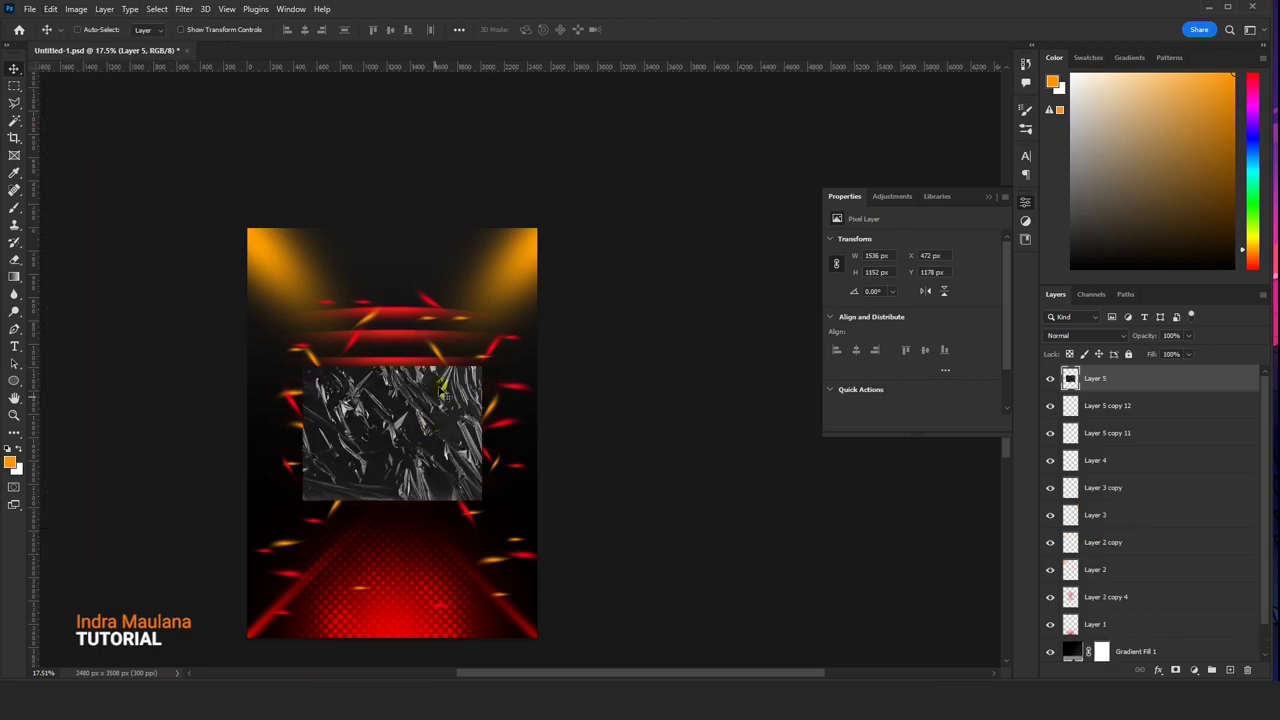
{"action": "scroll", "coordinate": [441, 385], "scroll_direction": "up", "scroll_amount": 2}
- Rotate the texture -90°, move it to the top-left corner and scale to 183.59%
{"action": "key", "text": "ctrl+t"}
{"action": "mouse_move", "coordinate": [498, 348]}
{"action": "left_mouse_down"}
{"action": "mouse_move", "coordinate": [500, 560]}
{"action": "mouse_move", "coordinate": [301, 324]}
{"action": "left_mouse_up"}
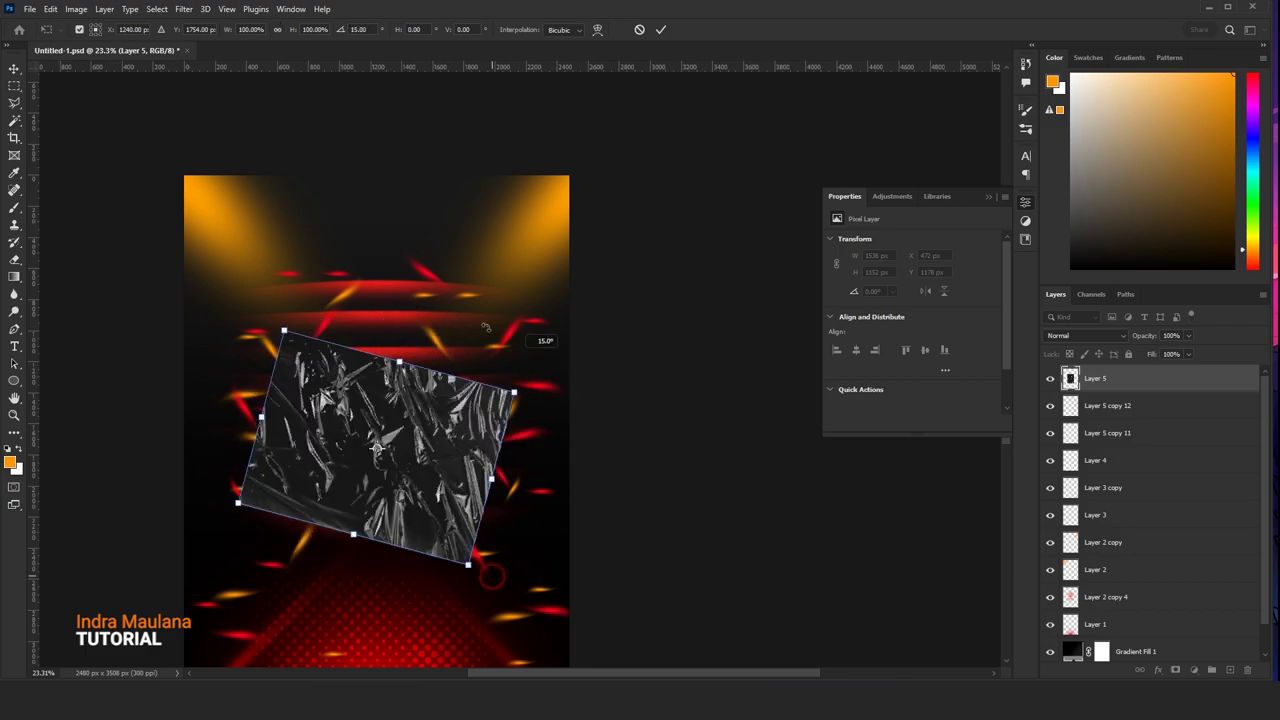
{"action": "left_click_drag", "start_coordinate": [325, 281], "coordinate": [306, 288]}
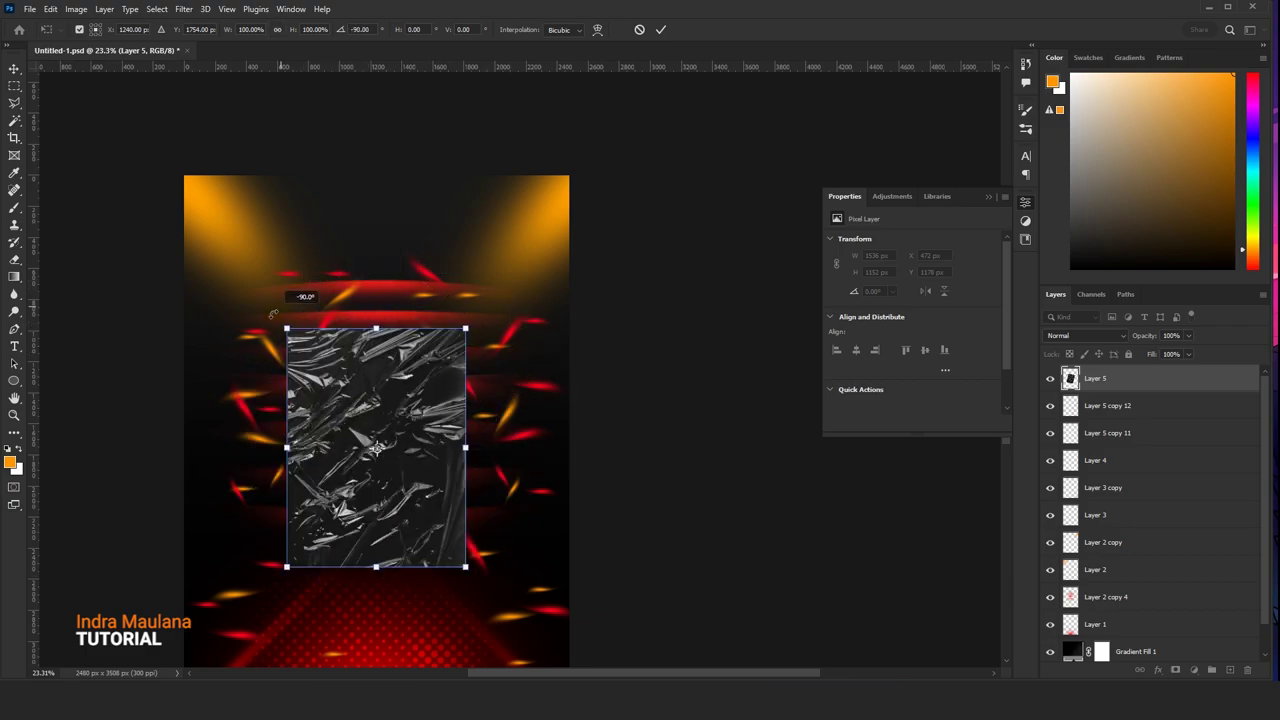
{"action": "left_click_drag", "start_coordinate": [370, 412], "coordinate": [262, 268]}
{"action": "scroll", "coordinate": [263, 270], "scroll_direction": "down", "scroll_amount": 1}
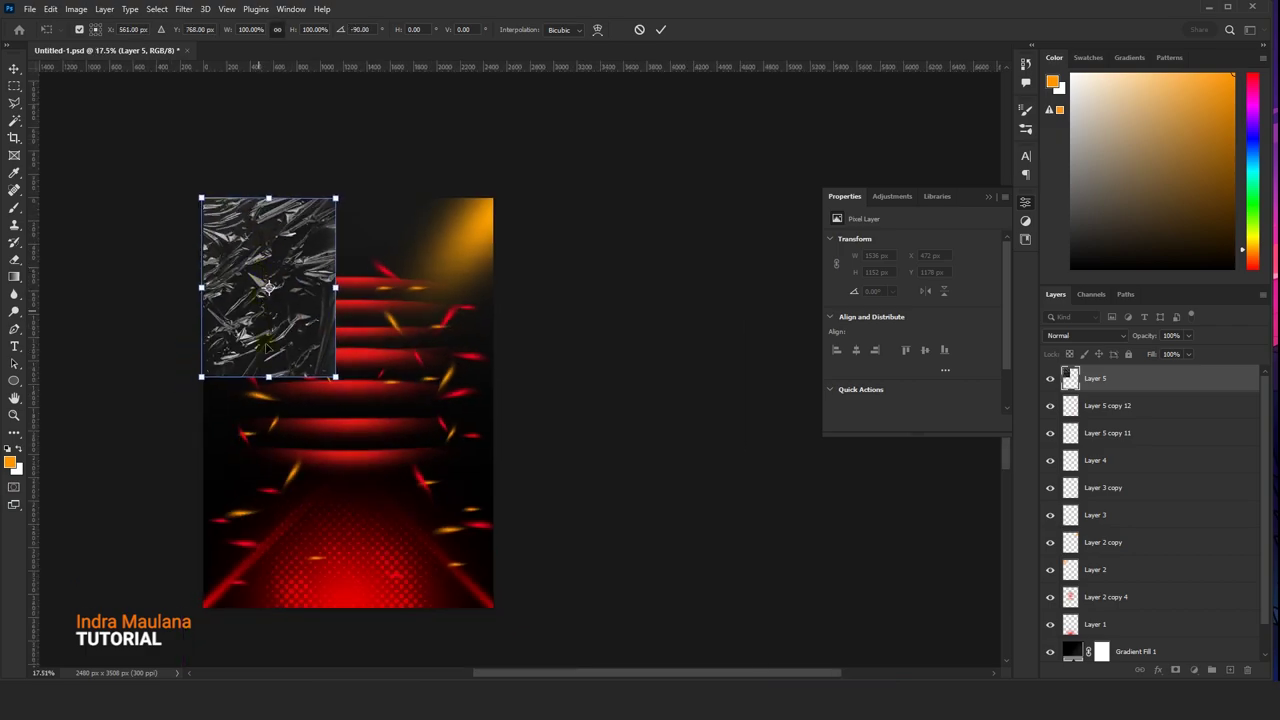
{"action": "left_click_drag", "start_coordinate": [335, 377], "coordinate": [416, 550]}
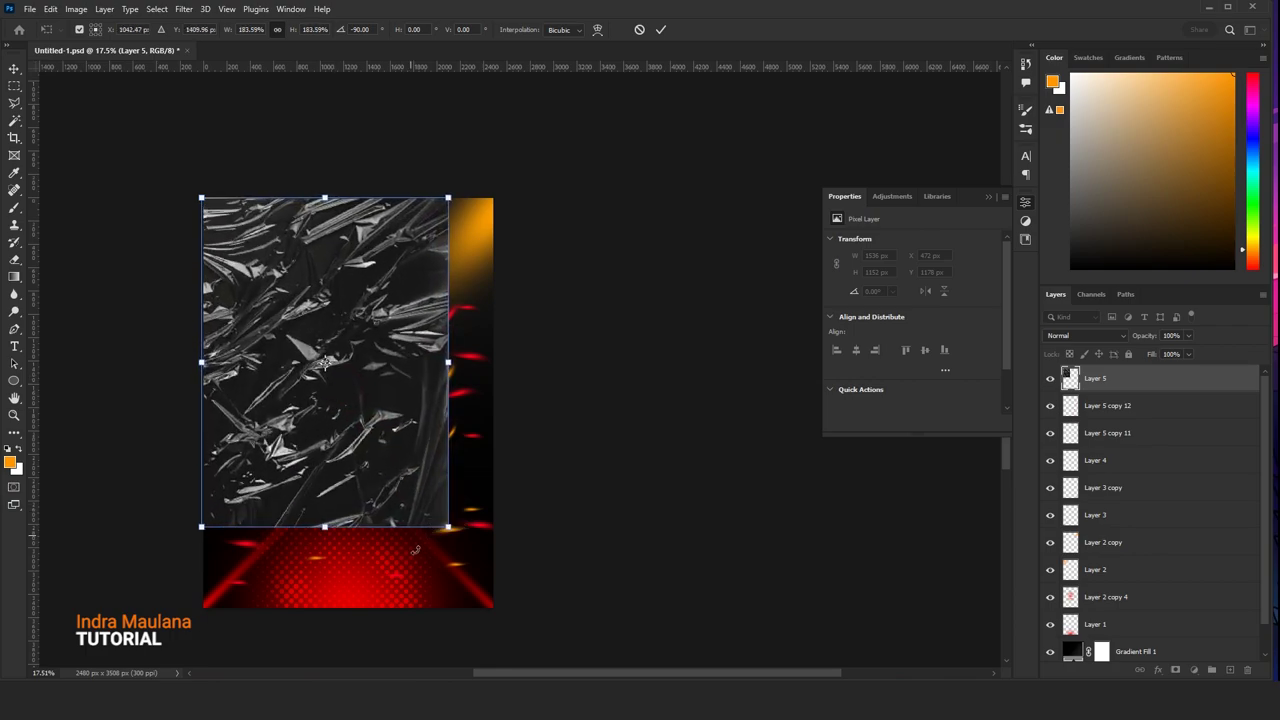
{"action": "left_click", "coordinate": [660, 29]}
- Set the texture layer to Screen blending and darken its midtones with Levels
{"action": "left_click", "coordinate": [1068, 335]}
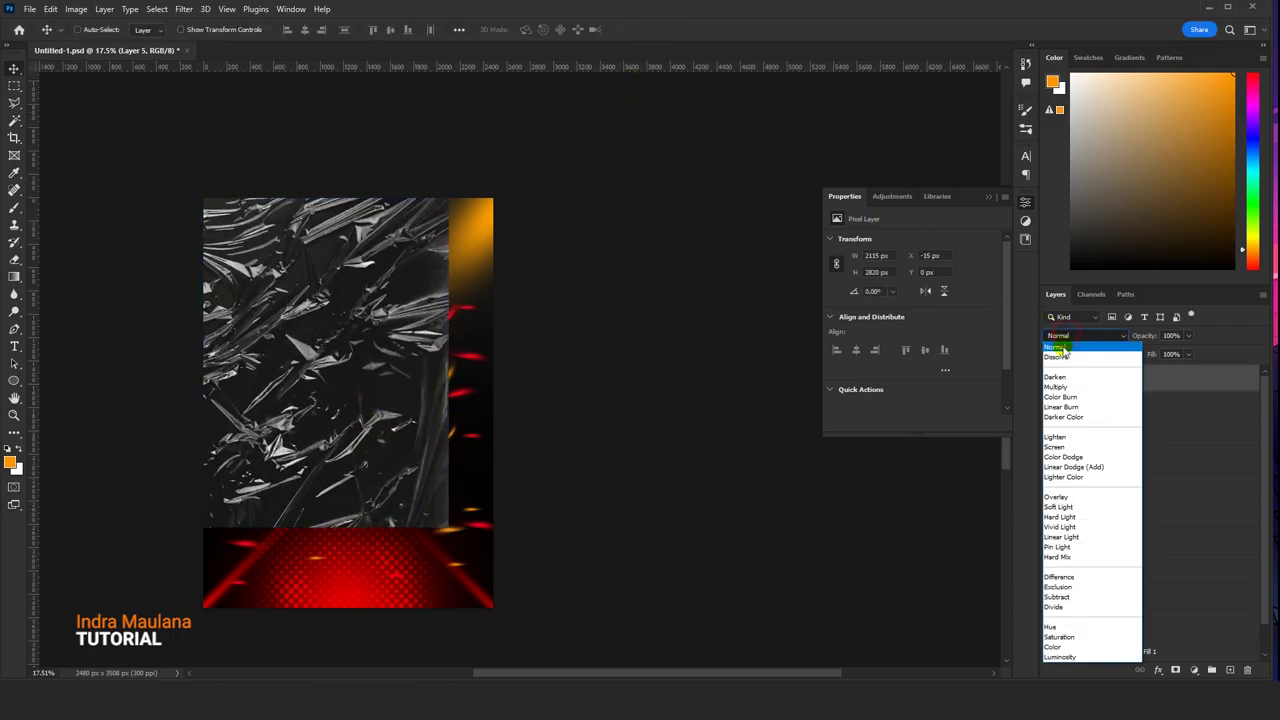
{"action": "left_click", "coordinate": [1058, 447]}
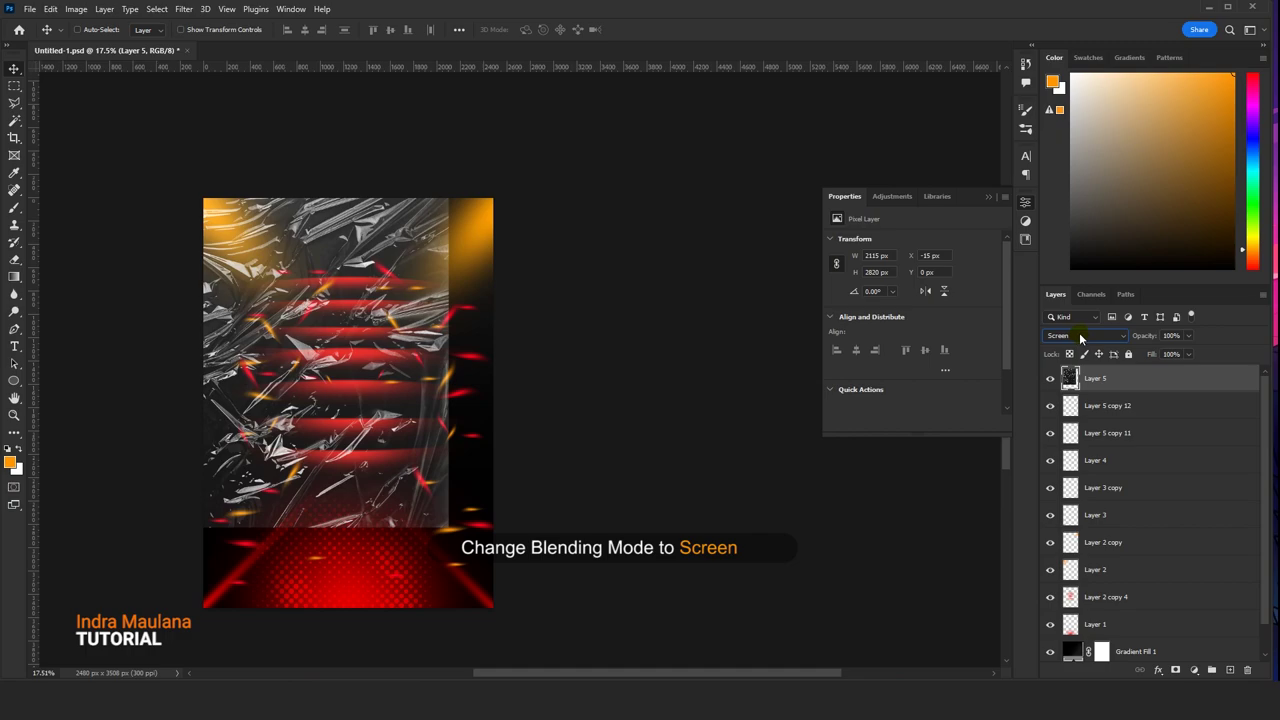
{"action": "left_click", "coordinate": [87, 9]}
{"action": "mouse_move", "coordinate": [97, 44]}
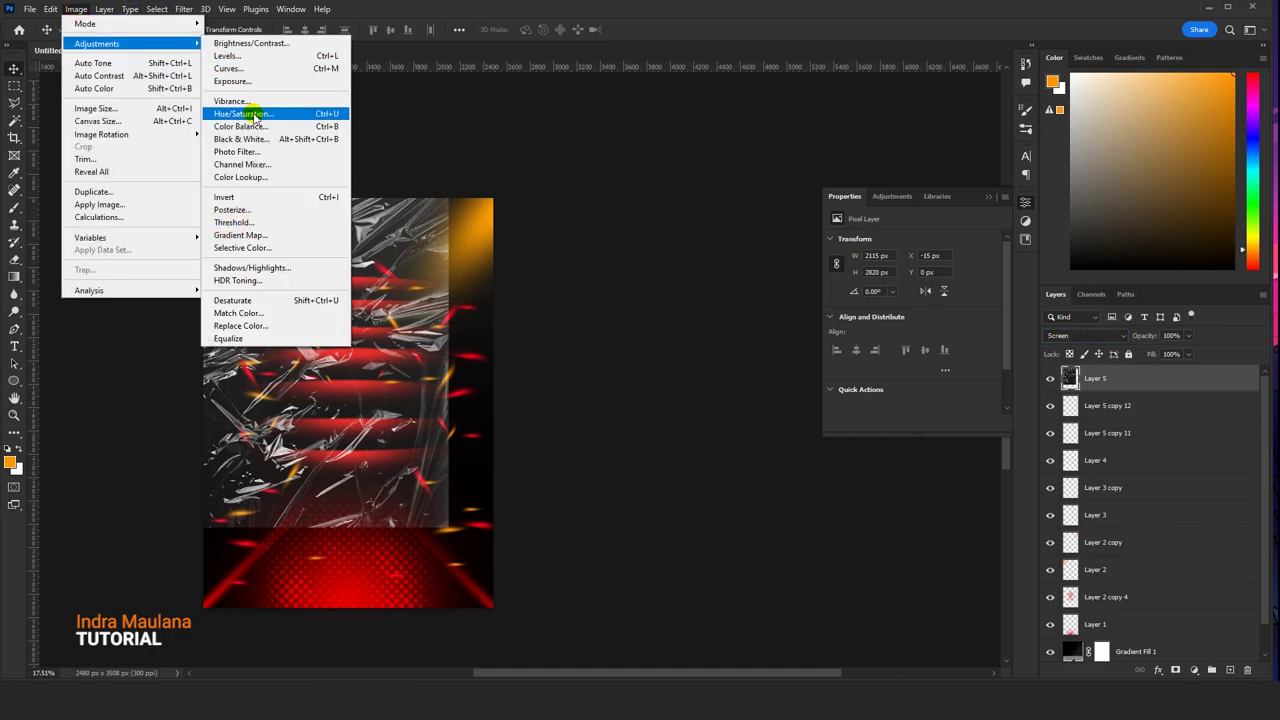
{"action": "left_click", "coordinate": [236, 56]}
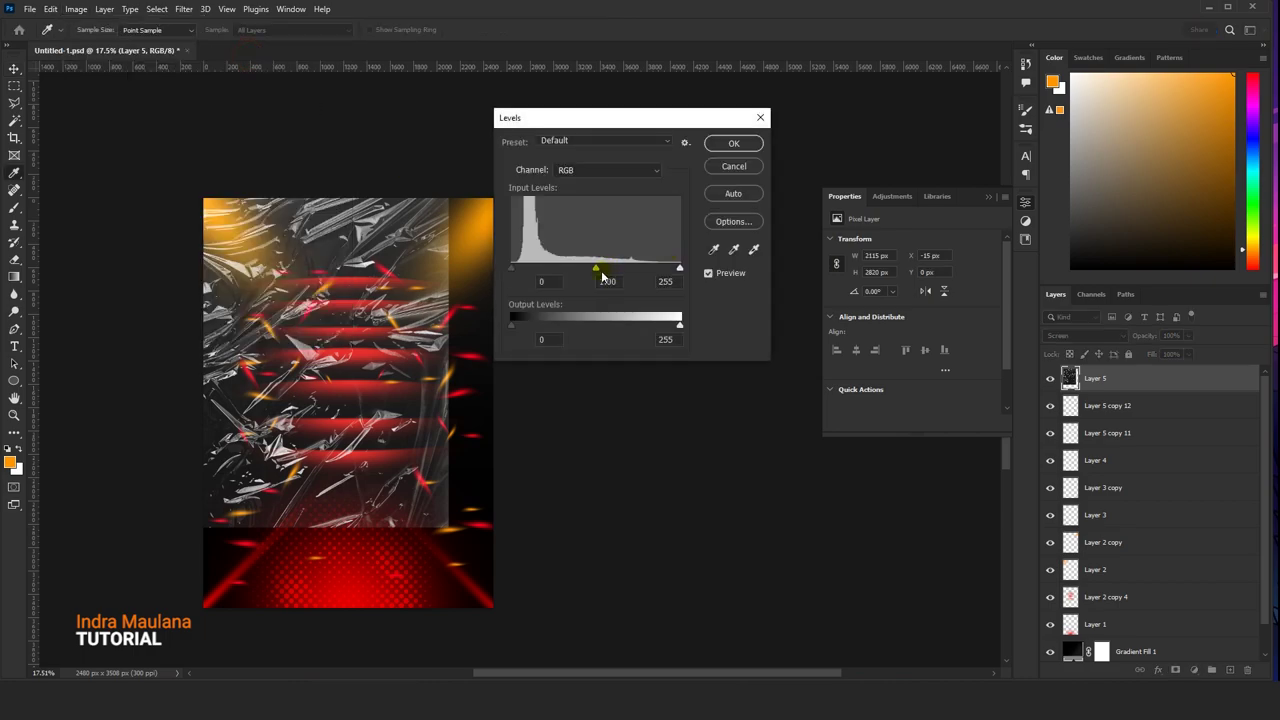
{"action": "left_click_drag", "start_coordinate": [594, 270], "coordinate": [642, 272]}
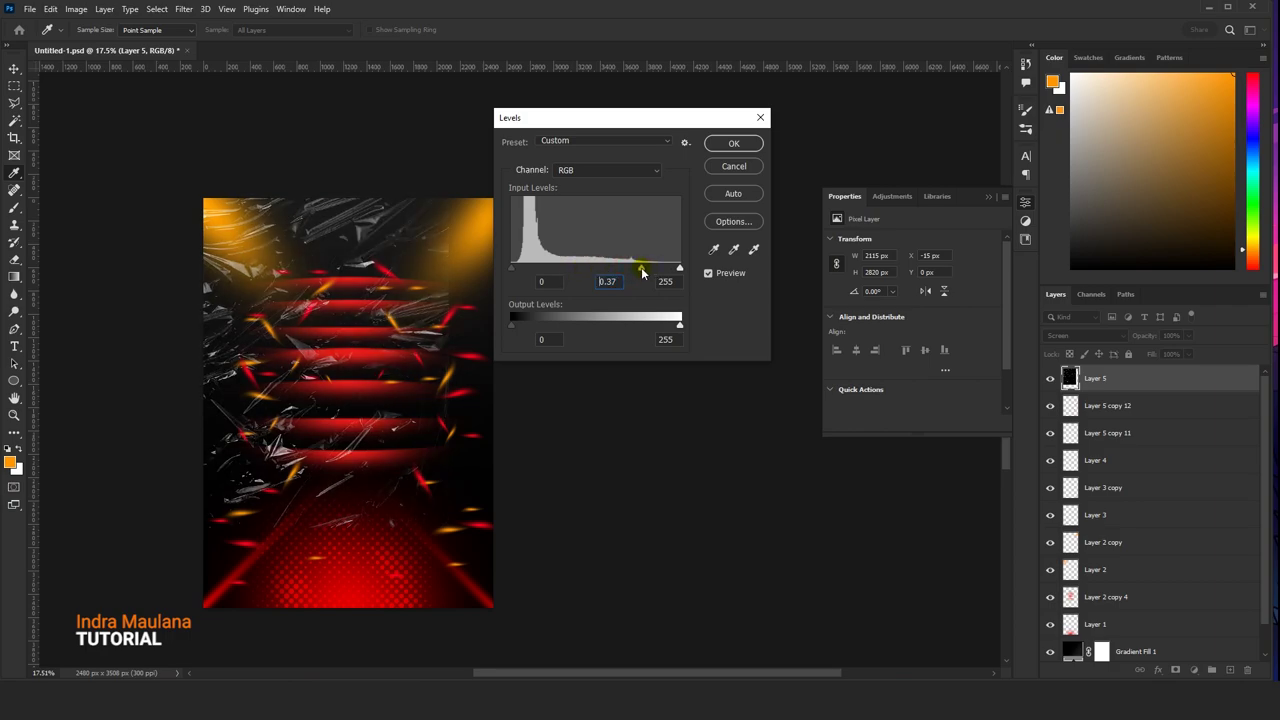
{"action": "left_click", "coordinate": [733, 143]}
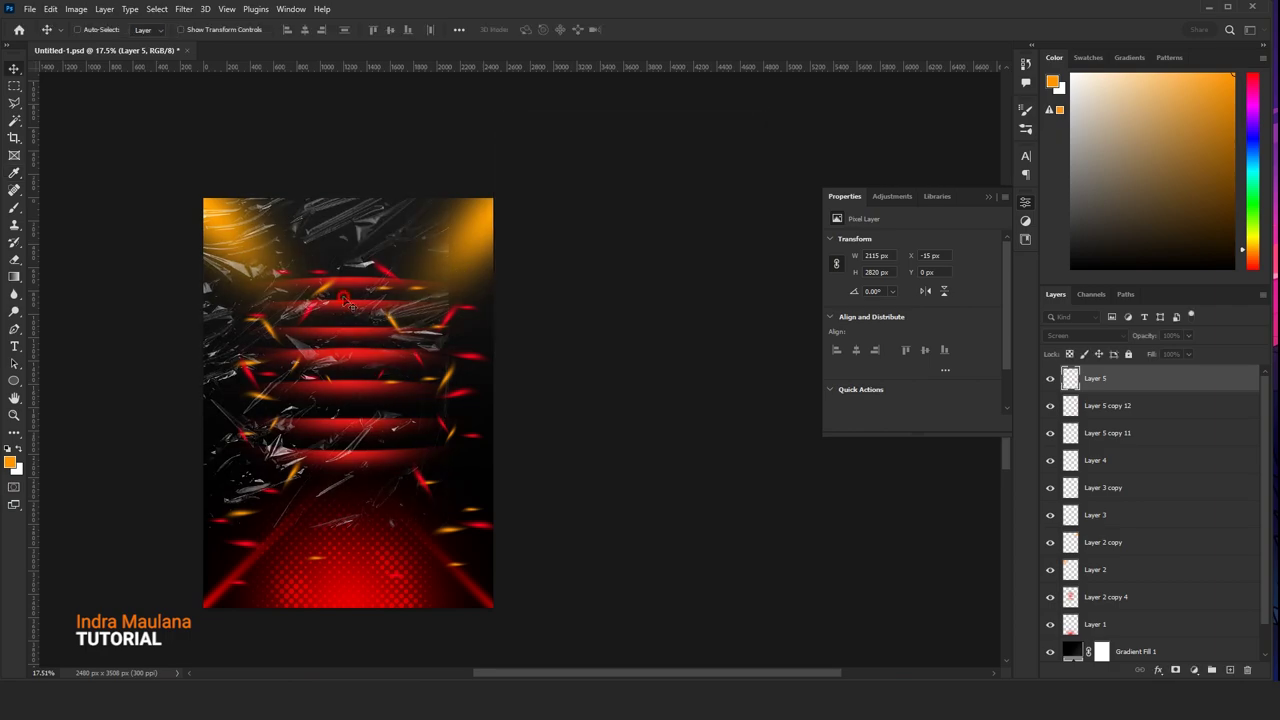
- Enlarge the texture with Free Transform to cover the whole page
{"action": "left_click", "coordinate": [50, 9]}
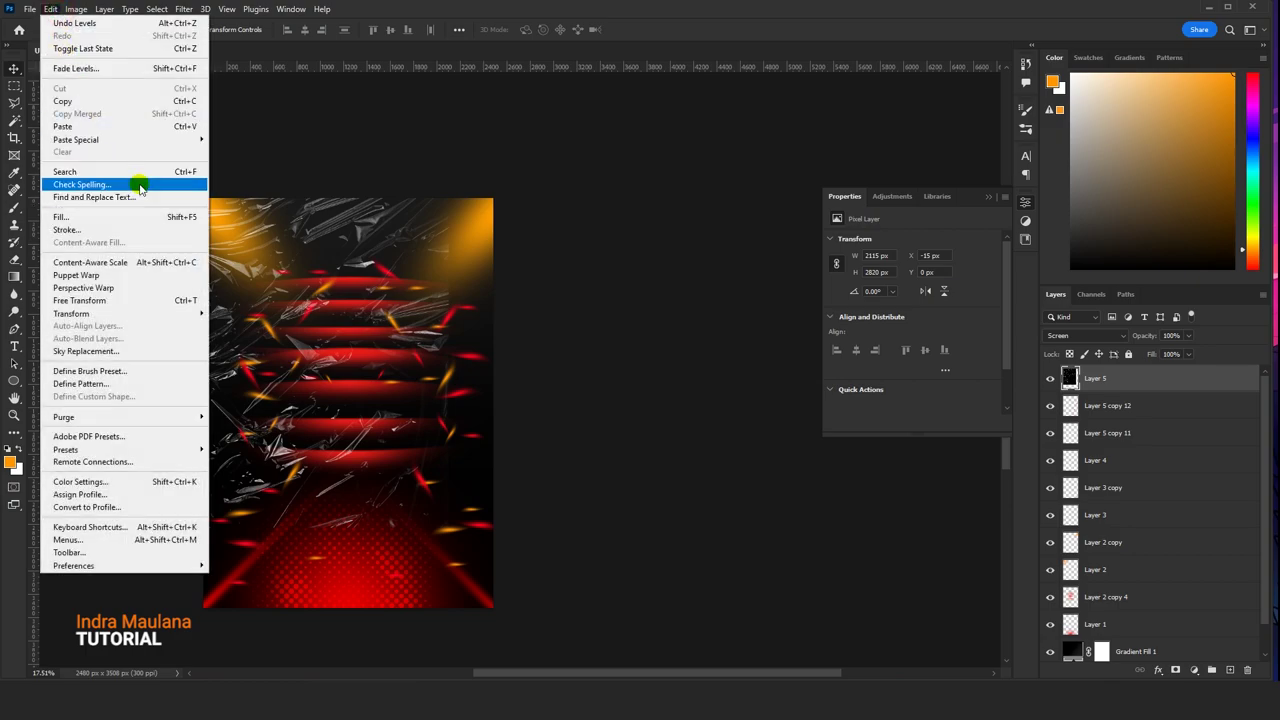
{"action": "left_click", "coordinate": [140, 300]}
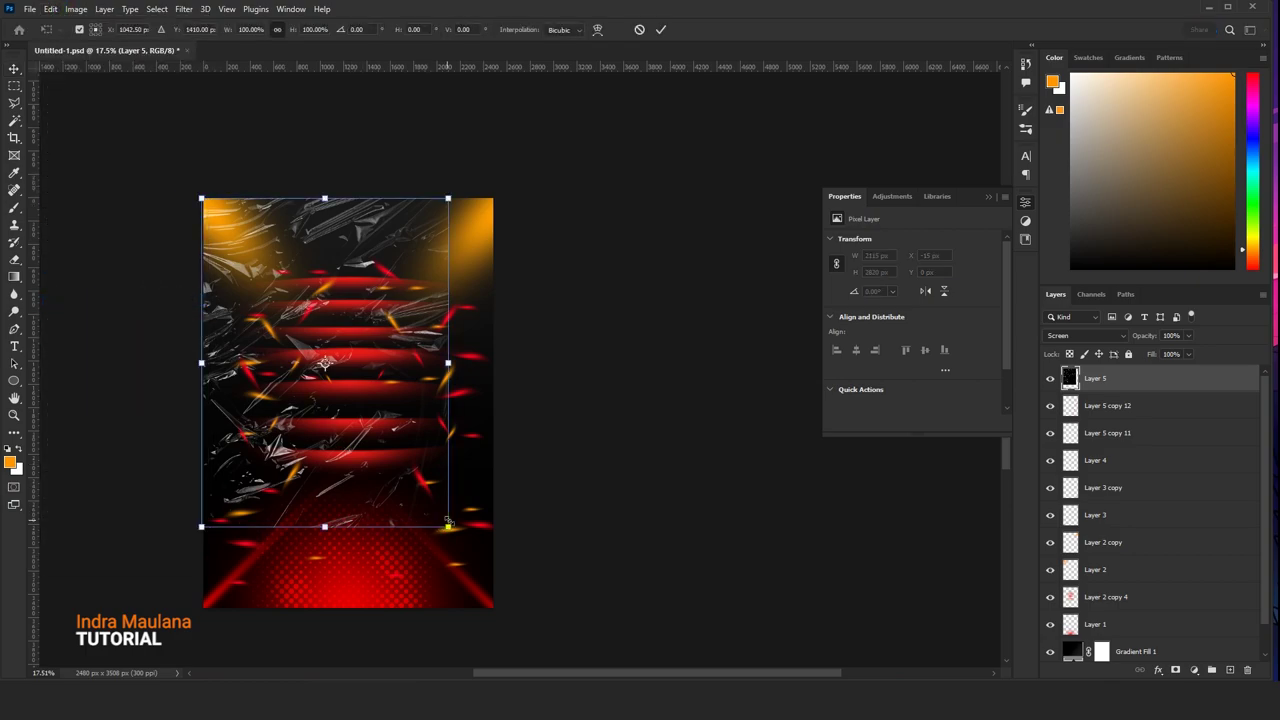
{"action": "left_click_drag", "start_coordinate": [457, 526], "coordinate": [495, 590]}
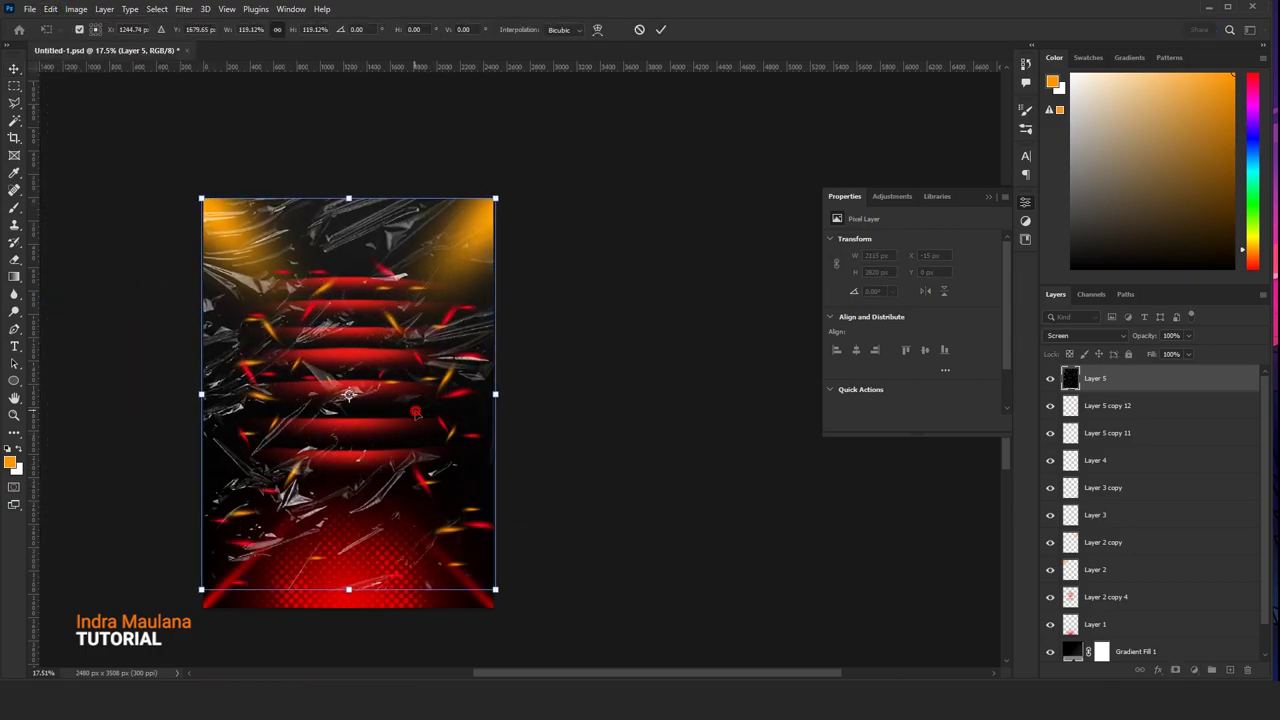
{"action": "left_click", "coordinate": [664, 31]}
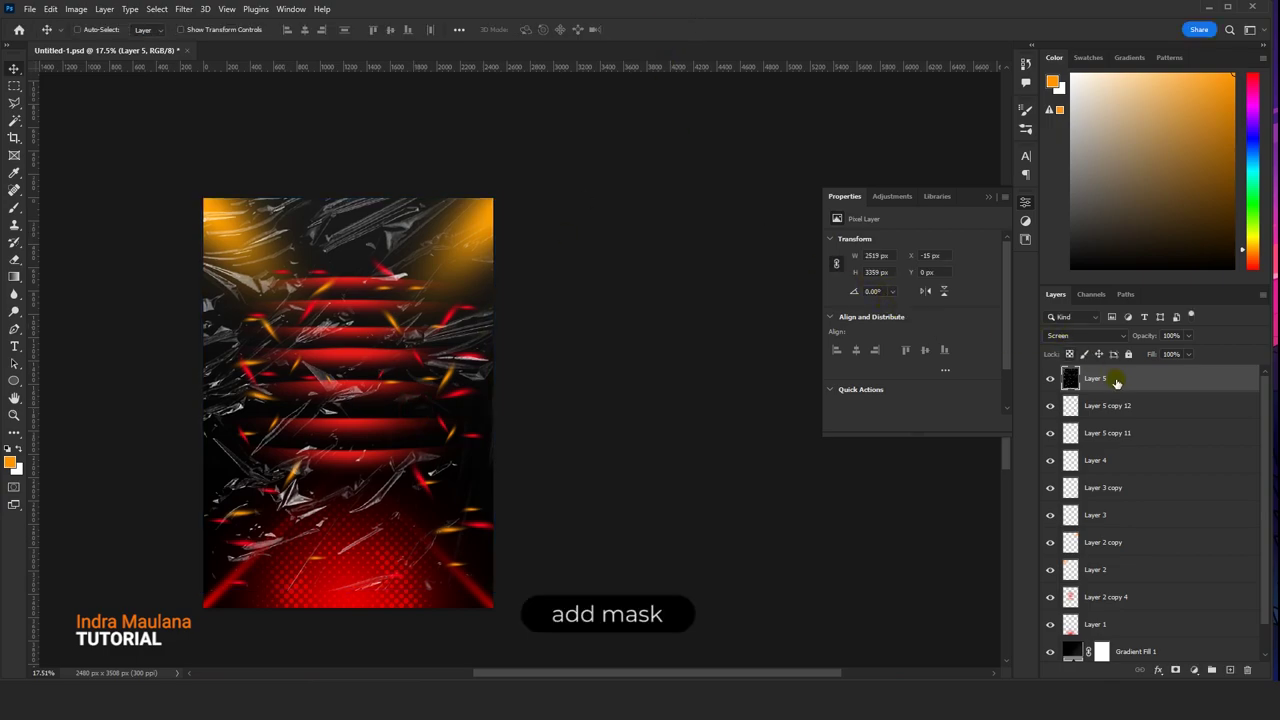
- Add a layer mask and paint the texture out of the flyer's middle
{"action": "left_click", "coordinate": [1176, 671]}
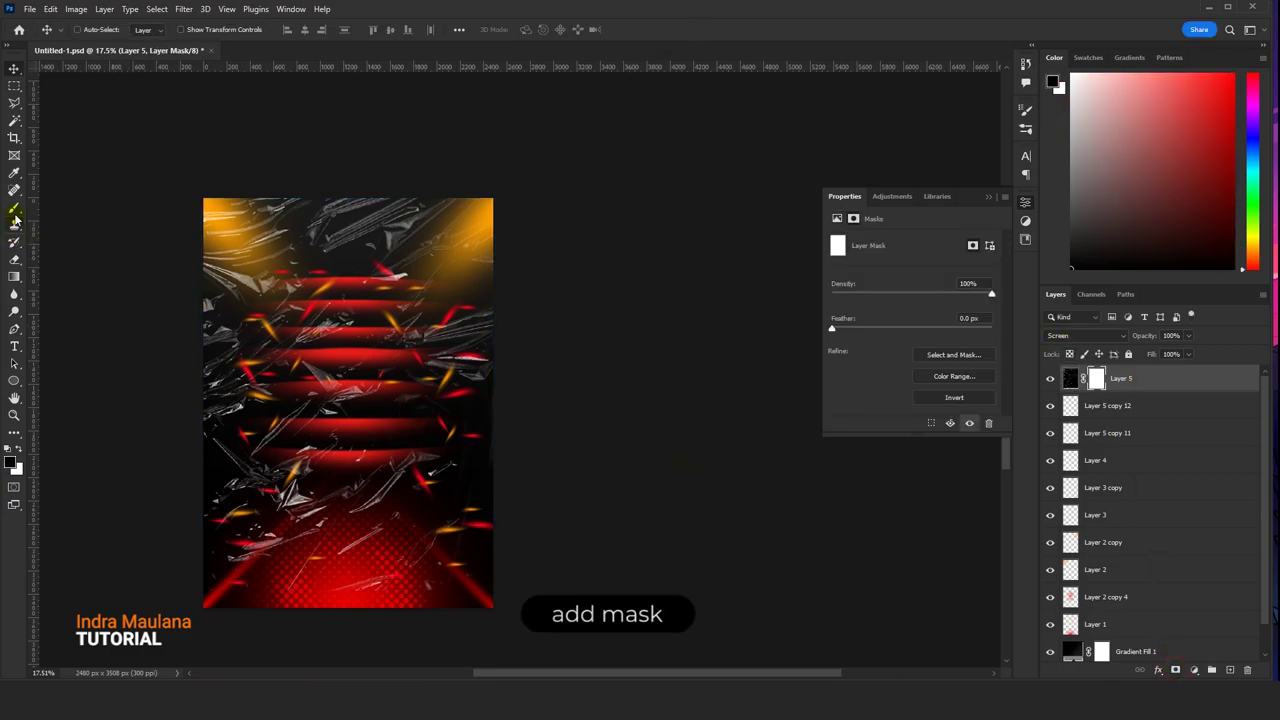
{"action": "left_click", "coordinate": [14, 209]}
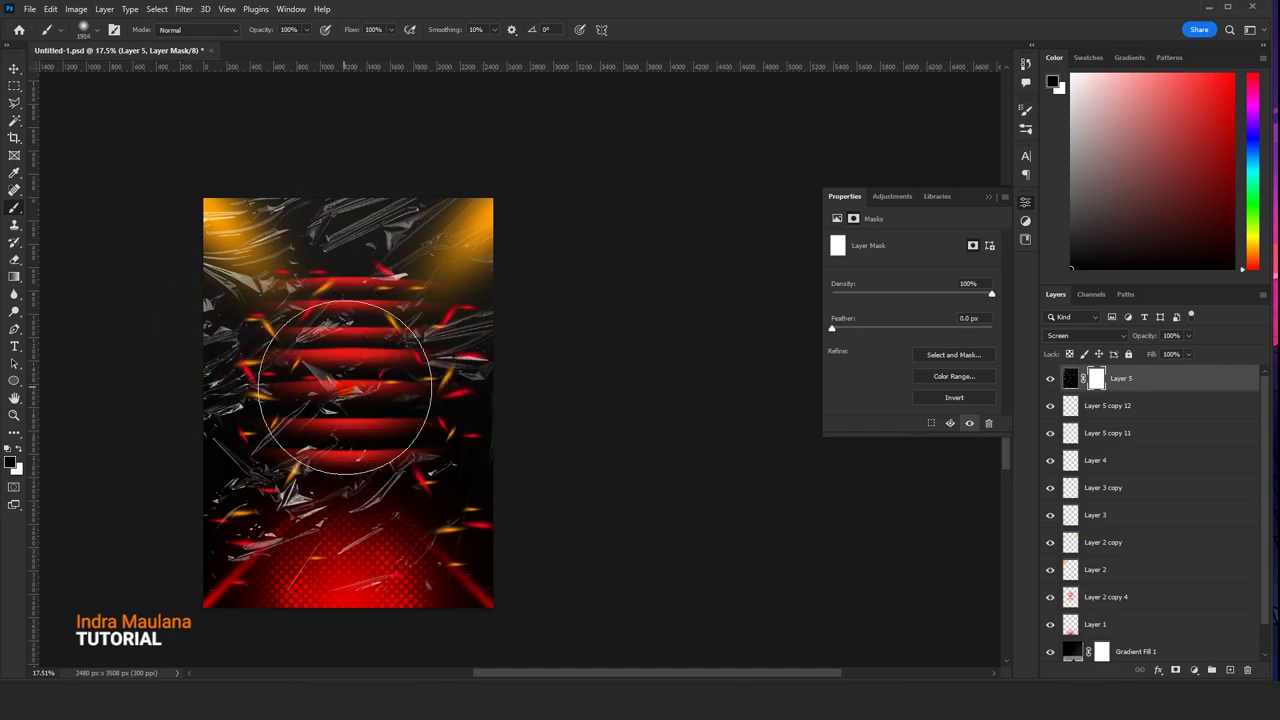
{"action": "mouse_move", "coordinate": [345, 387]}
{"action": "left_mouse_down"}
{"action": "mouse_move", "coordinate": [355, 200]}
{"action": "mouse_move", "coordinate": [343, 552]}
{"action": "left_mouse_up"}
{"action": "scroll", "coordinate": [345, 540], "scroll_direction": "down", "scroll_amount": 2}
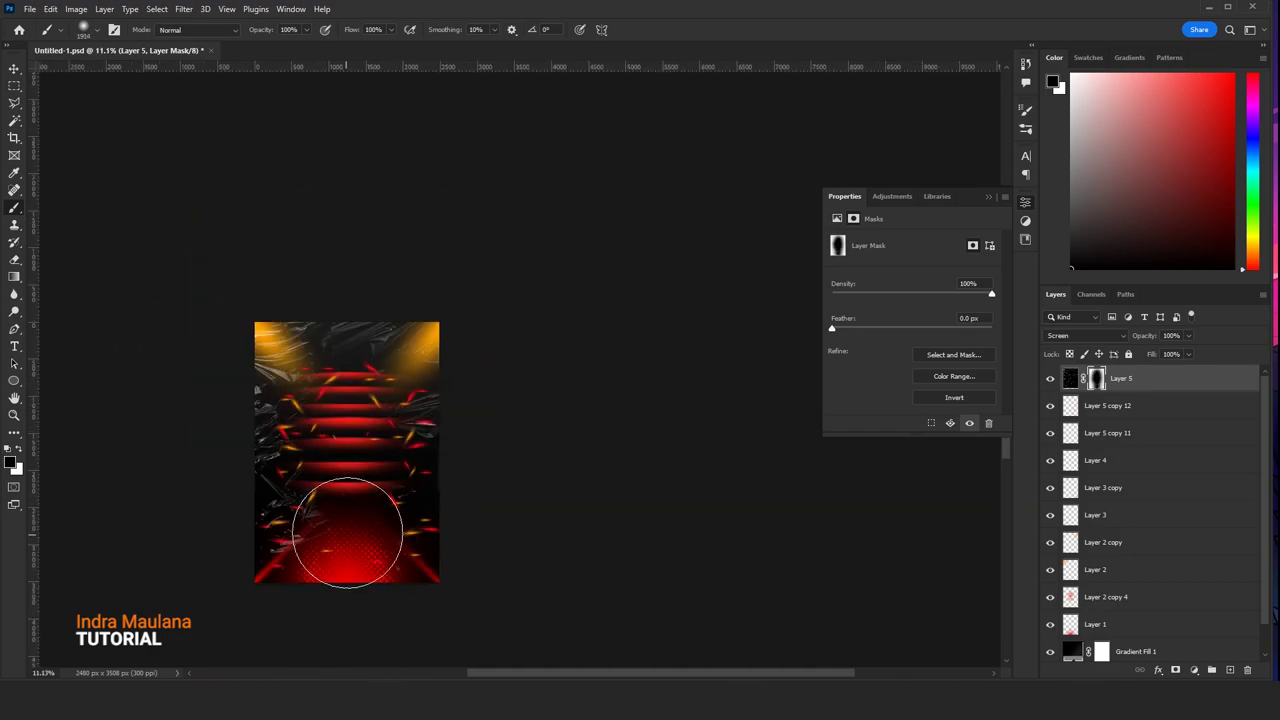
{"action": "scroll", "coordinate": [345, 540], "scroll_direction": "up", "scroll_amount": 2}
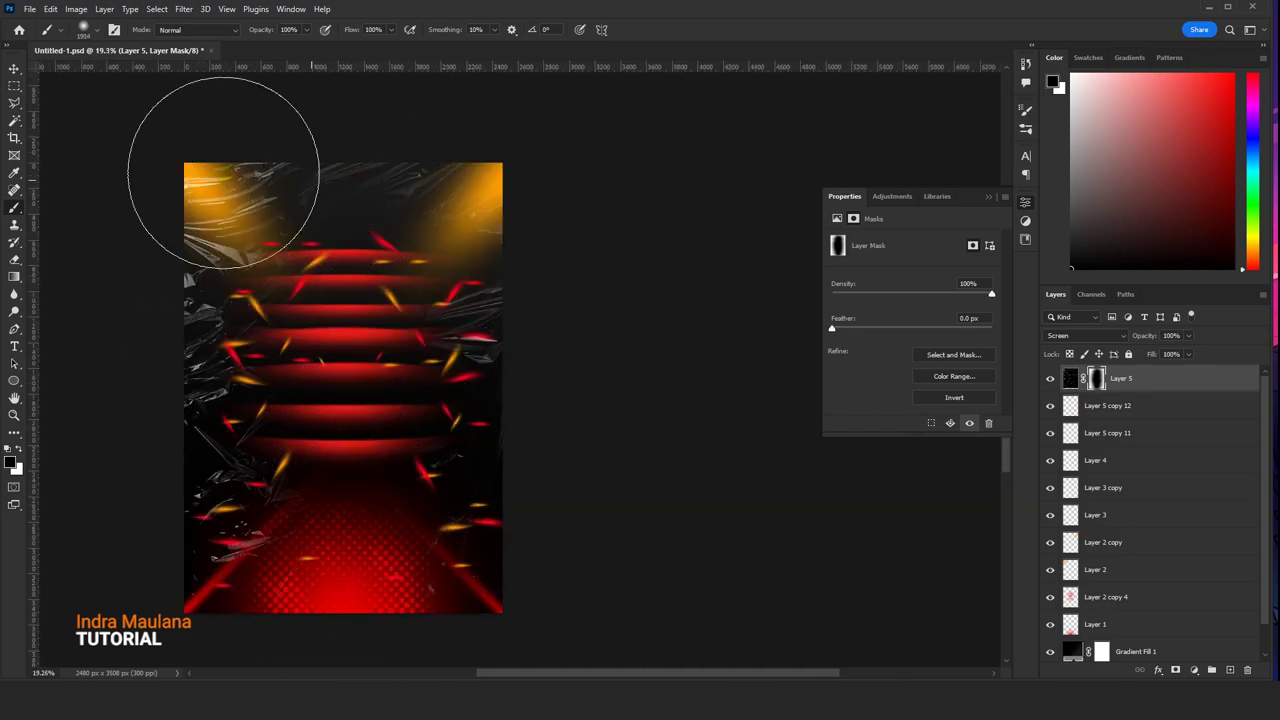
{"action": "left_click", "coordinate": [14, 68]}
- Add a new layer above Layer 5 copy 12 and paint a soft orange glow
{"action": "left_click", "coordinate": [1101, 405]}
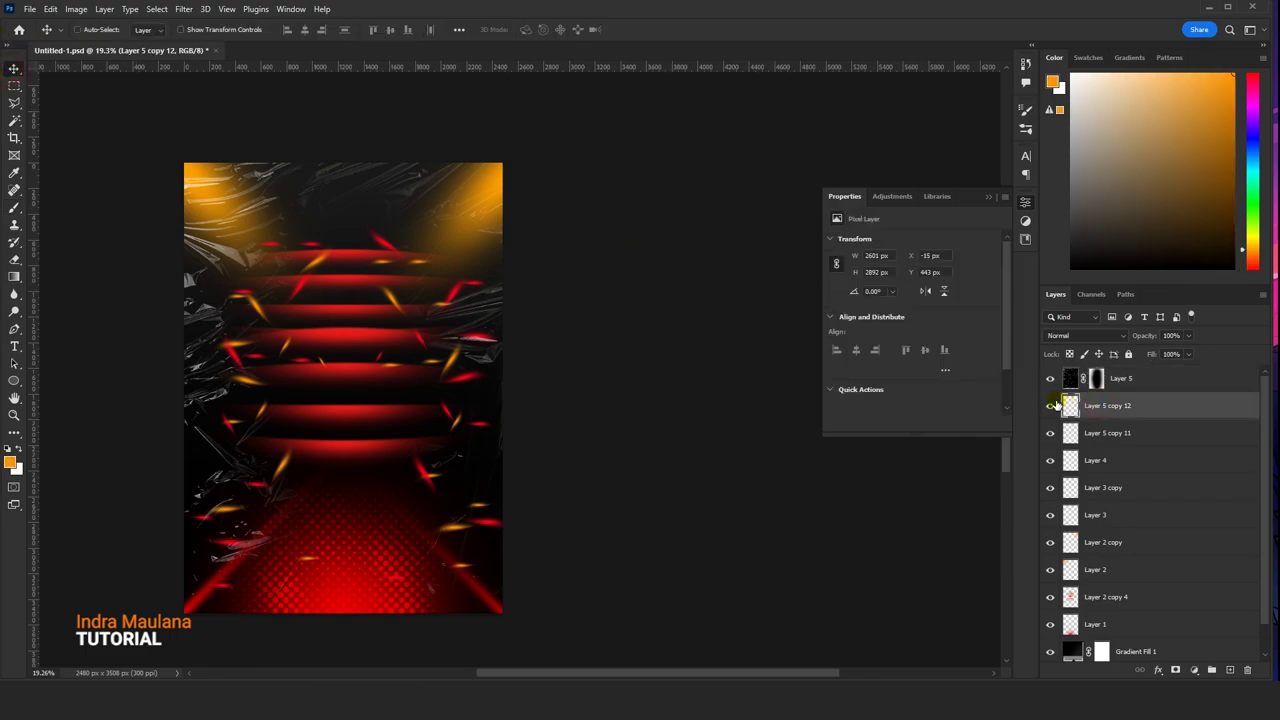
{"action": "left_click", "coordinate": [1228, 666]}
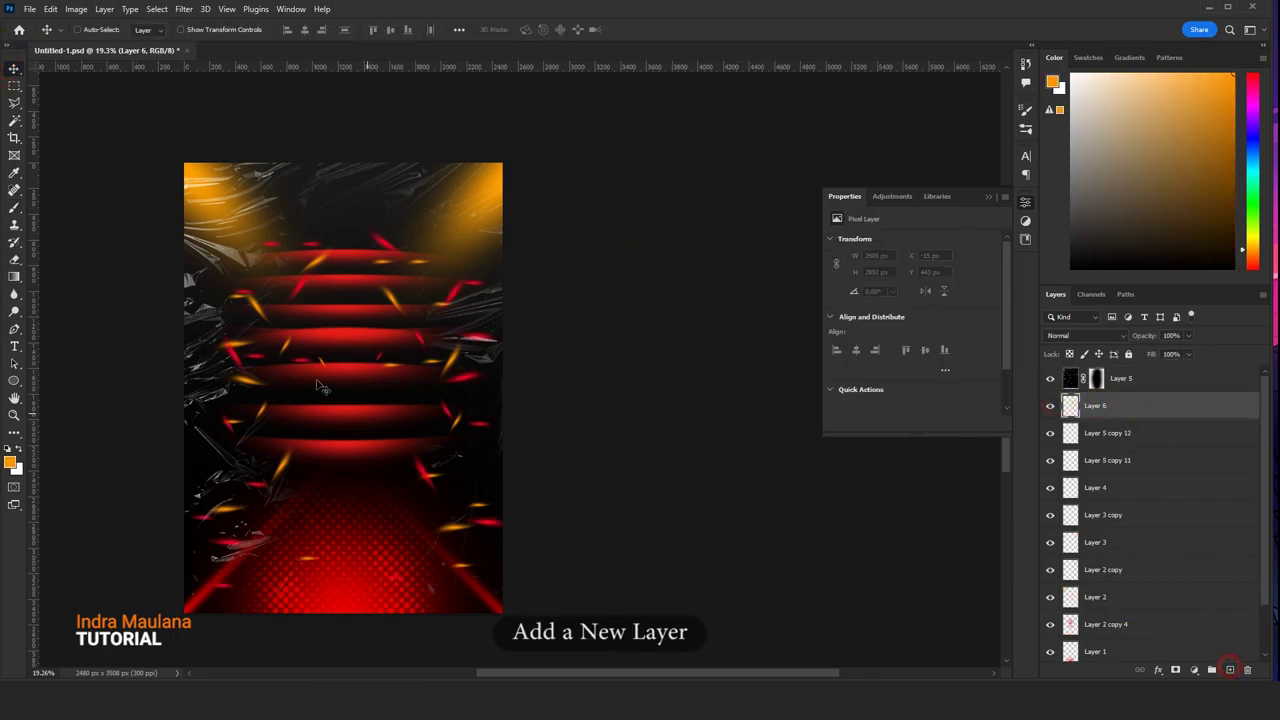
{"action": "scroll", "coordinate": [228, 338], "scroll_direction": "up", "scroll_amount": 2}
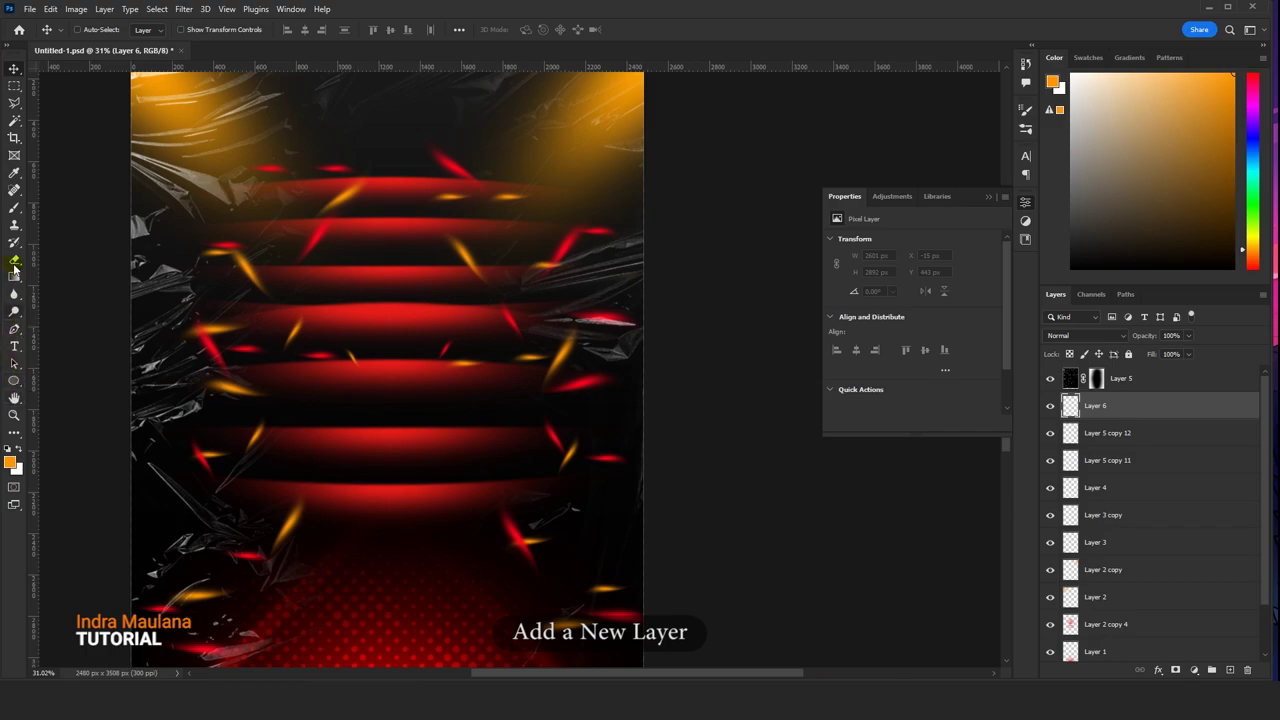
{"action": "left_click", "coordinate": [14, 210]}
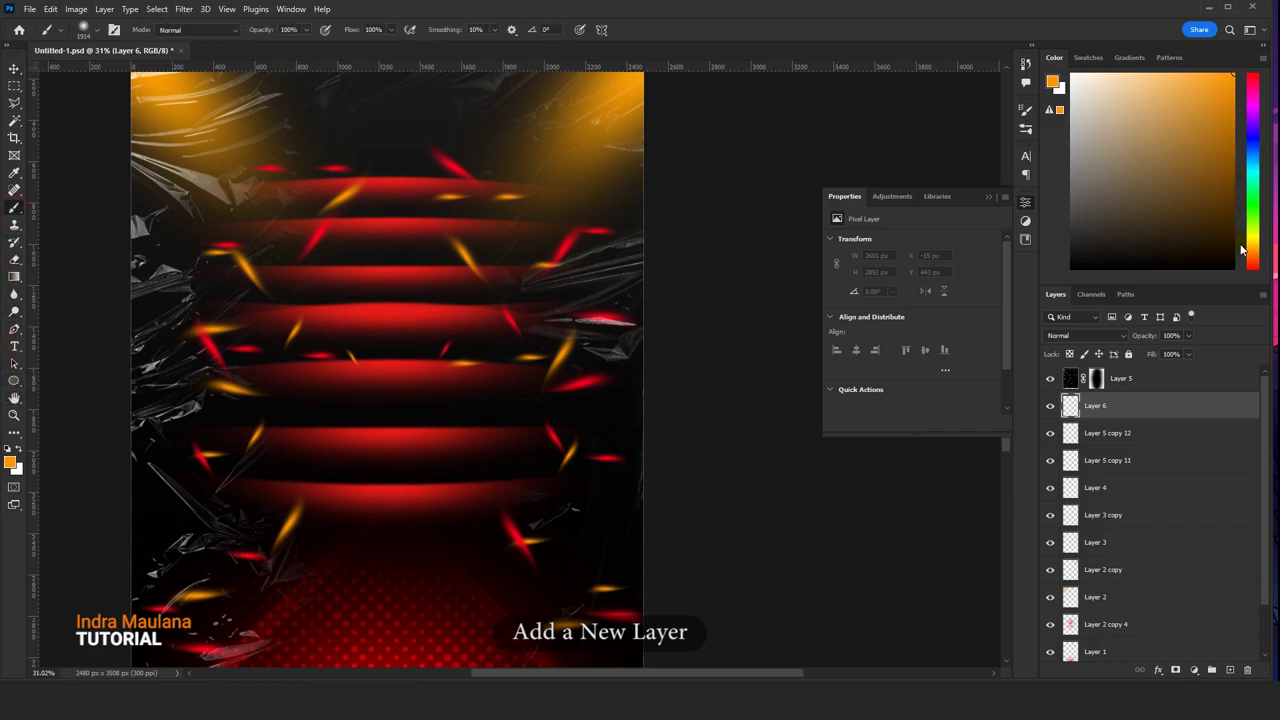
{"action": "left_click", "coordinate": [1244, 252]}
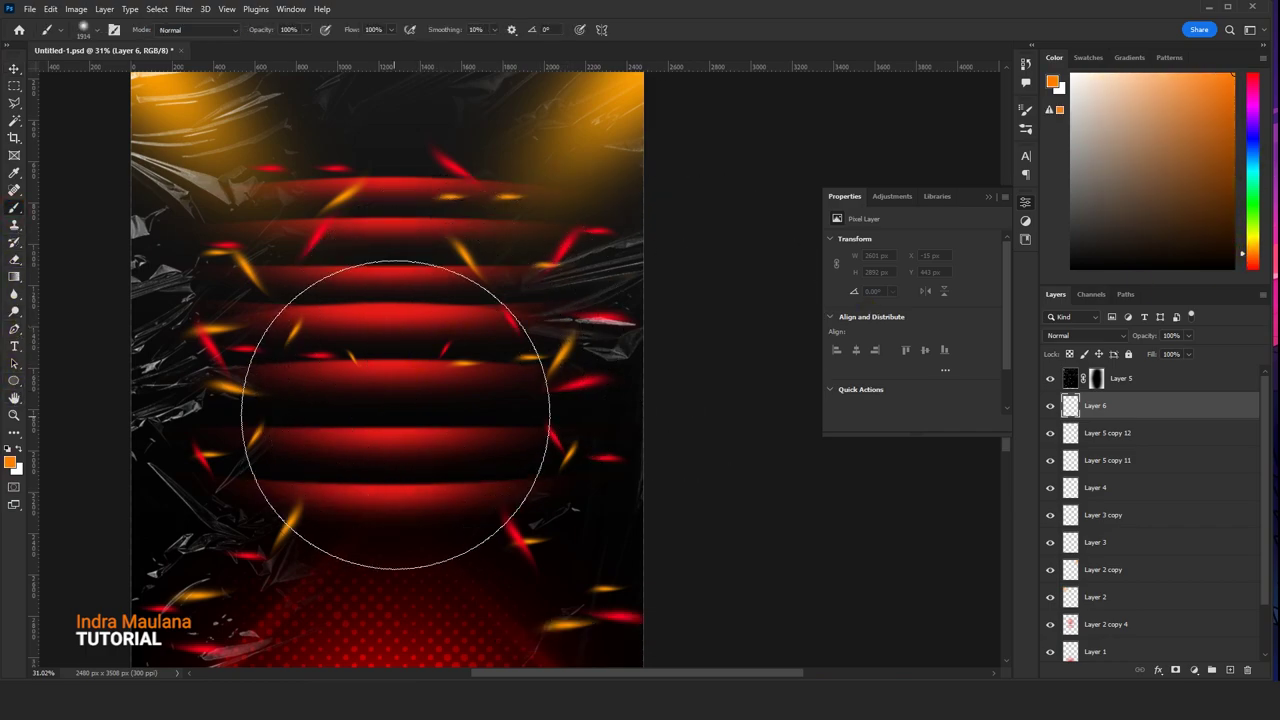
{"action": "left_click", "coordinate": [395, 415]}
- Squash the orange glow into a thin horizontal streak
{"action": "key", "text": "ctrl+t"}
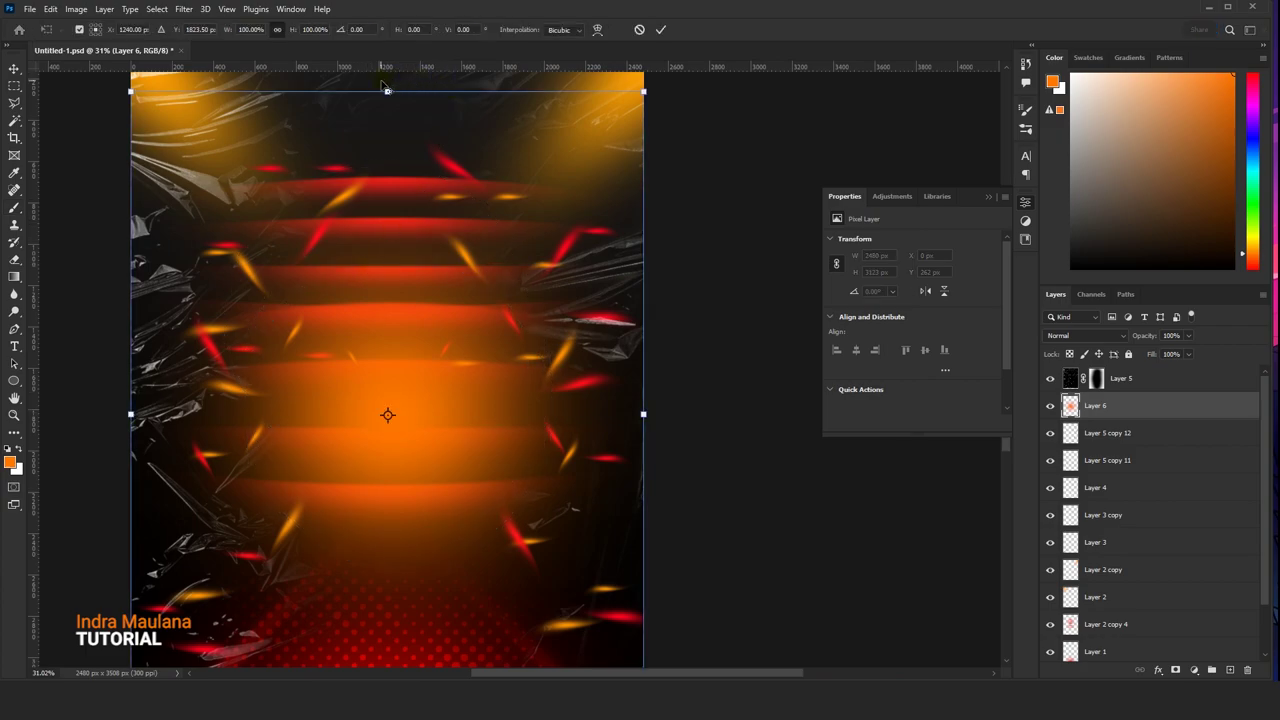
{"action": "mouse_move", "coordinate": [387, 92]}
{"action": "left_mouse_down"}
{"action": "mouse_move", "coordinate": [397, 413]}
{"action": "mouse_move", "coordinate": [410, 347]}
{"action": "left_mouse_up"}
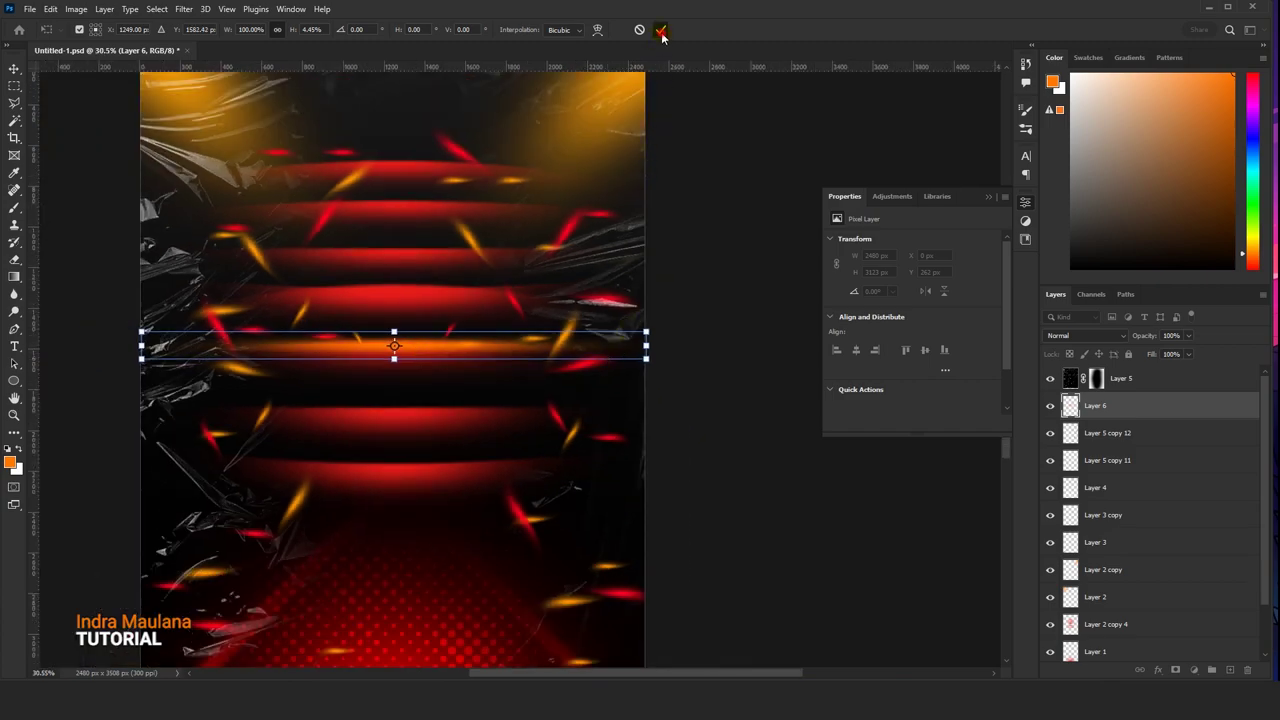
{"action": "left_click", "coordinate": [661, 30]}
{"action": "scroll", "coordinate": [385, 385], "scroll_direction": "down", "scroll_amount": 2}
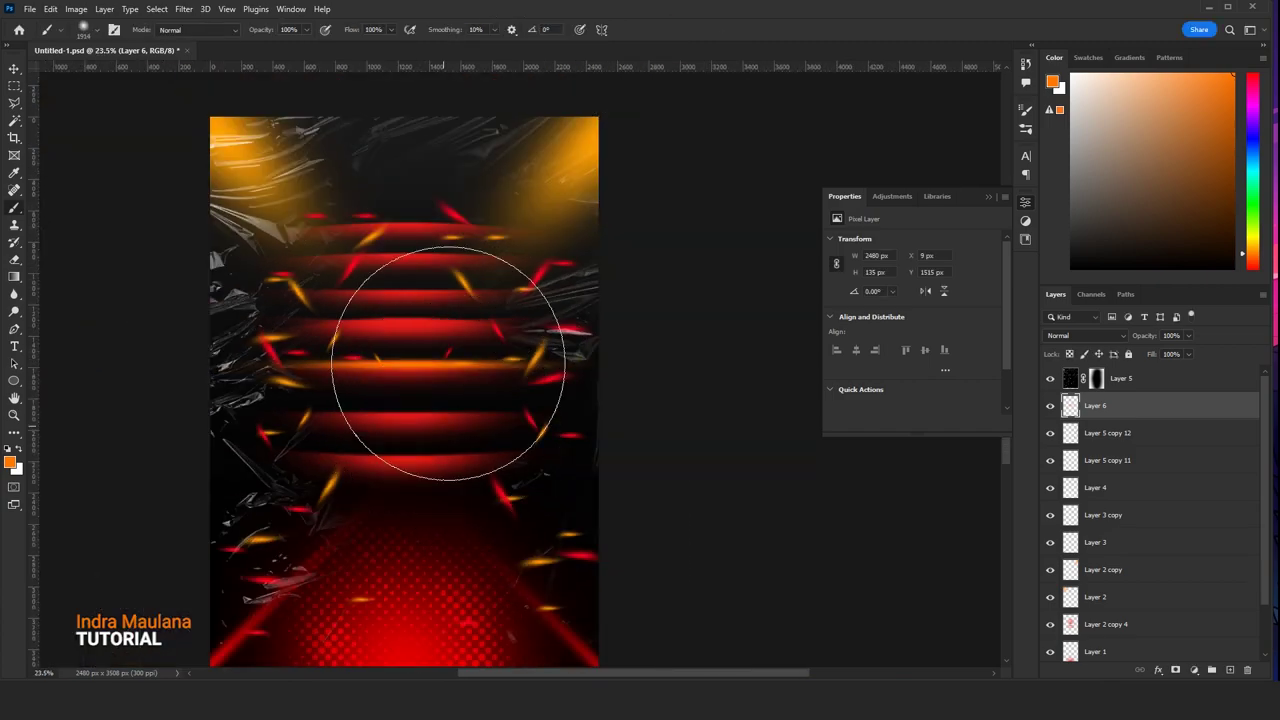
{"action": "scroll", "coordinate": [385, 385], "scroll_direction": "up", "scroll_amount": 1}
{"action": "left_click", "coordinate": [15, 68]}
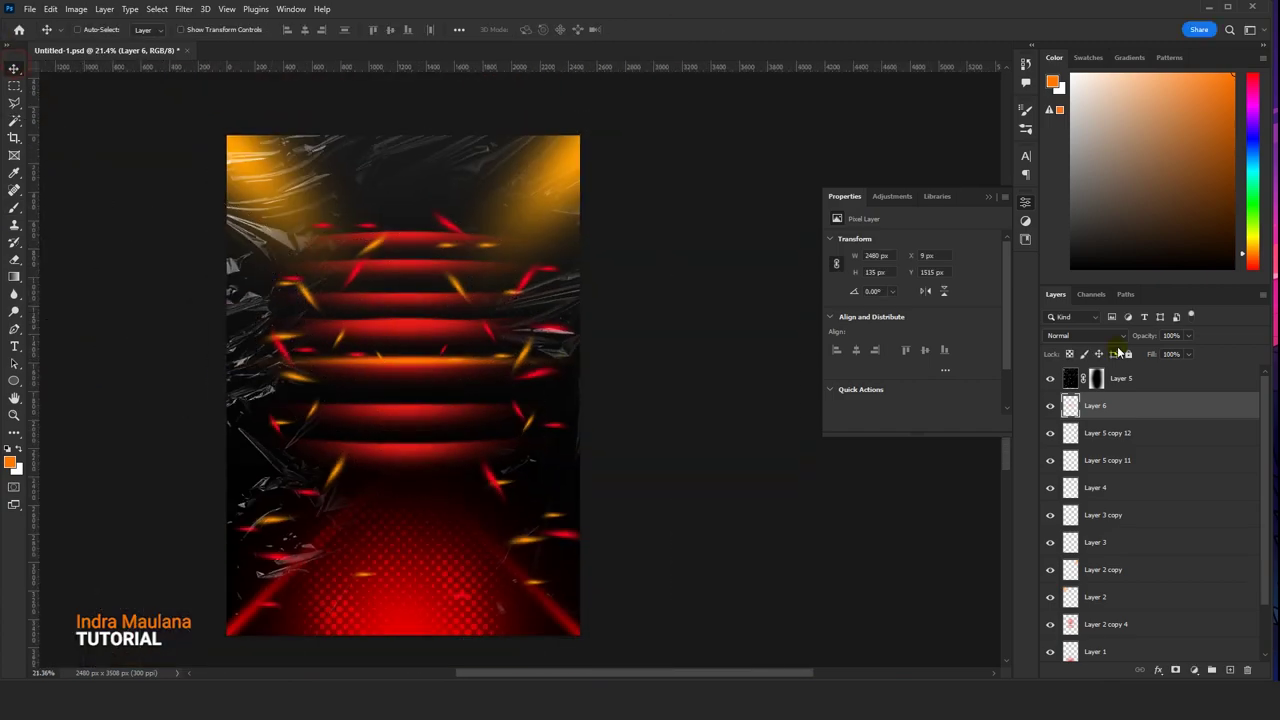
- Set the streak to Lighter Color blending and duplicate it lower on the flyer
{"action": "left_click", "coordinate": [1056, 333]}
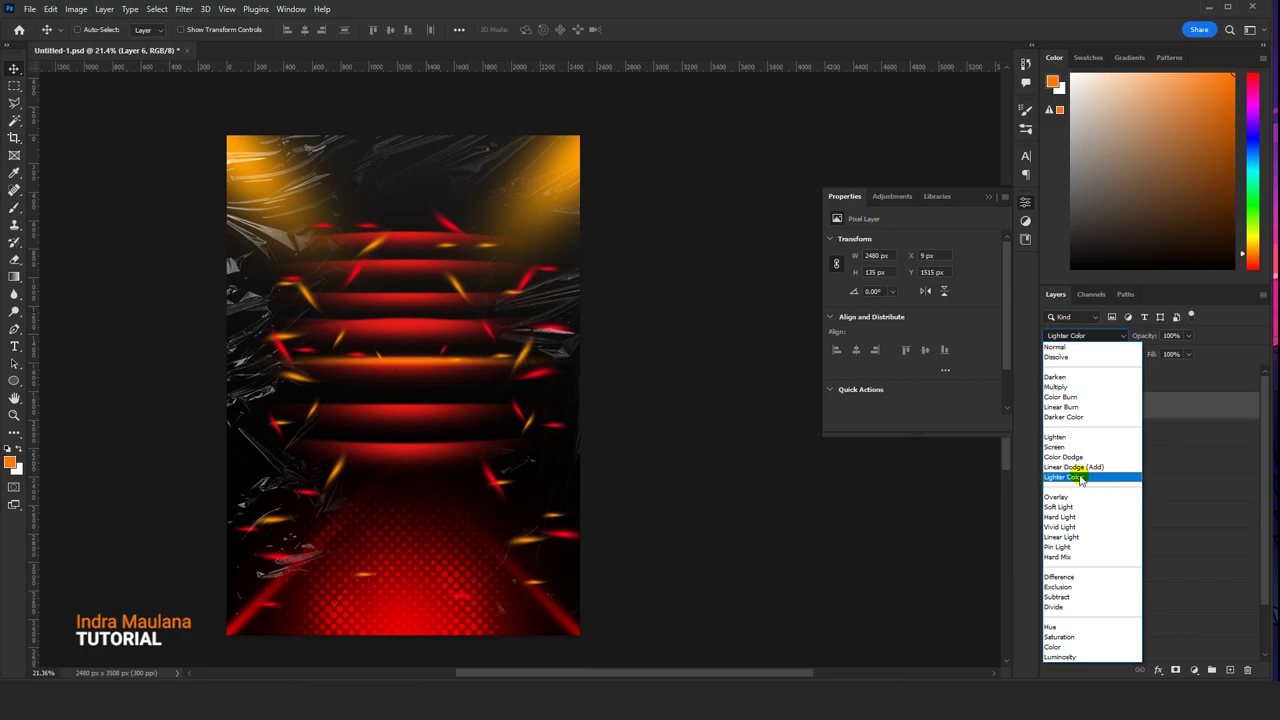
{"action": "left_click", "coordinate": [1080, 478]}
{"action": "scroll", "coordinate": [414, 352], "scroll_direction": "up", "scroll_amount": 2}
{"action": "left_click_drag", "start_coordinate": [417, 345], "coordinate": [431, 475]}
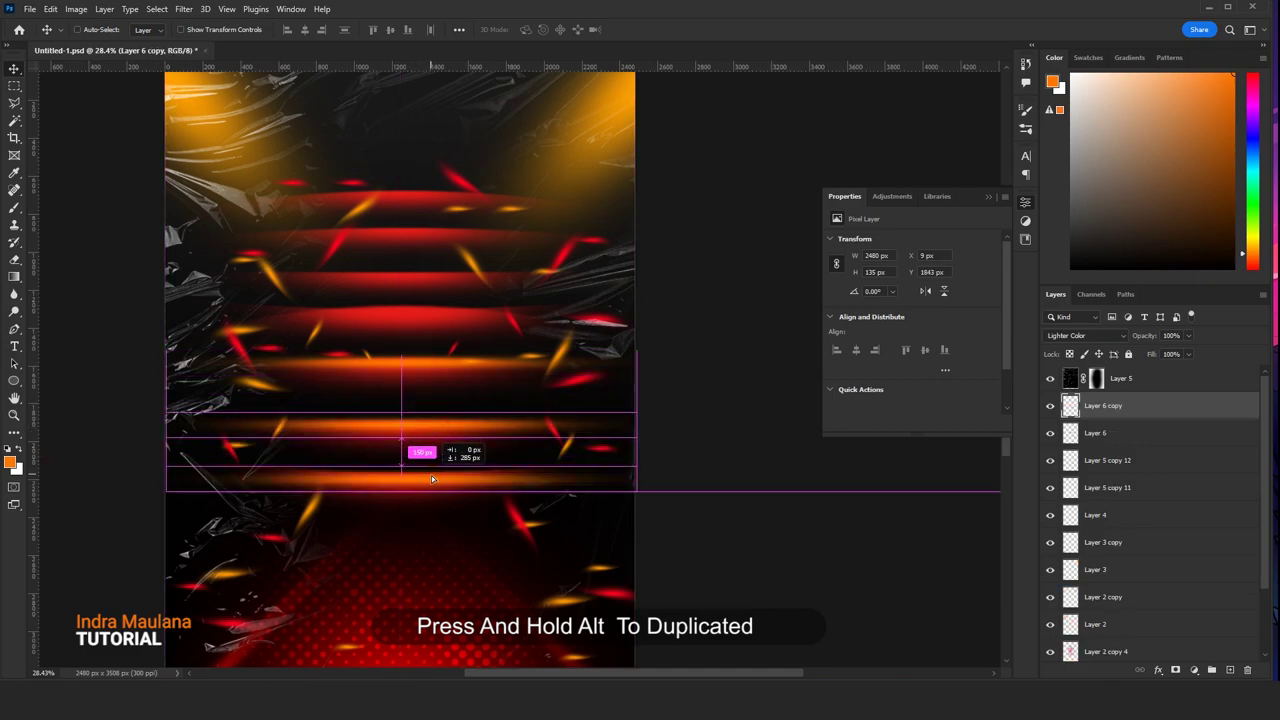
- Narrow and thin the lower streak copy to about 1552 × 83 px
{"action": "scroll", "coordinate": [431, 475], "scroll_direction": "up", "scroll_amount": 2}
{"action": "key", "text": "ctrl+t"}
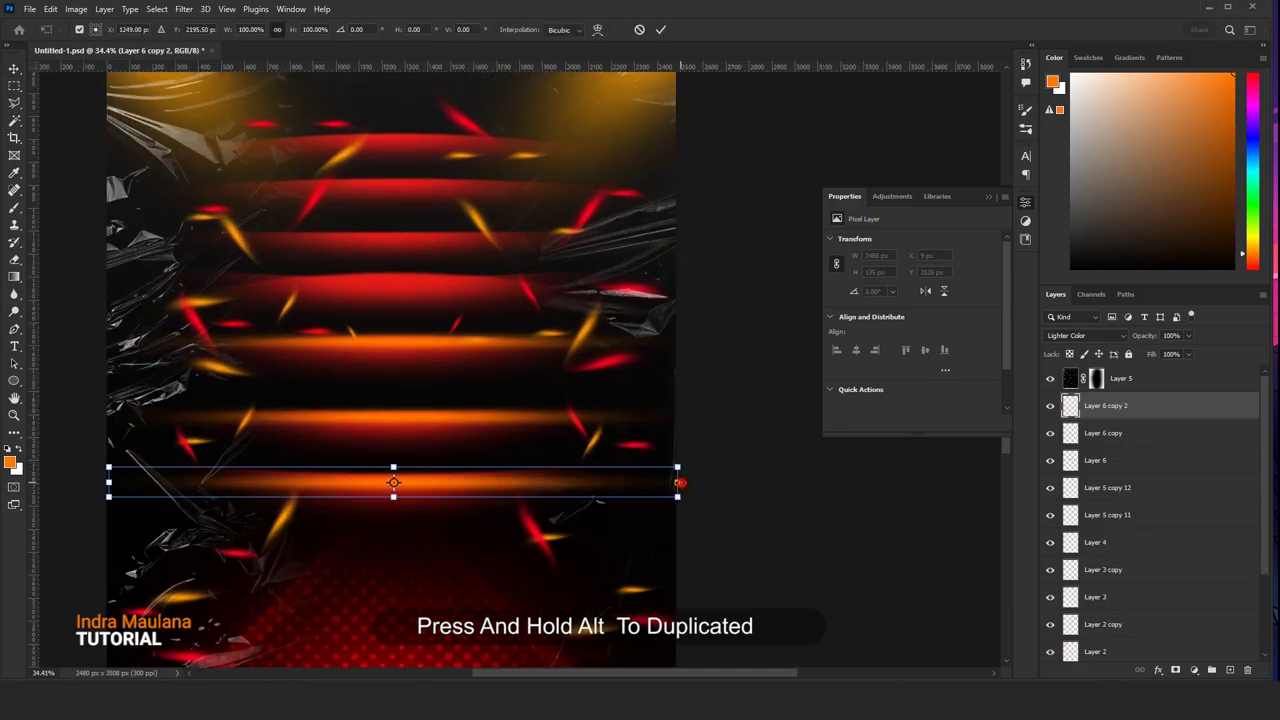
{"action": "left_click_drag", "start_coordinate": [679, 483], "coordinate": [571, 483]}
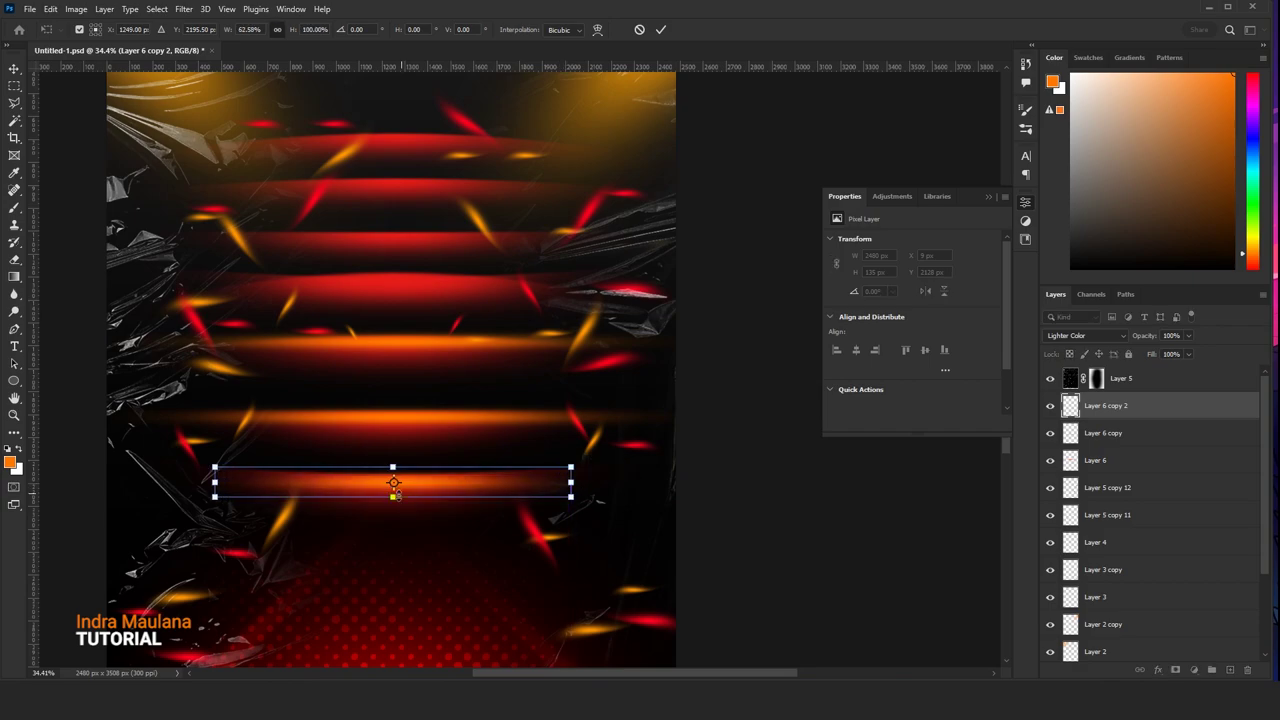
{"action": "left_click_drag", "start_coordinate": [393, 497], "coordinate": [441, 475]}
{"action": "key", "text": "Return"}
{"action": "scroll", "coordinate": [458, 487], "scroll_direction": "down", "scroll_amount": 2}
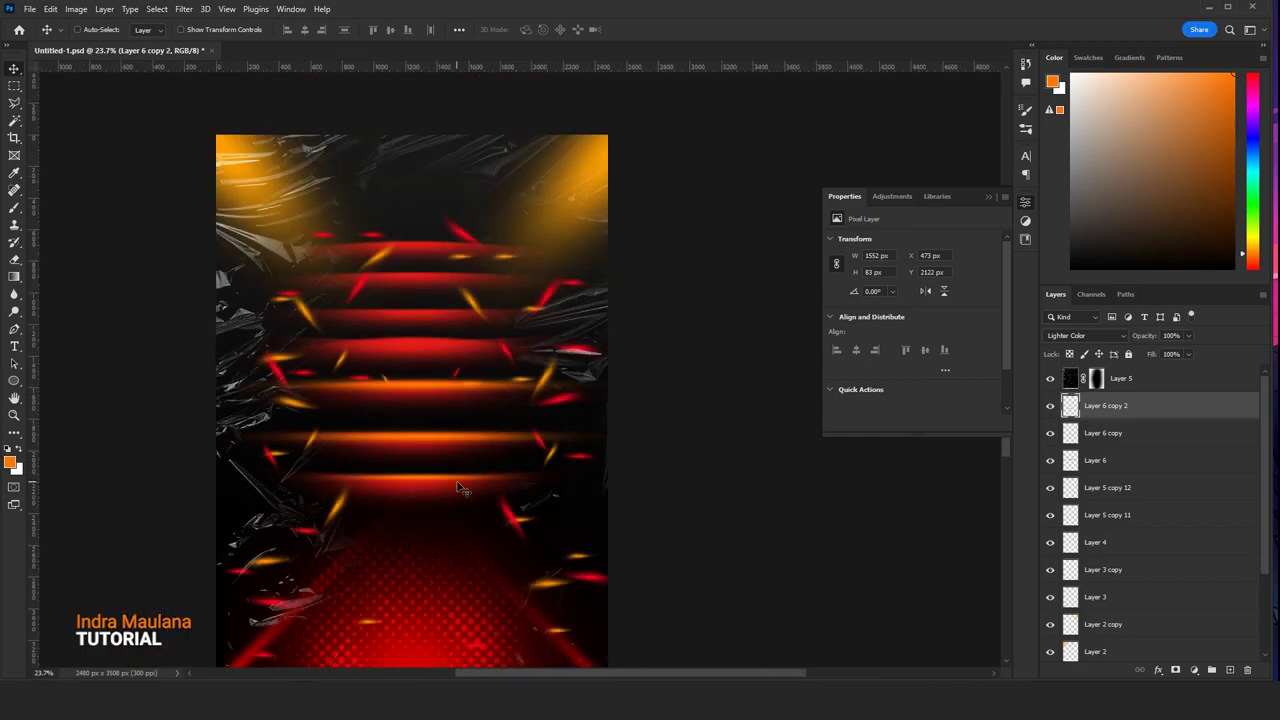
{"action": "scroll", "coordinate": [443, 480], "scroll_direction": "up", "scroll_amount": 2}
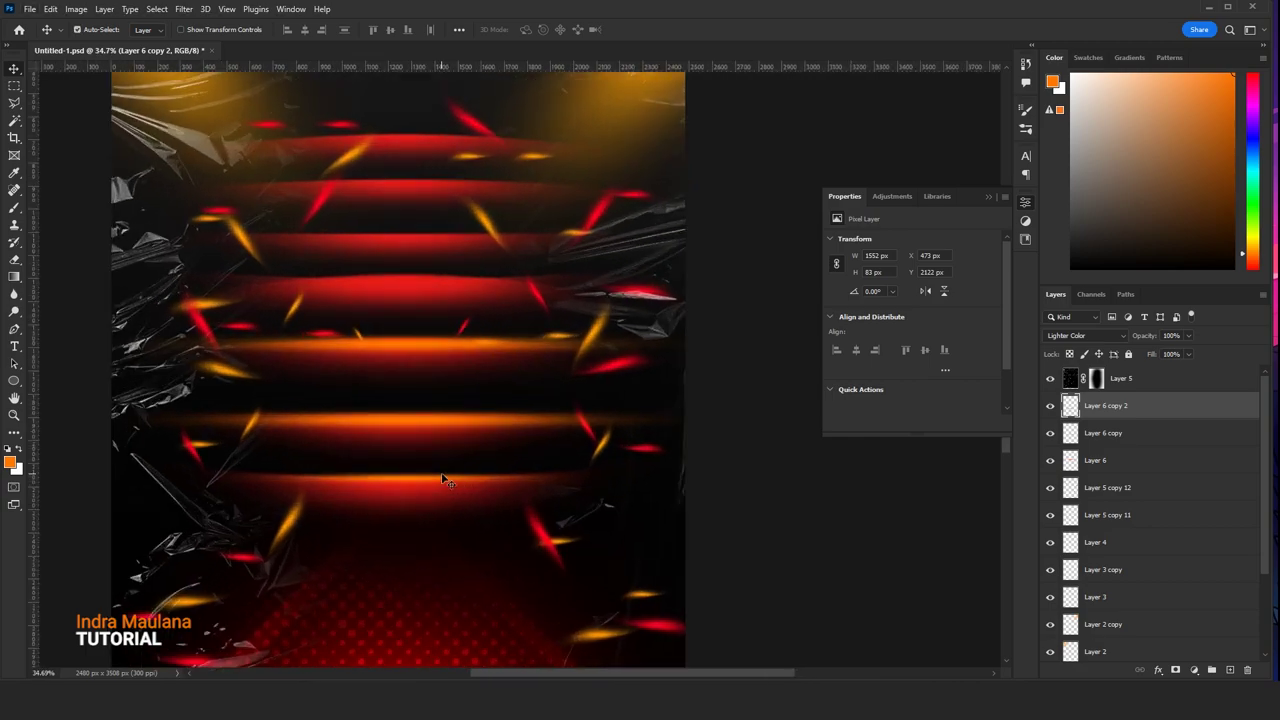
{"action": "key", "text": "ctrl+t"}
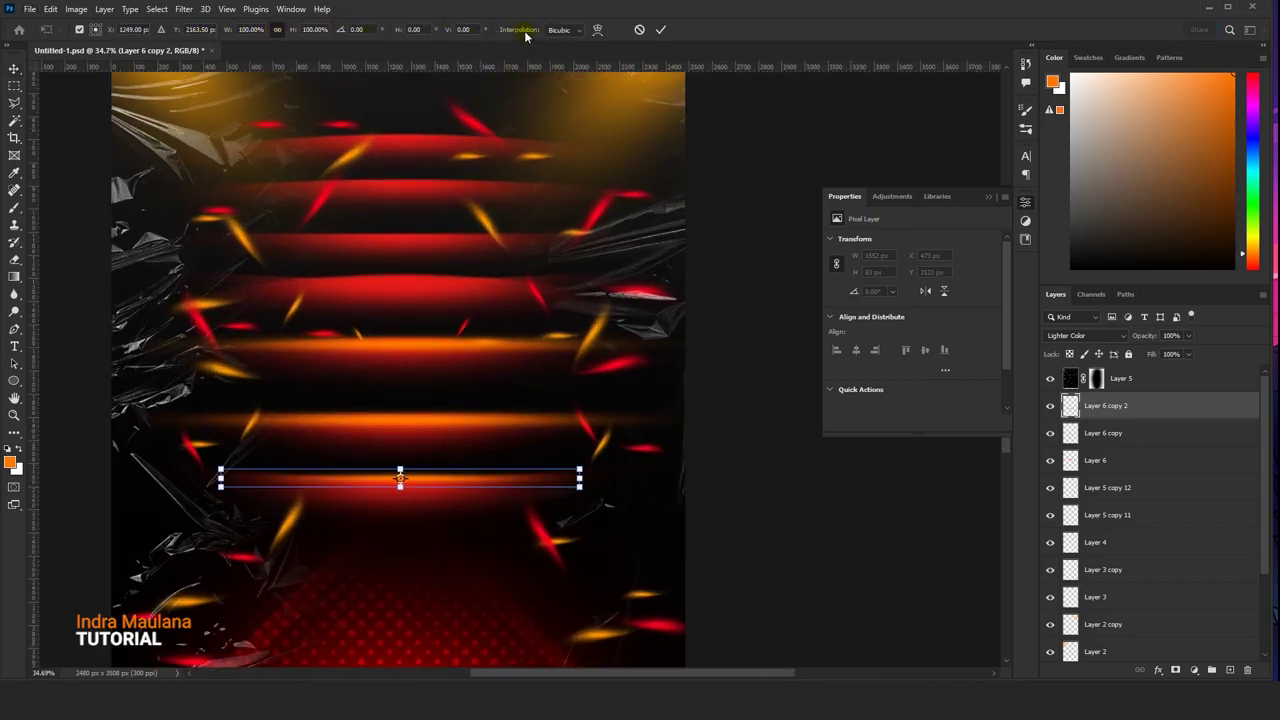
- Warp the short streak with the Arc preset at about -7% bend
{"action": "left_click", "coordinate": [598, 30]}
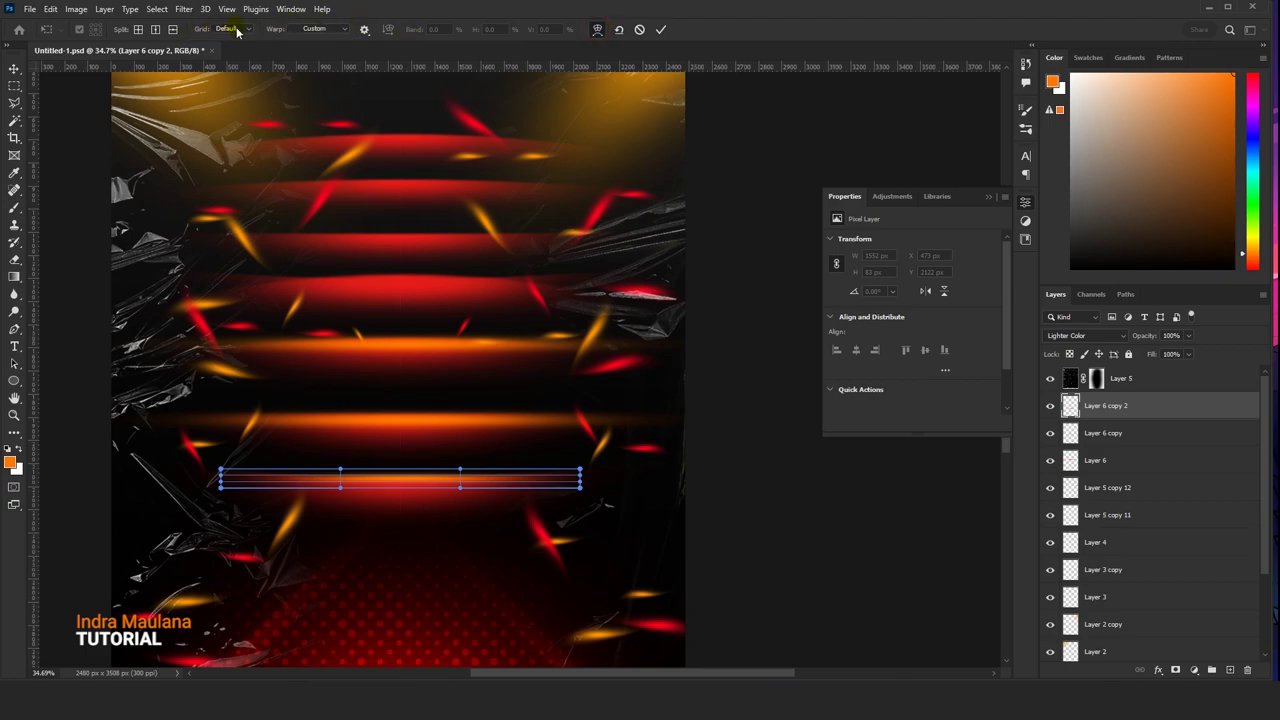
{"action": "left_click", "coordinate": [315, 30]}
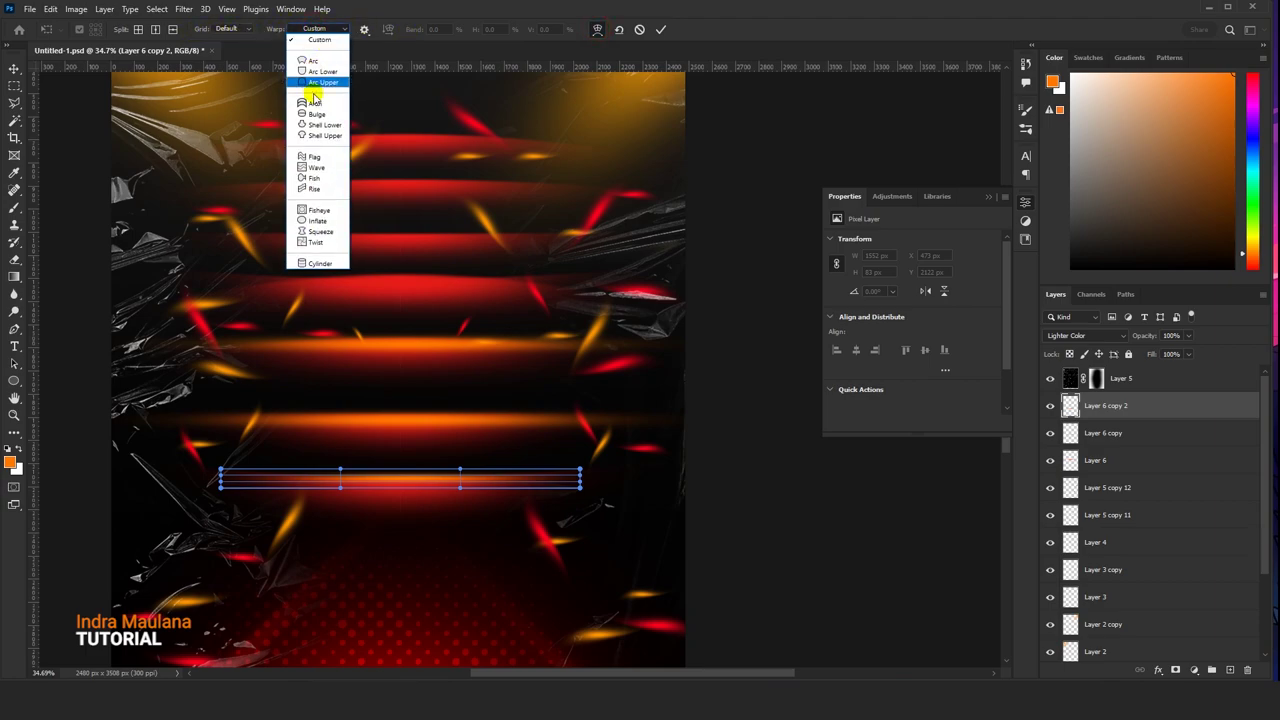
{"action": "left_click", "coordinate": [318, 62]}
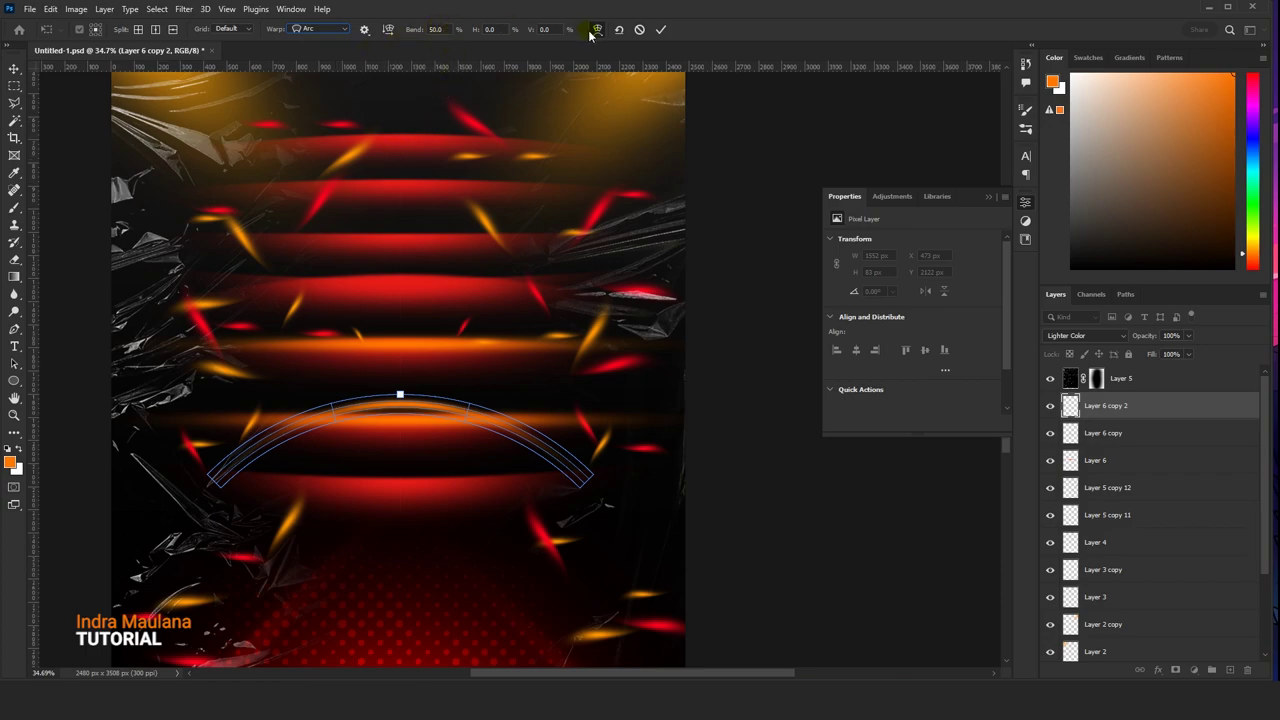
{"action": "left_click_drag", "start_coordinate": [415, 31], "coordinate": [34, 111]}
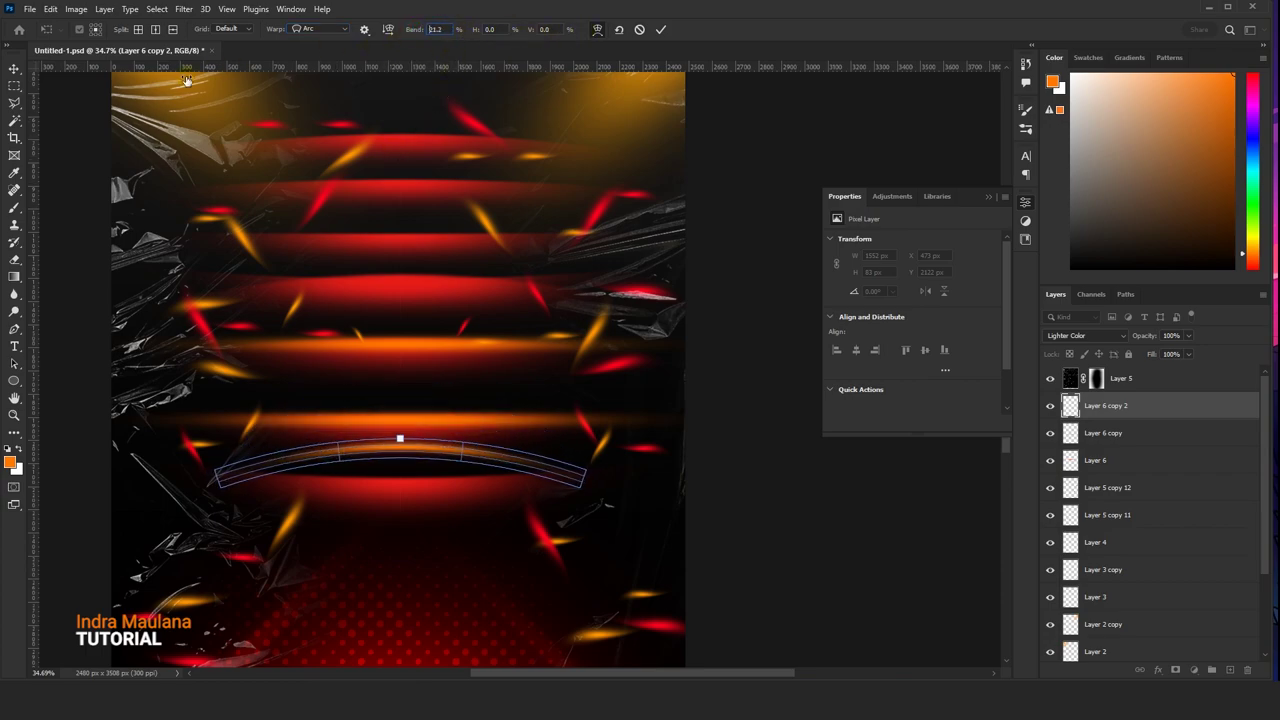
{"action": "left_click", "coordinate": [660, 29]}
- Duplicate the curved band higher up as Layer 6 copy 3 and flip it vertically
{"action": "scroll", "coordinate": [482, 476], "scroll_direction": "down", "scroll_amount": 2}
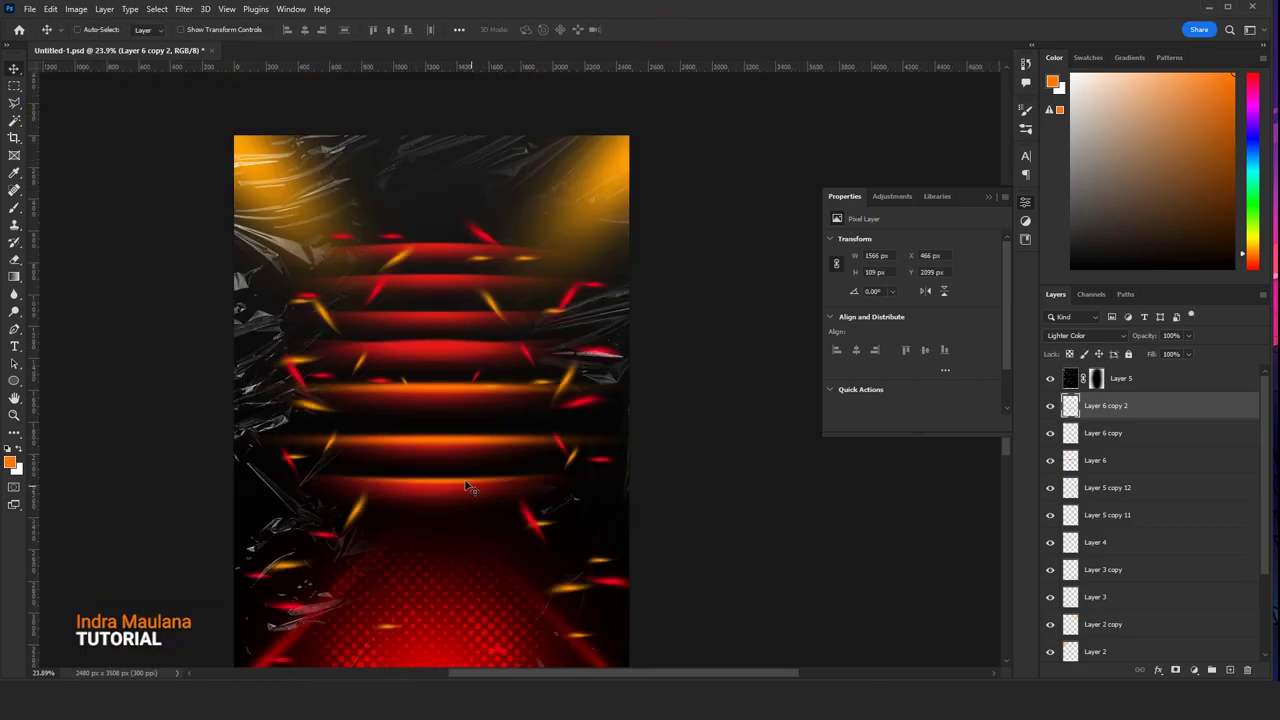
{"action": "scroll", "coordinate": [470, 470], "scroll_direction": "up", "scroll_amount": 2}
{"action": "scroll", "coordinate": [474, 450], "scroll_direction": "down", "scroll_amount": 2}
{"action": "scroll", "coordinate": [462, 445], "scroll_direction": "up", "scroll_amount": 1}
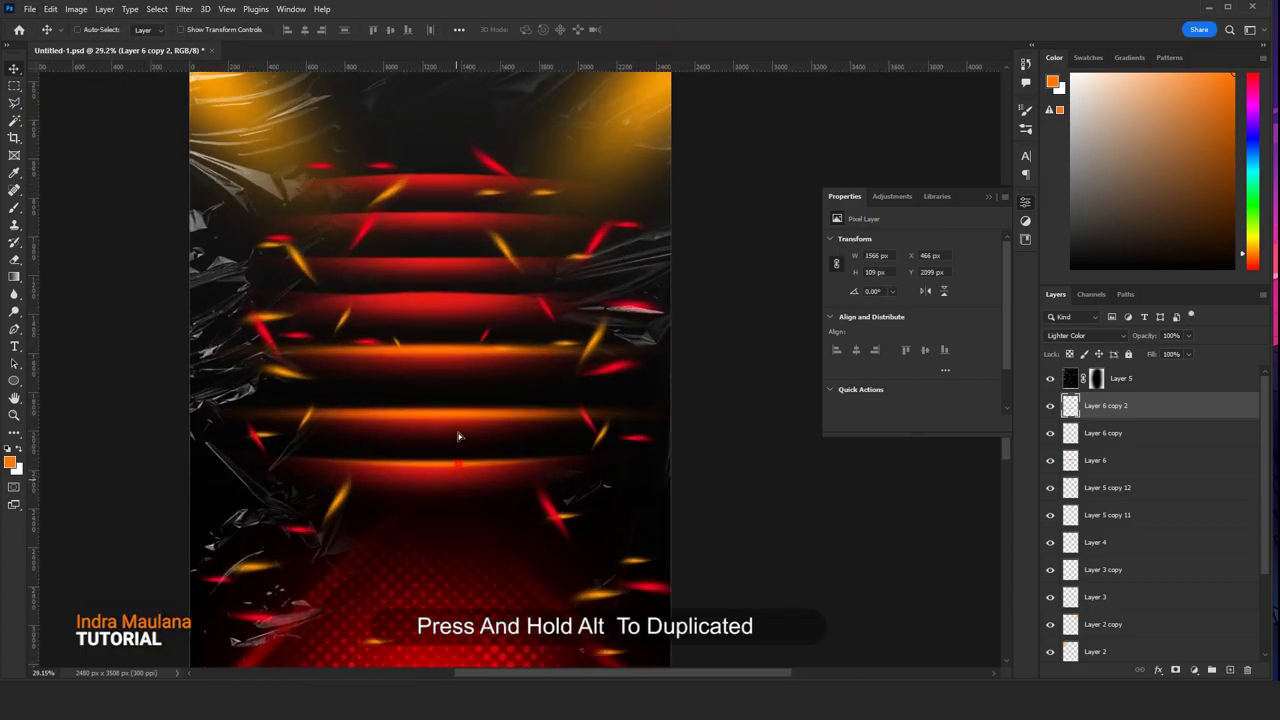
{"action": "left_click_drag", "start_coordinate": [458, 436], "coordinate": [445, 233]}
{"action": "key", "text": "ctrl+t"}
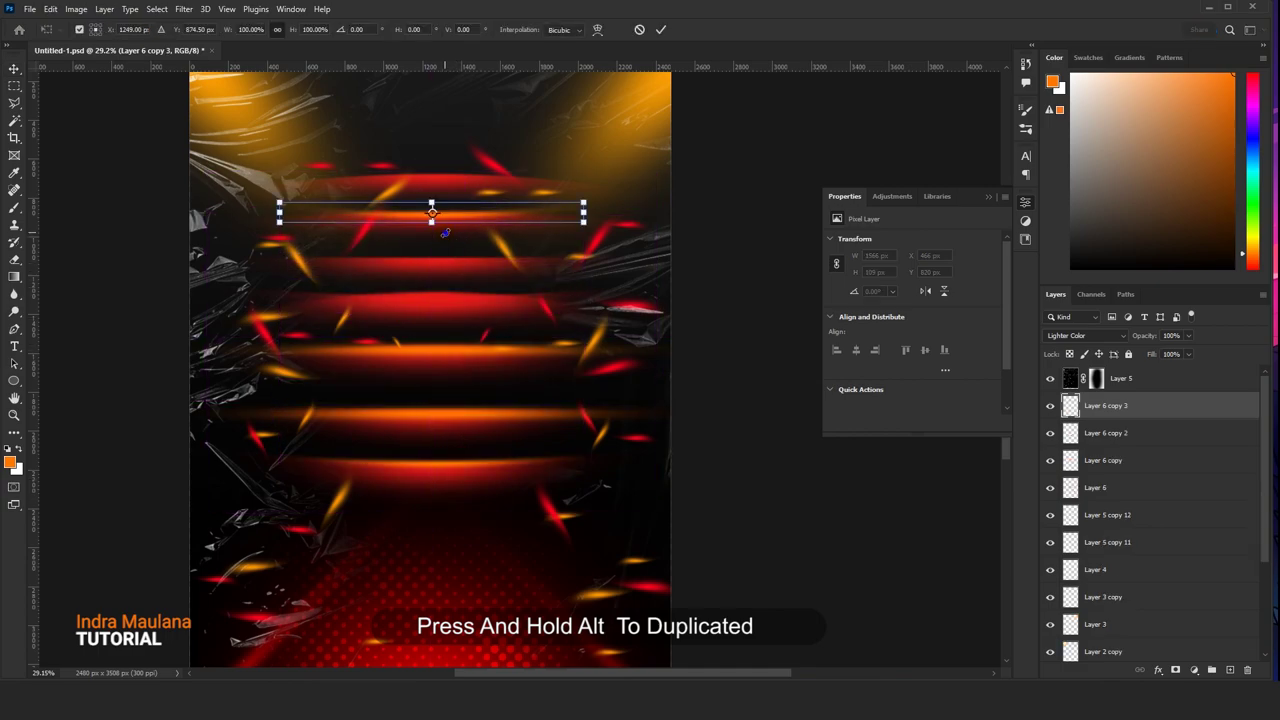
{"action": "right_click", "coordinate": [445, 233]}
{"action": "left_click", "coordinate": [490, 508]}
{"action": "scroll", "coordinate": [465, 212], "scroll_direction": "up", "scroll_amount": 1}
{"action": "scroll", "coordinate": [465, 212], "scroll_direction": "up", "scroll_amount": 1}
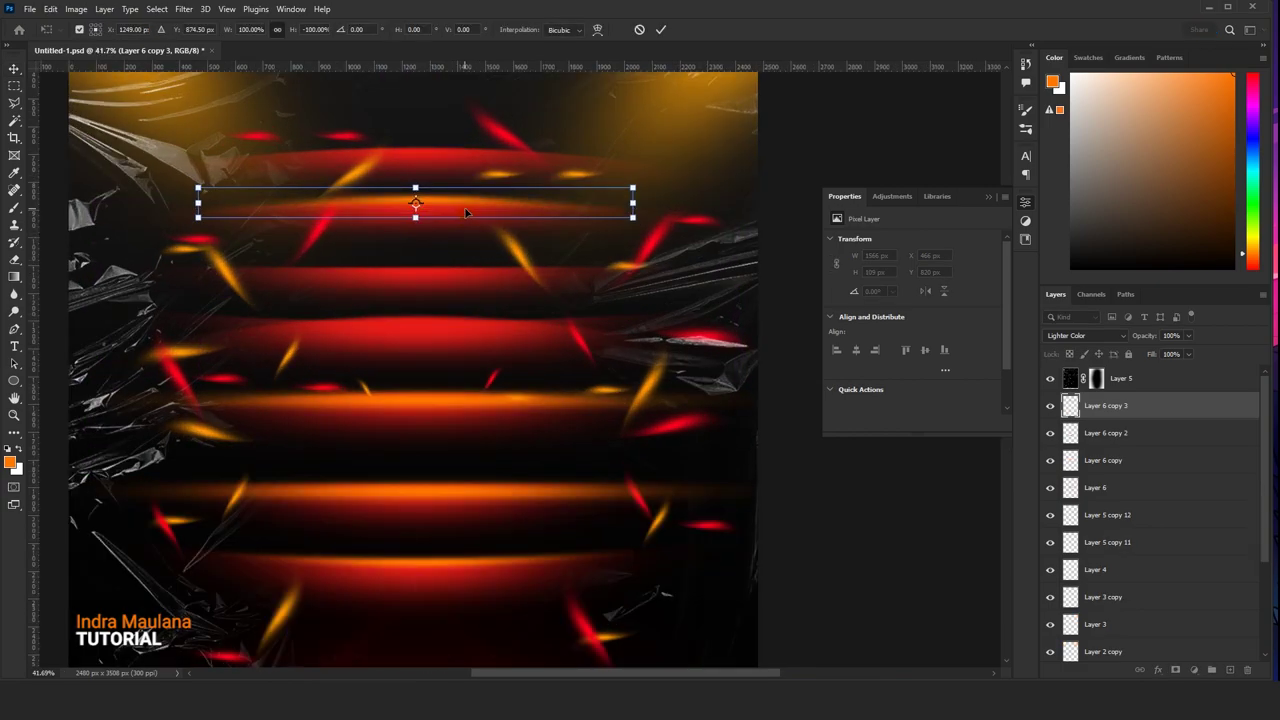
{"action": "key", "text": "Return"}
- Duplicate the flipped band slightly higher as Layer 6 copy 4
{"action": "left_click_drag", "start_coordinate": [468, 210], "coordinate": [462, 150]}
{"action": "scroll", "coordinate": [480, 257], "scroll_direction": "down", "scroll_amount": 1}
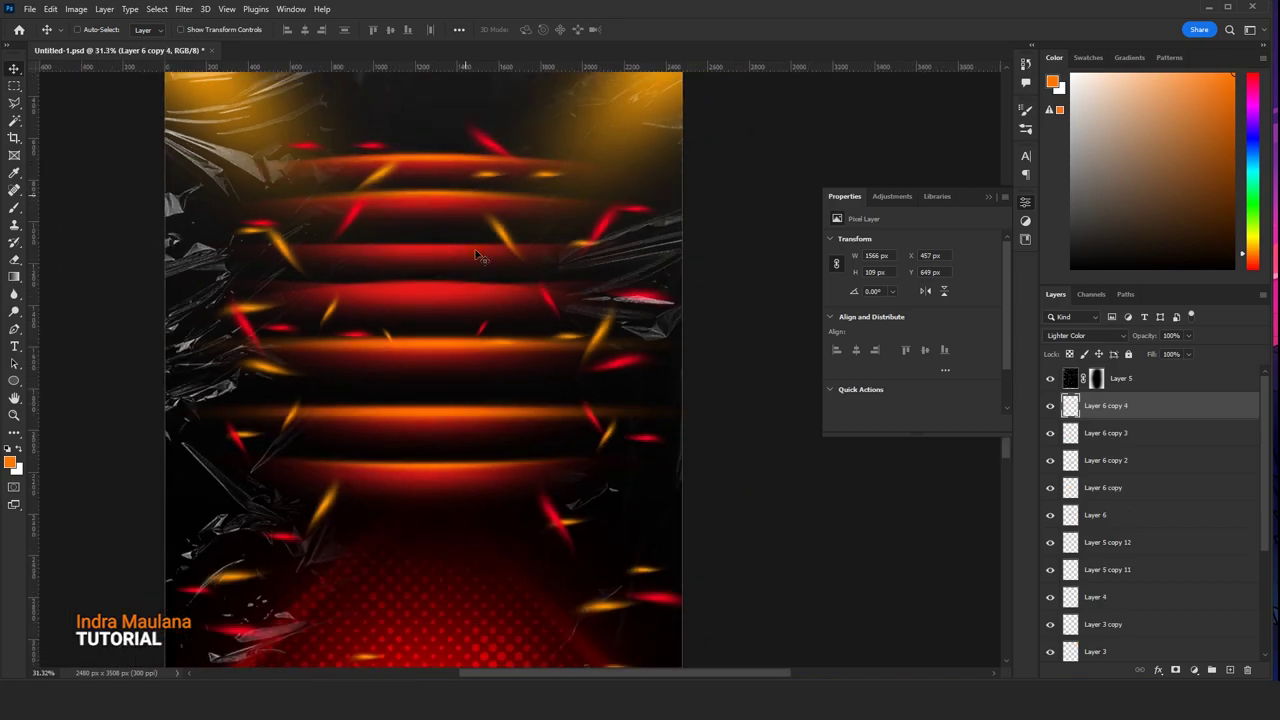
{"action": "scroll", "coordinate": [480, 257], "scroll_direction": "down", "scroll_amount": 2}
{"action": "scroll", "coordinate": [500, 240], "scroll_direction": "down", "scroll_amount": 1}
{"action": "scroll", "coordinate": [520, 230], "scroll_direction": "up", "scroll_amount": 1}
{"action": "scroll", "coordinate": [527, 228], "scroll_direction": "down", "scroll_amount": 1}
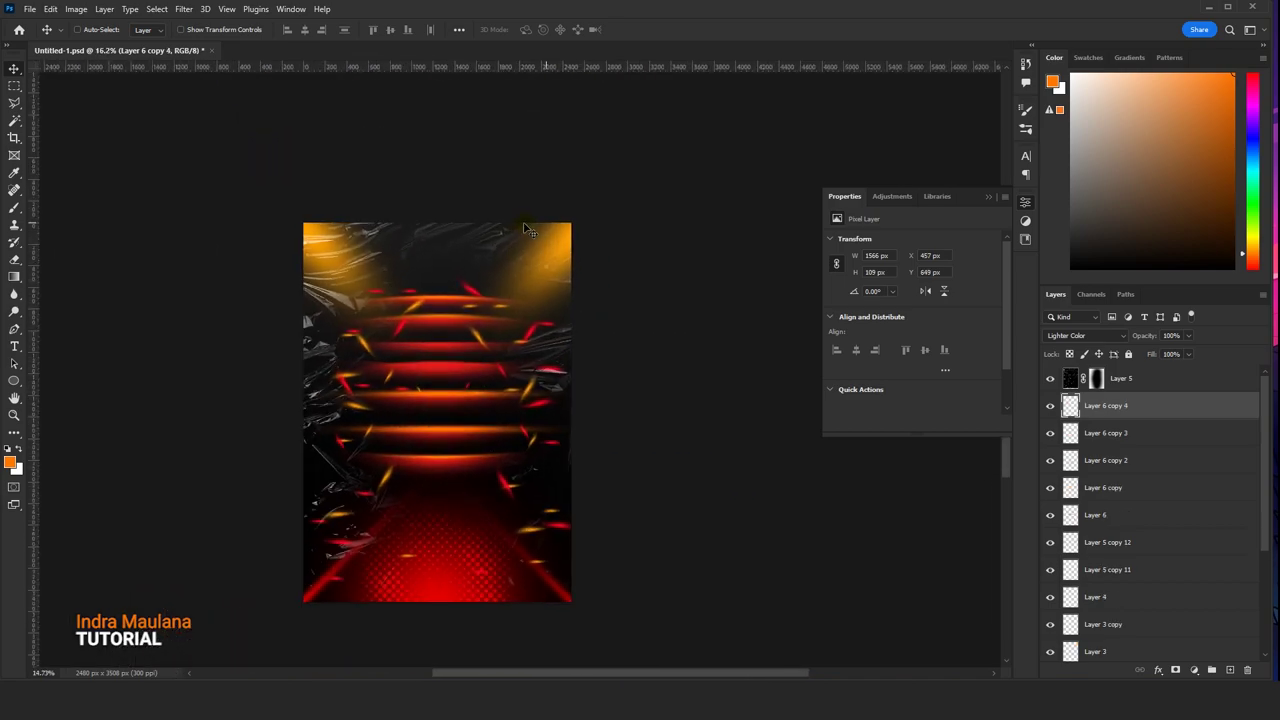
{"action": "scroll", "coordinate": [527, 229], "scroll_direction": "down", "scroll_amount": 1}
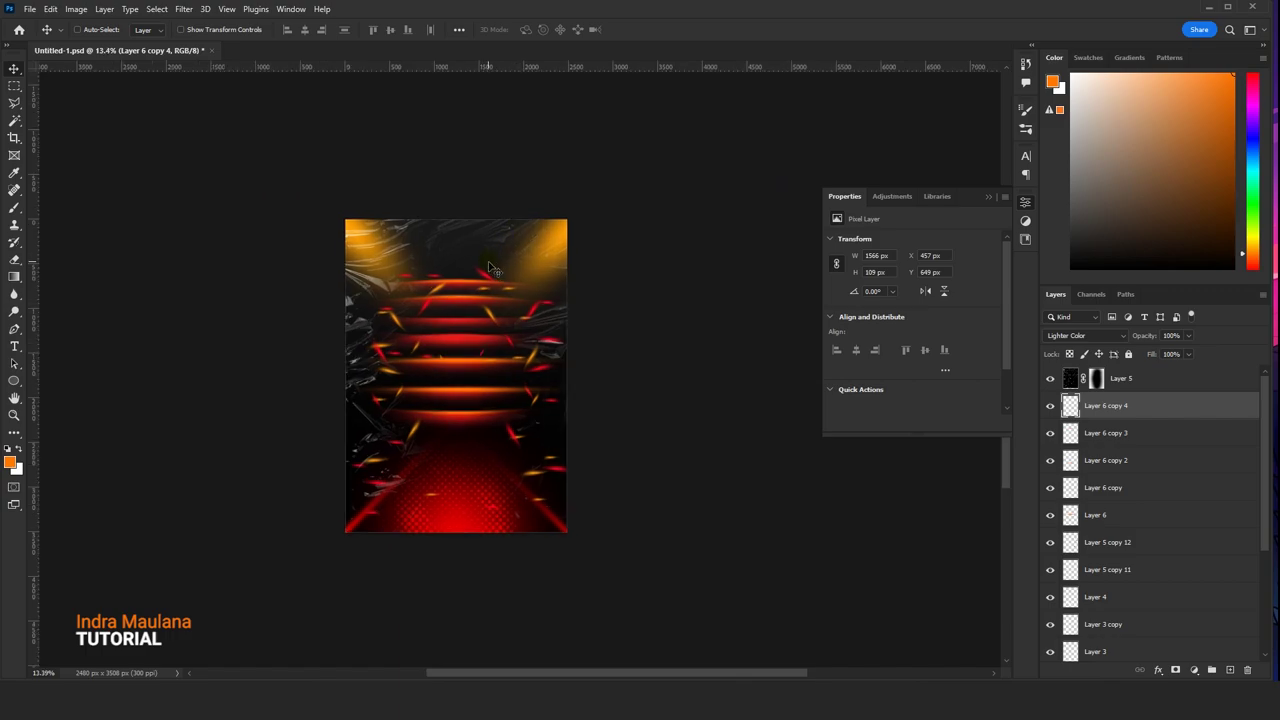
{"action": "scroll", "coordinate": [470, 362], "scroll_direction": "up", "scroll_amount": 1}
{"action": "scroll", "coordinate": [470, 362], "scroll_direction": "down", "scroll_amount": 1}
- Toggle Layer 2 copy 4's visibility to compare its effect
{"action": "scroll", "coordinate": [1174, 534], "scroll_direction": "down", "scroll_amount": 3}
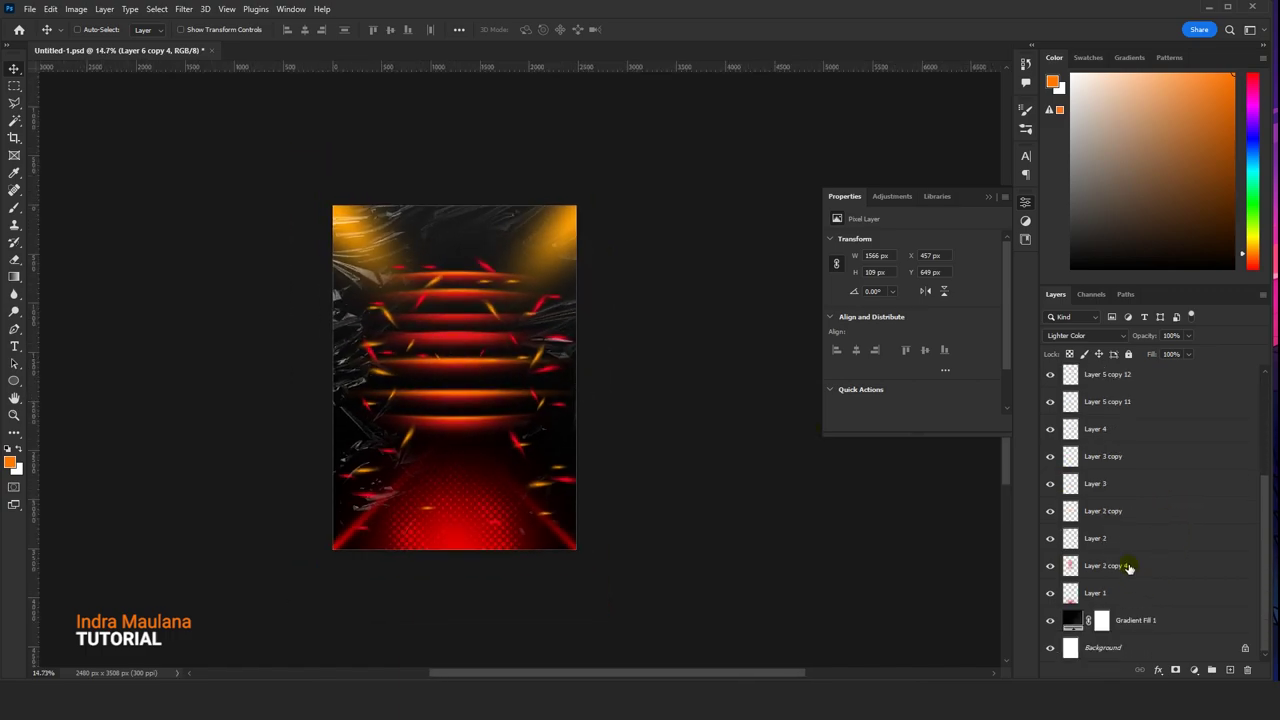
{"action": "left_click", "coordinate": [1110, 545]}
{"action": "left_click", "coordinate": [1113, 568]}
{"action": "left_click", "coordinate": [1050, 566]}
{"action": "left_click", "coordinate": [1050, 566]}
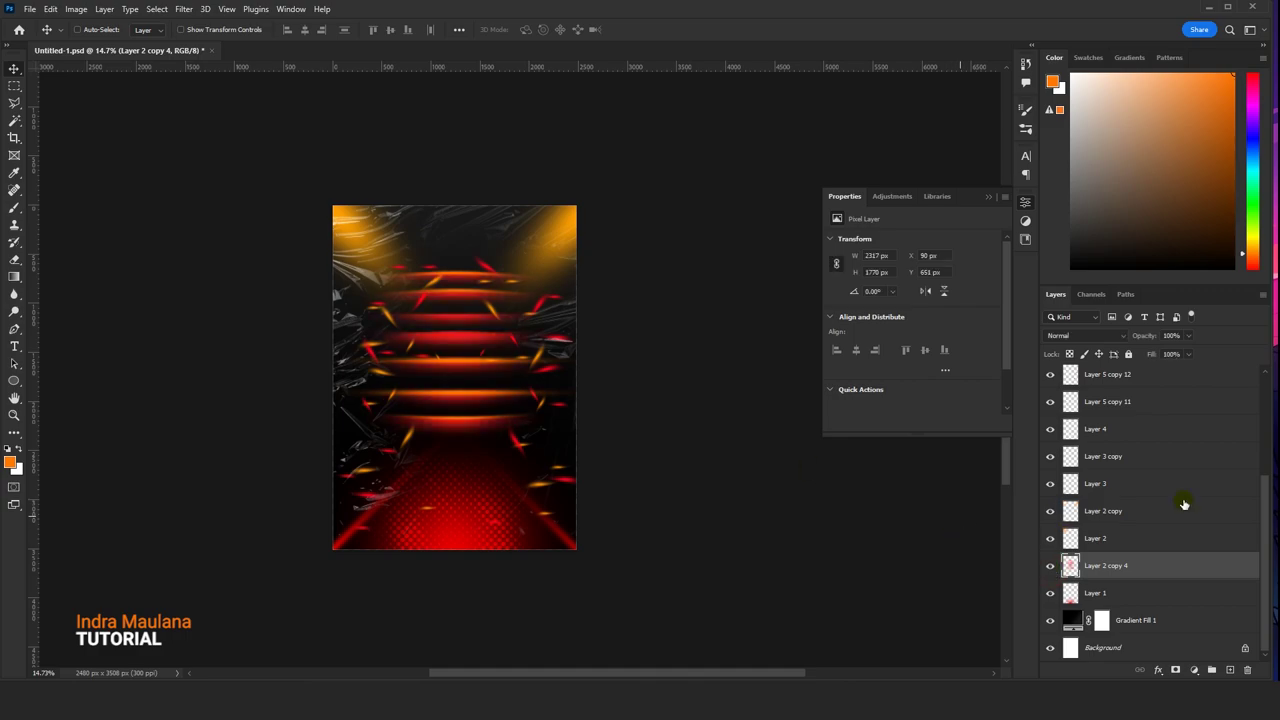
- Toggle visibility of Layer 6 copy 4, Layer 6 and Layer 5 copy 12 to check each
{"action": "scroll", "coordinate": [1198, 507], "scroll_direction": "up", "scroll_amount": 3}
{"action": "scroll", "coordinate": [1198, 507], "scroll_direction": "up", "scroll_amount": 1}
{"action": "left_click", "coordinate": [1128, 406]}
{"action": "left_click", "coordinate": [1050, 406]}
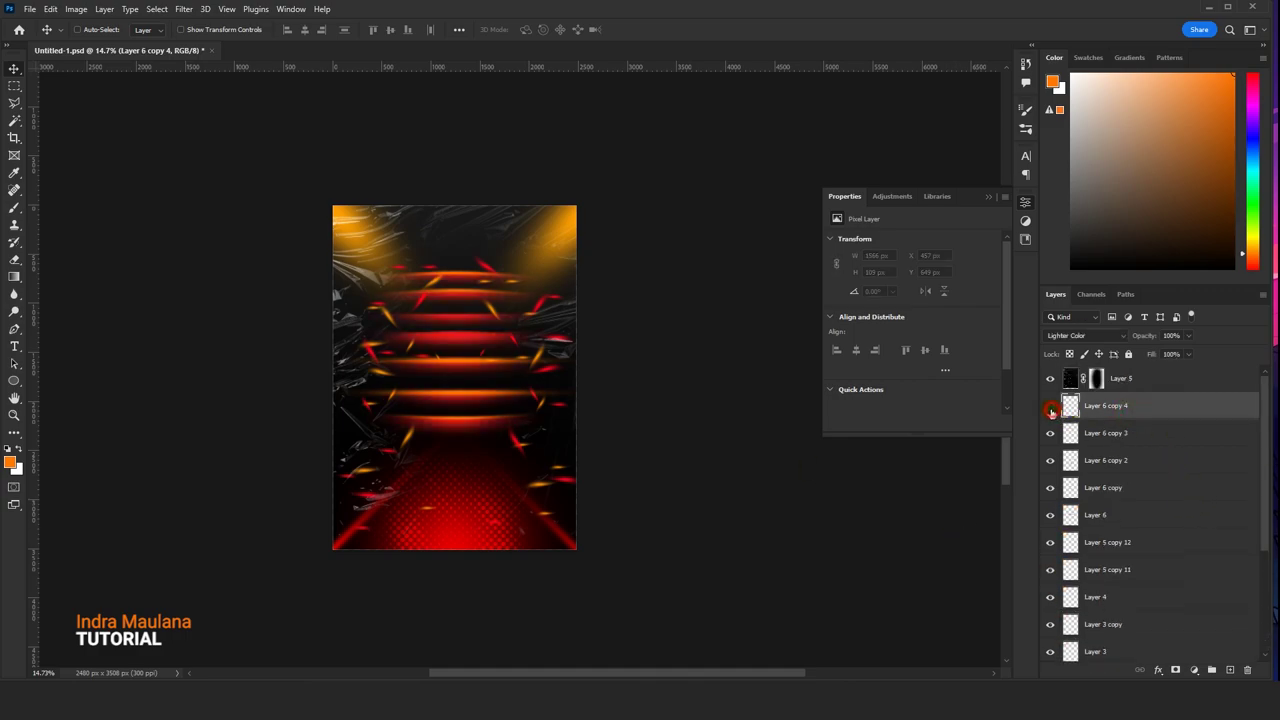
{"action": "left_click", "coordinate": [1050, 406]}
{"action": "left_click", "coordinate": [1050, 515]}
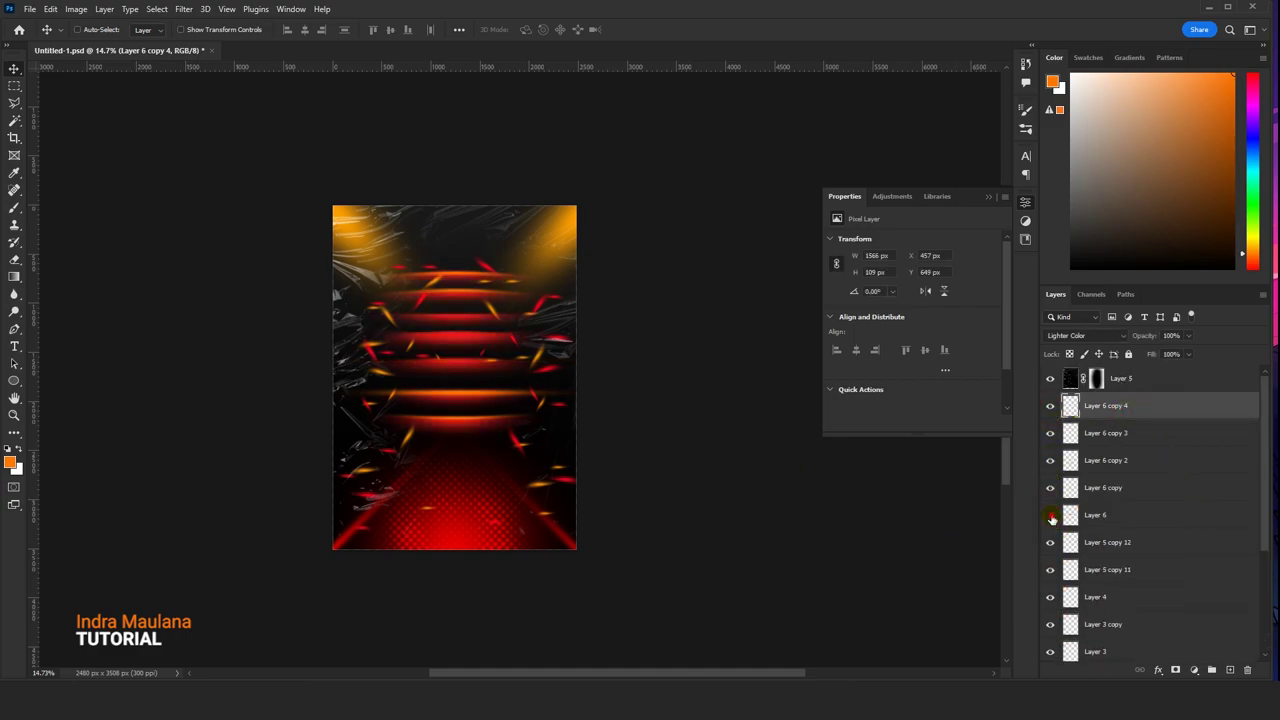
{"action": "left_click", "coordinate": [1050, 515]}
{"action": "left_click", "coordinate": [1050, 544]}
{"action": "left_click", "coordinate": [1050, 544]}
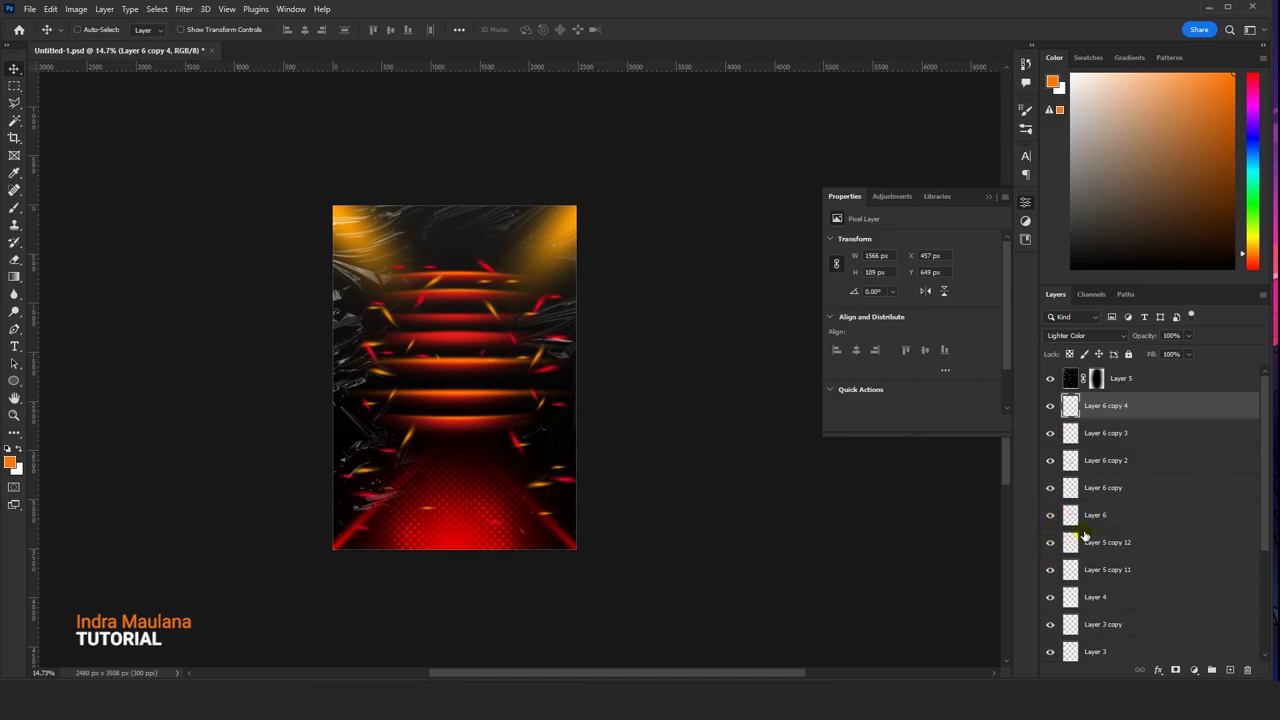
- Merge Layer 6 through Layer 6 copy 4 into a single layer
{"action": "left_click", "coordinate": [1096, 519]}
{"action": "left_click", "coordinate": [1102, 418], "text": "shift"}
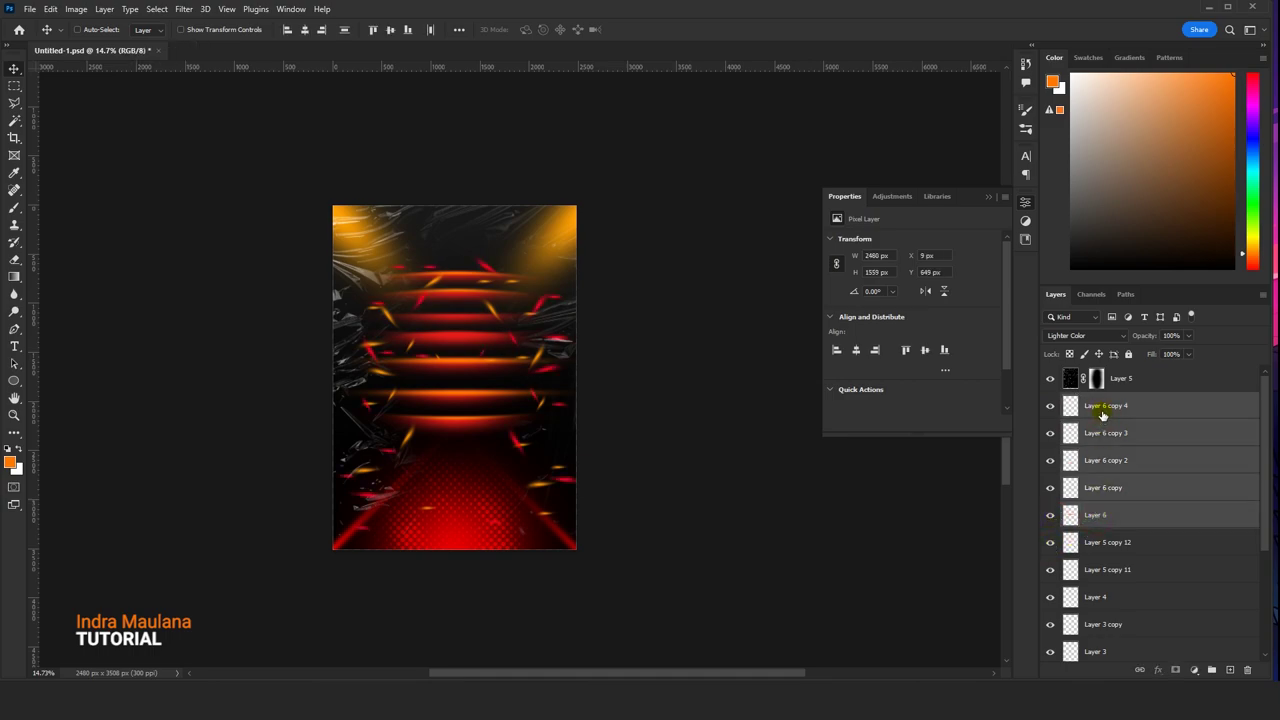
{"action": "right_click", "coordinate": [1102, 413]}
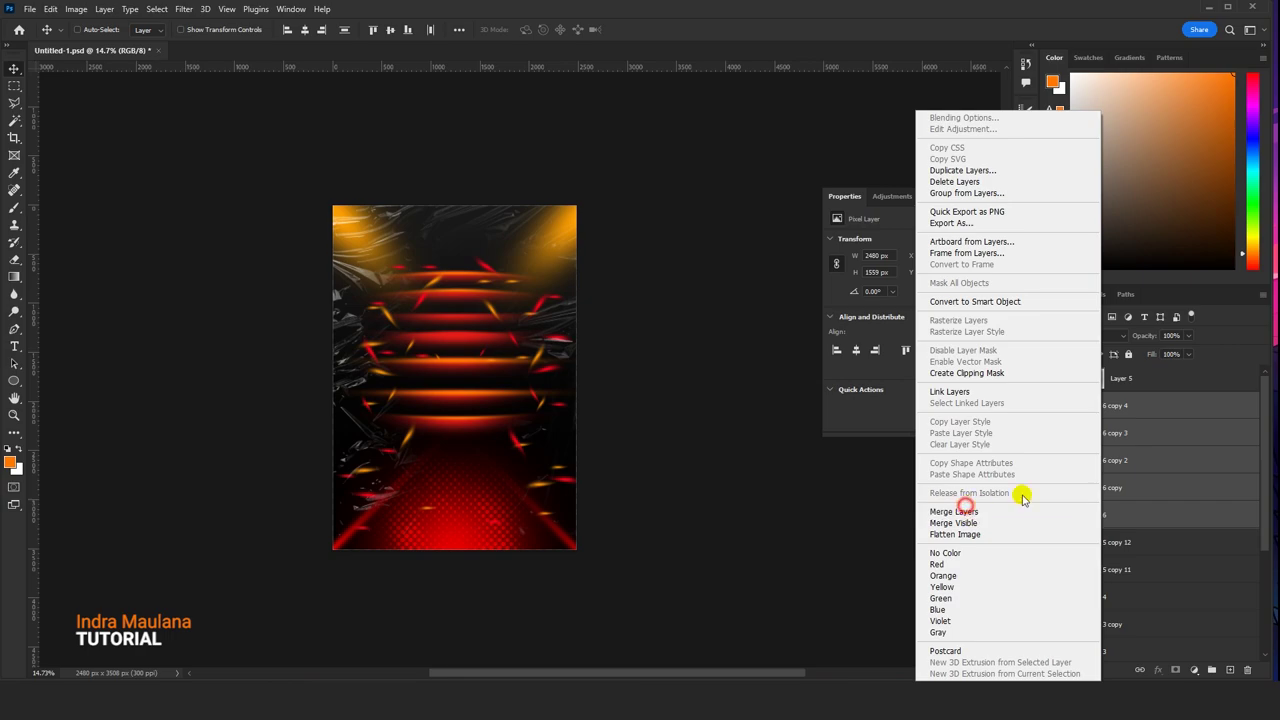
{"action": "left_click", "coordinate": [954, 511]}
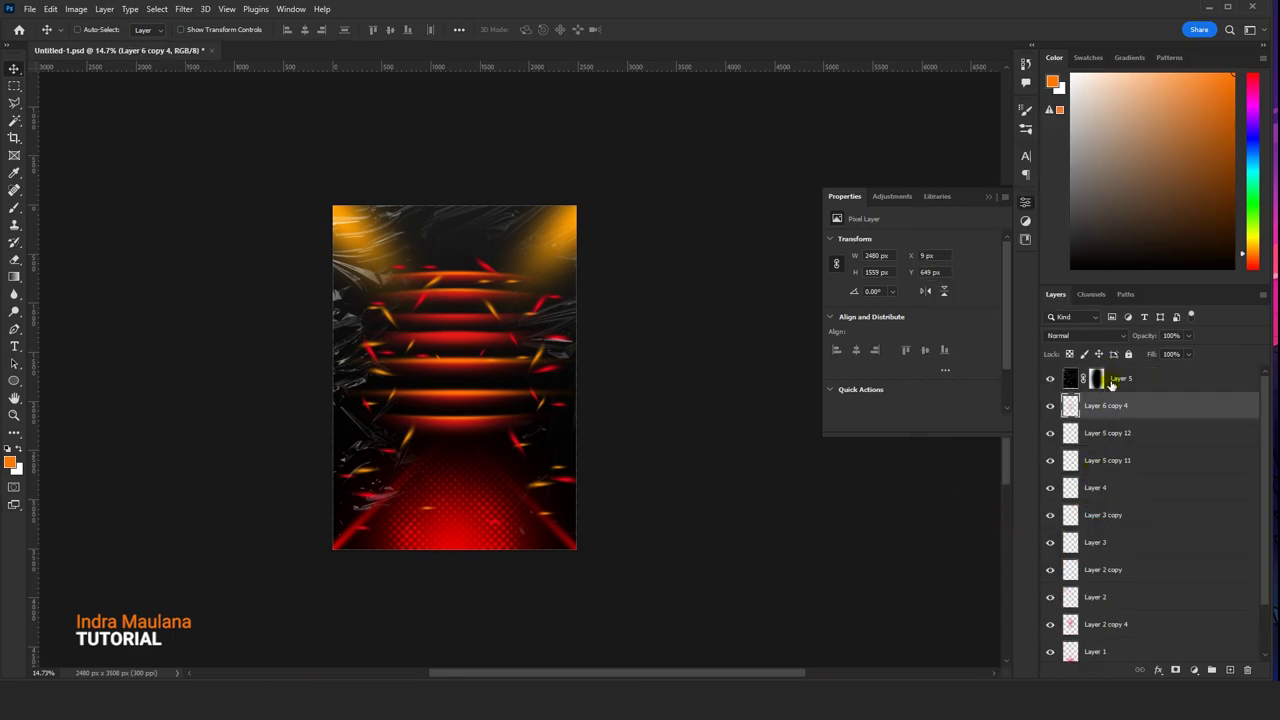
- Move the merged bands layer down and merge Layer 2 copy 4 into it
{"action": "left_click_drag", "start_coordinate": [1113, 406], "coordinate": [1114, 619]}
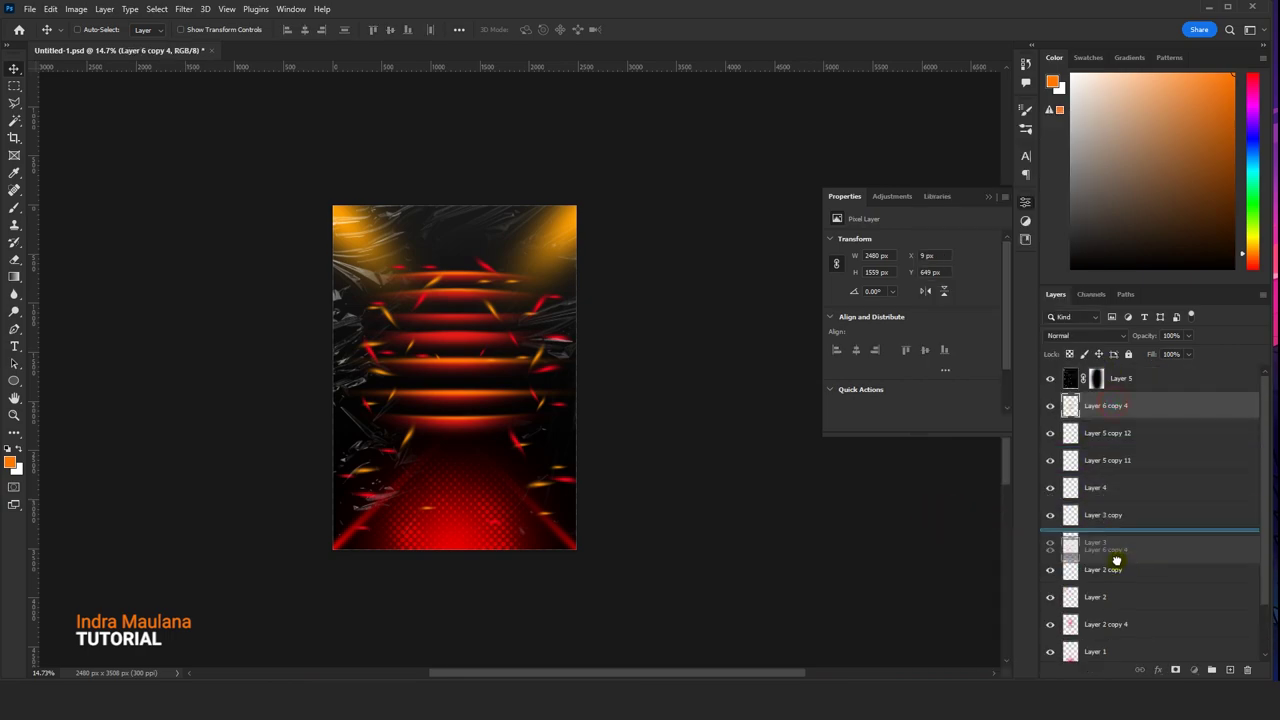
{"action": "left_click", "coordinate": [1105, 624], "text": "ctrl"}
{"action": "right_click", "coordinate": [1103, 618]}
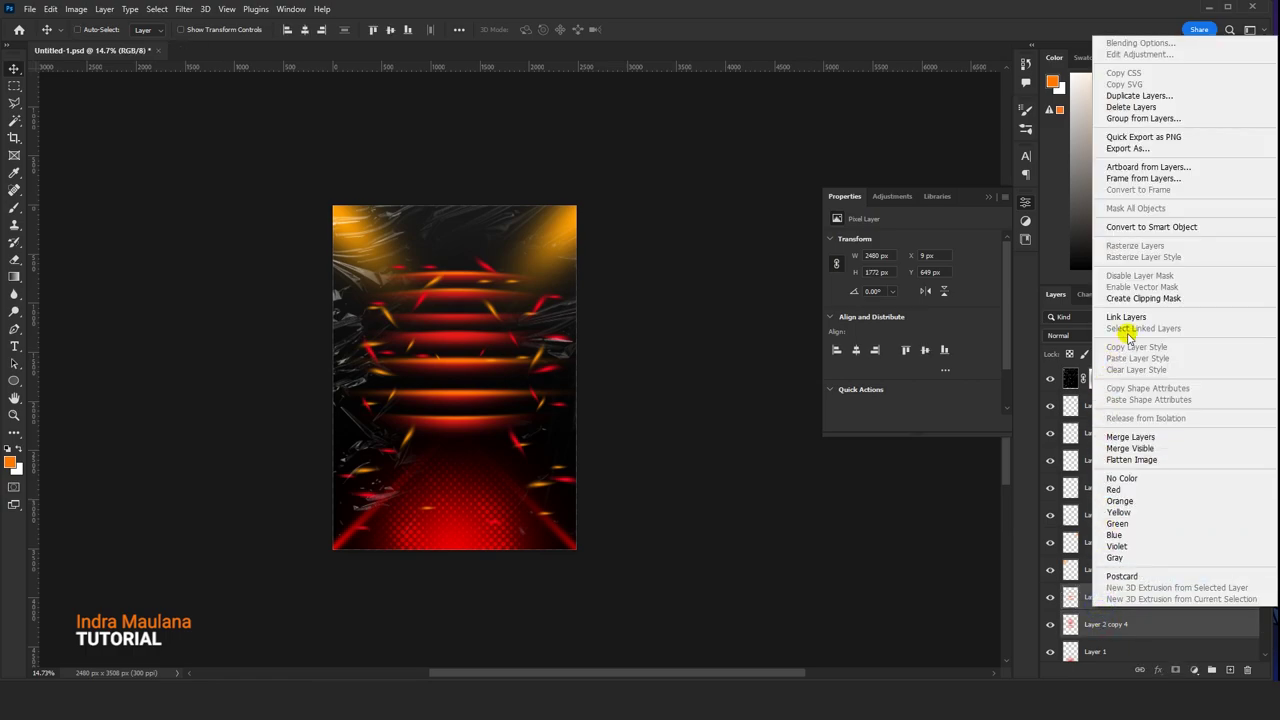
{"action": "left_click", "coordinate": [1130, 437]}
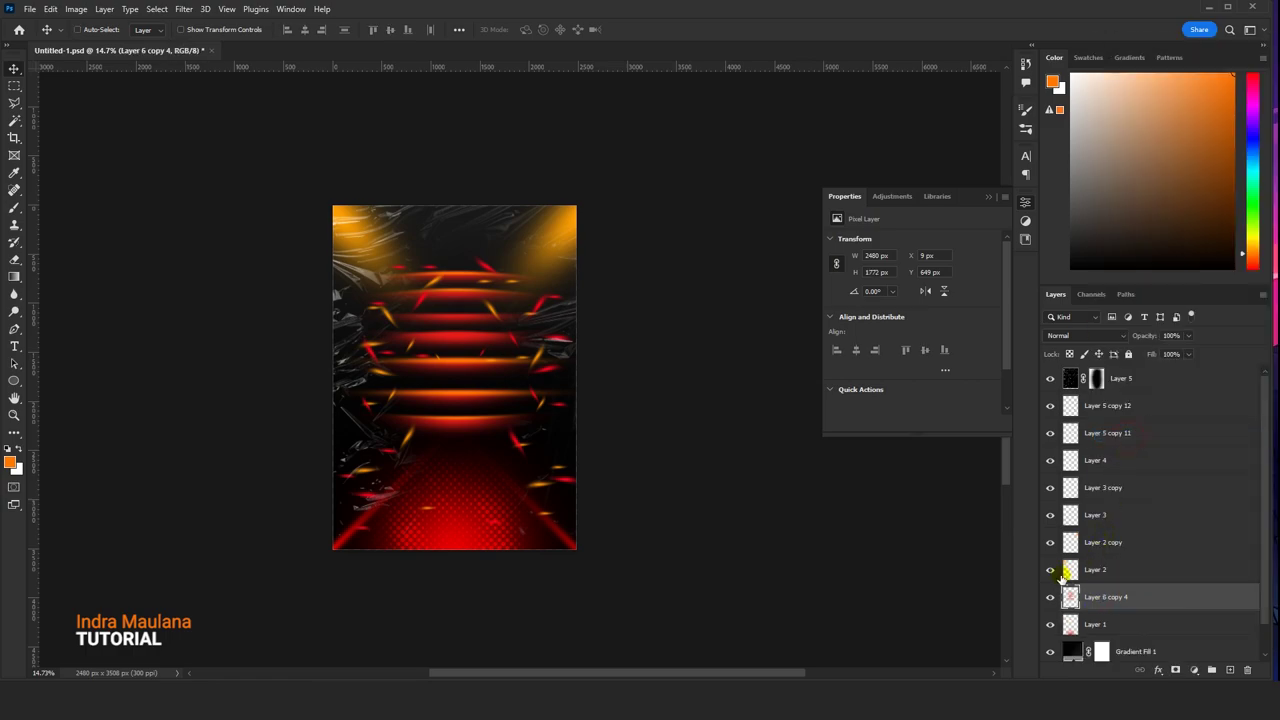
- Stretch the merged bands to about 132% width (3277 × 1772 px), past both edges
{"action": "key", "text": "ctrl+t"}
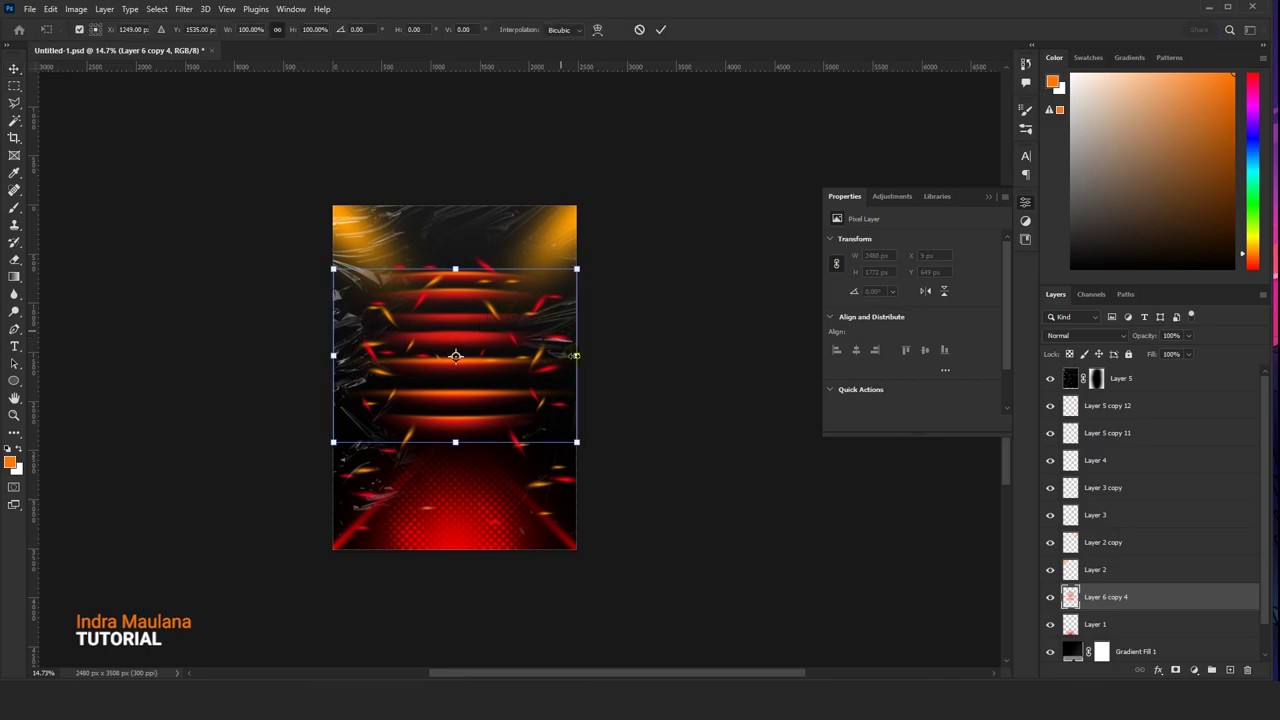
{"action": "mouse_move", "coordinate": [576, 355]}
{"action": "left_mouse_down"}
{"action": "mouse_move", "coordinate": [752, 356]}
{"action": "mouse_move", "coordinate": [607, 355]}
{"action": "left_mouse_up"}
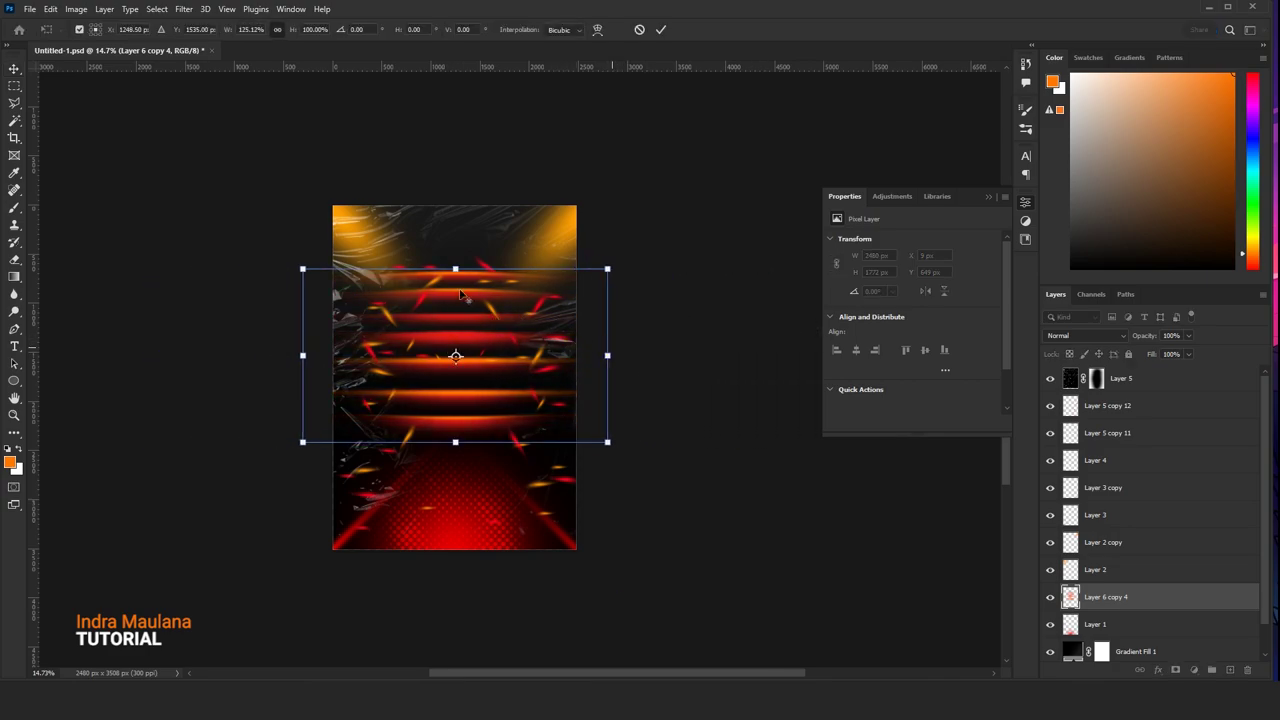
{"action": "left_click_drag", "start_coordinate": [488, 313], "coordinate": [490, 308]}
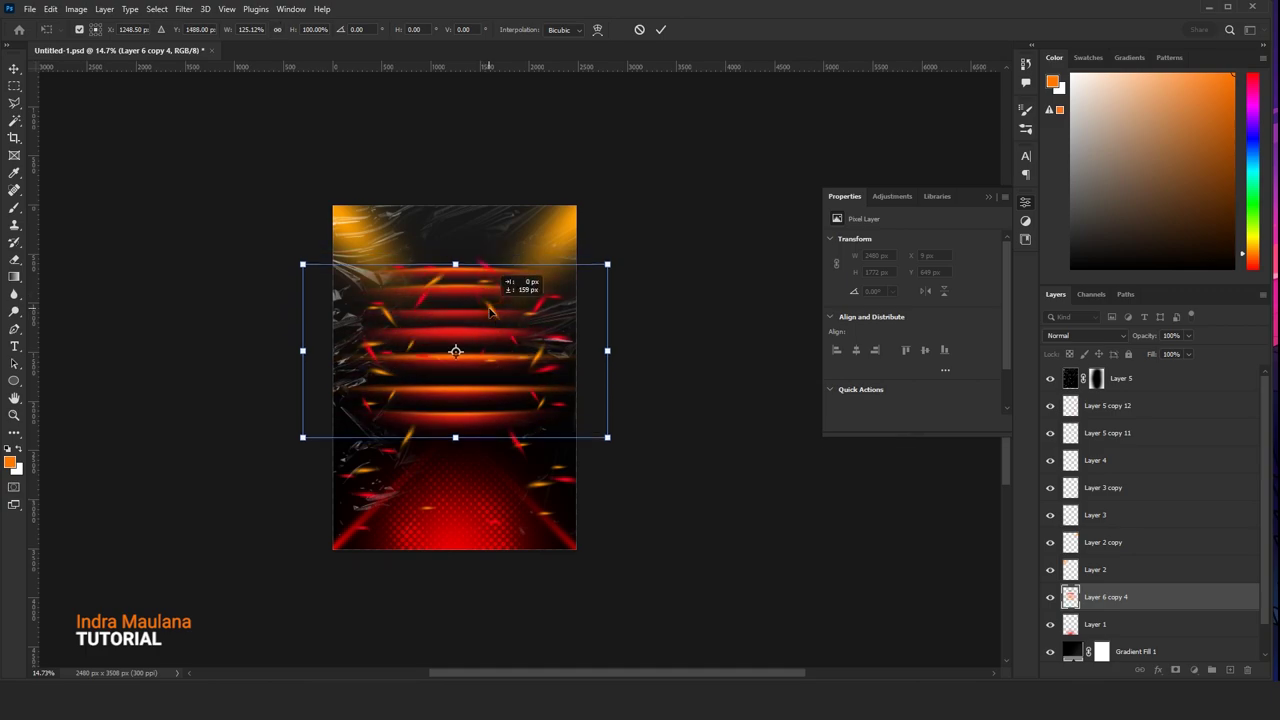
{"action": "left_click_drag", "start_coordinate": [607, 350], "coordinate": [616, 351]}
{"action": "left_click_drag", "start_coordinate": [513, 352], "coordinate": [509, 372]}
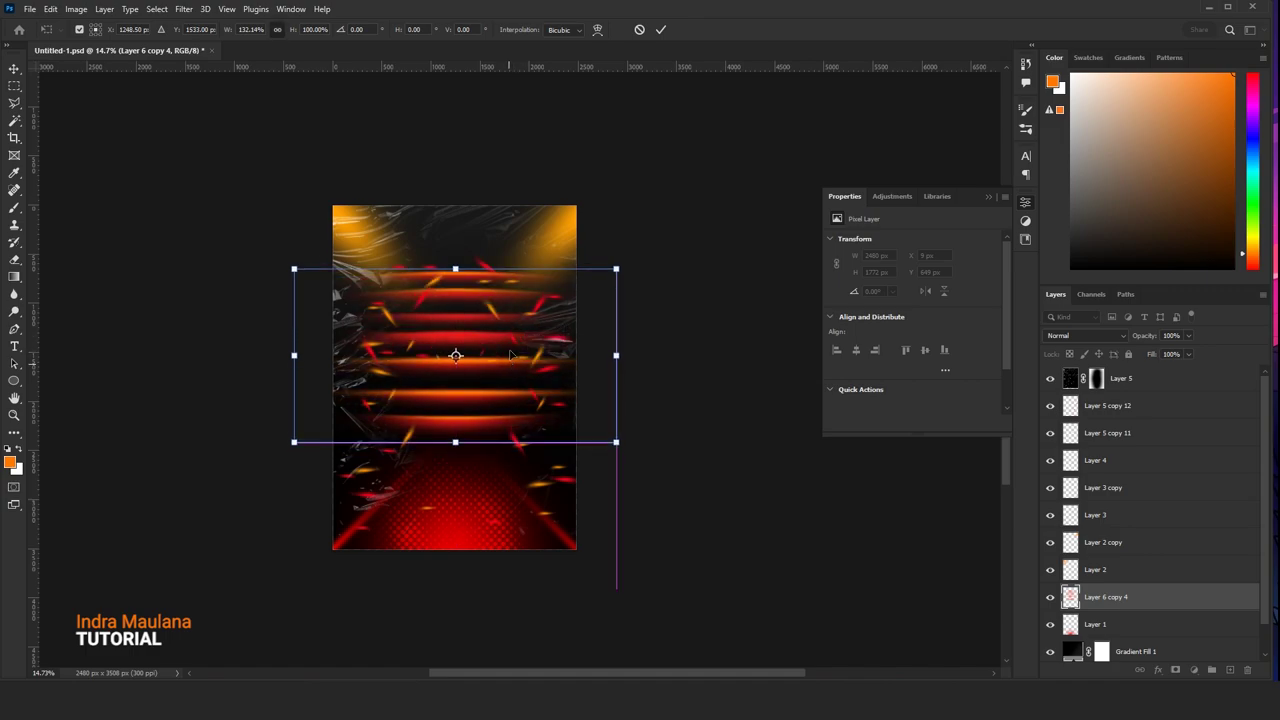
{"action": "left_click", "coordinate": [660, 29]}
- Select Layer 5 in the Layers panel
{"action": "scroll", "coordinate": [458, 292], "scroll_direction": "up", "scroll_amount": 3}
{"action": "scroll", "coordinate": [458, 292], "scroll_direction": "down", "scroll_amount": 4}
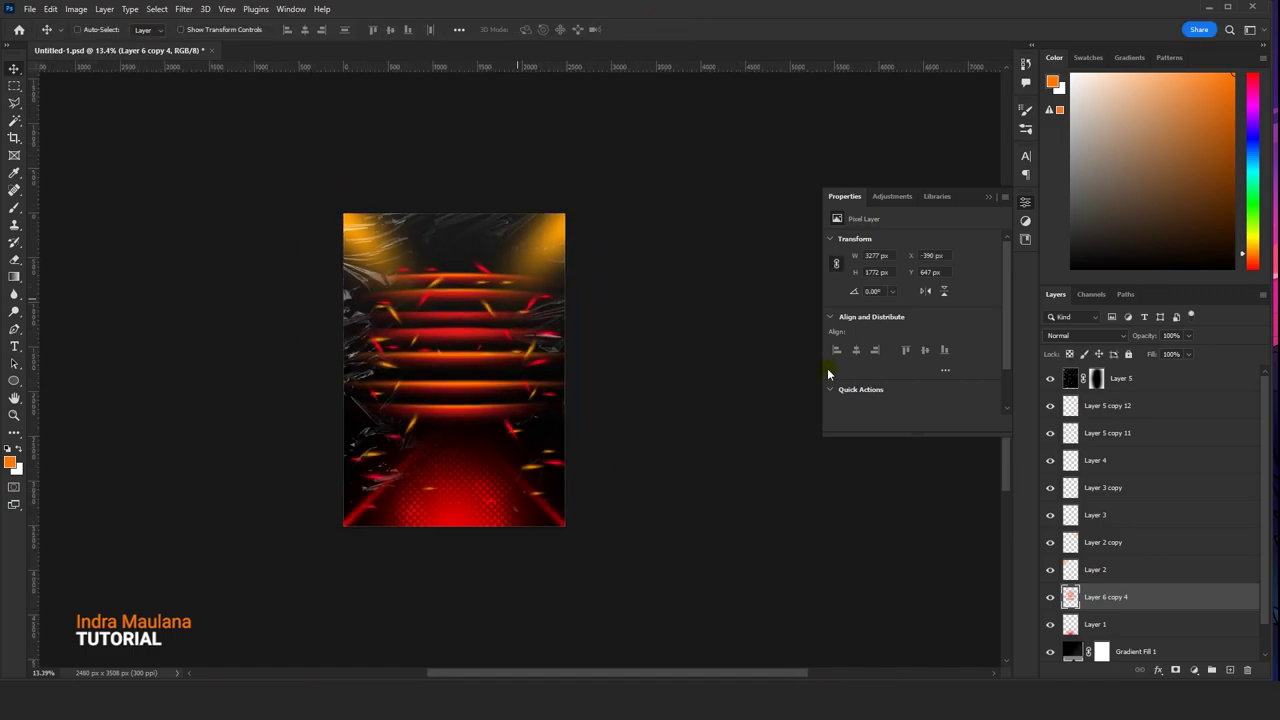
{"action": "left_click", "coordinate": [1150, 385]}
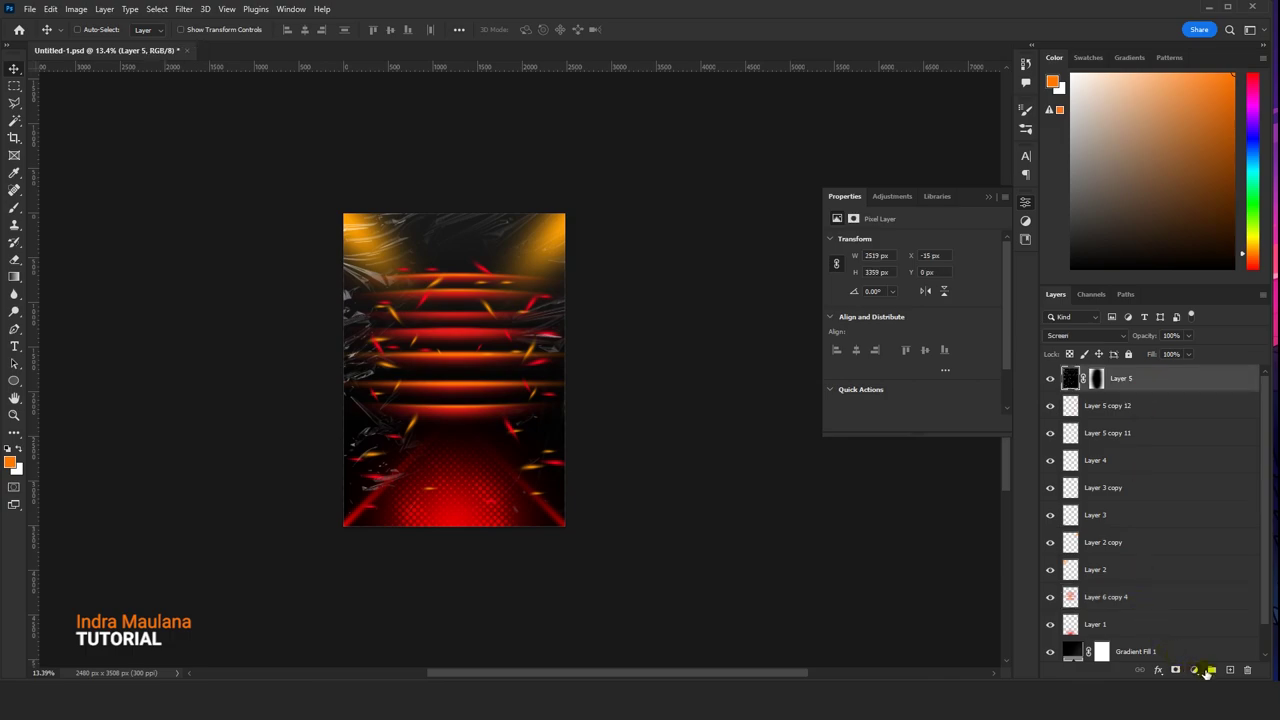
- Group Layer 5 into a group named Image and place the portrait as embedded
{"action": "left_click", "coordinate": [1210, 670]}
{"action": "type", "text": "Image"}
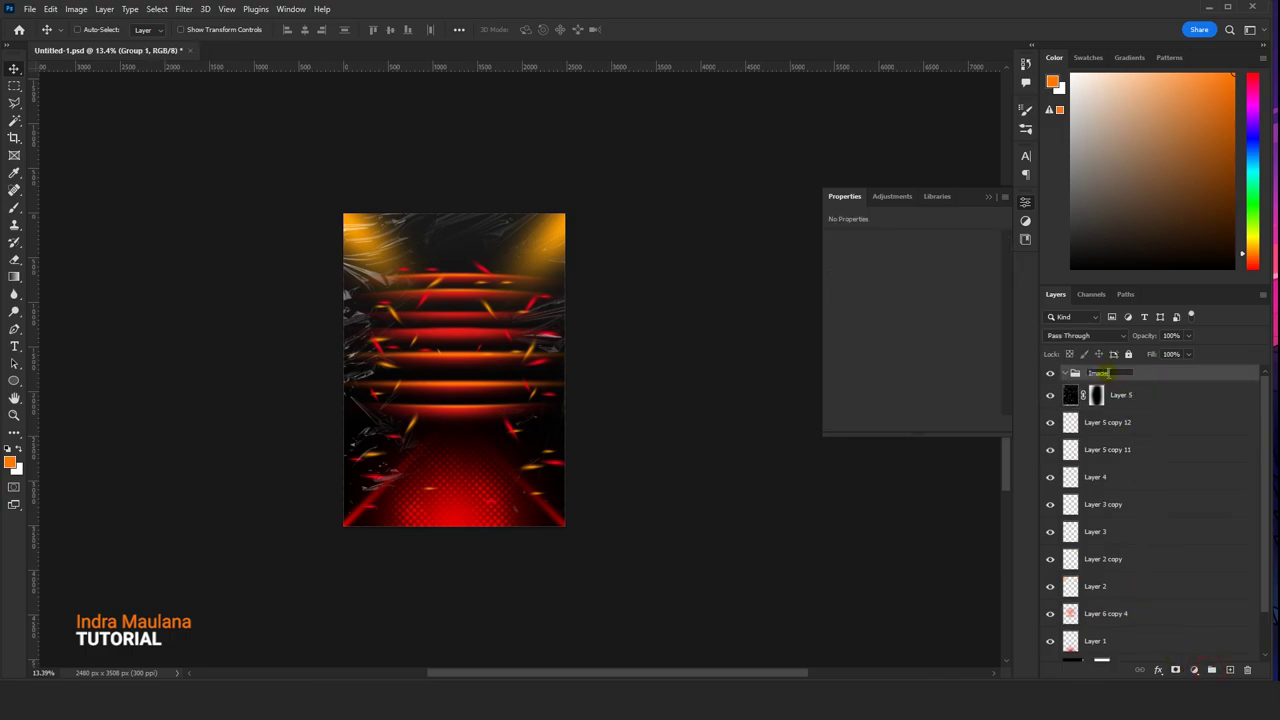
{"action": "key", "text": "Return"}
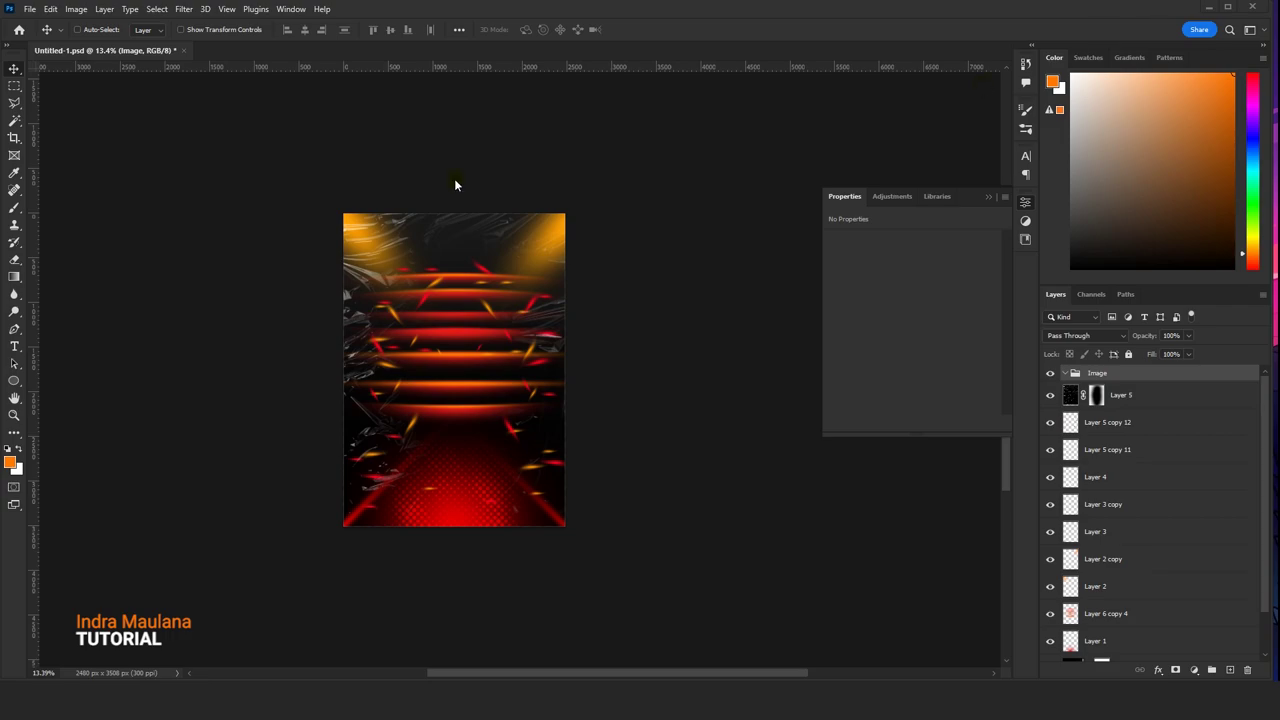
{"action": "left_click", "coordinate": [30, 9]}
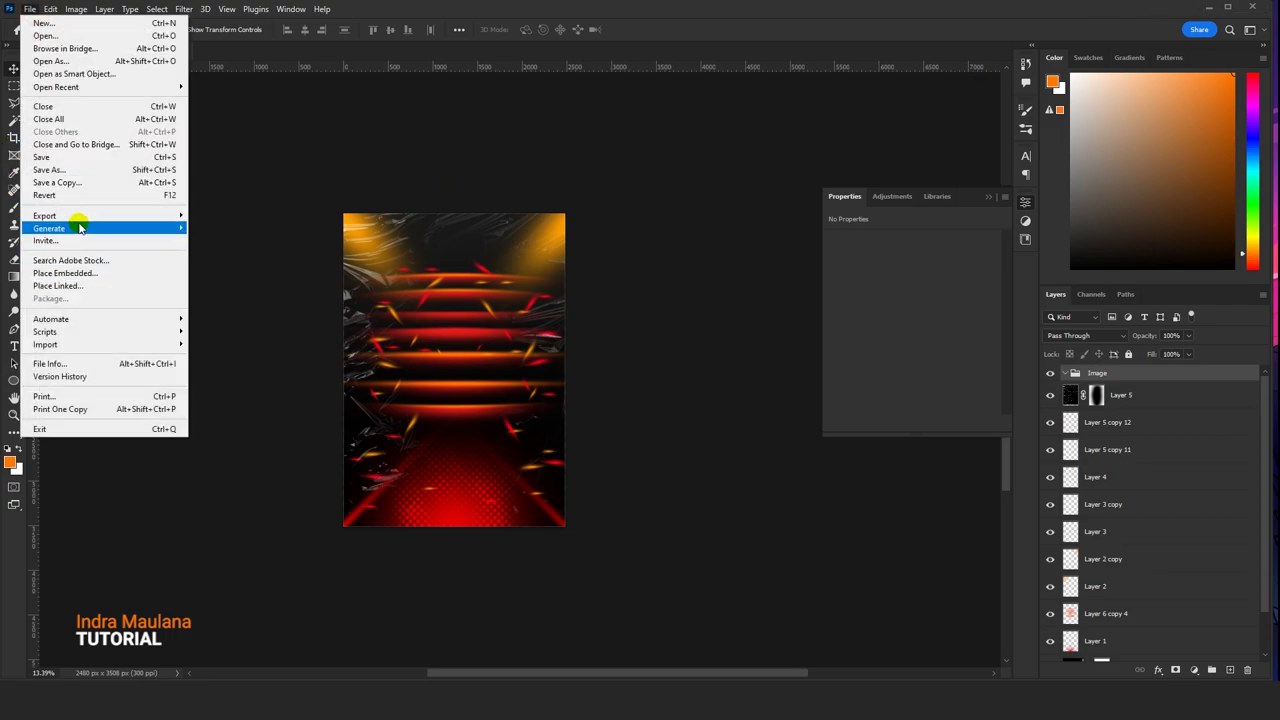
{"action": "left_click", "coordinate": [66, 274]}
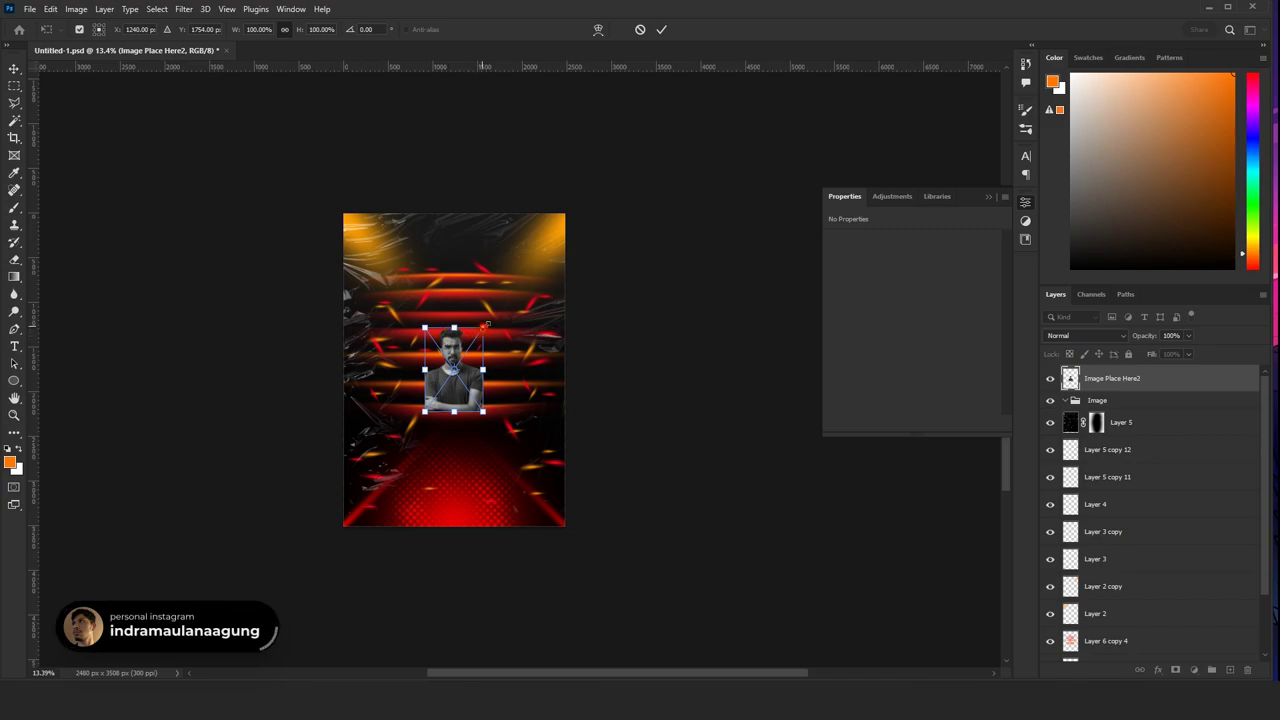
- Size the portrait to 1239 × 1784 px, centre it, and move it into the Image group
{"action": "left_click_drag", "start_coordinate": [484, 328], "coordinate": [545, 266]}
{"action": "left_click_drag", "start_coordinate": [500, 370], "coordinate": [500, 340]}
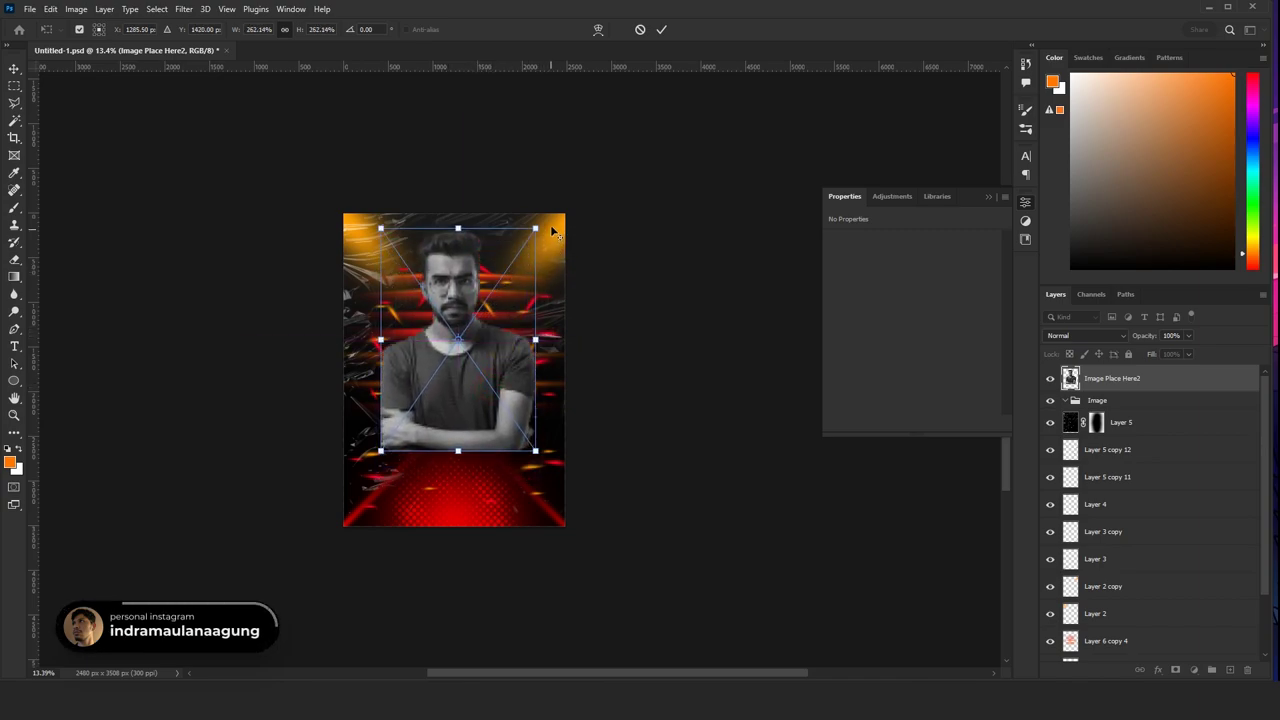
{"action": "left_click_drag", "start_coordinate": [540, 238], "coordinate": [513, 266]}
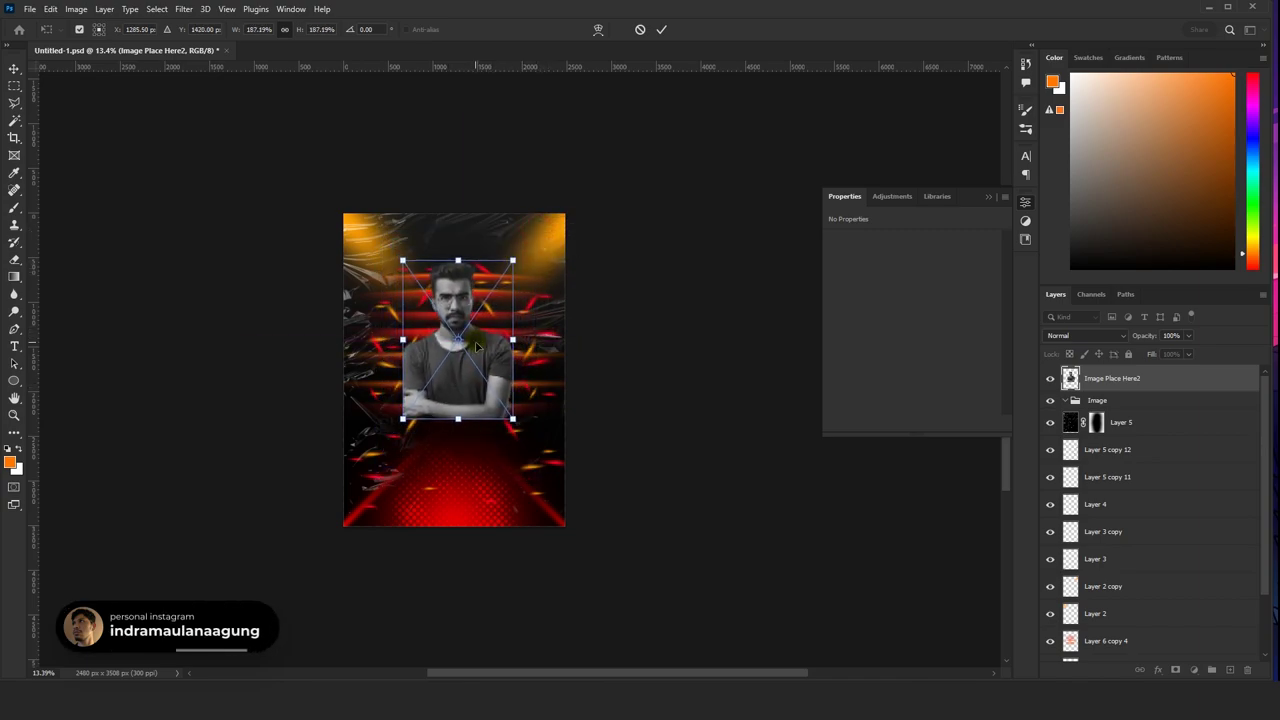
{"action": "left_click", "coordinate": [661, 29]}
{"action": "left_click_drag", "start_coordinate": [1110, 380], "coordinate": [1112, 410]}
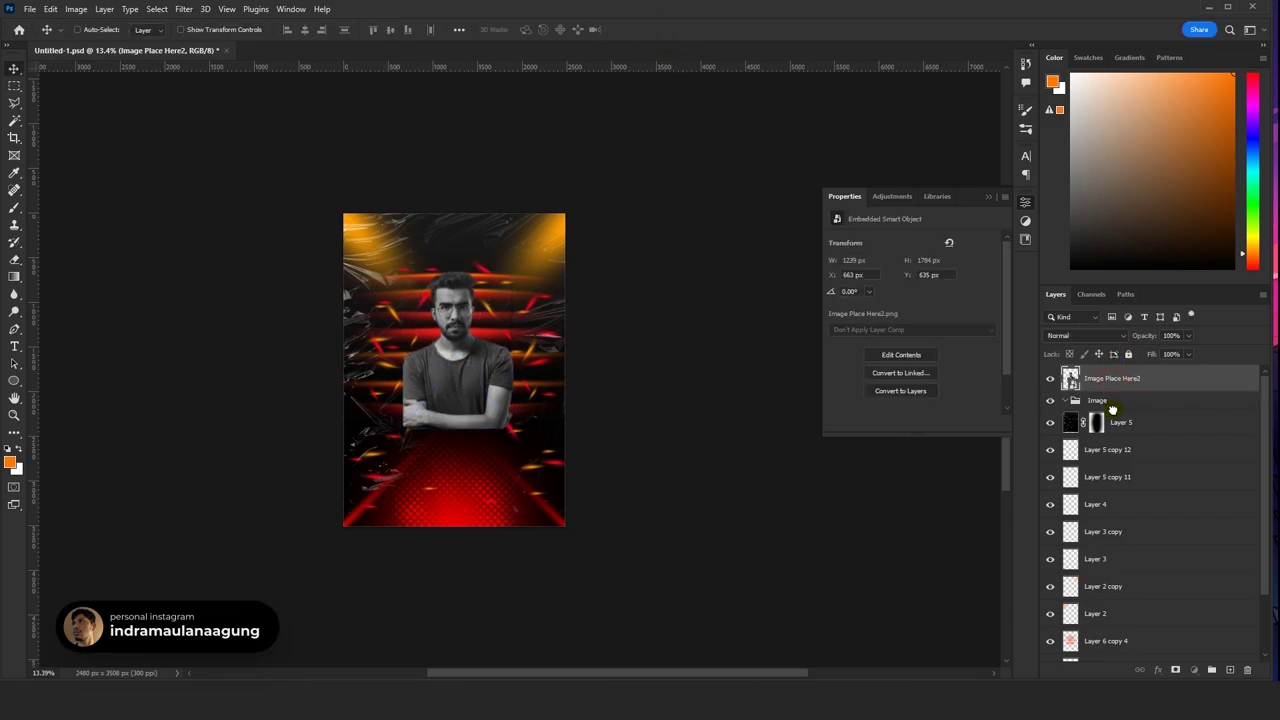
{"action": "key", "text": "ctrl+0"}
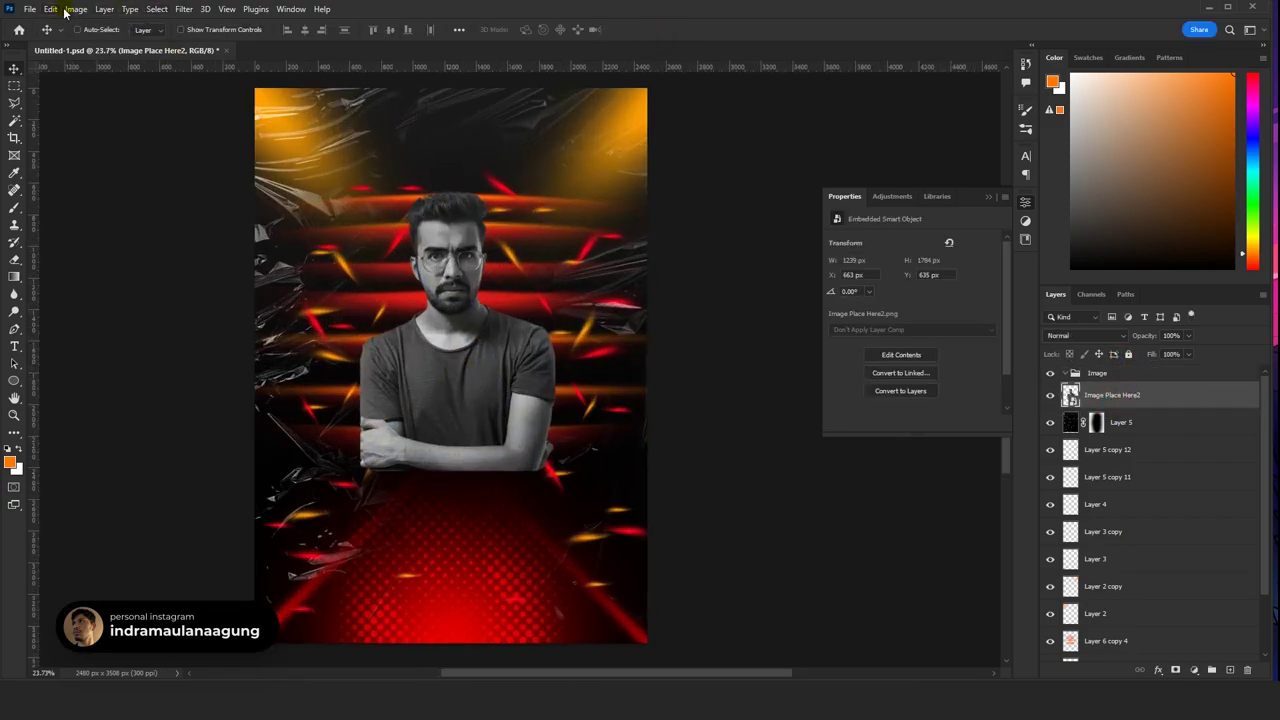
{"action": "left_click", "coordinate": [75, 9]}
{"action": "mouse_move", "coordinate": [97, 44]}
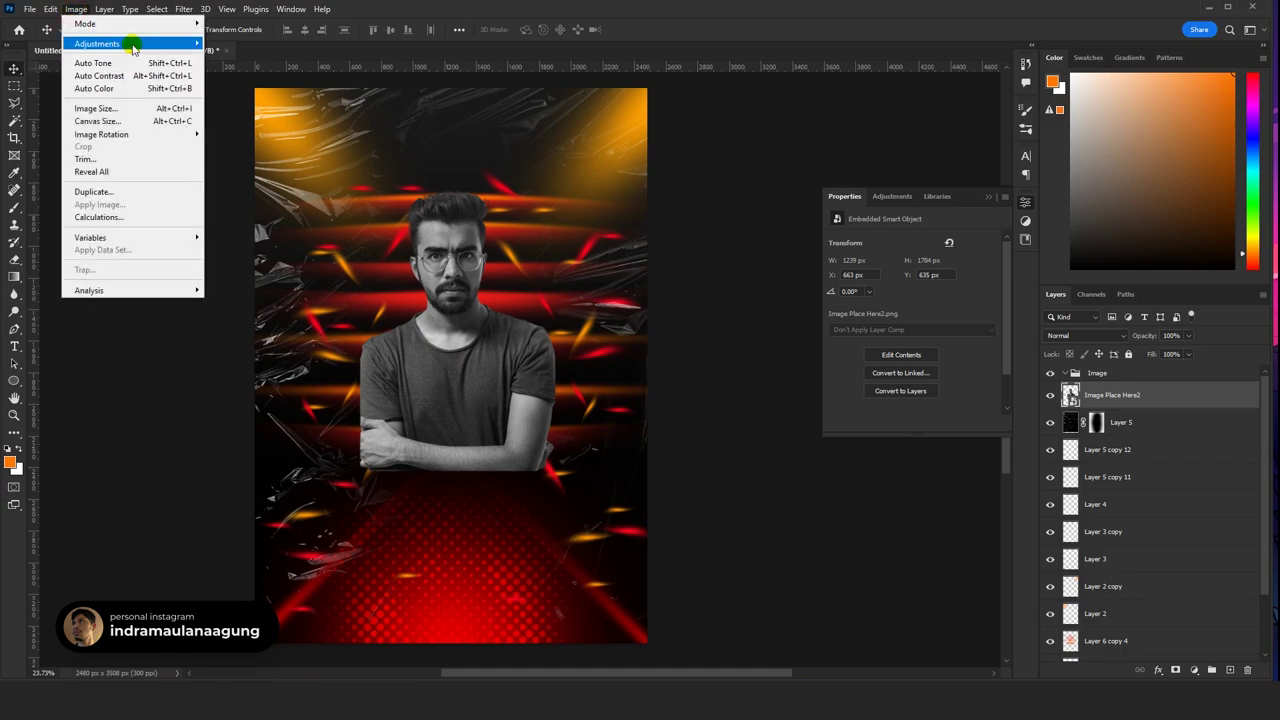
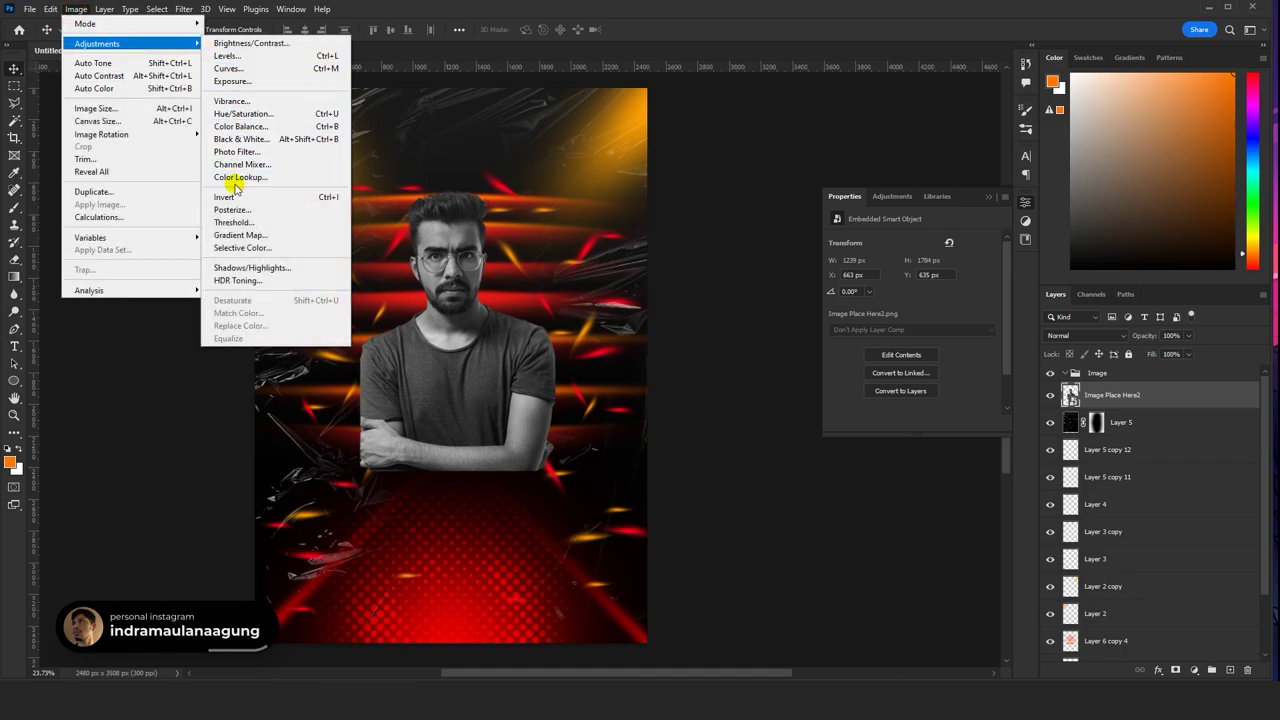
- Apply Brightness 15 and Contrast 69 to the man's portrait photo
{"action": "left_click", "coordinate": [251, 43]}
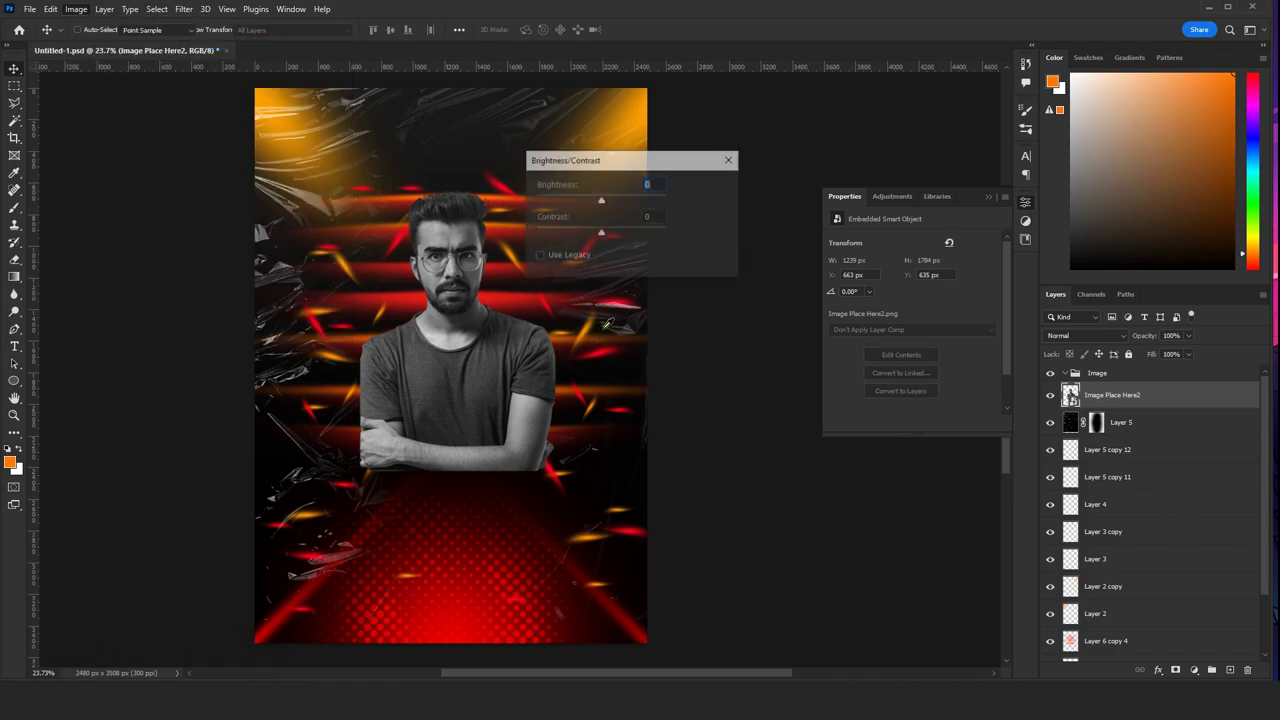
{"action": "left_click_drag", "start_coordinate": [601, 201], "coordinate": [647, 237]}
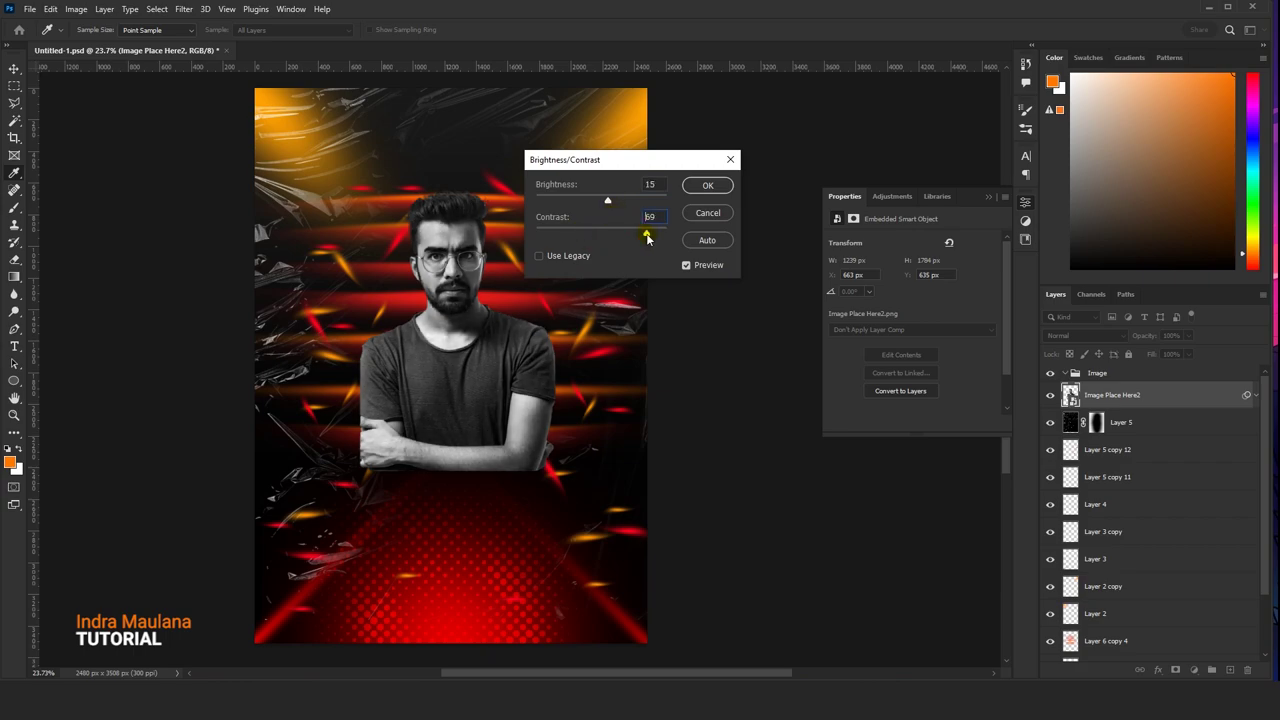
{"action": "left_click", "coordinate": [707, 185]}
{"action": "left_click", "coordinate": [1124, 378]}
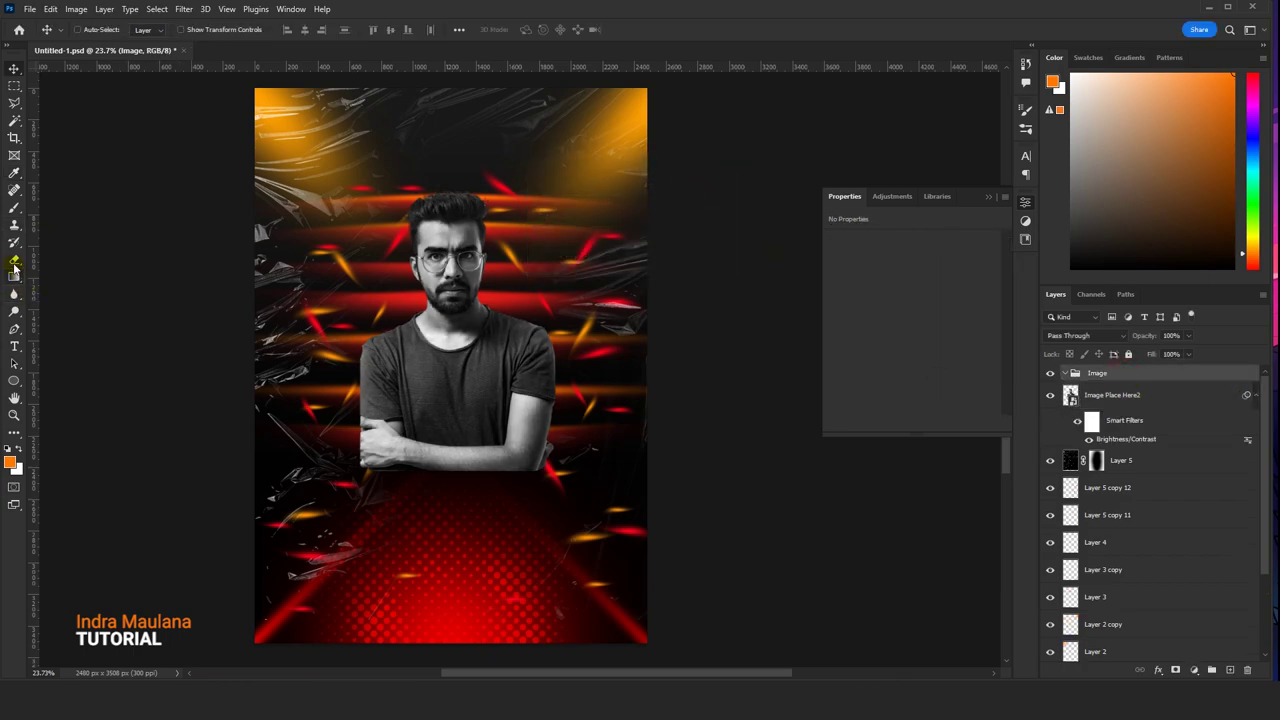
- Add a layer mask to the Image group and set a smaller brush with default black/white colours
{"action": "left_click", "coordinate": [14, 208]}
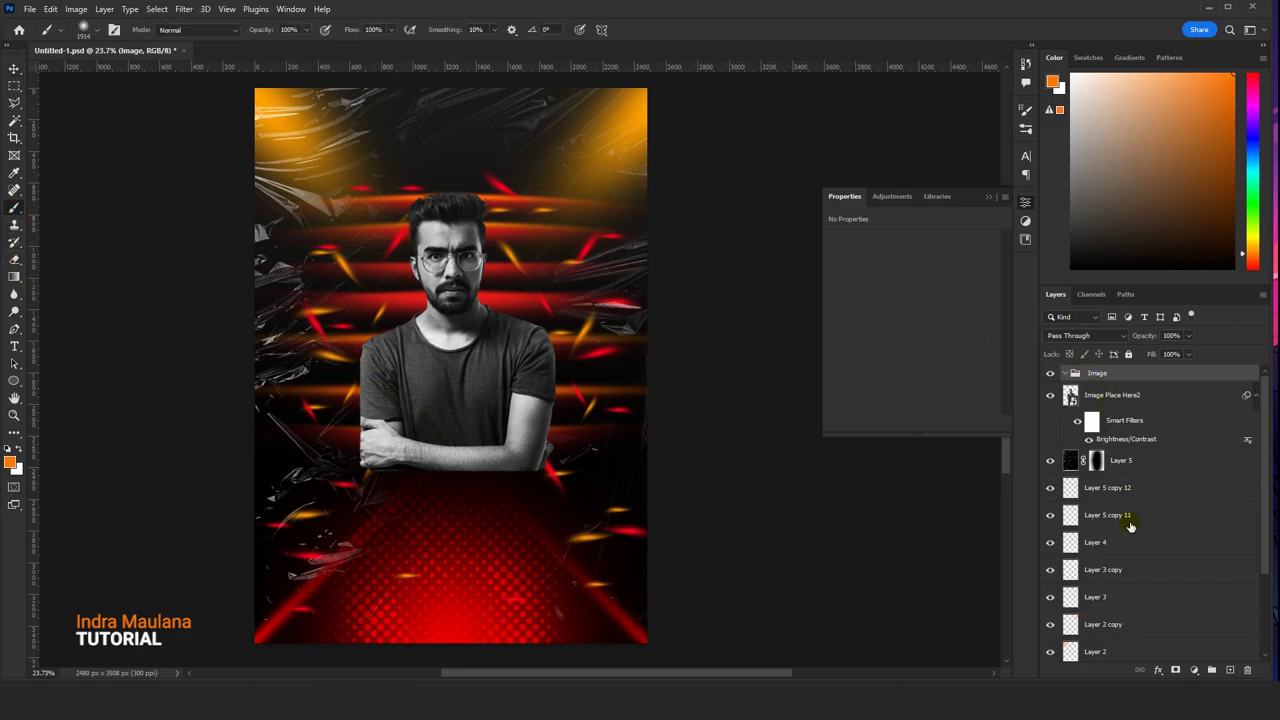
{"action": "left_click", "coordinate": [1176, 670]}
{"action": "key", "text": "d"}
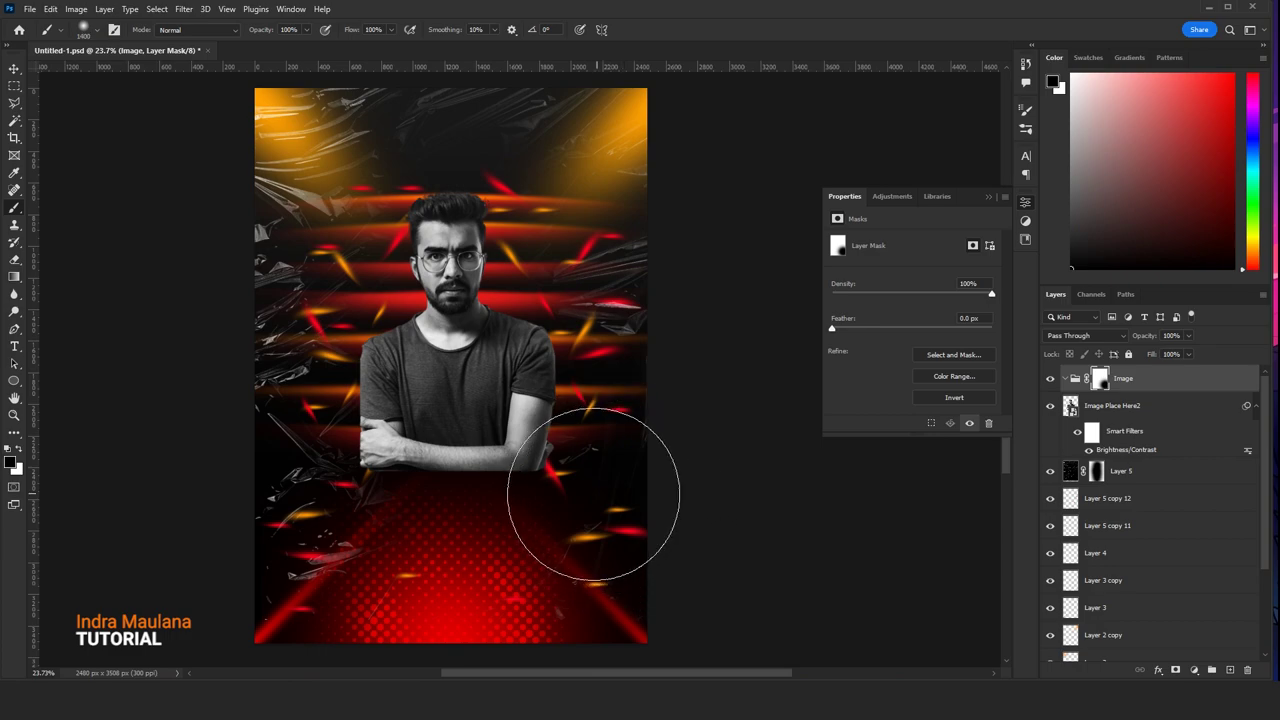
{"action": "key", "text": "bracketleft"}
{"action": "key", "text": "bracketleft"}
{"action": "key", "text": "bracketleft"}
{"action": "left_click_drag", "start_coordinate": [548, 522], "coordinate": [543, 443]}
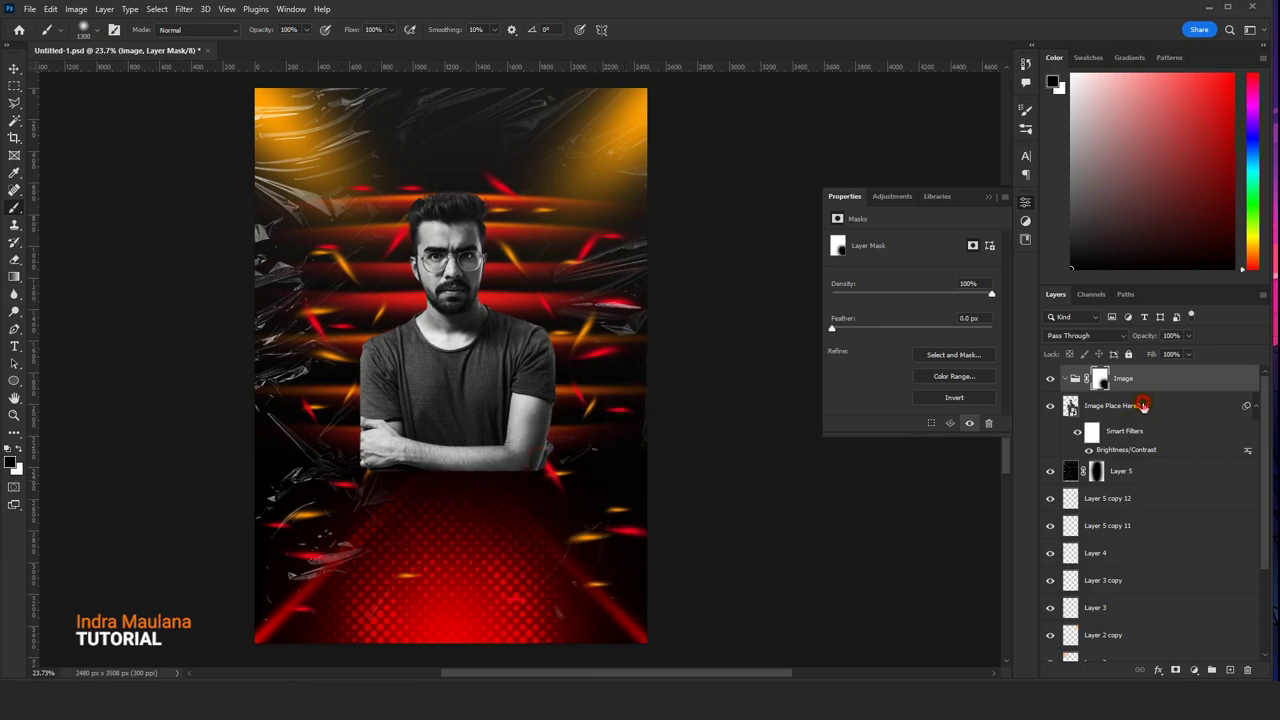
- Move the Image Place Here2 photo into the Image group and target the group's mask
{"action": "left_click", "coordinate": [1112, 405]}
{"action": "left_click", "coordinate": [1099, 380]}
{"action": "left_click", "coordinate": [1067, 380]}
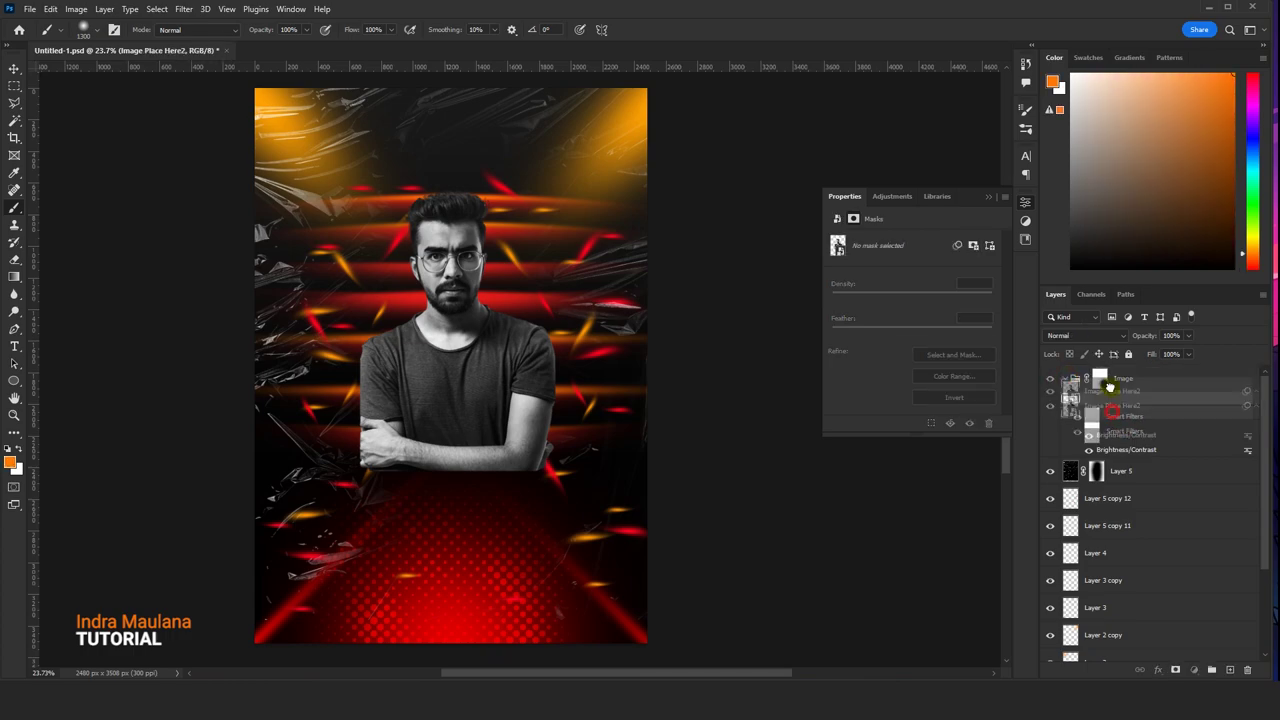
{"action": "left_click_drag", "start_coordinate": [1124, 424], "coordinate": [1120, 382]}
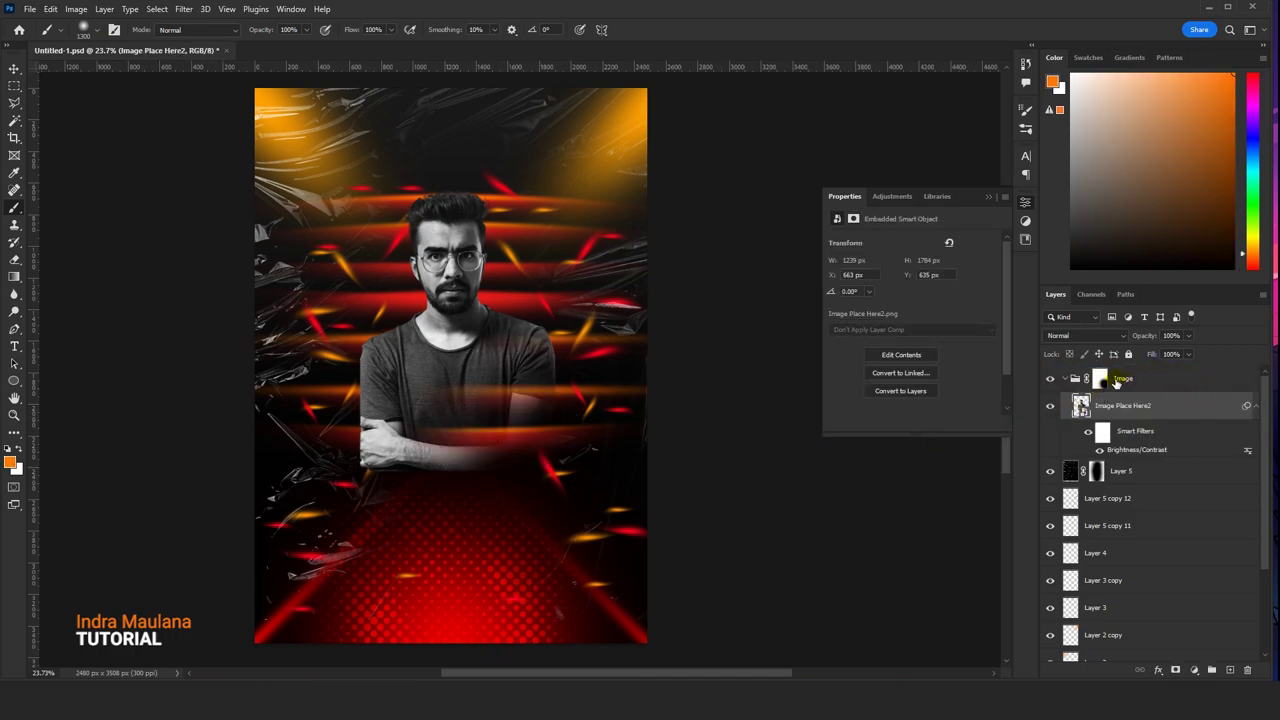
{"action": "left_click", "coordinate": [1100, 379]}
{"action": "left_click", "coordinate": [18, 448]}
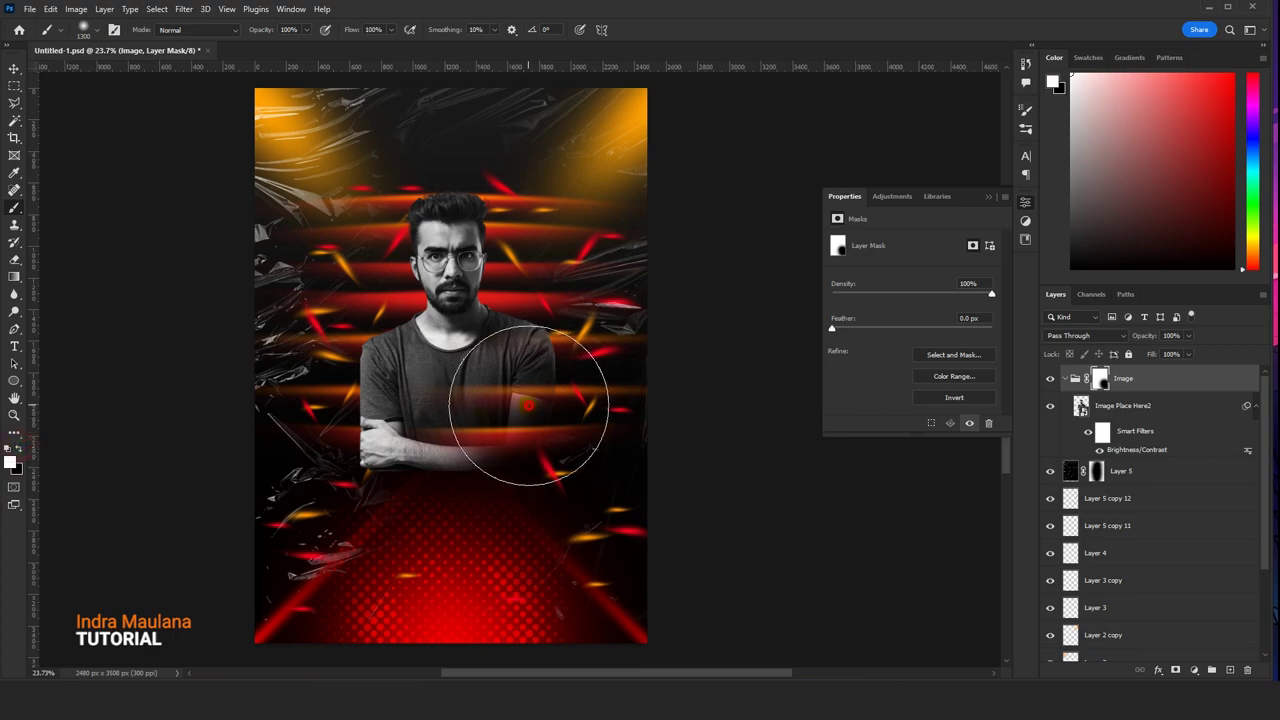
- Paint black on the mask to fade the man's crossed arms and lower shirt
{"action": "mouse_move", "coordinate": [529, 405]}
{"action": "left_mouse_down"}
{"action": "mouse_move", "coordinate": [457, 443]}
{"action": "mouse_move", "coordinate": [366, 443]}
{"action": "left_mouse_up"}
{"action": "left_click", "coordinate": [20, 447]}
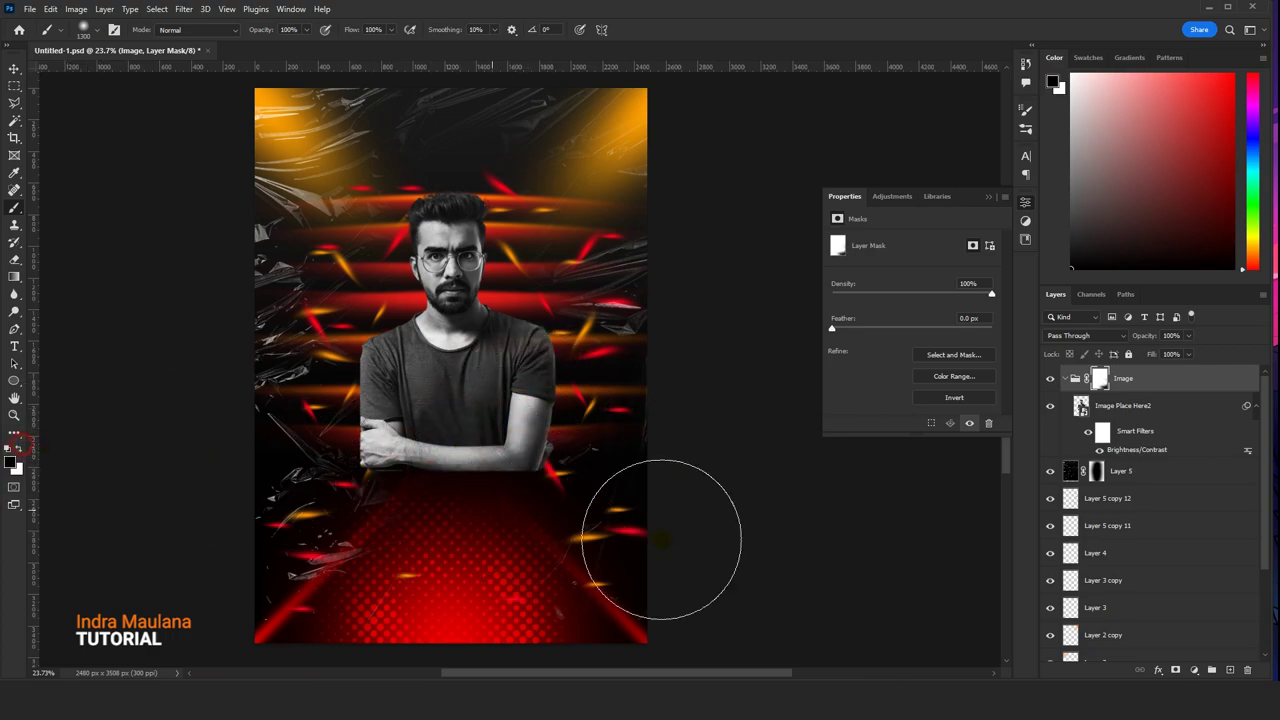
{"action": "key", "text": "bracketleft"}
{"action": "key", "text": "bracketleft"}
{"action": "key", "text": "bracketleft"}
{"action": "key", "text": "bracketleft"}
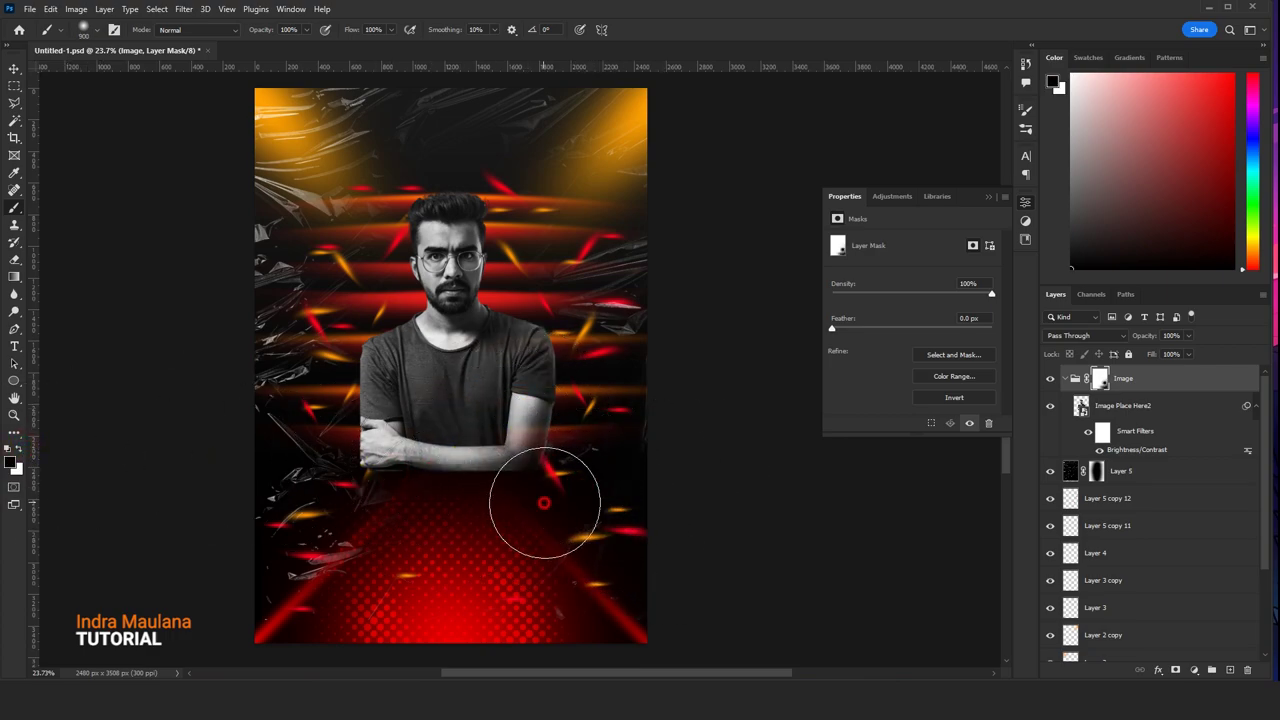
{"action": "left_click_drag", "start_coordinate": [325, 470], "coordinate": [350, 430]}
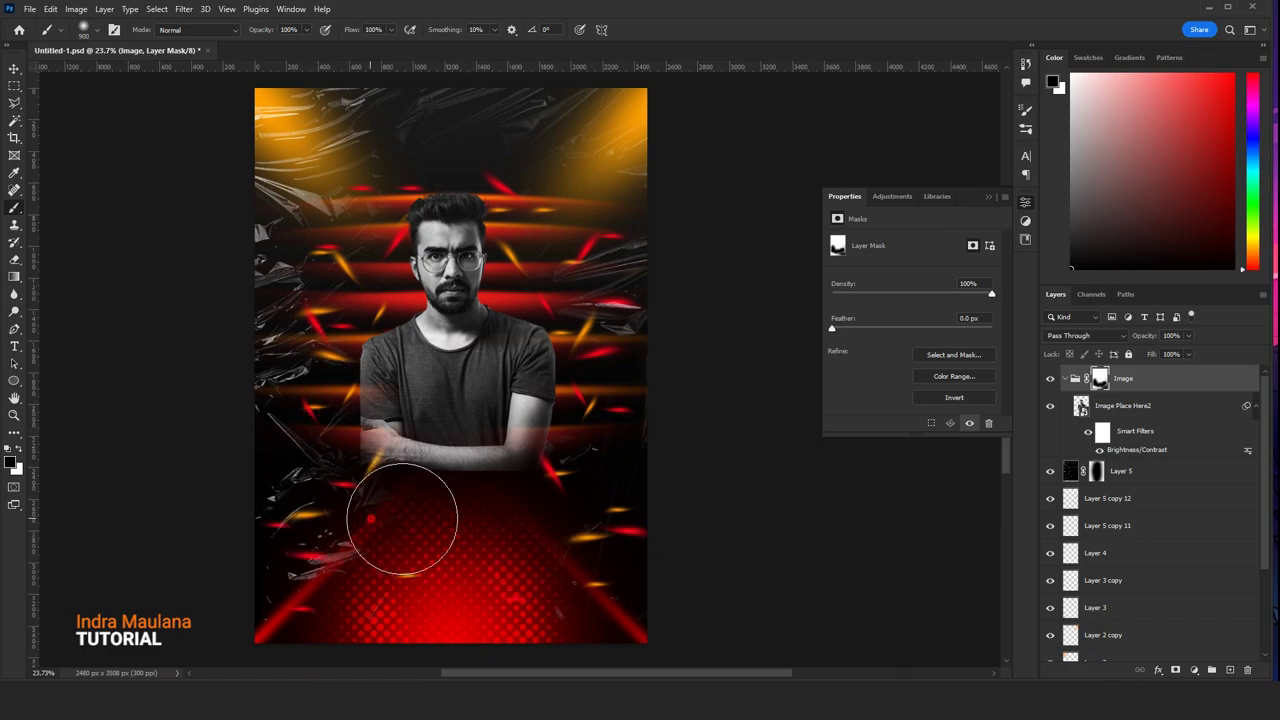
{"action": "mouse_move", "coordinate": [402, 519]}
{"action": "left_mouse_down"}
{"action": "mouse_move", "coordinate": [543, 514]}
{"action": "mouse_move", "coordinate": [329, 531]}
{"action": "mouse_move", "coordinate": [357, 491]}
{"action": "mouse_move", "coordinate": [245, 522]}
{"action": "left_mouse_up"}
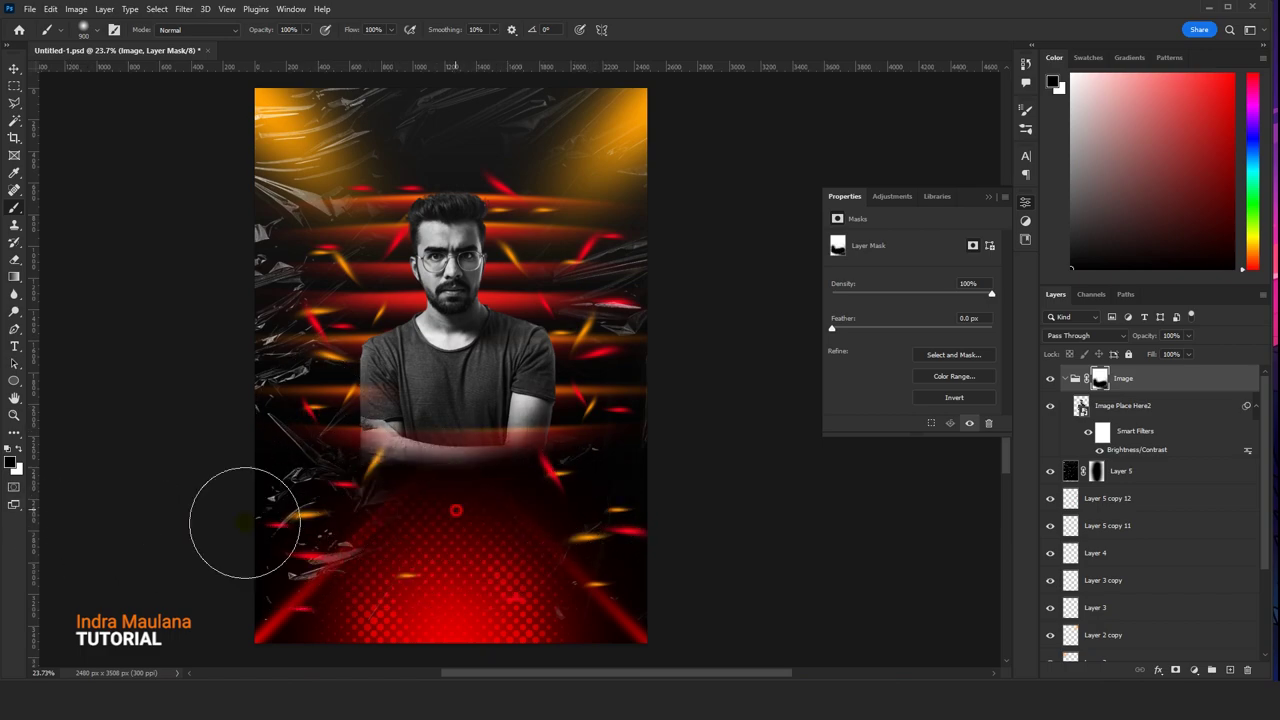
- Nudge the Image group slightly lower and scale it up to 122.06%
{"action": "key", "text": "v"}
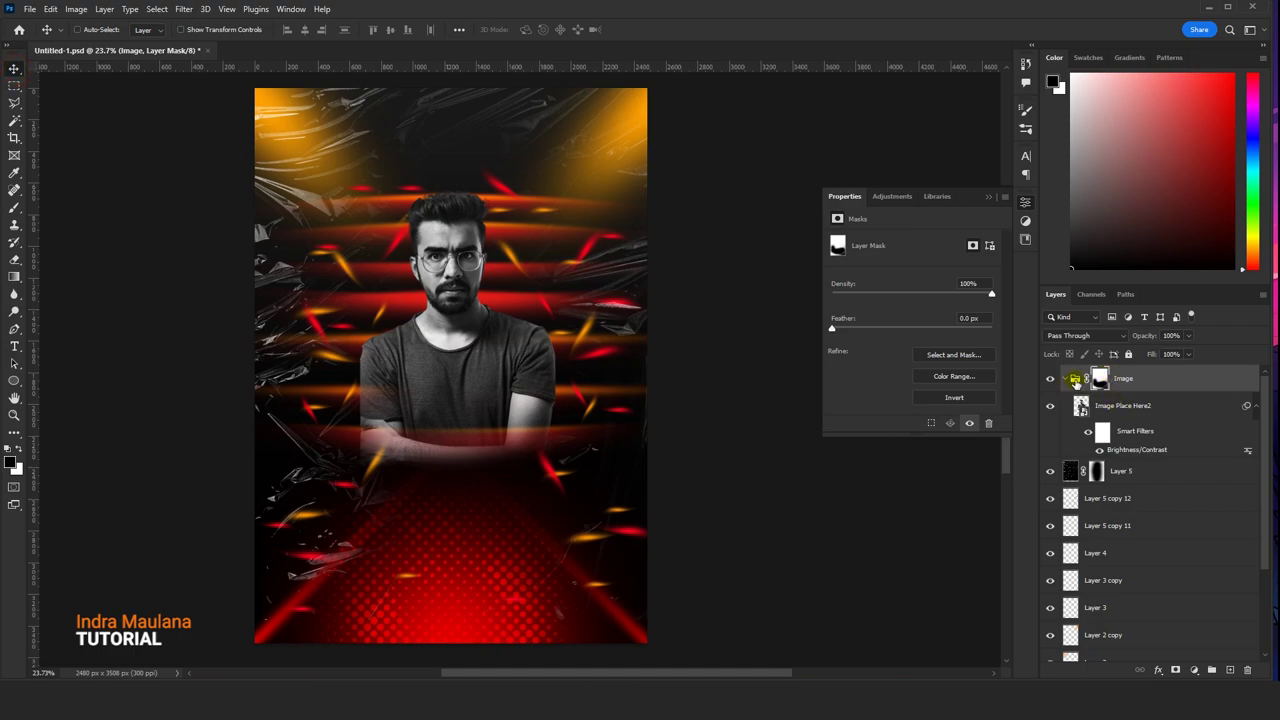
{"action": "left_click", "coordinate": [1075, 381]}
{"action": "left_click_drag", "start_coordinate": [490, 372], "coordinate": [505, 378]}
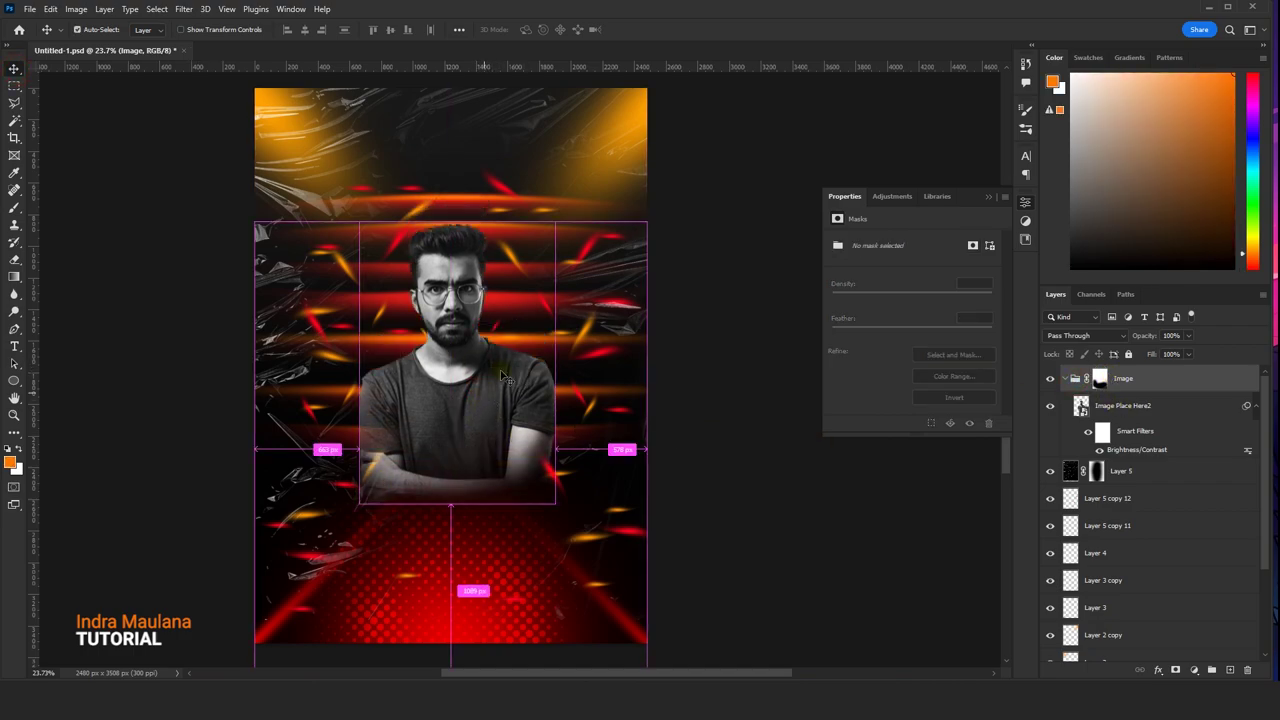
{"action": "key", "text": "ctrl+t"}
{"action": "left_click", "coordinate": [654, 270]}
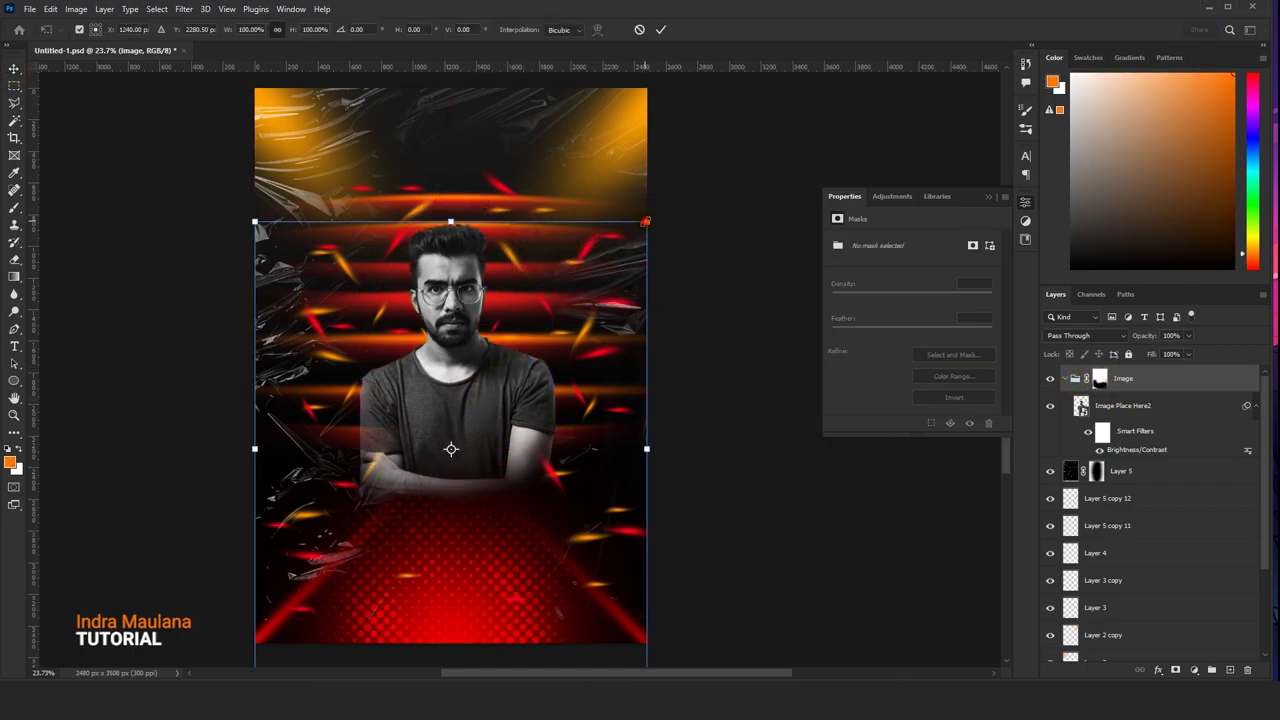
{"action": "left_click_drag", "start_coordinate": [646, 221], "coordinate": [689, 158]}
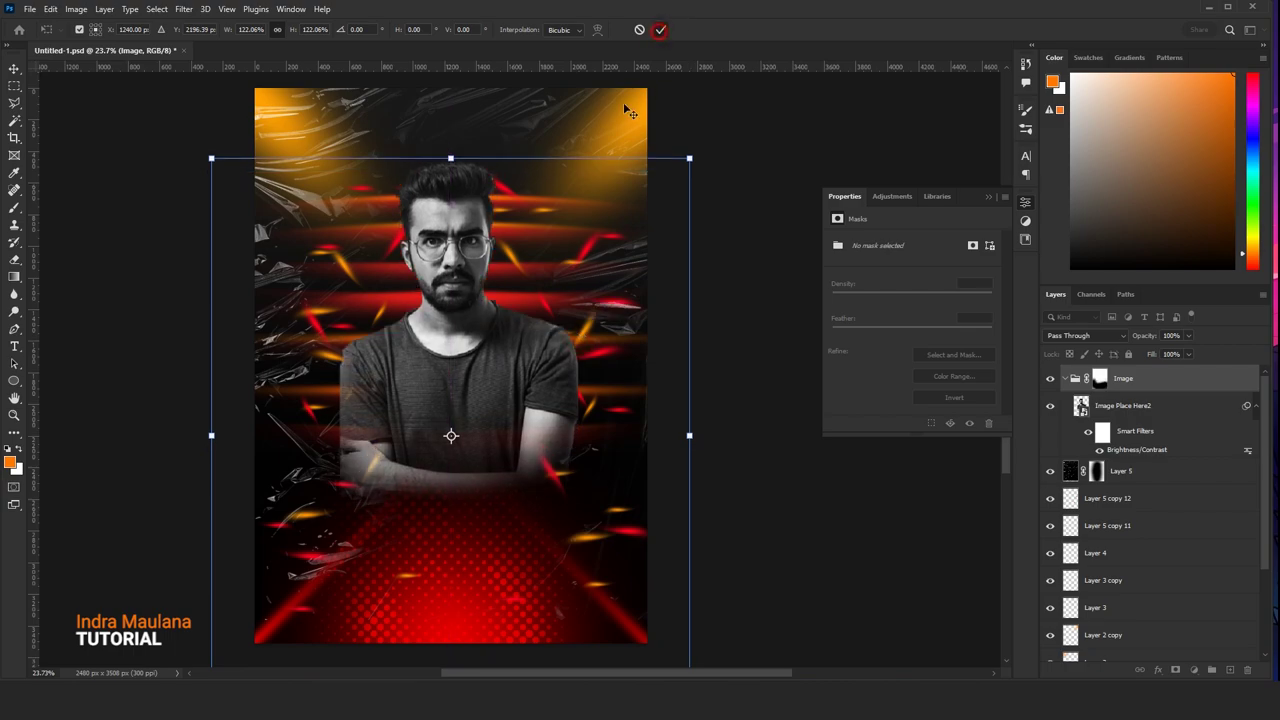
{"action": "key", "text": "Return"}
{"action": "scroll", "coordinate": [343, 479], "scroll_direction": "down", "scroll_amount": 4}
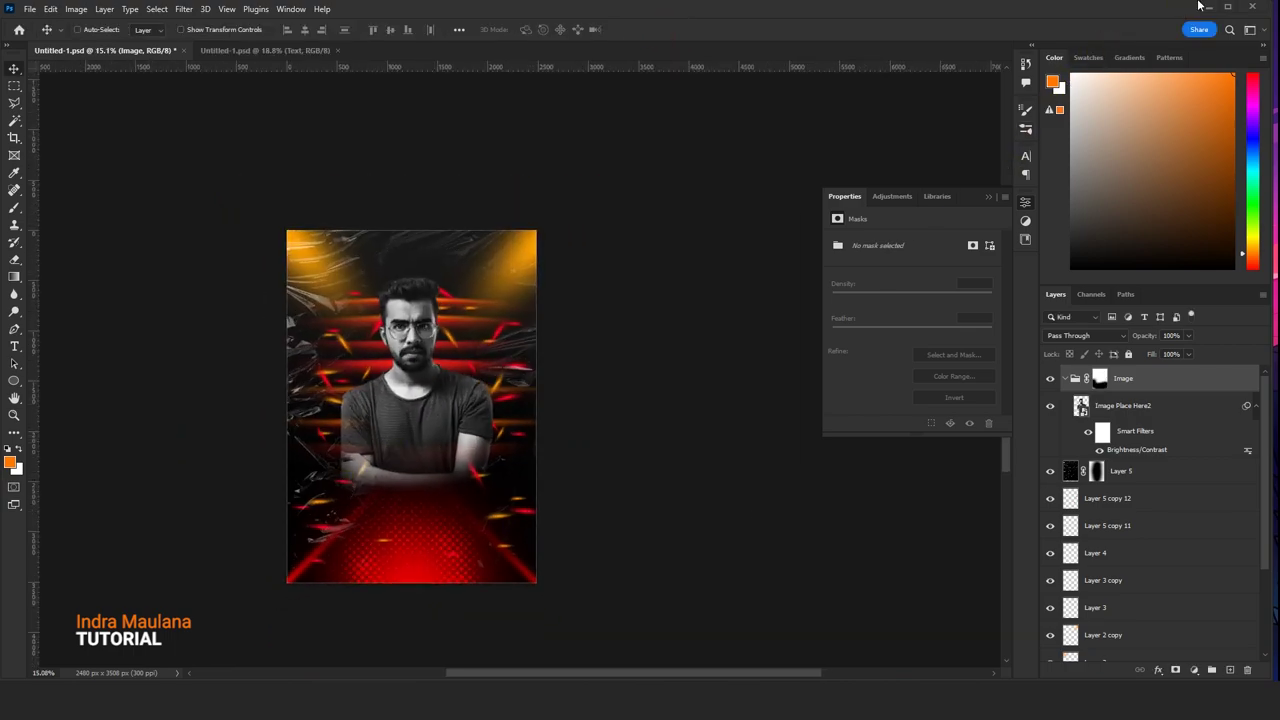
- Paste the copied Text group and position the white event text on the poster
{"action": "left_click", "coordinate": [50, 9]}
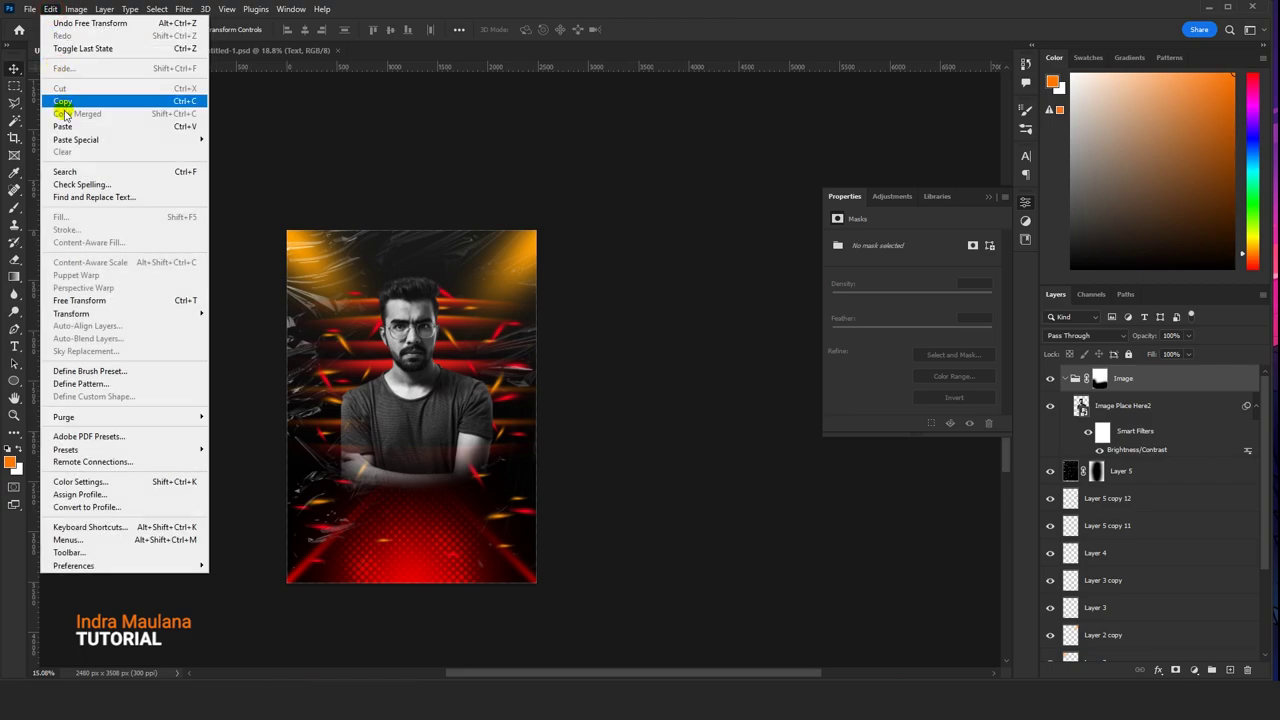
{"action": "left_click", "coordinate": [57, 129]}
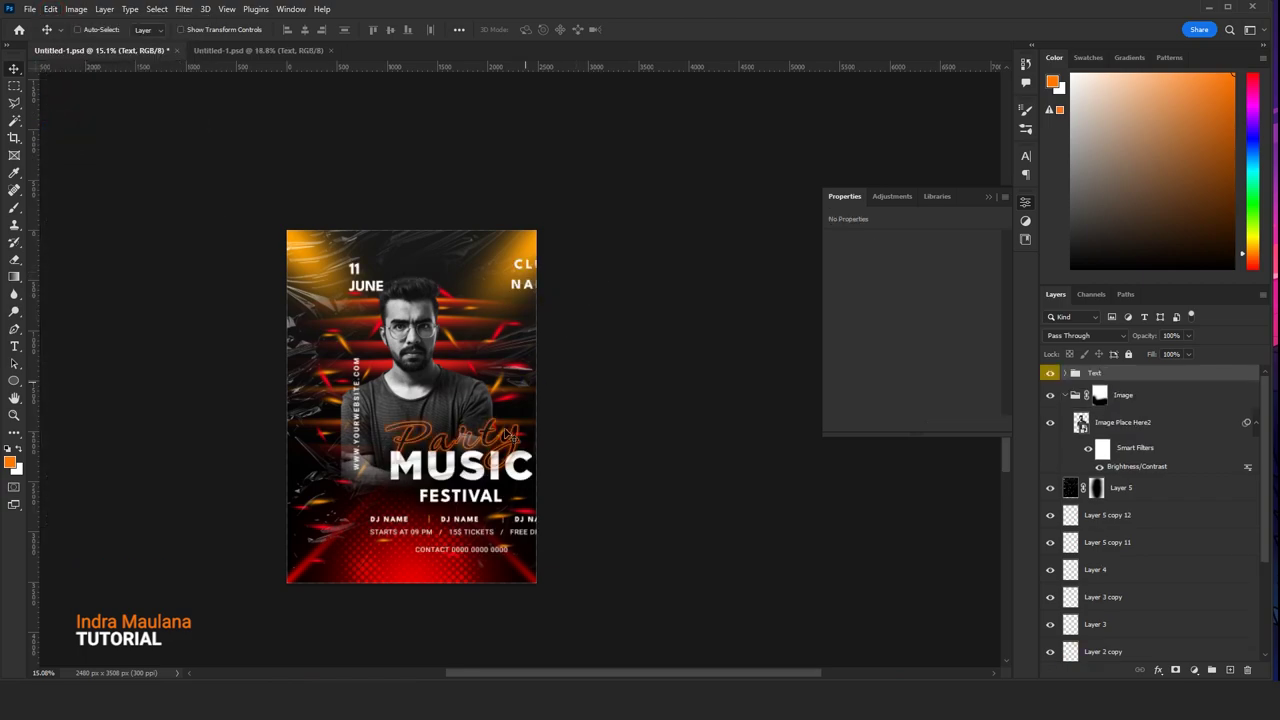
{"action": "left_click_drag", "start_coordinate": [500, 450], "coordinate": [445, 505]}
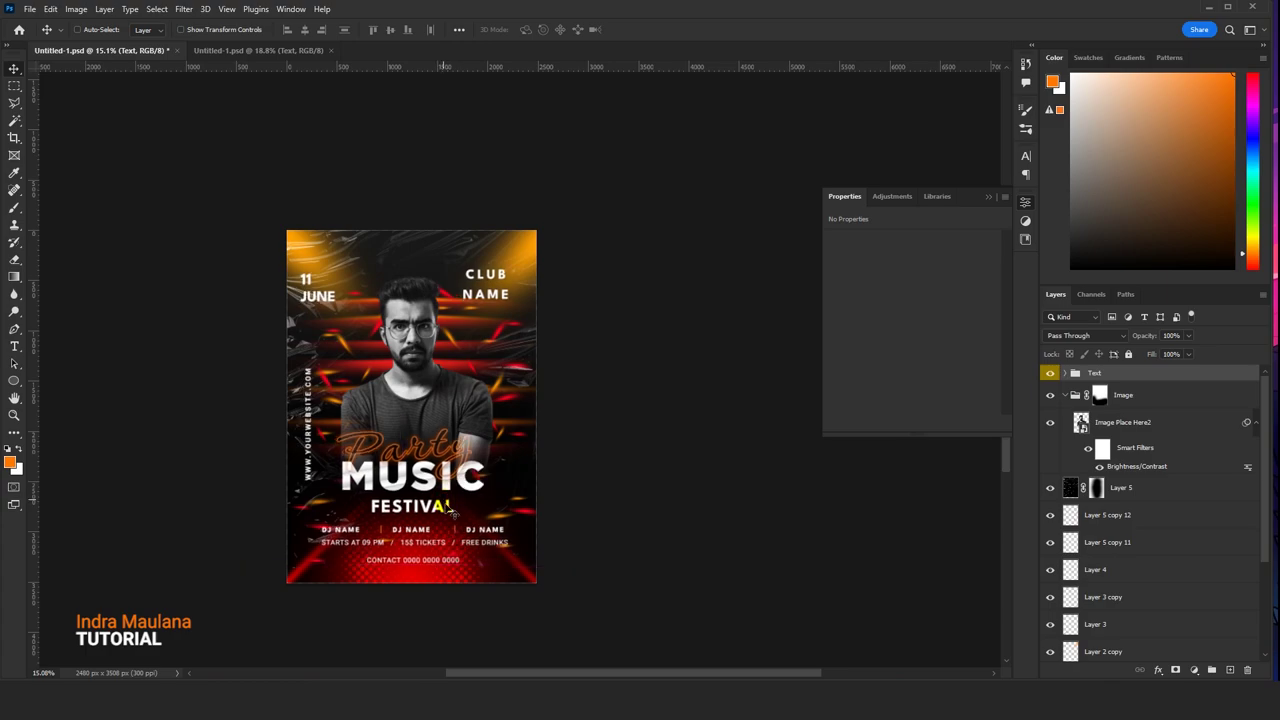
{"action": "scroll", "coordinate": [447, 507], "scroll_direction": "down", "scroll_amount": 2}
{"action": "scroll", "coordinate": [439, 397], "scroll_direction": "up", "scroll_amount": 2}
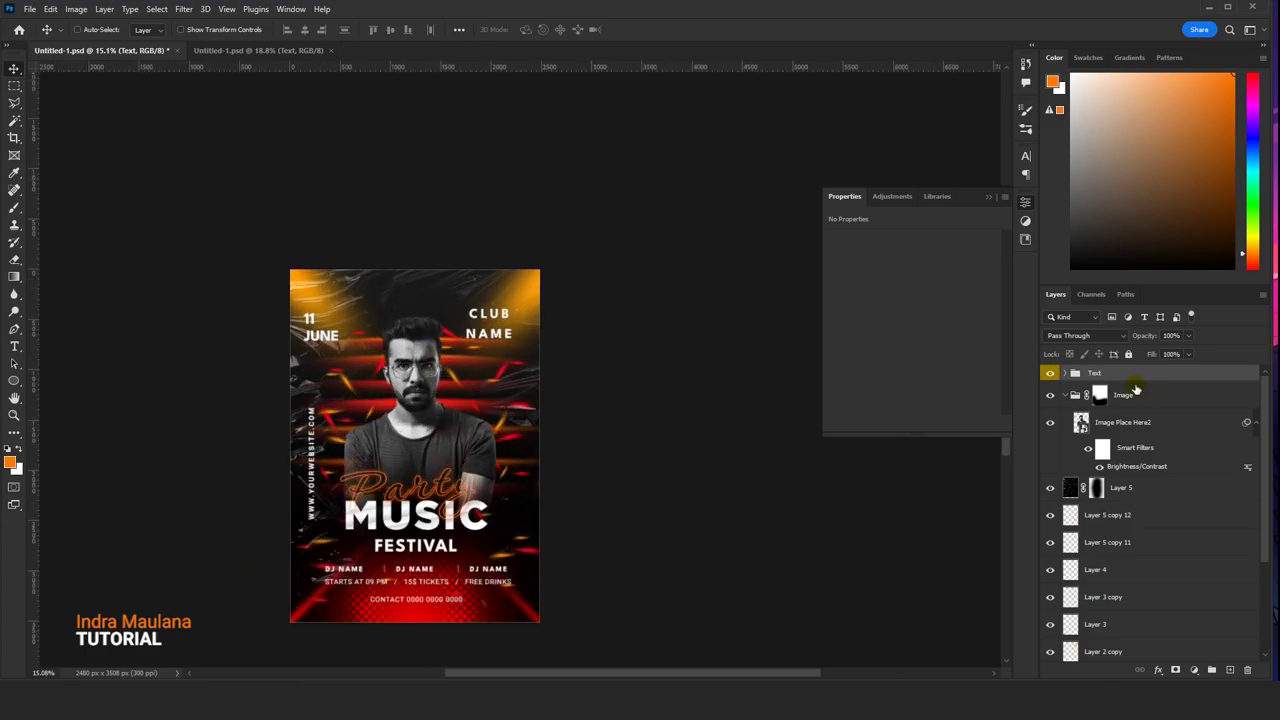
- Expand the Text group and select its 11 JUNE and CLUB NAME layers
{"action": "left_click", "coordinate": [1067, 373]}
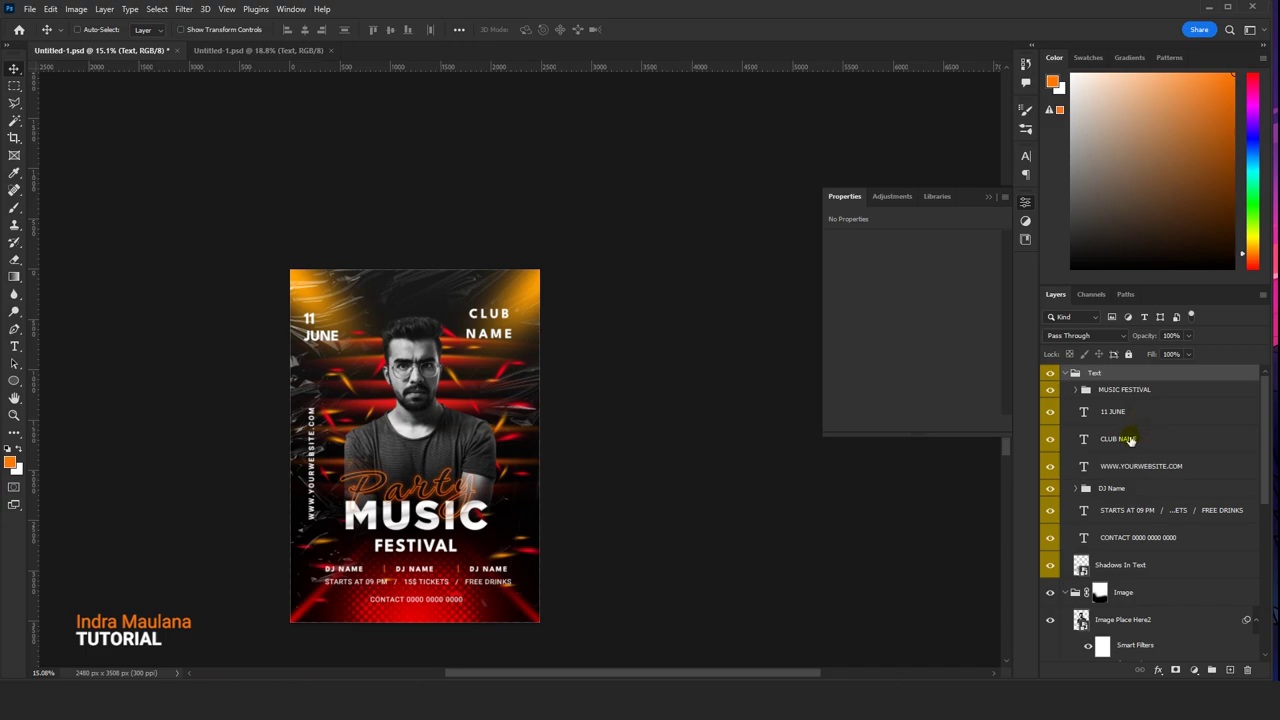
{"action": "left_click", "coordinate": [1121, 415]}
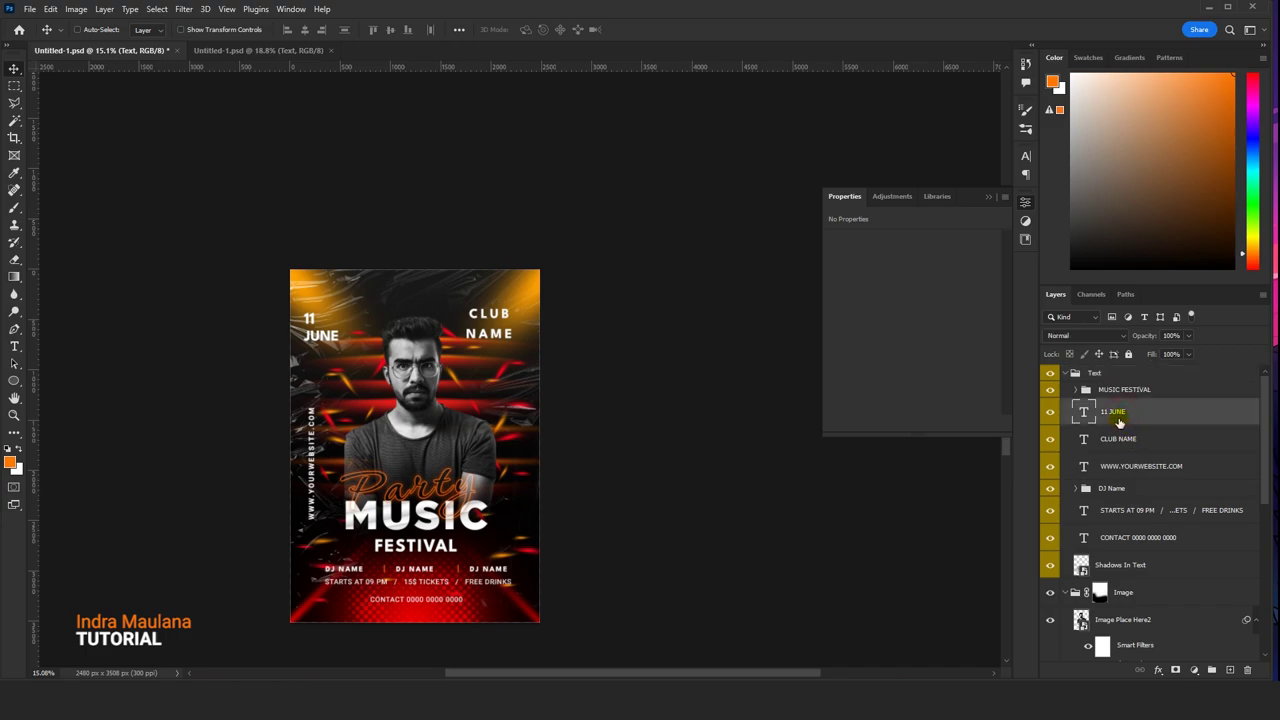
{"action": "left_click", "coordinate": [500, 322], "text": "ctrl+shift"}
{"action": "scroll", "coordinate": [510, 338], "scroll_direction": "down", "scroll_amount": 1}
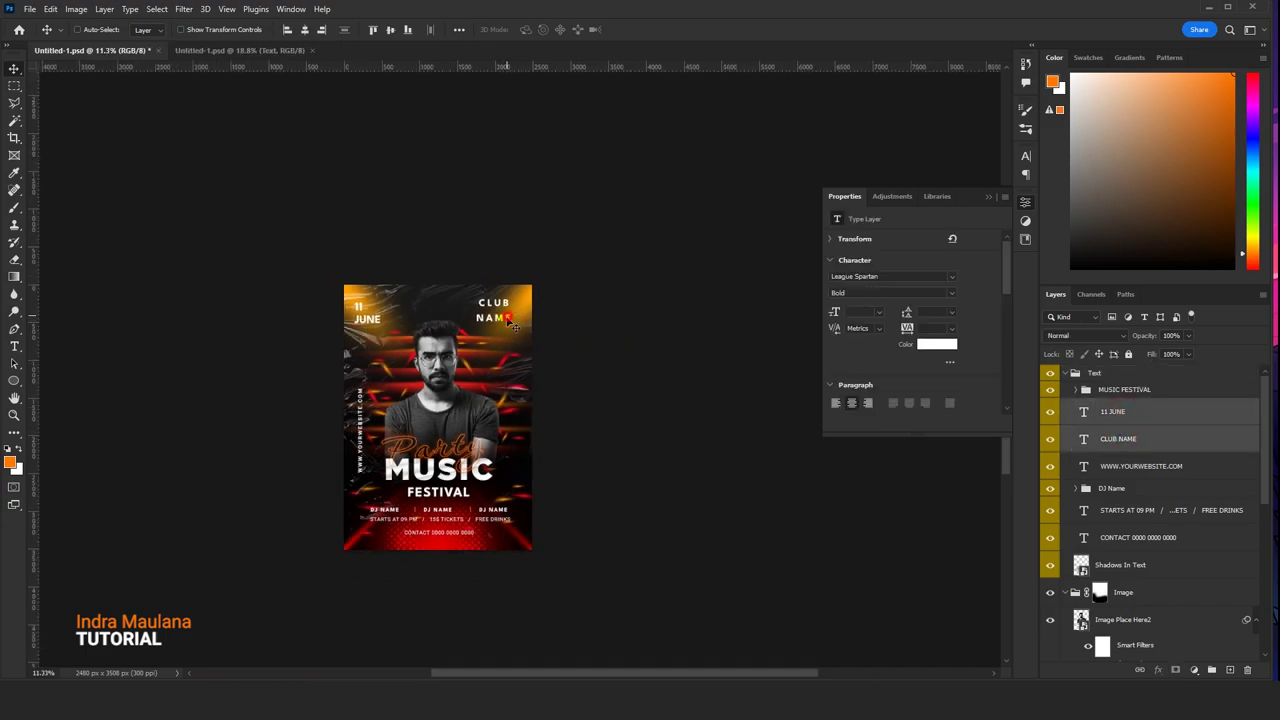
{"action": "scroll", "coordinate": [515, 365], "scroll_direction": "up", "scroll_amount": 2}
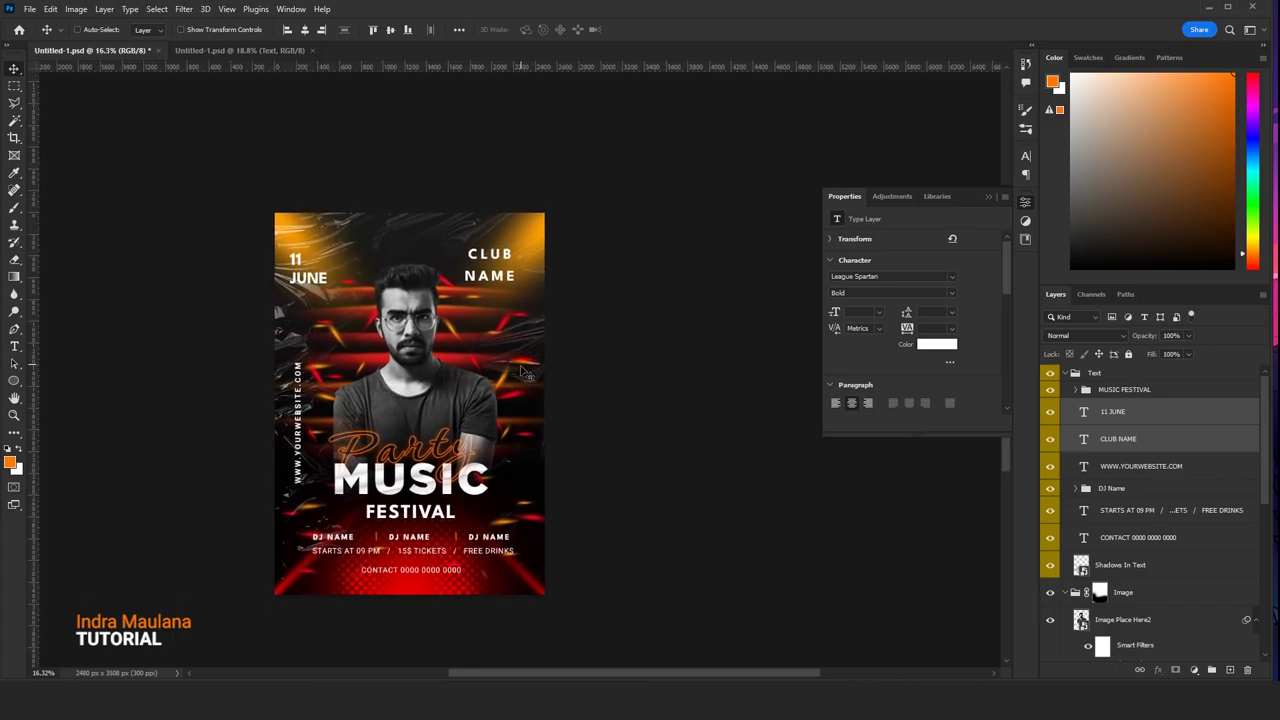
{"action": "scroll", "coordinate": [520, 372], "scroll_direction": "down", "scroll_amount": 2}
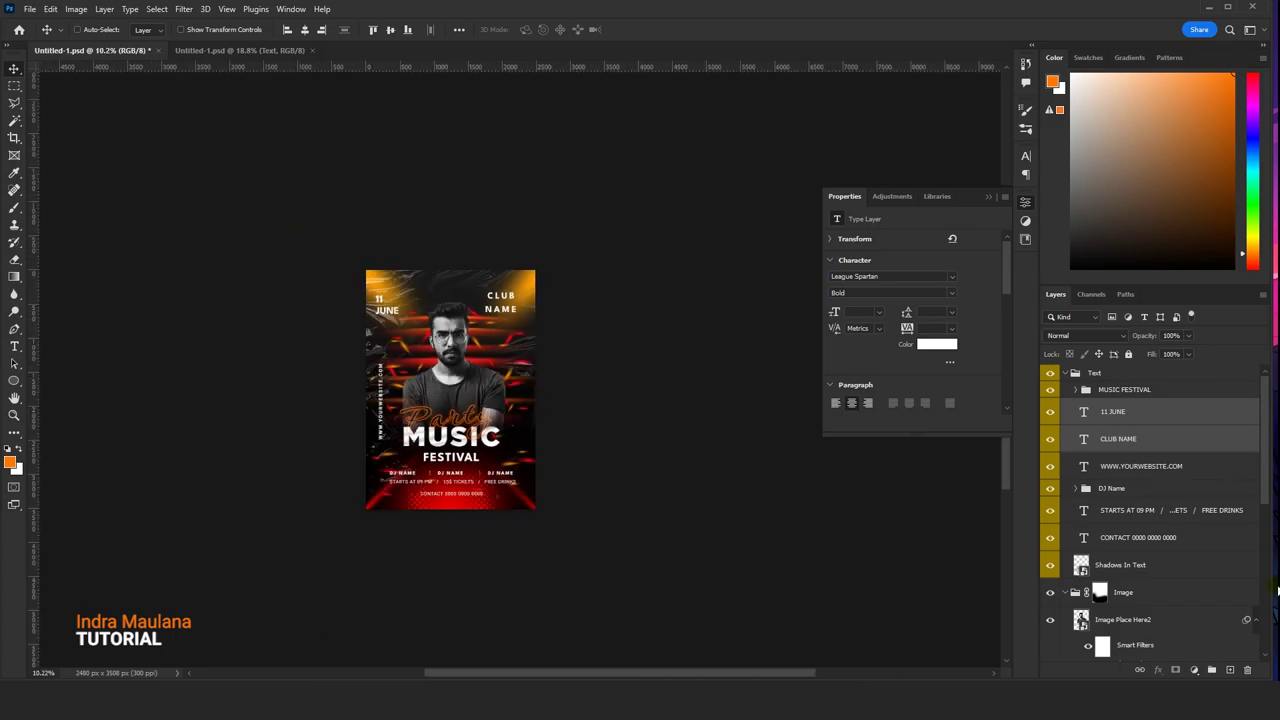
{"action": "left_click", "coordinate": [1068, 372]}
{"action": "left_click", "coordinate": [1068, 372]}
{"action": "left_click", "coordinate": [1068, 372]}
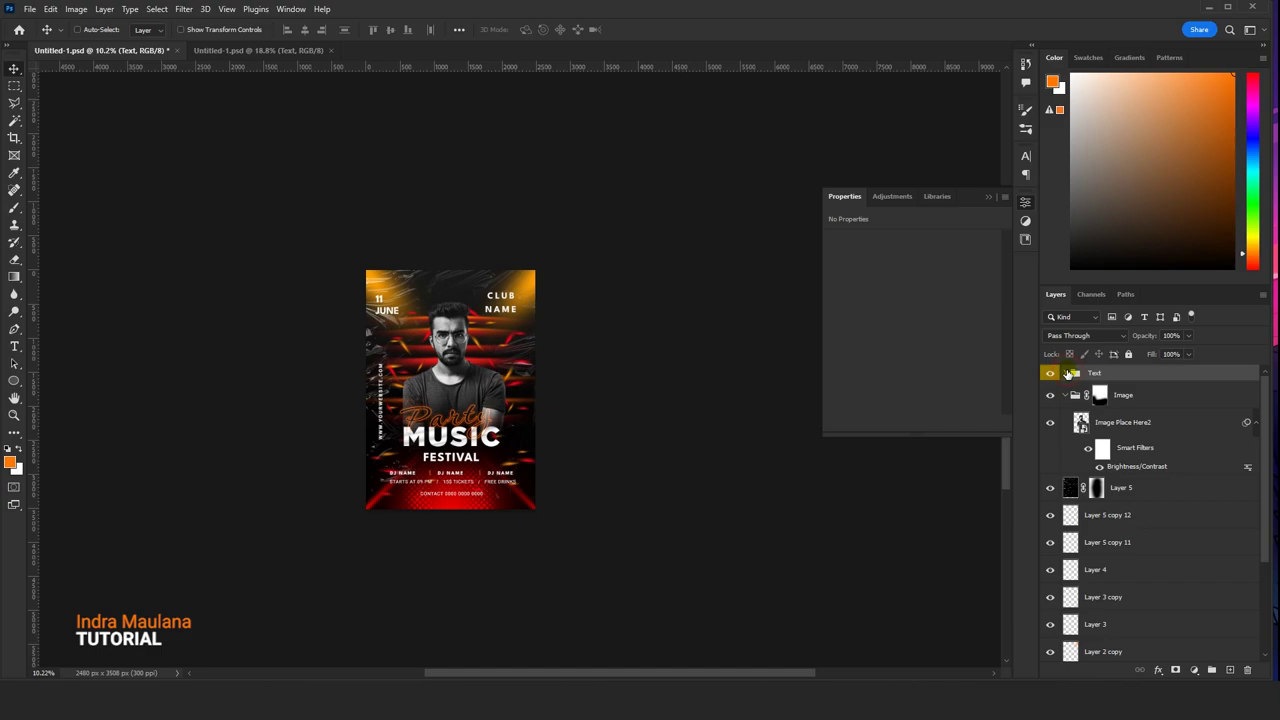
{"action": "scroll", "coordinate": [520, 447], "scroll_direction": "up", "scroll_amount": 1}
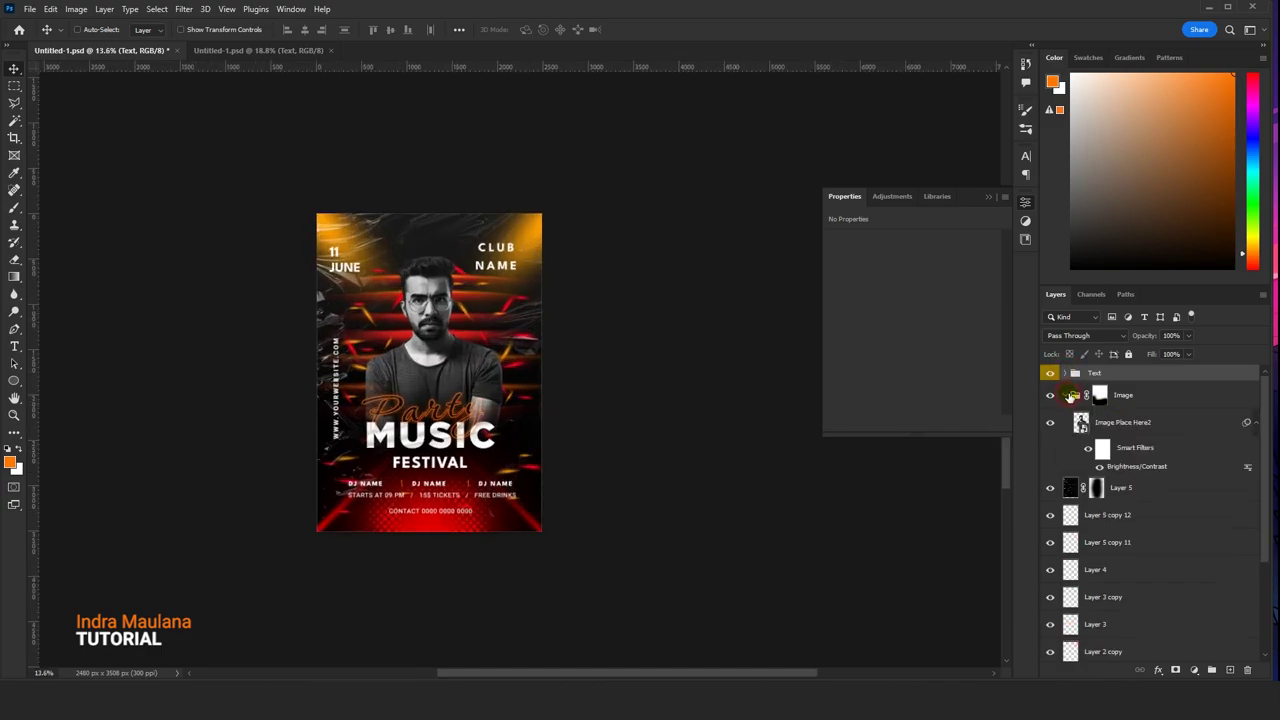
{"action": "left_click", "coordinate": [1066, 396]}
{"action": "left_click", "coordinate": [1051, 396]}
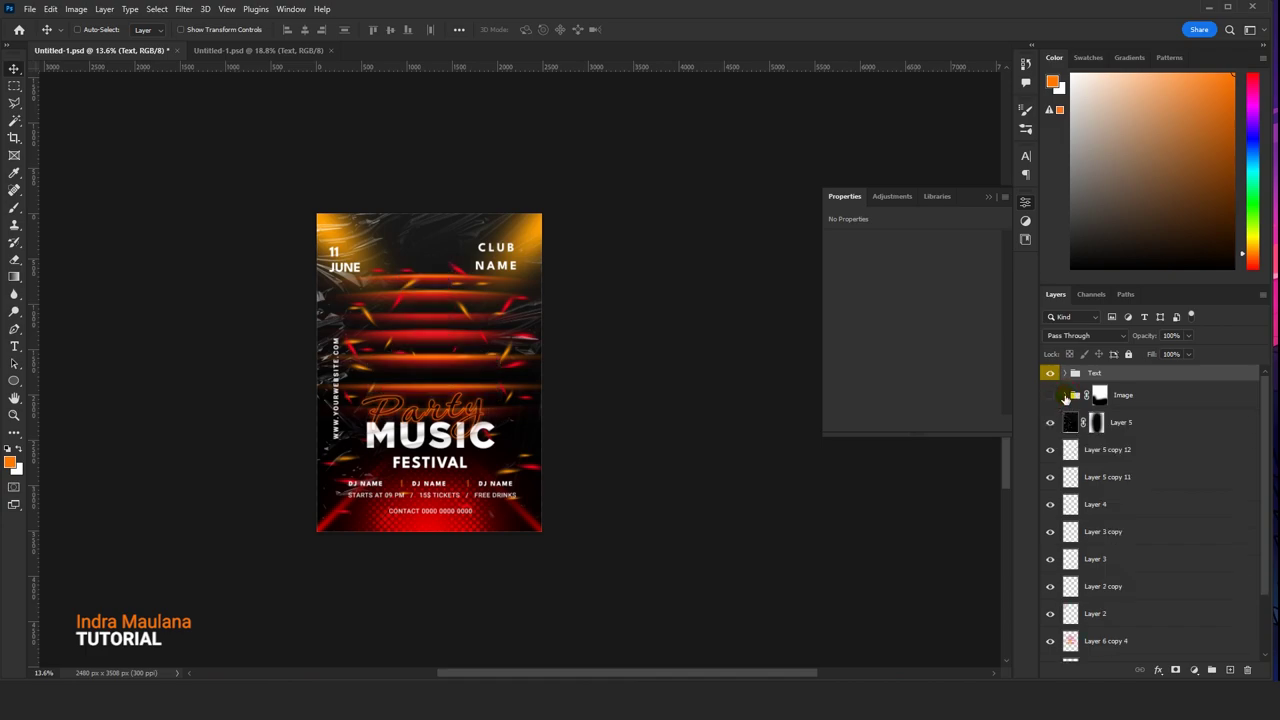
{"action": "left_click", "coordinate": [1132, 437]}
{"action": "left_click", "coordinate": [1050, 395]}
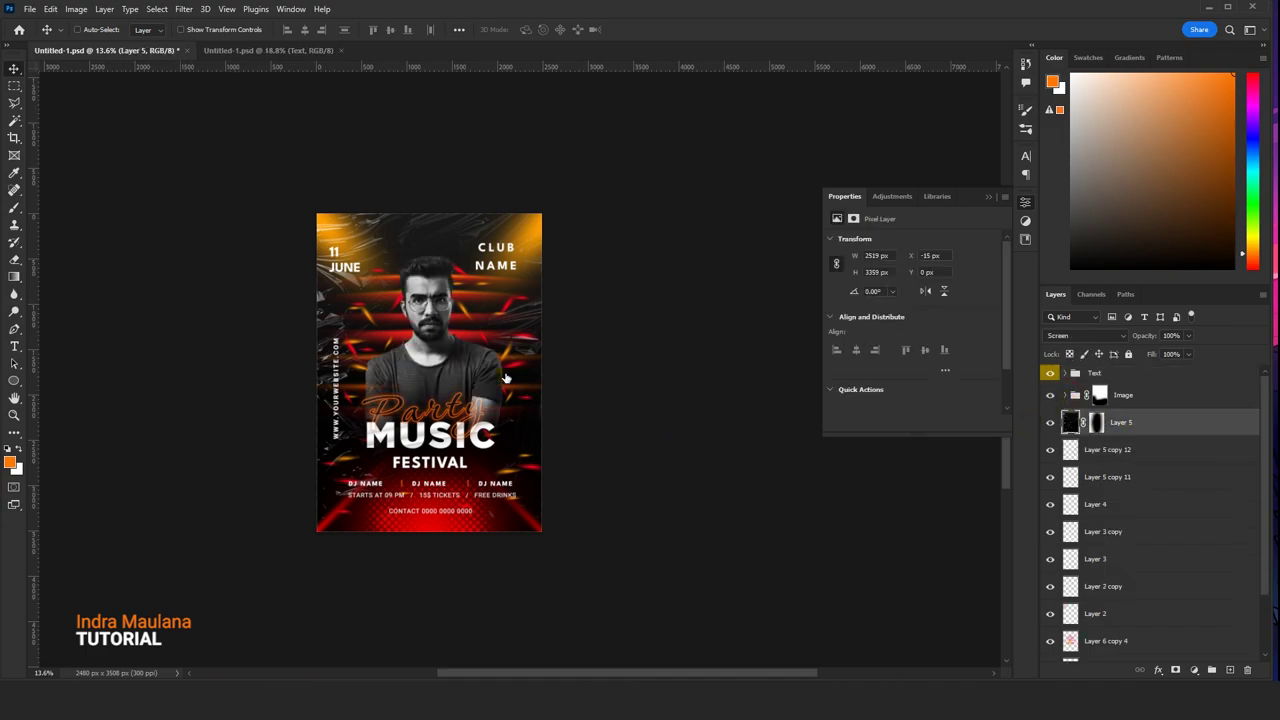
{"action": "left_click", "coordinate": [1146, 424]}
{"action": "scroll", "coordinate": [720, 410], "scroll_direction": "up", "scroll_amount": 1}
{"action": "scroll", "coordinate": [428, 461], "scroll_direction": "up", "scroll_amount": 1}
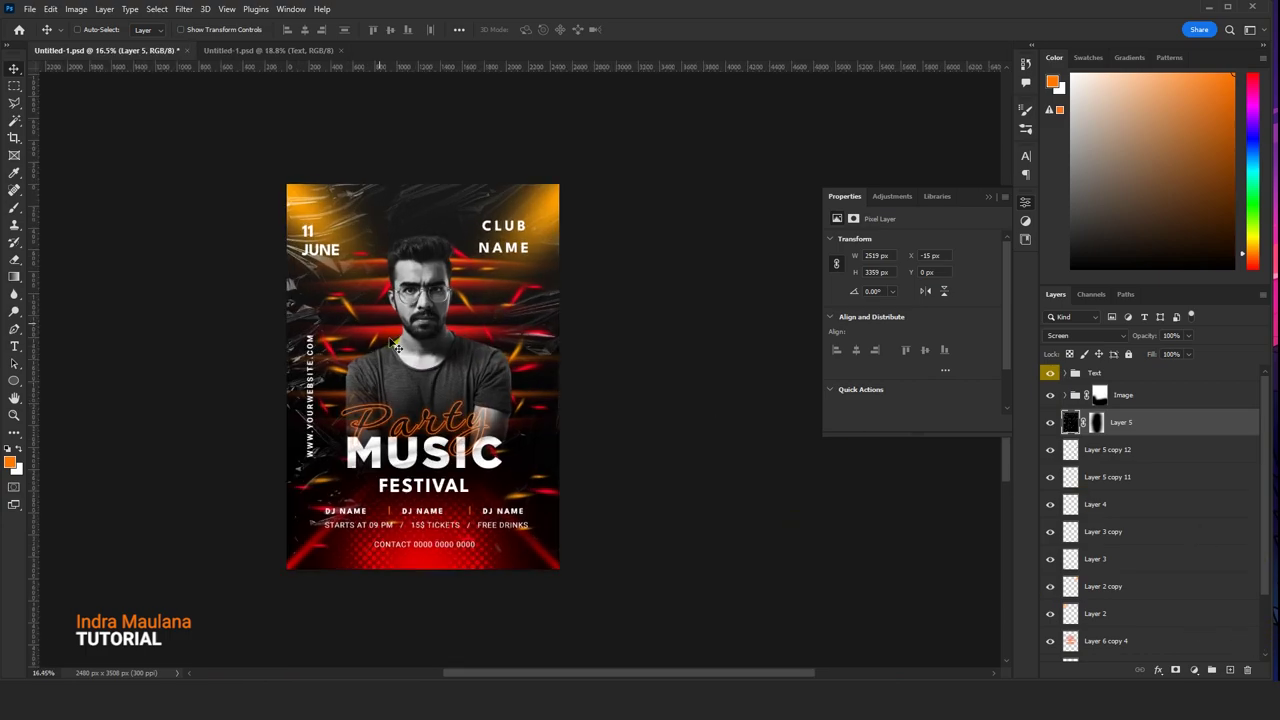
{"action": "scroll", "coordinate": [428, 461], "scroll_direction": "up", "scroll_amount": 1}
{"action": "scroll", "coordinate": [428, 461], "scroll_direction": "up", "scroll_amount": 1}
{"action": "scroll", "coordinate": [428, 461], "scroll_direction": "down", "scroll_amount": 5}
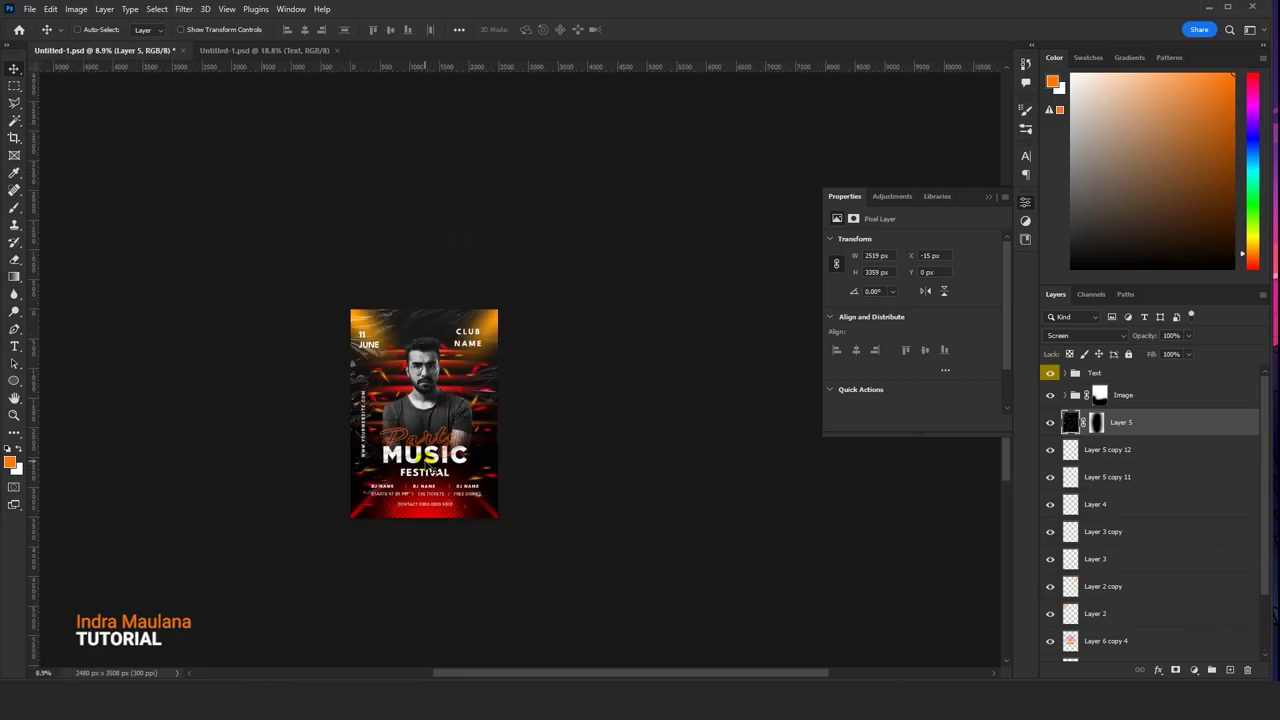
{"action": "scroll", "coordinate": [430, 465], "scroll_direction": "up", "scroll_amount": 1}
{"action": "scroll", "coordinate": [430, 465], "scroll_direction": "up", "scroll_amount": 3}
{"action": "scroll", "coordinate": [447, 362], "scroll_direction": "up", "scroll_amount": 3}
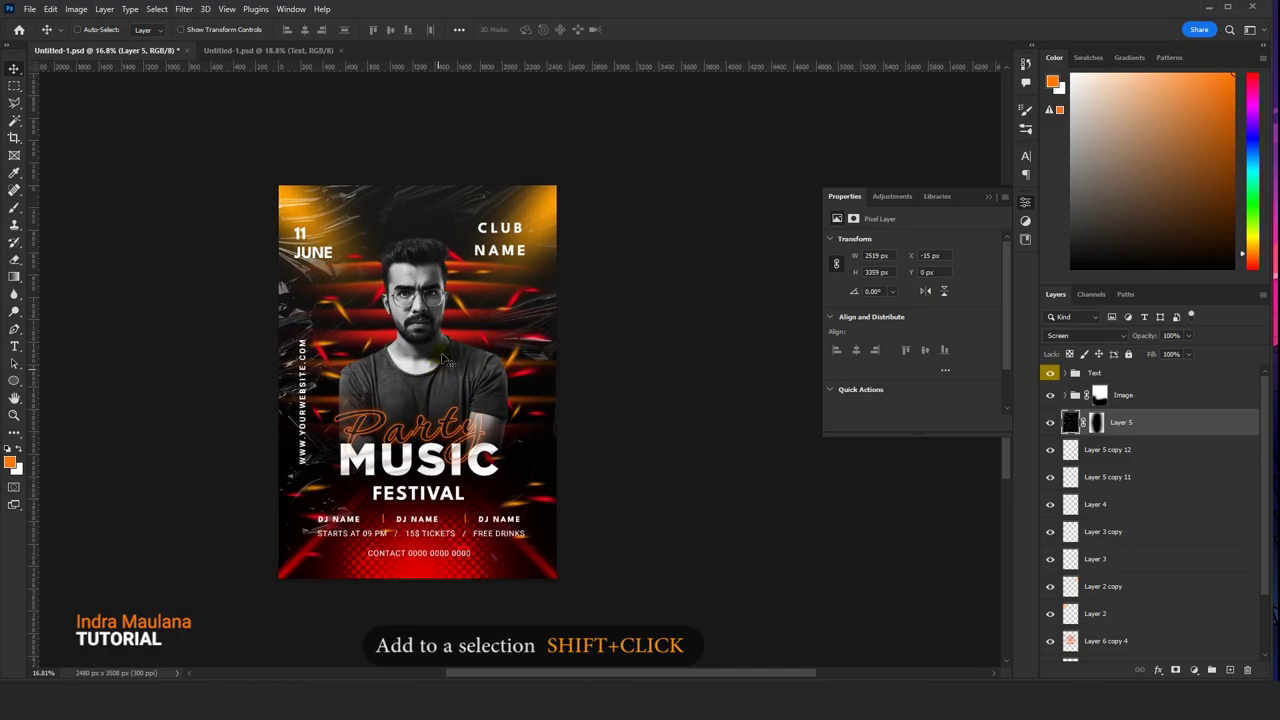
{"action": "scroll", "coordinate": [1143, 568], "scroll_direction": "down", "scroll_amount": 3}
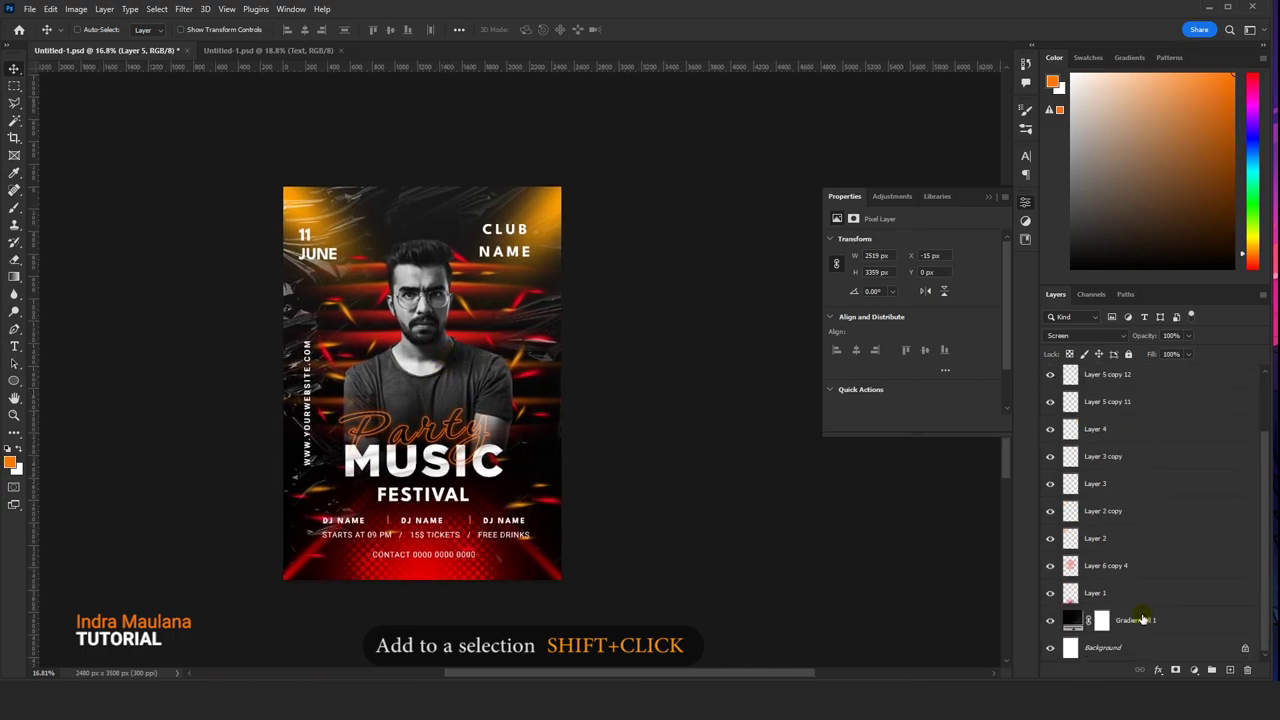
- Group Layer 5 through Gradient Fill 1 into a new group named 'Element'
{"action": "left_click", "coordinate": [1148, 621], "text": "shift"}
{"action": "left_click_drag", "start_coordinate": [1148, 621], "coordinate": [1212, 669]}
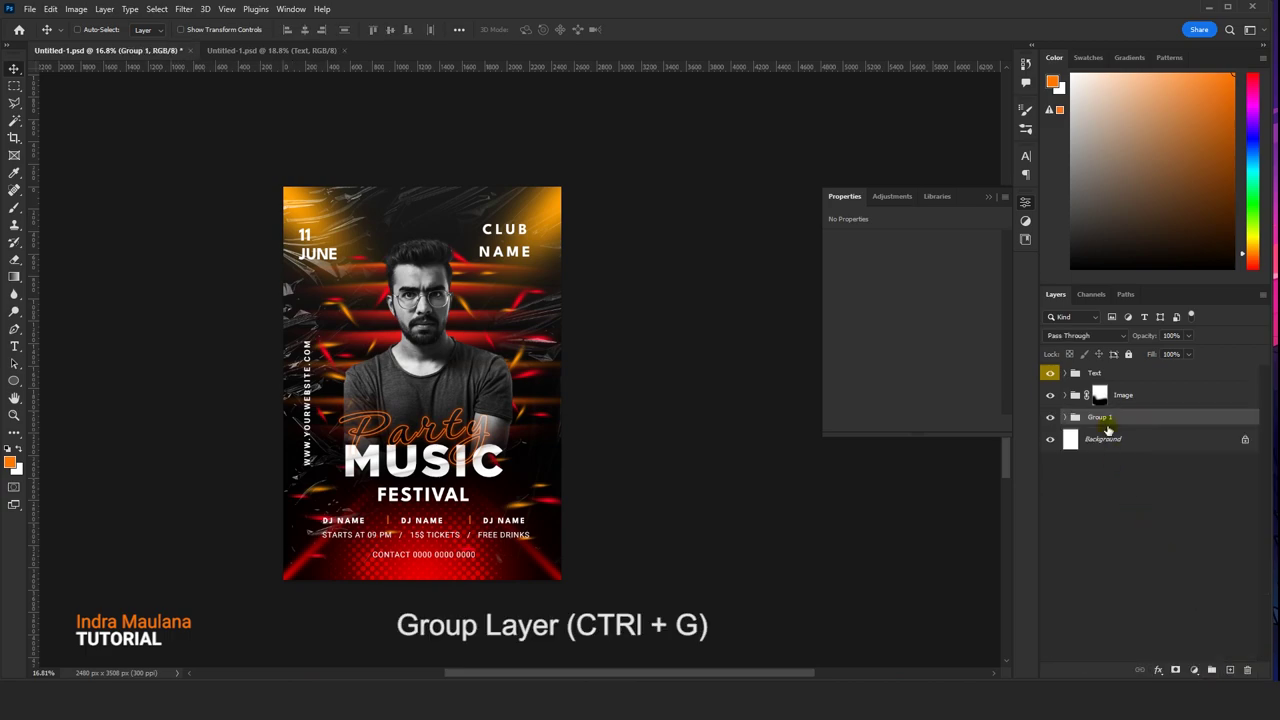
{"action": "double_click", "coordinate": [1100, 417]}
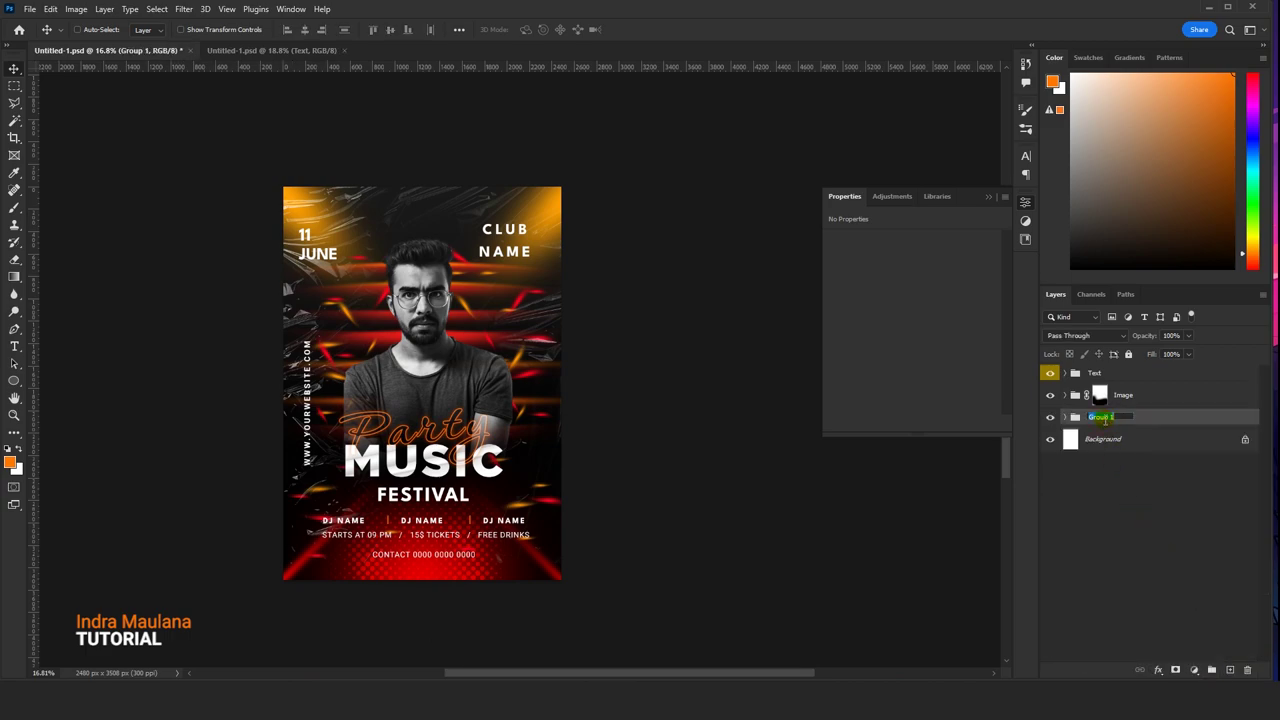
{"action": "type", "text": "Elem"}
{"action": "type", "text": "ent"}
{"action": "key", "text": "Return"}
{"action": "left_click_drag", "start_coordinate": [420, 398], "coordinate": [441, 388]}
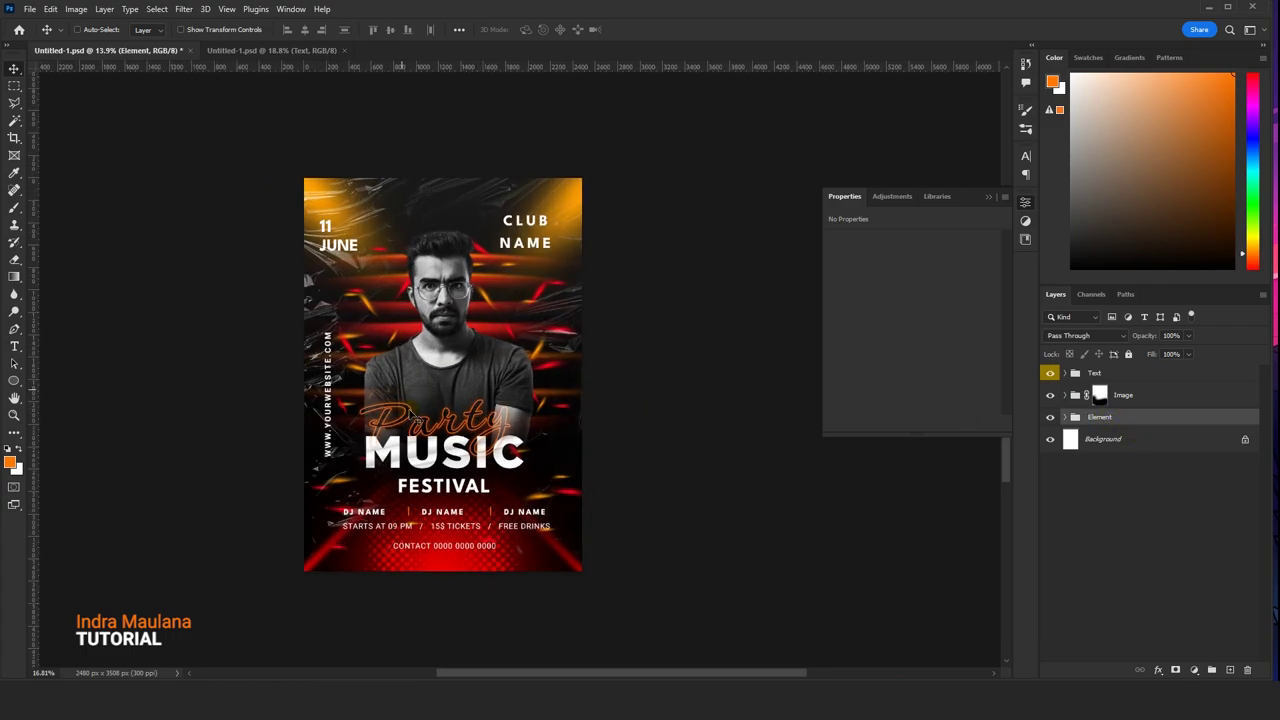